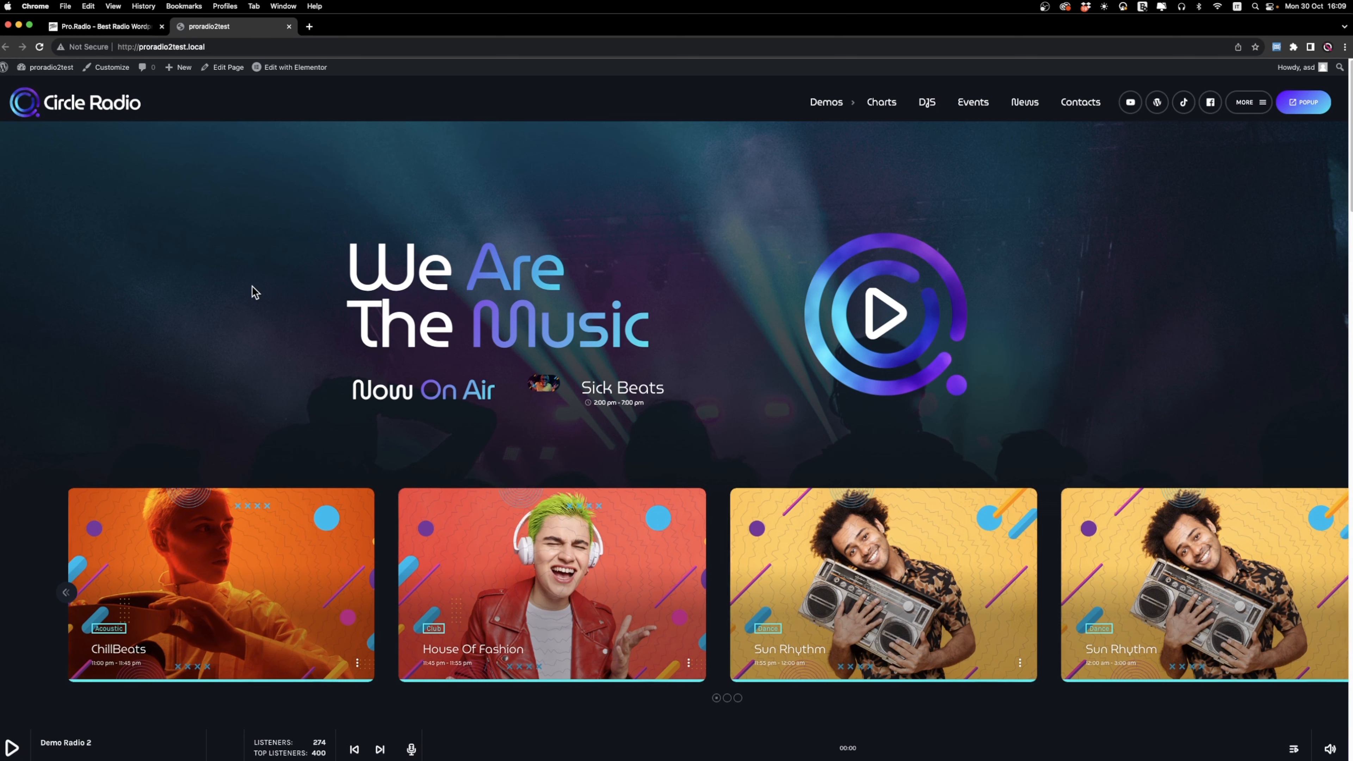
scroll(255, 291, down, 10)
scroll(255, 291, up, 8)
scroll(255, 292, up, 3)
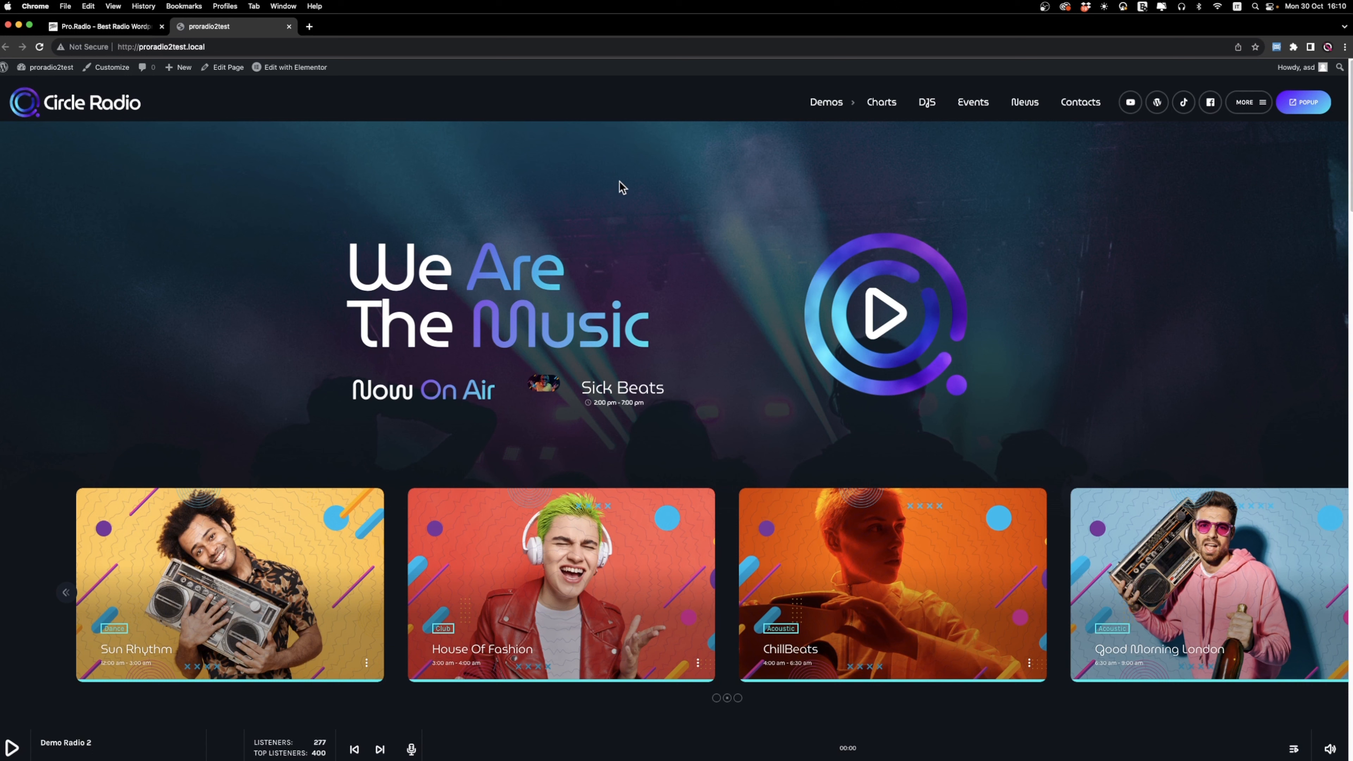
Open the Customizer's Logo and menu bar design settings and preview the site at tablet, mobile and desktop sizes.
click(118, 69)
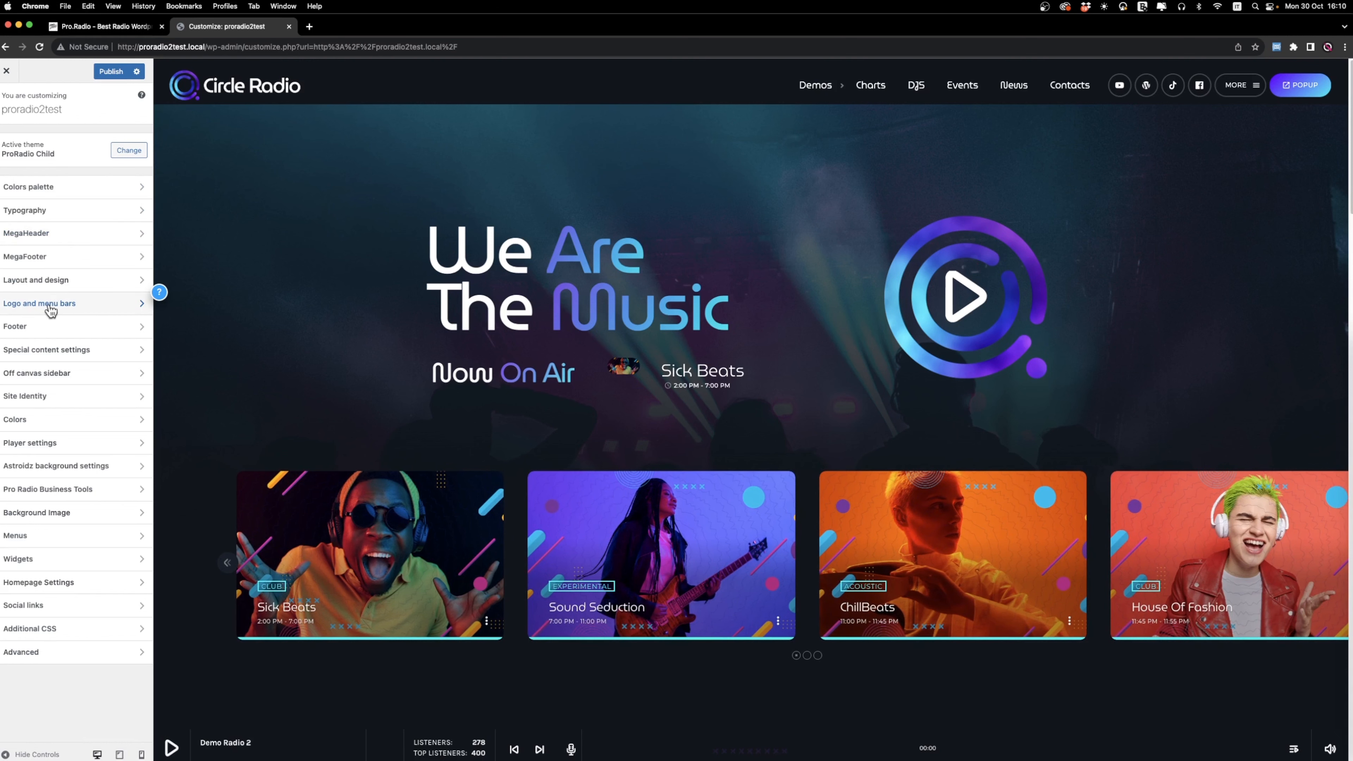
click(115, 309)
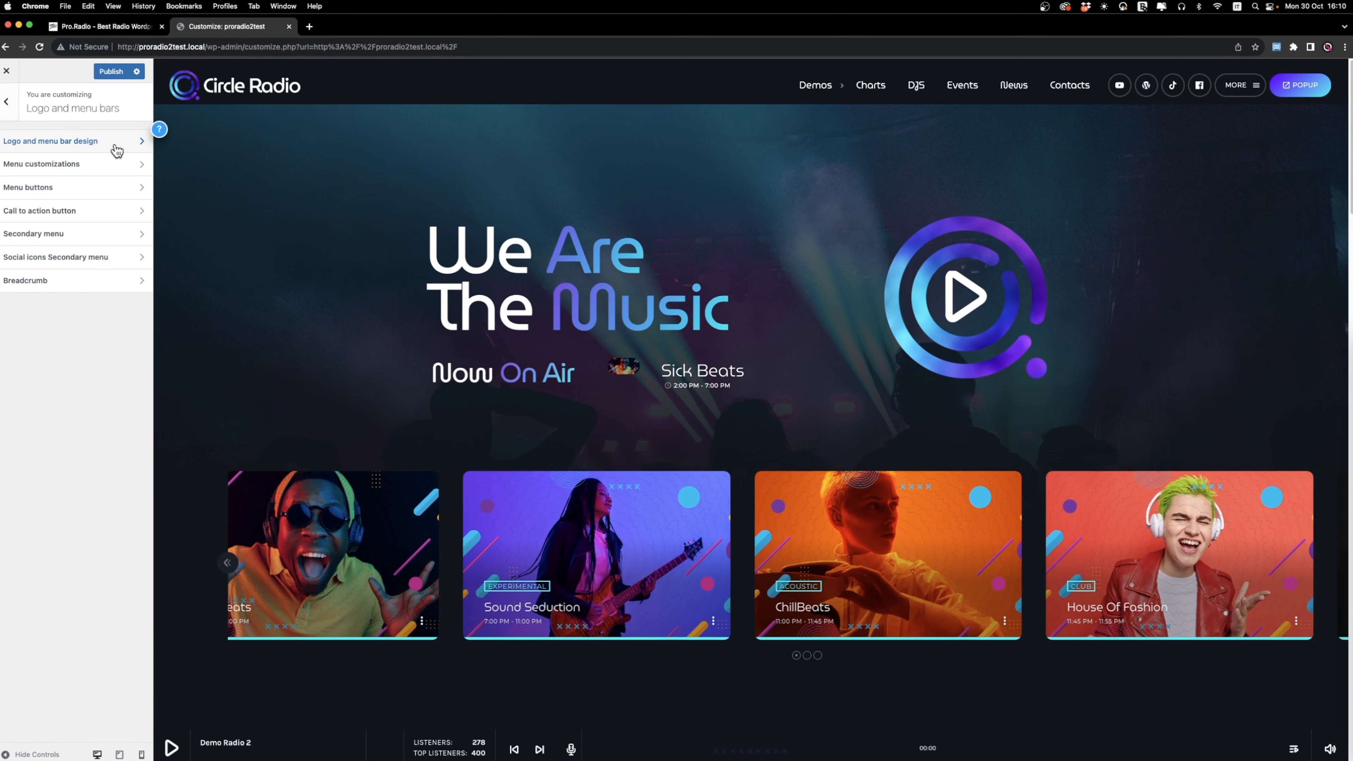
click(113, 143)
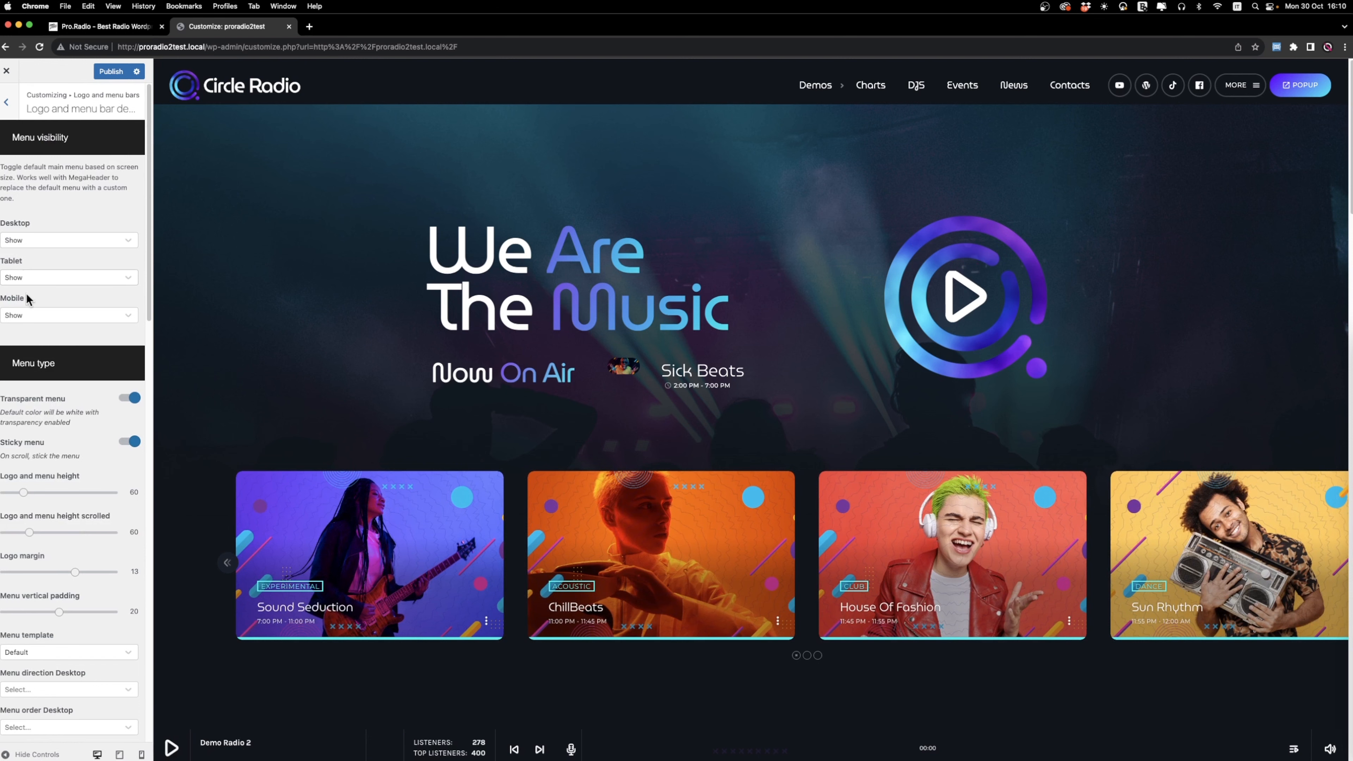
click(120, 754)
click(141, 754)
click(96, 754)
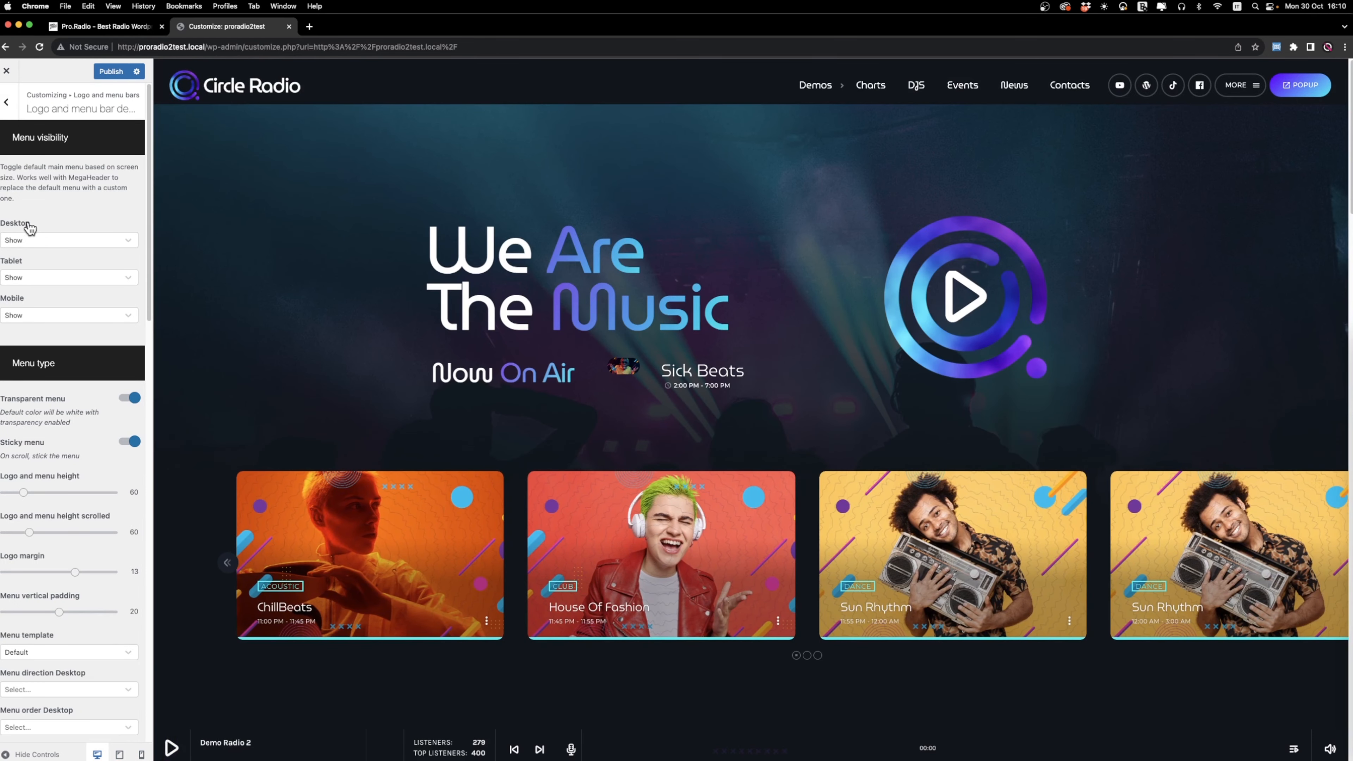
Hide the default main menu on desktop and check the mobile preview of the site.
click(46, 240)
click(38, 278)
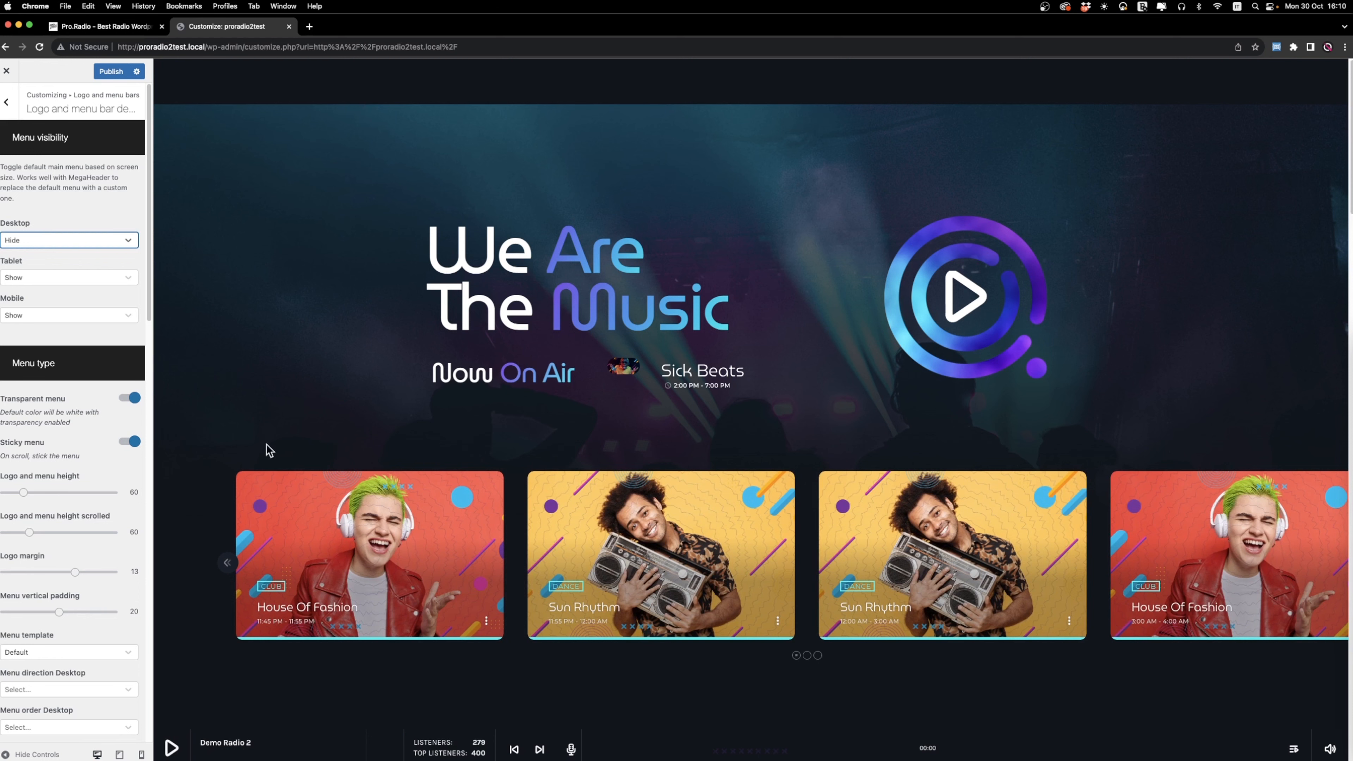
click(141, 754)
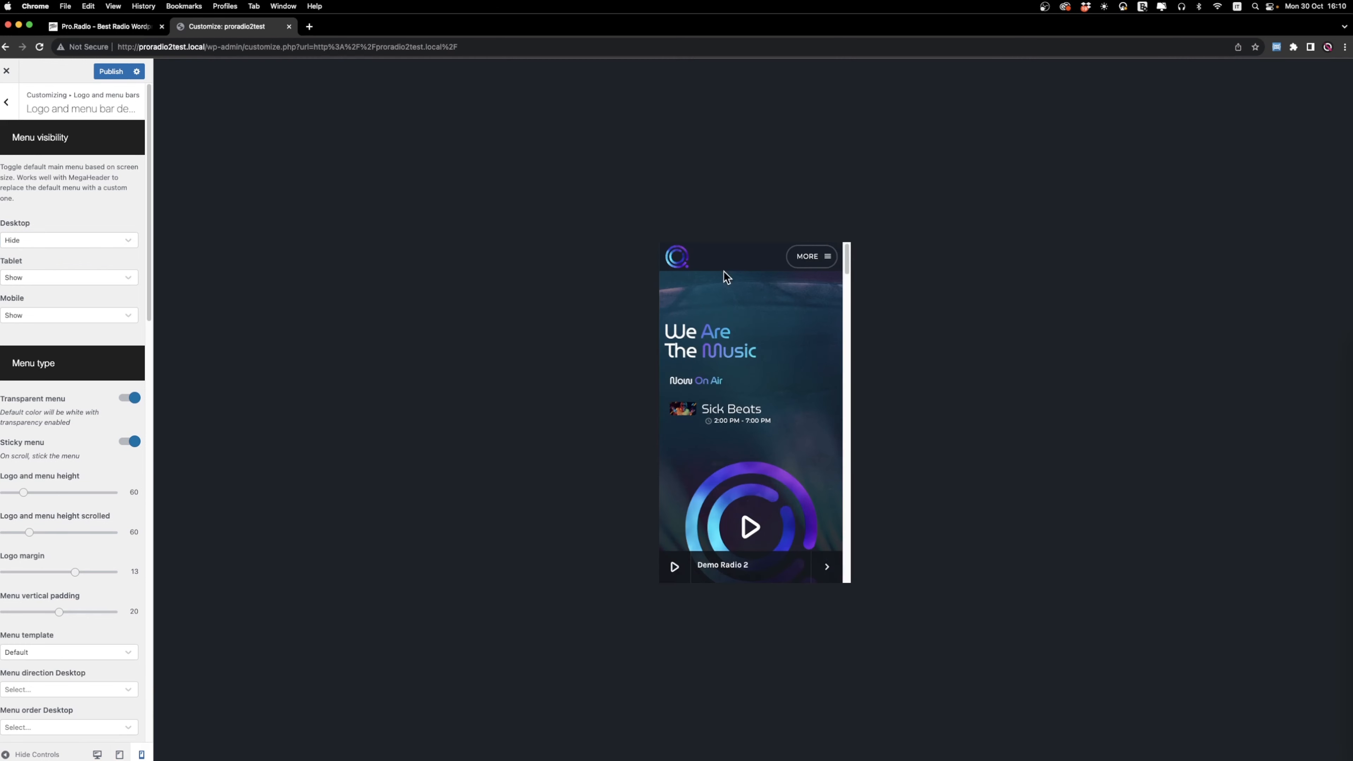
click(97, 754)
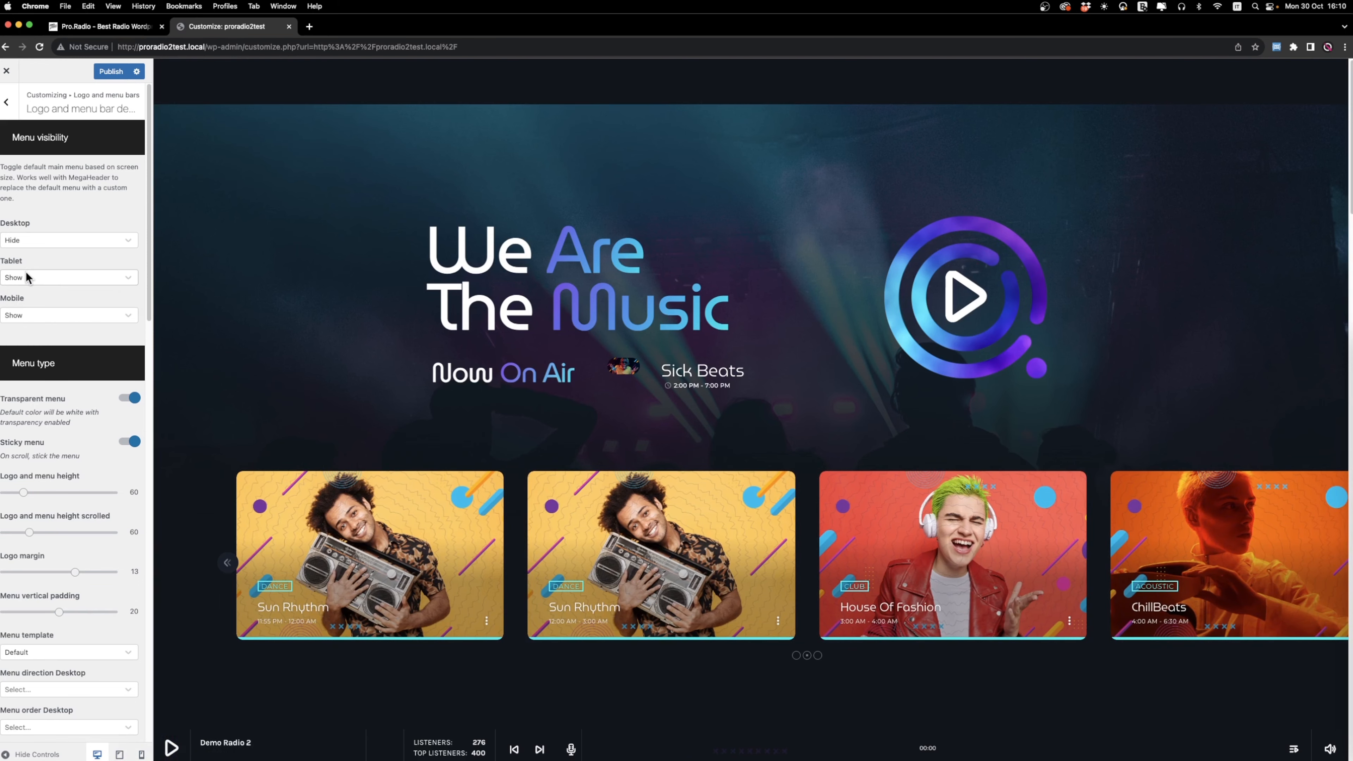
Hide the main menu on tablet and mobile as well, and publish the customization.
click(29, 278)
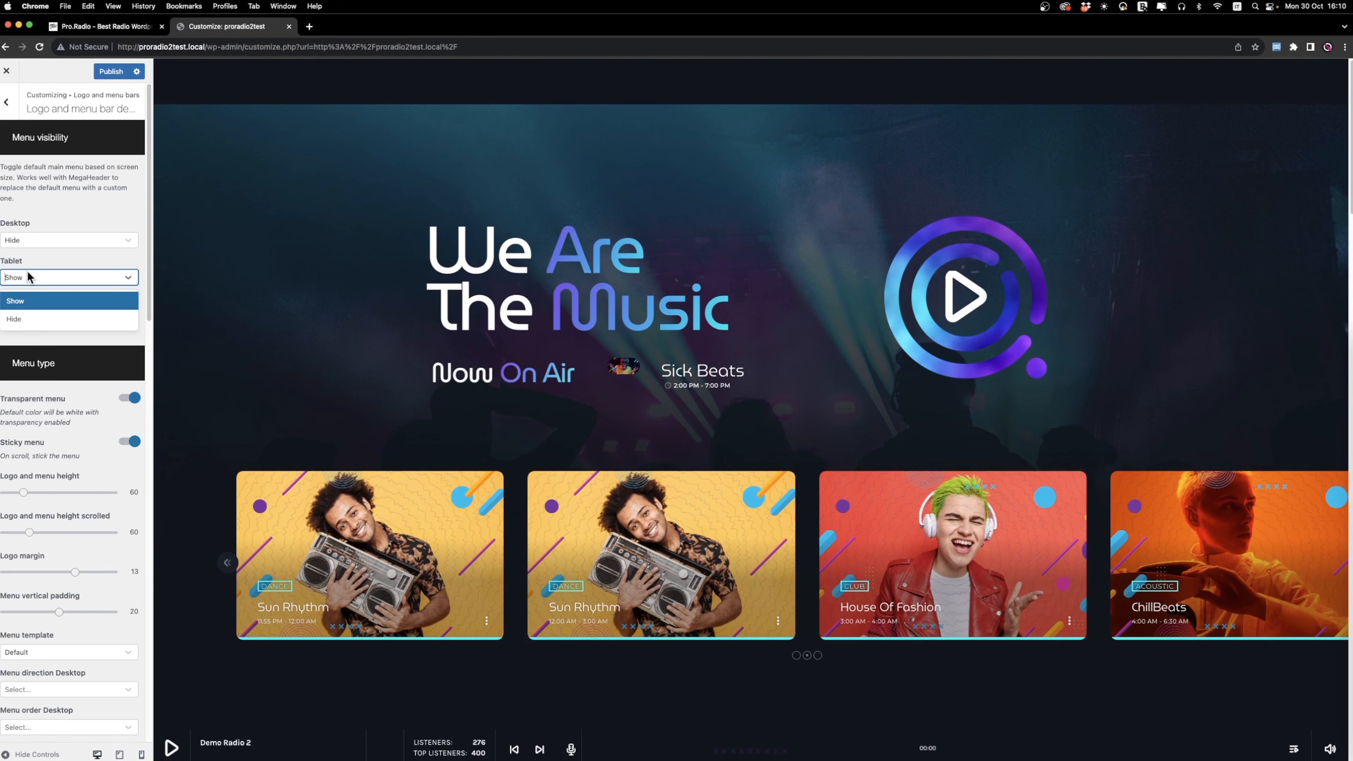
click(19, 320)
click(32, 315)
click(32, 356)
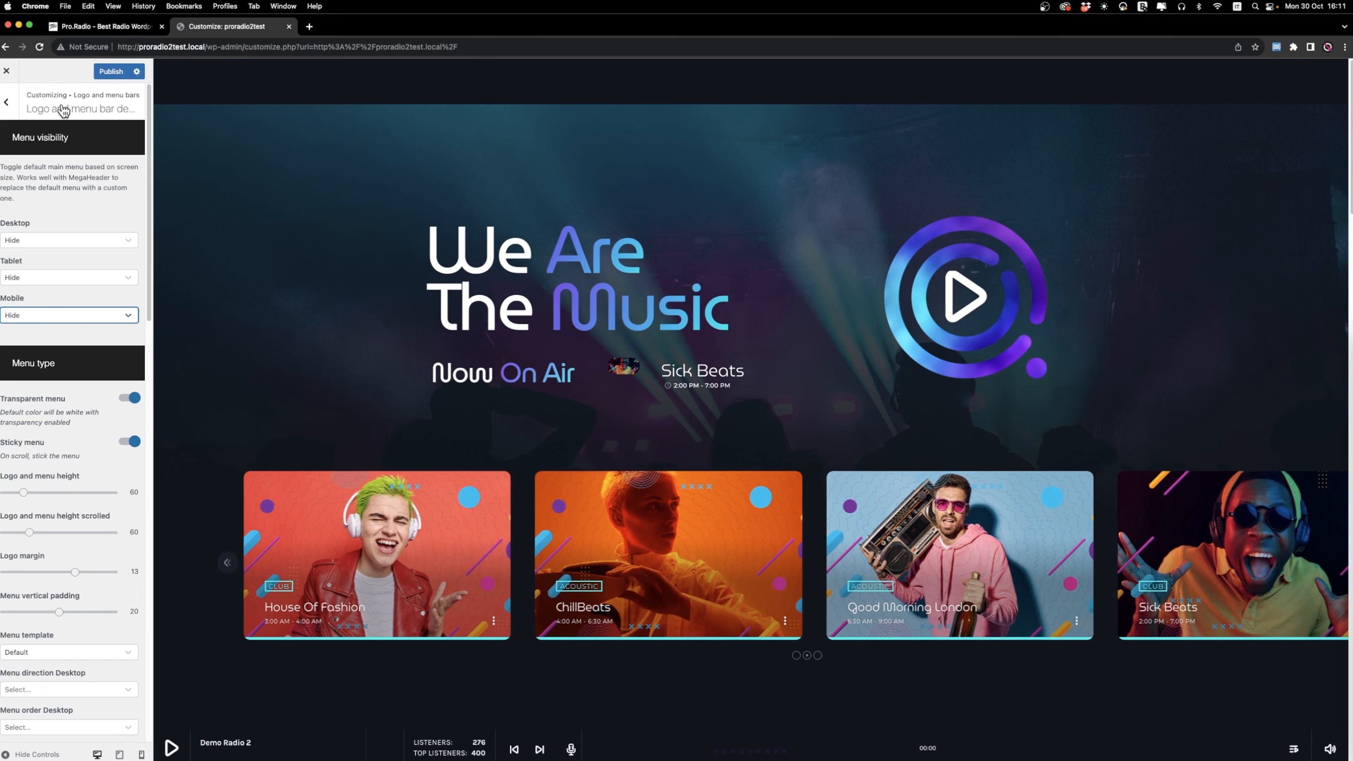
click(101, 69)
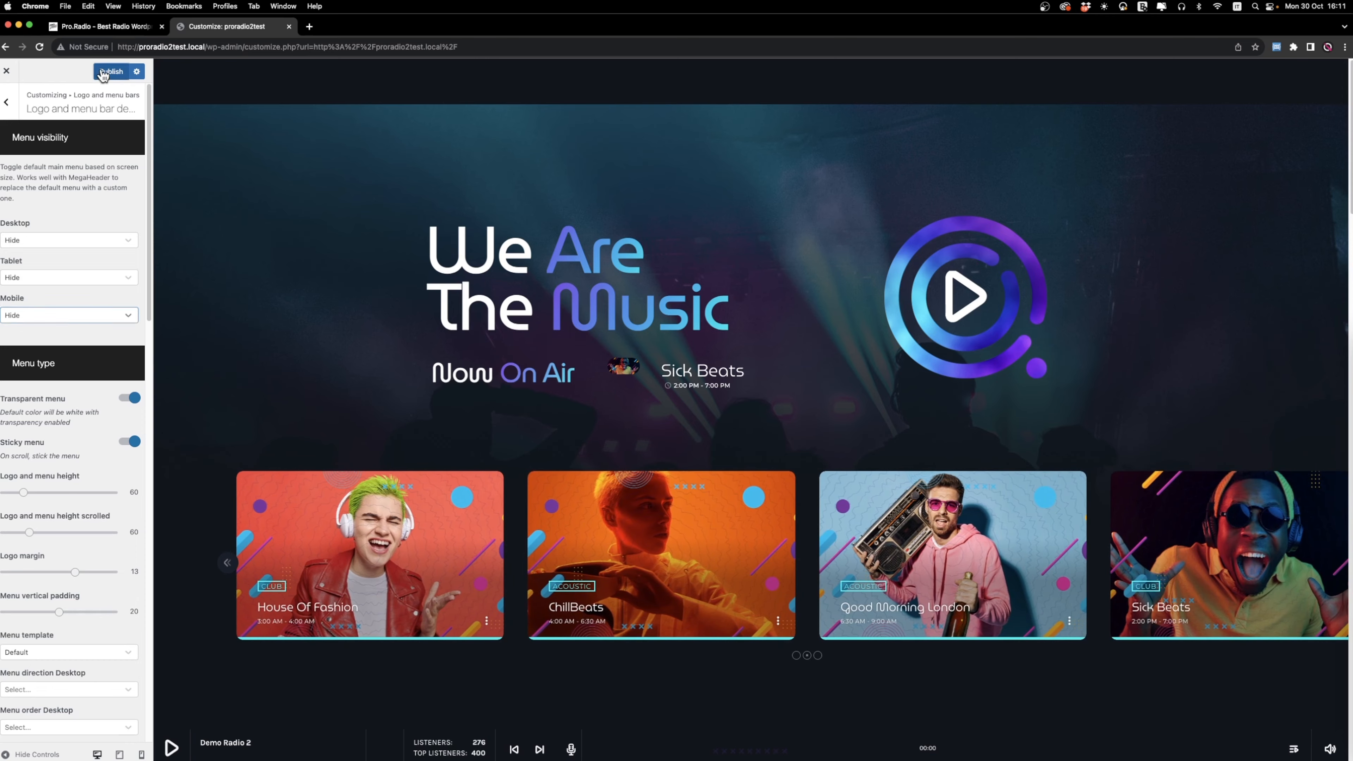
click(7, 71)
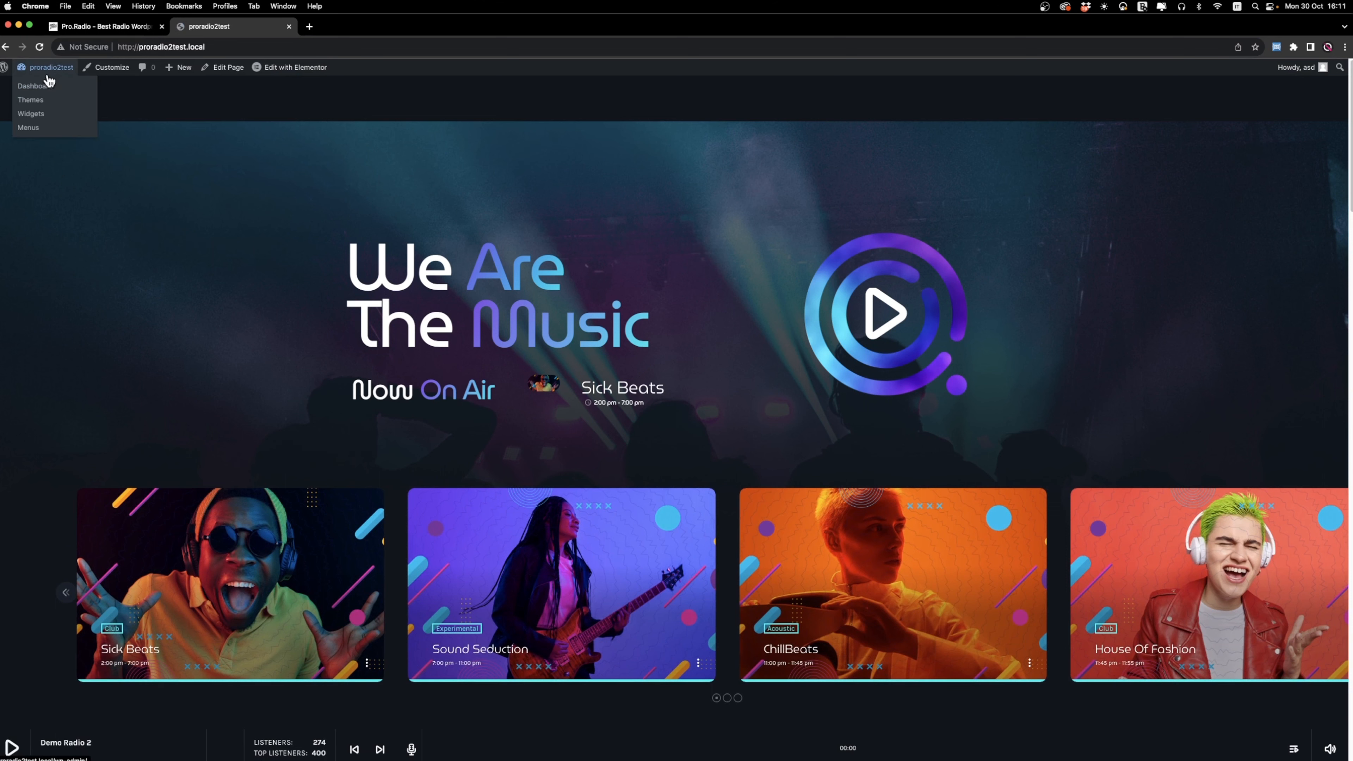
Create a new Mega Footer & Header entry from the dashboard titled "Header Desktop" and publish it.
click(47, 87)
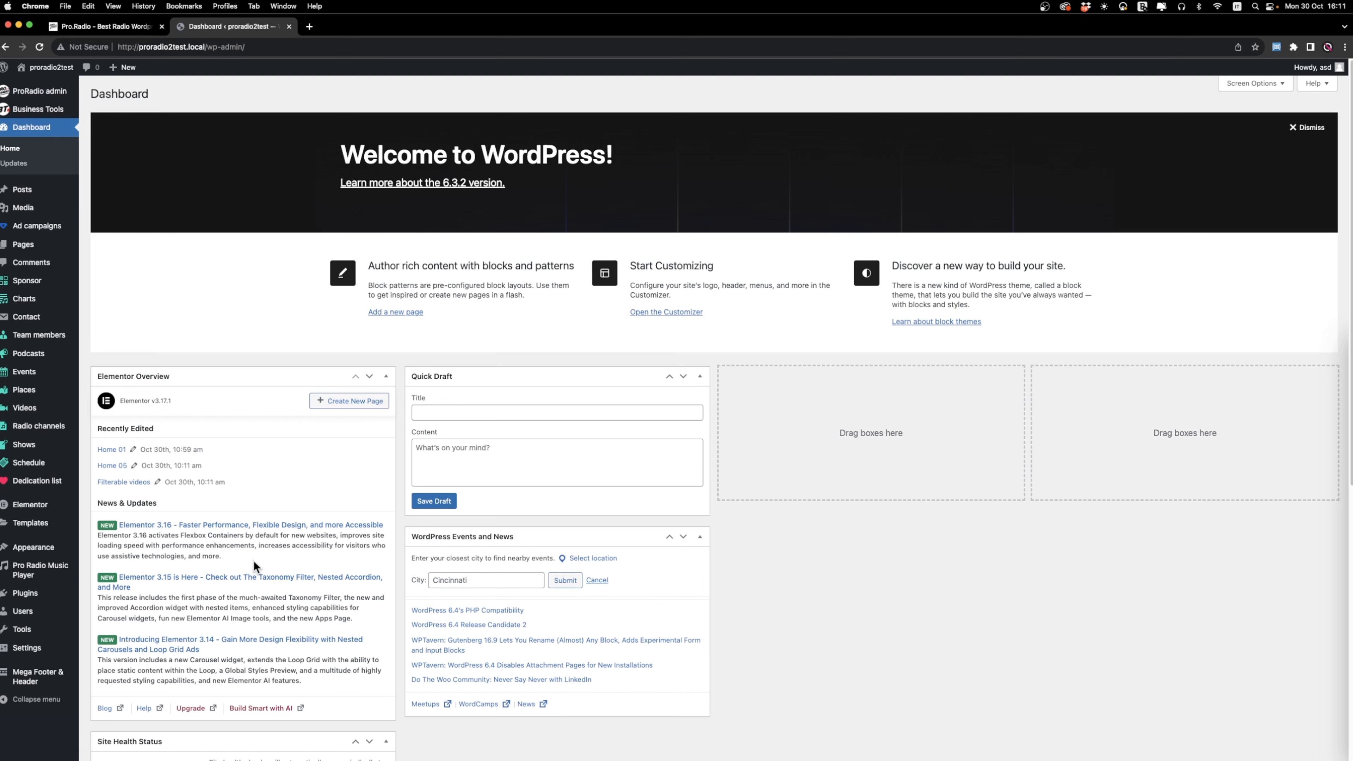
mouse_move(18, 681)
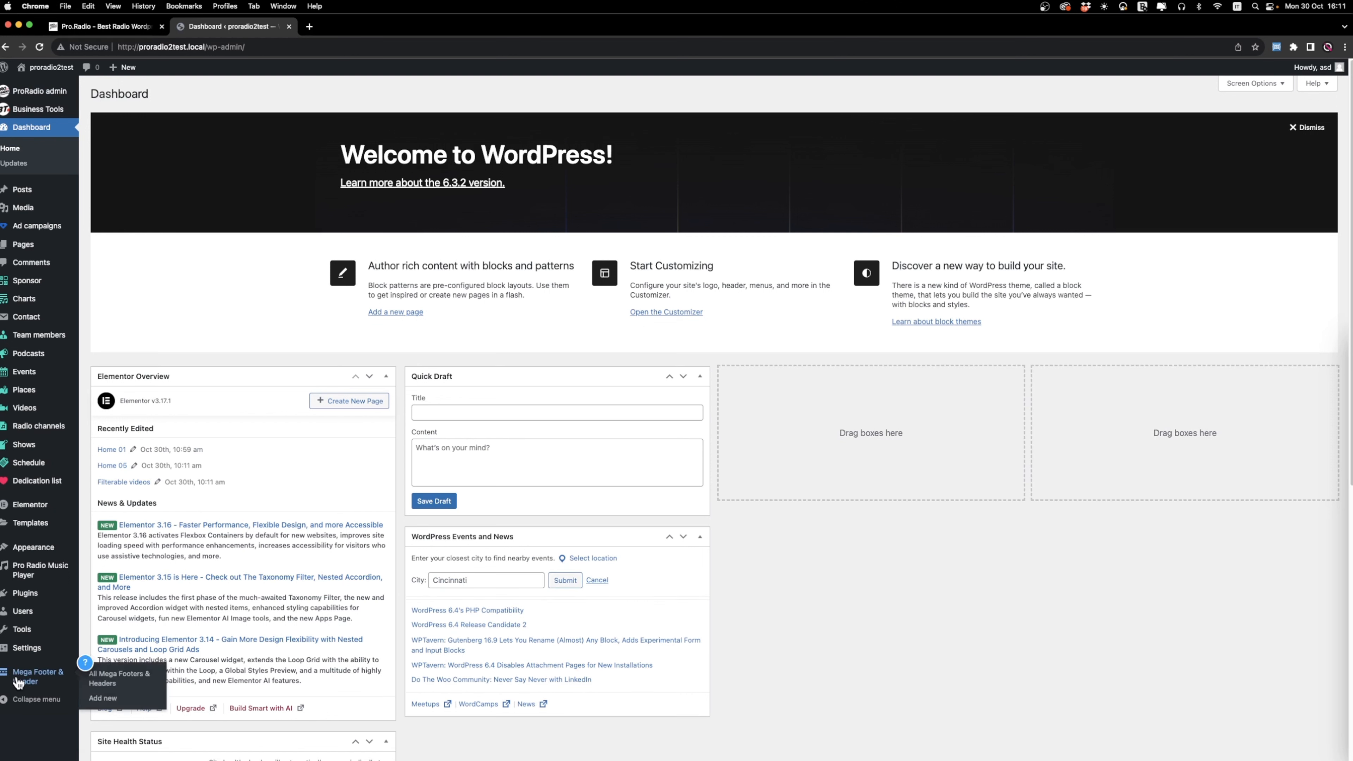
click(123, 700)
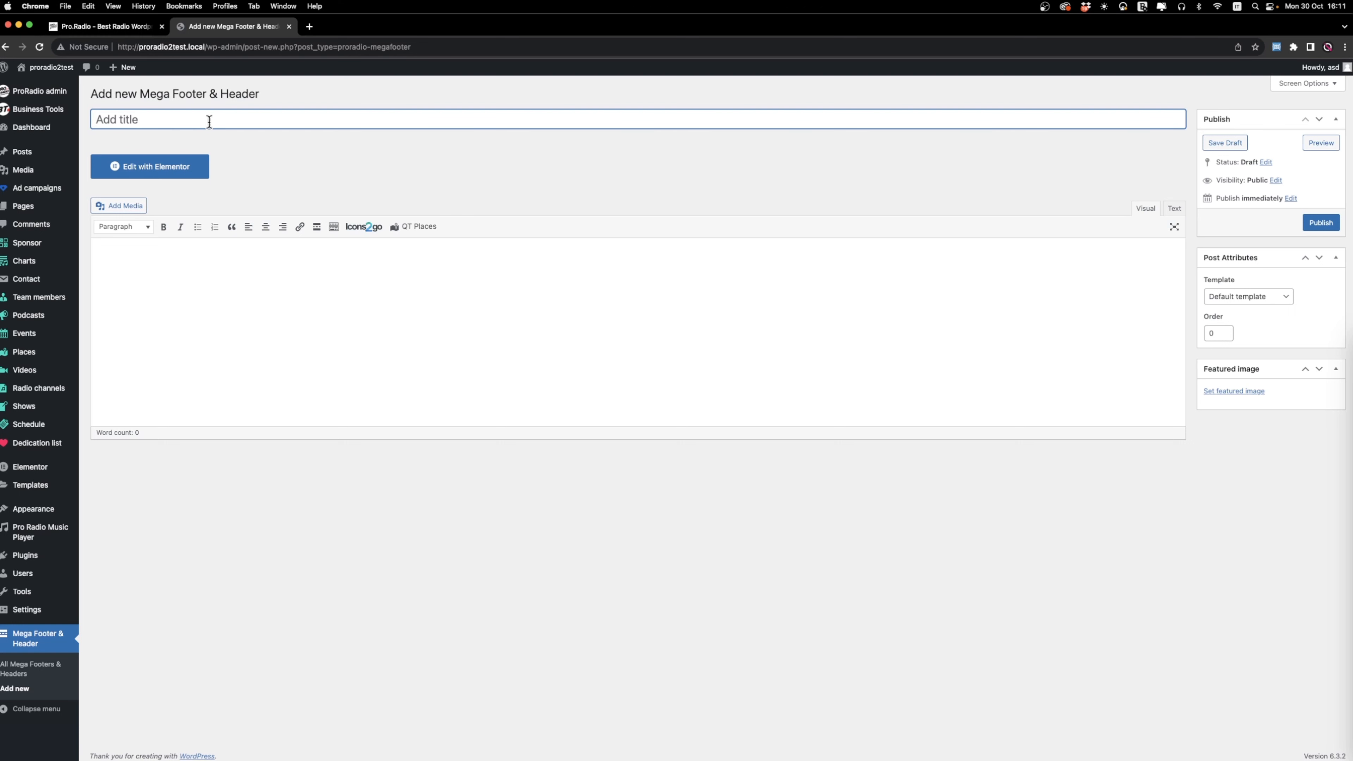
text(Header Desktop)
click(1333, 228)
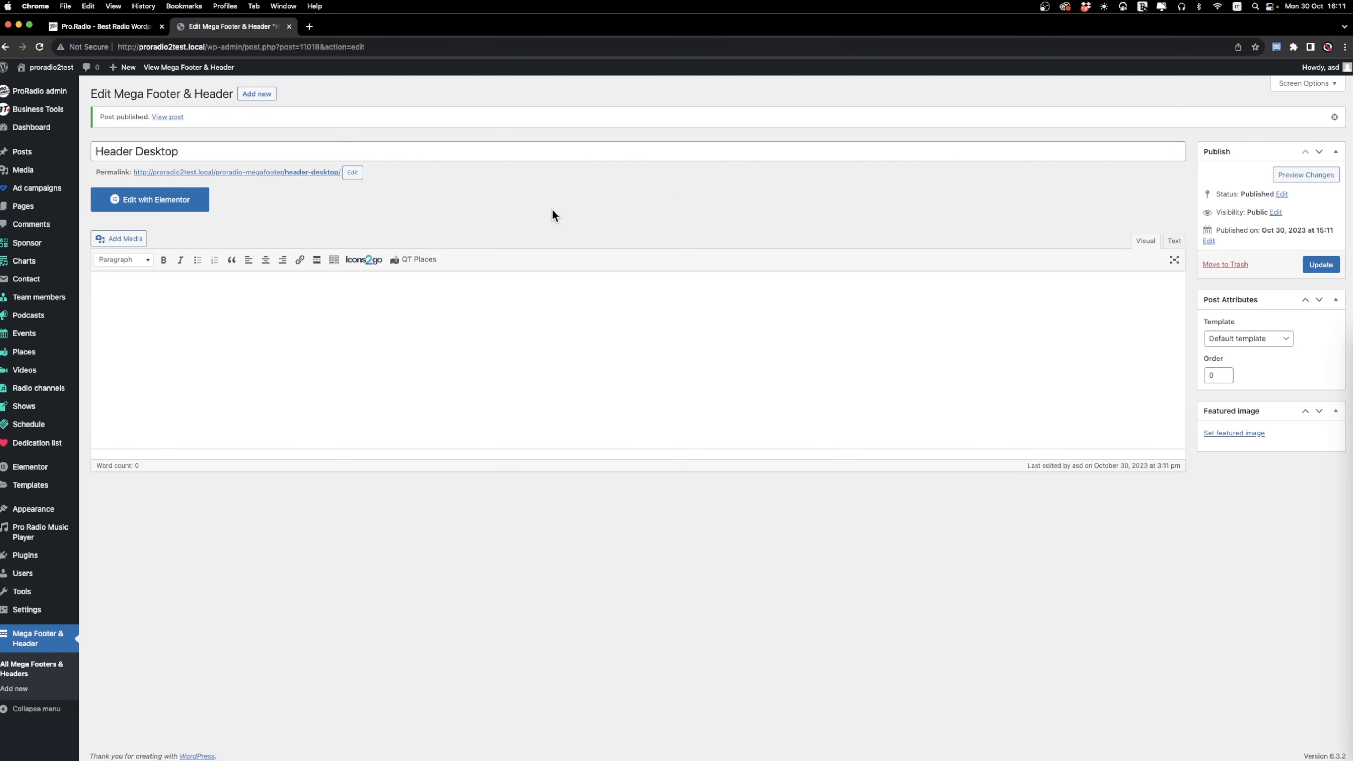
Edit the Header Desktop entry with Elementor and add a section containing two columns.
click(161, 201)
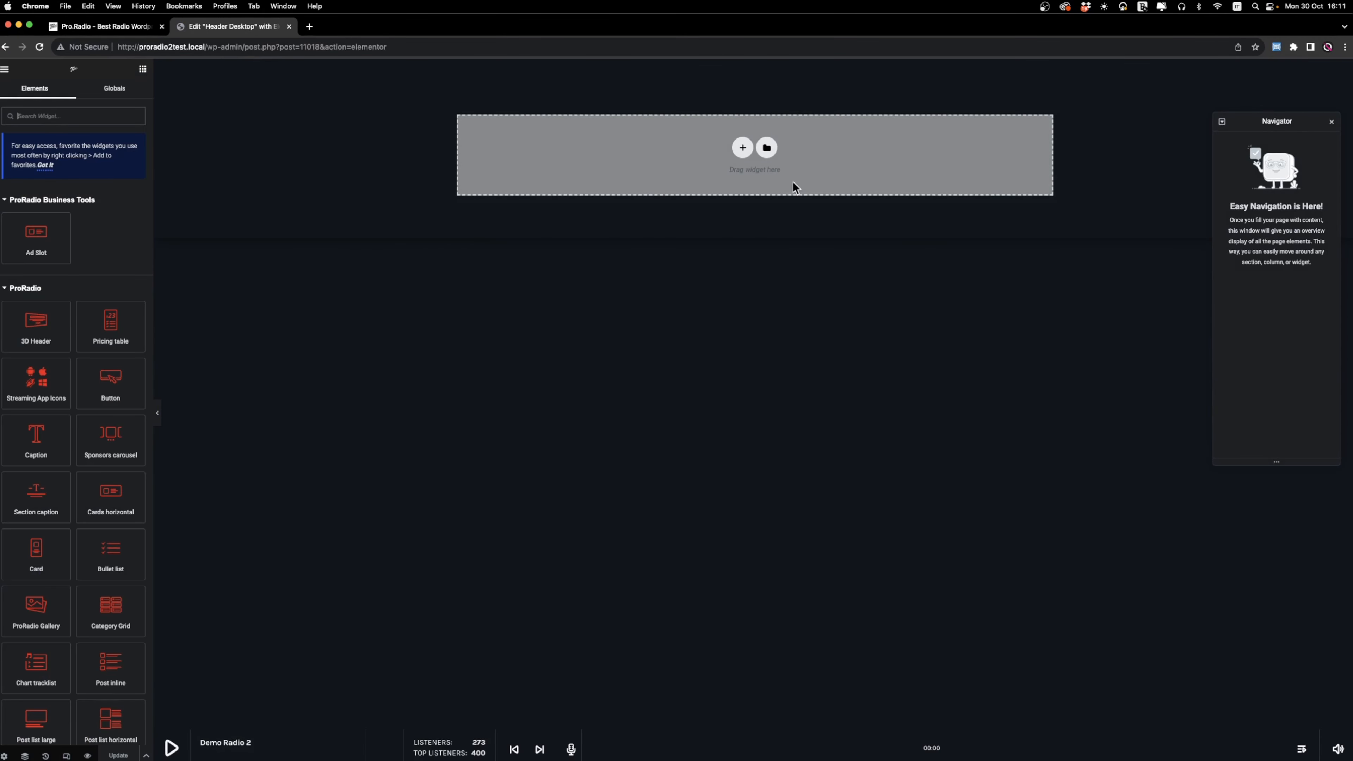
click(743, 149)
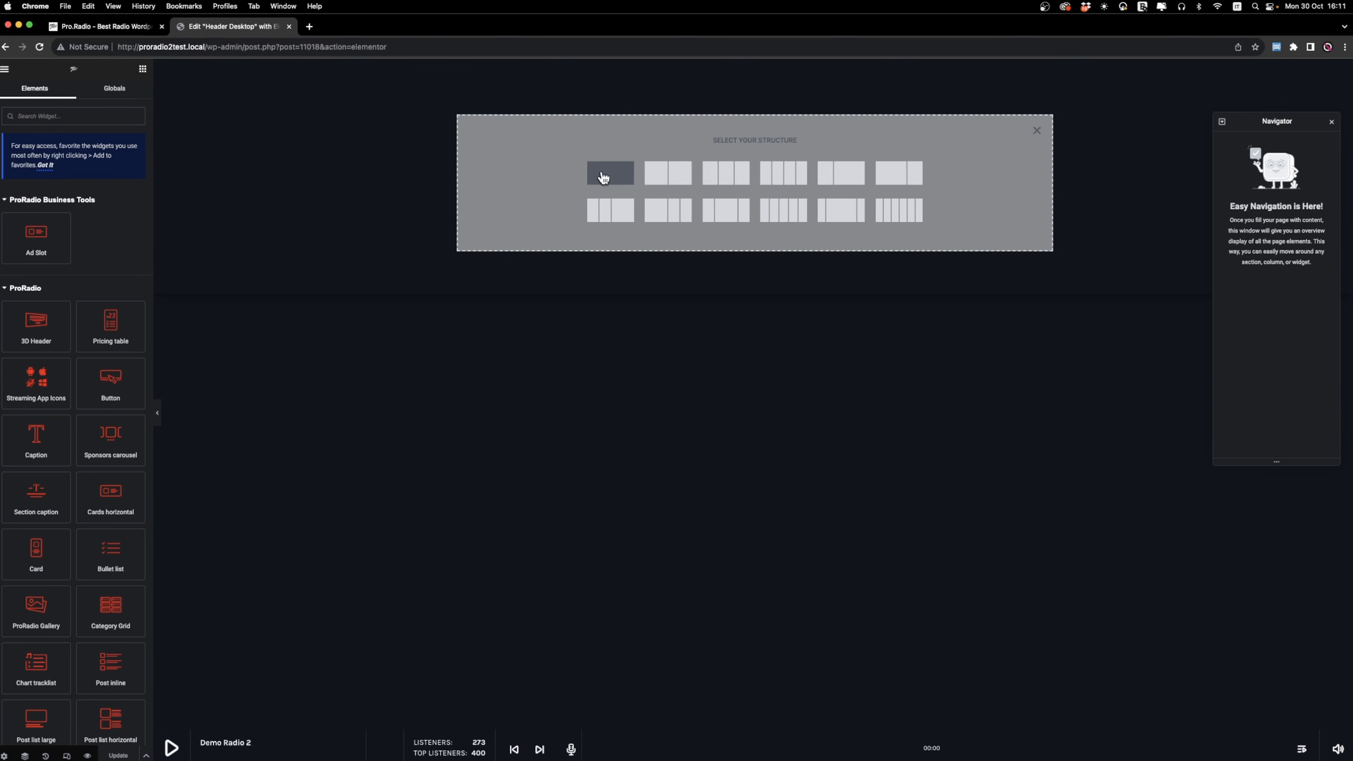
click(613, 177)
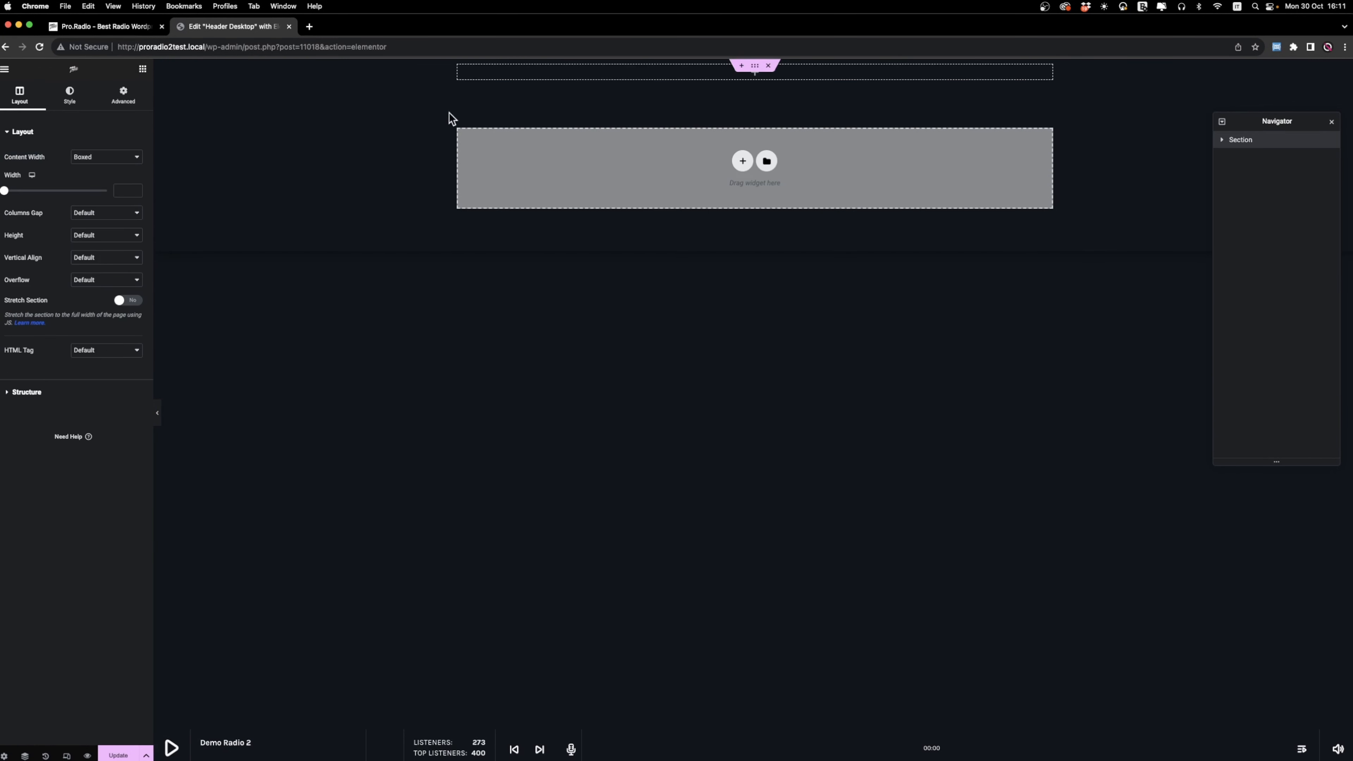
right_click(458, 66)
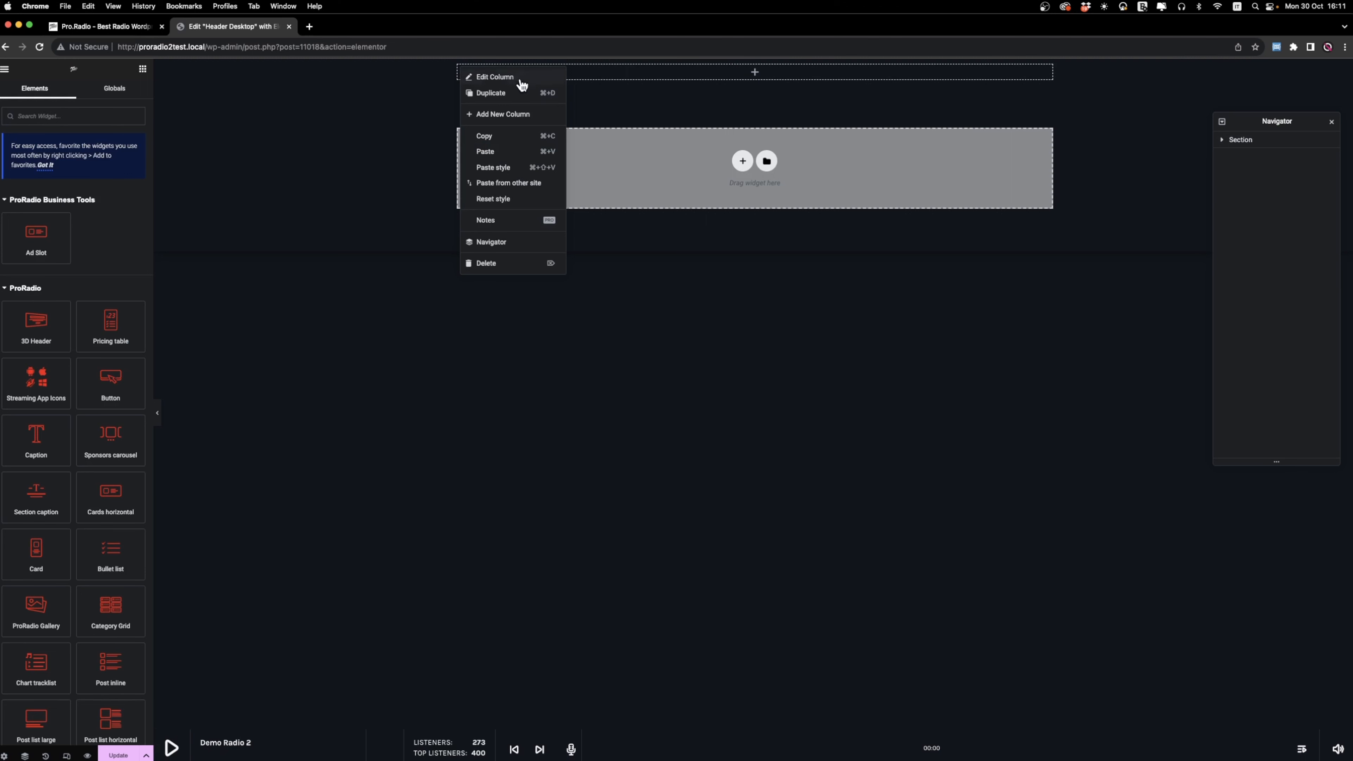
click(523, 116)
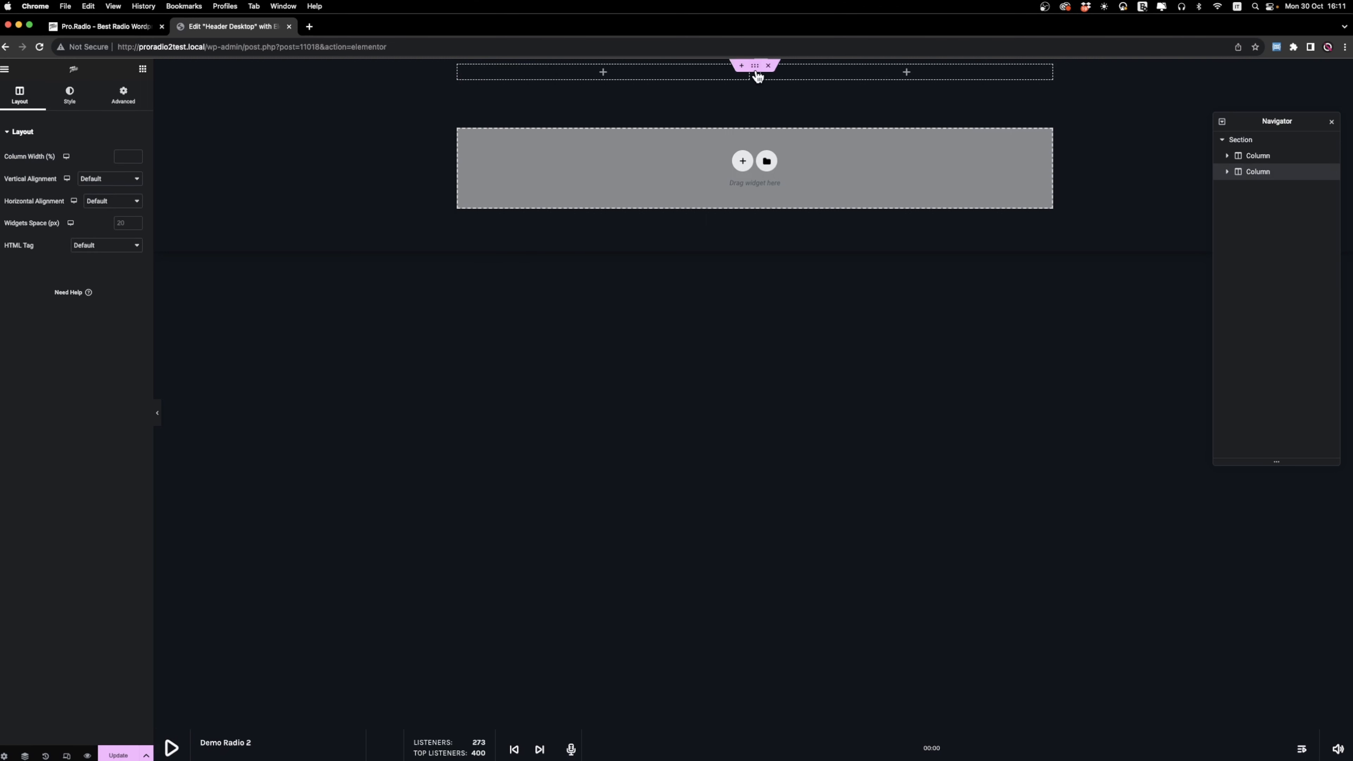
Set the header section's content width to Full Width and its columns gap to Custom.
right_click(302, 74)
click(337, 86)
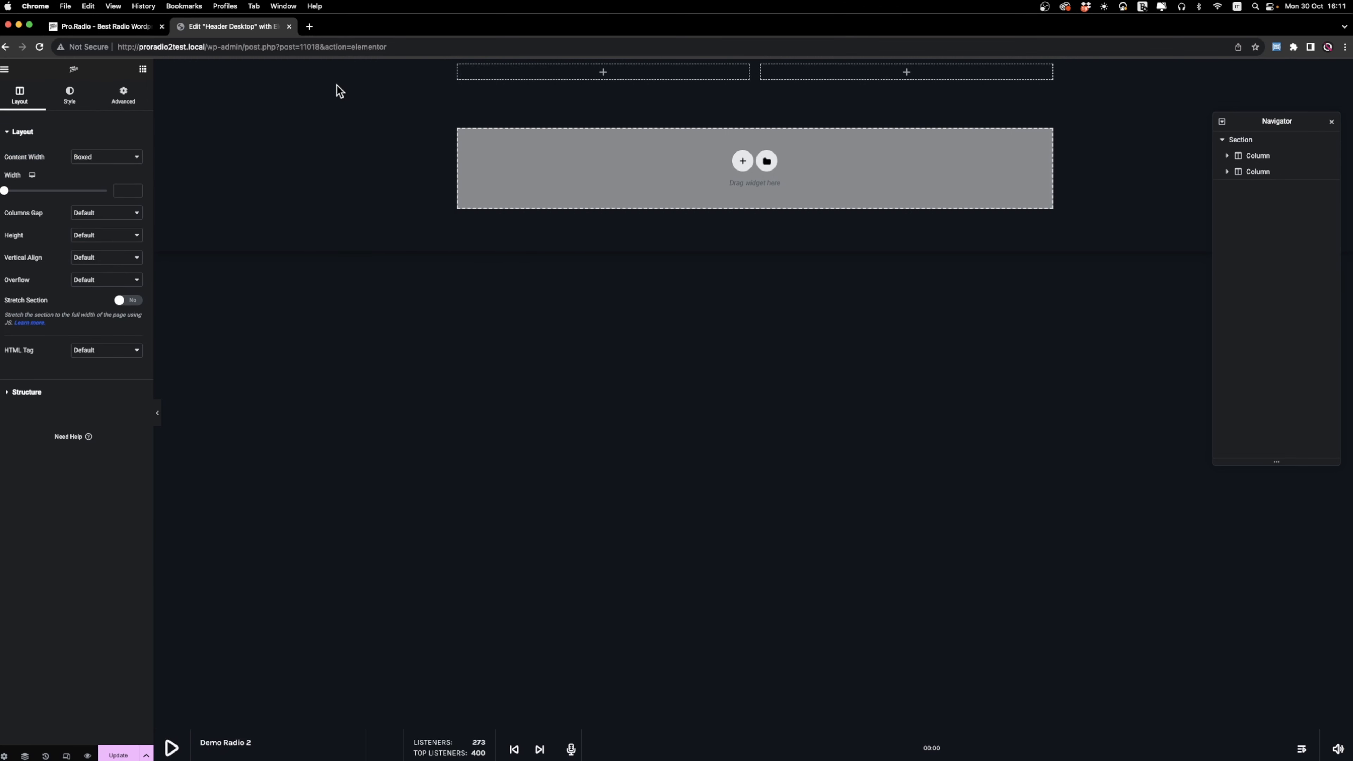
click(100, 158)
click(101, 168)
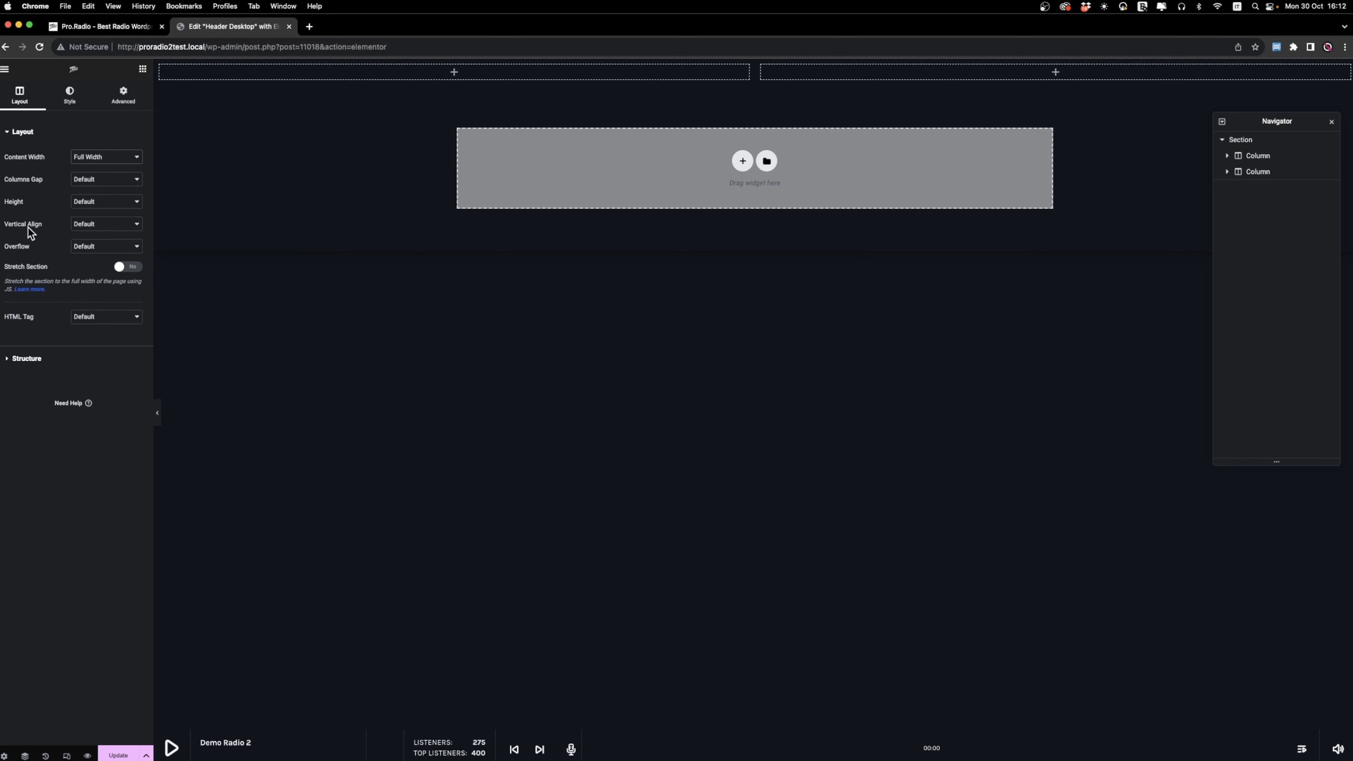
click(88, 180)
click(106, 199)
click(105, 183)
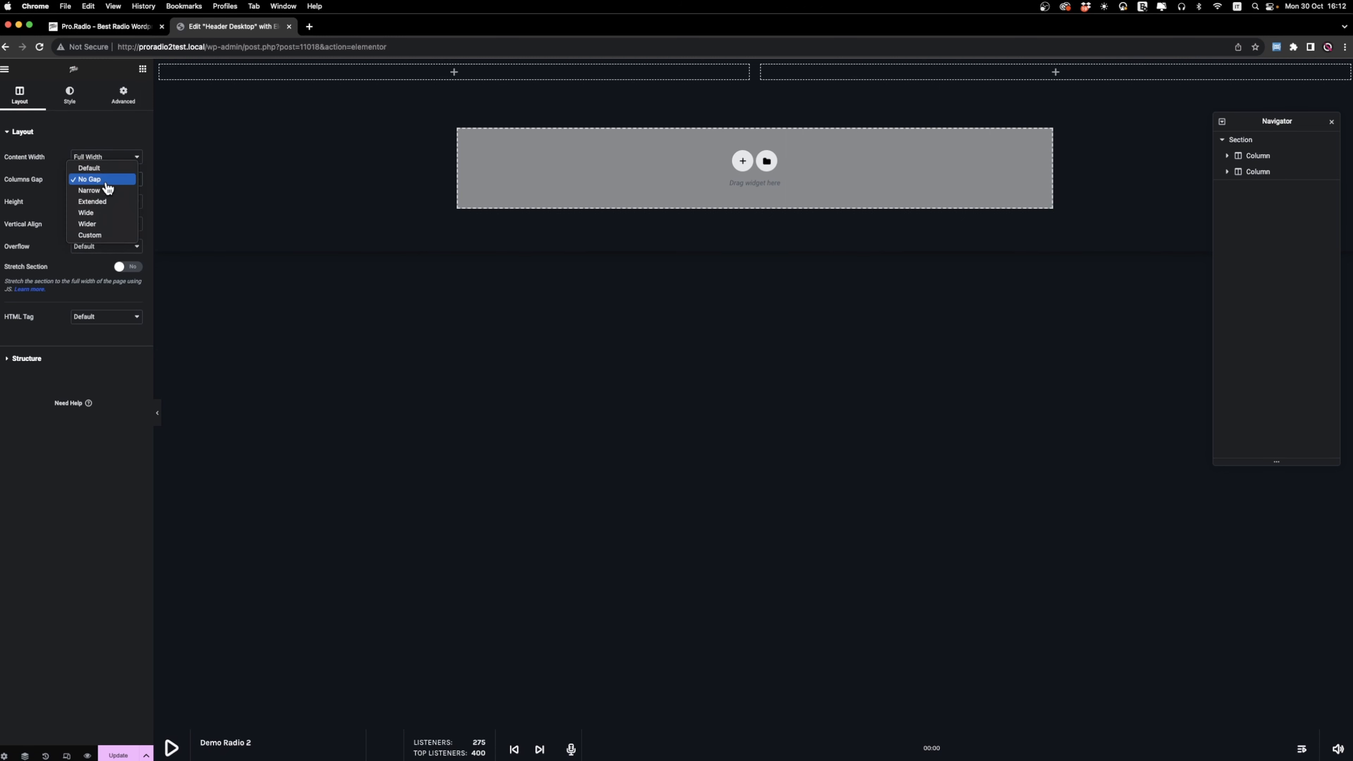
click(91, 235)
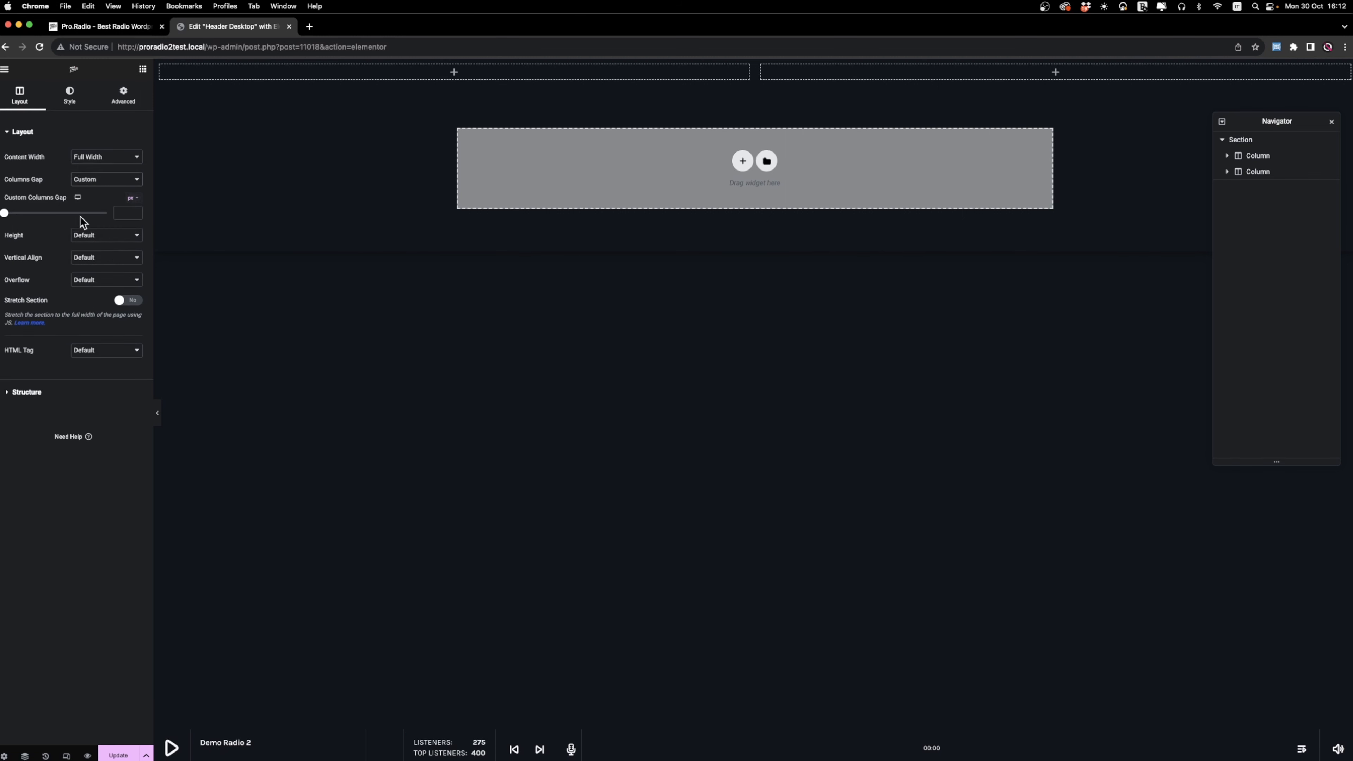
click(8, 215)
Find the Image widget by searching for "ima" and place it in the section's first column.
click(142, 69)
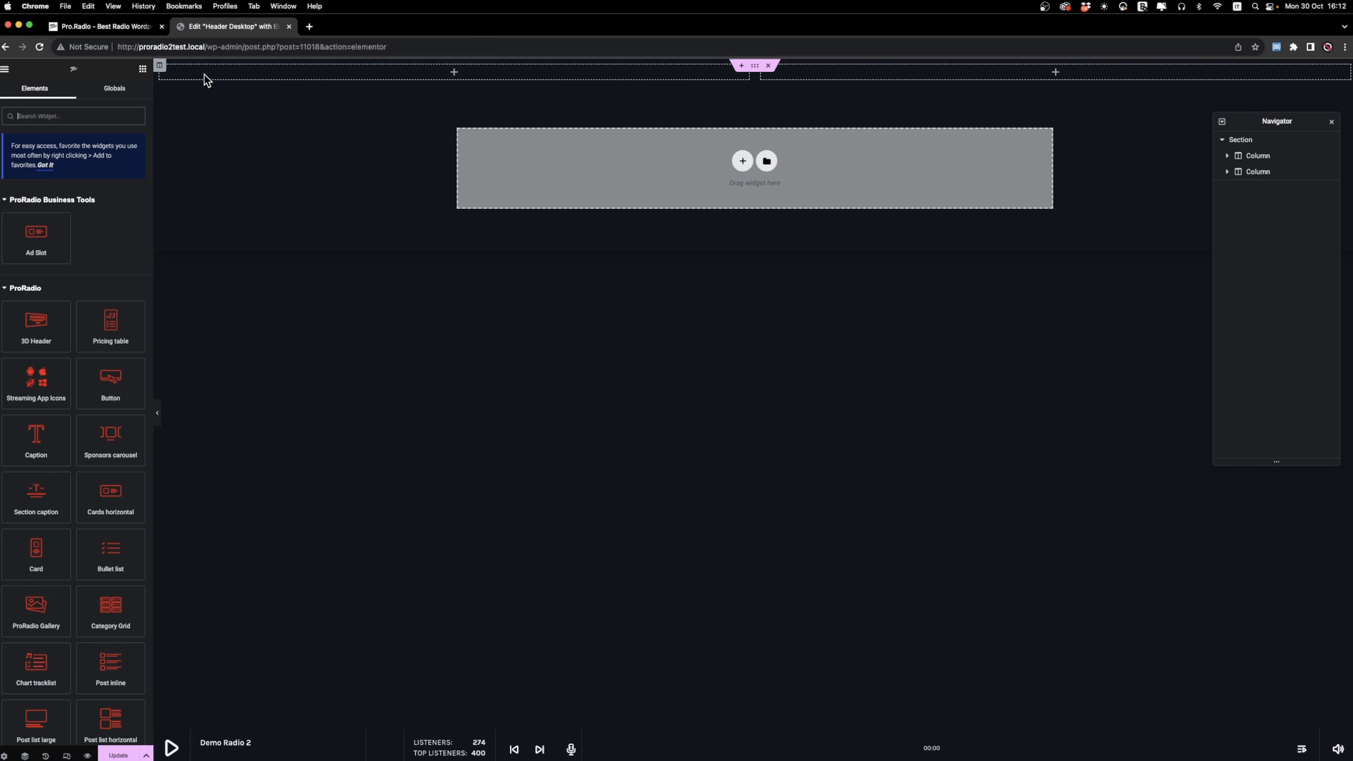
text(imga)
key(super+a)
text(ima)
drag(36, 220, 211, 80)
Use the Circle Radio logo from the media library as the widget's image and align it left.
click(88, 202)
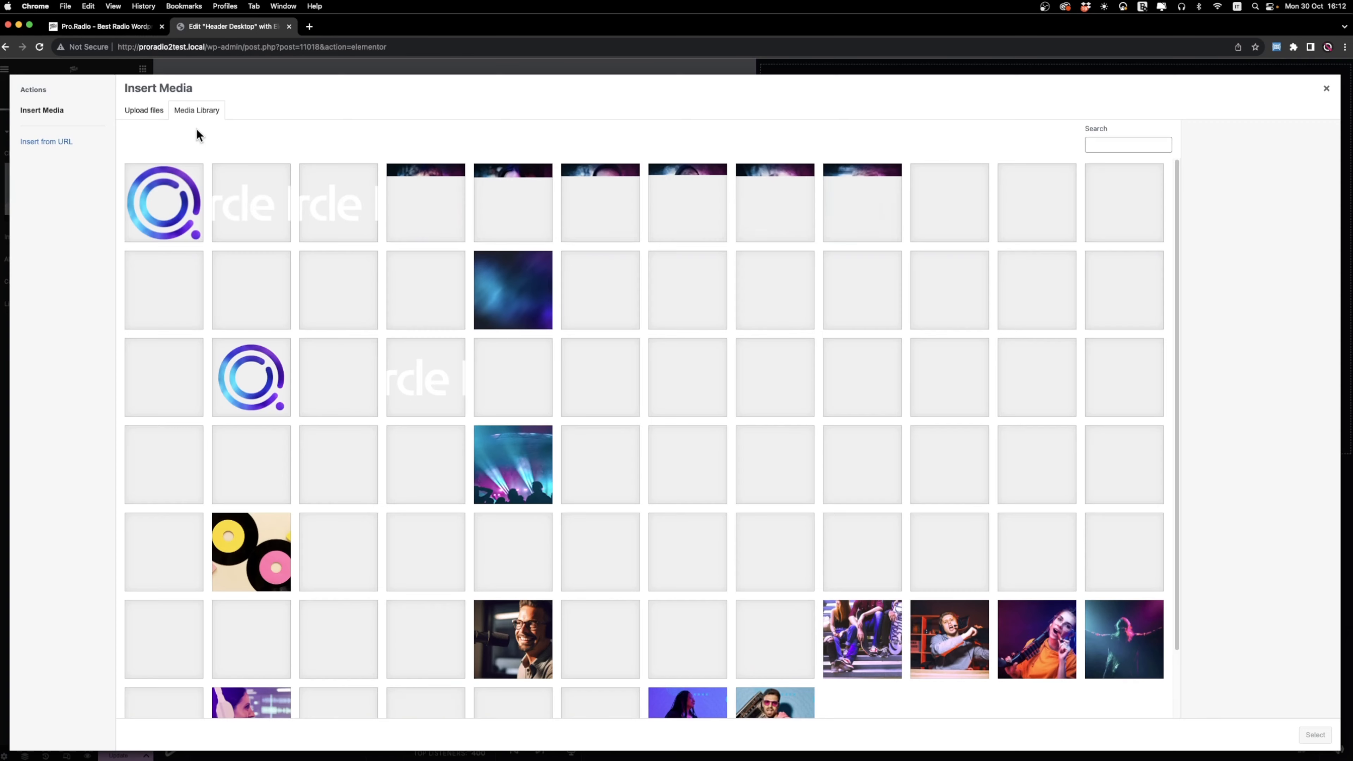
click(235, 230)
click(1315, 736)
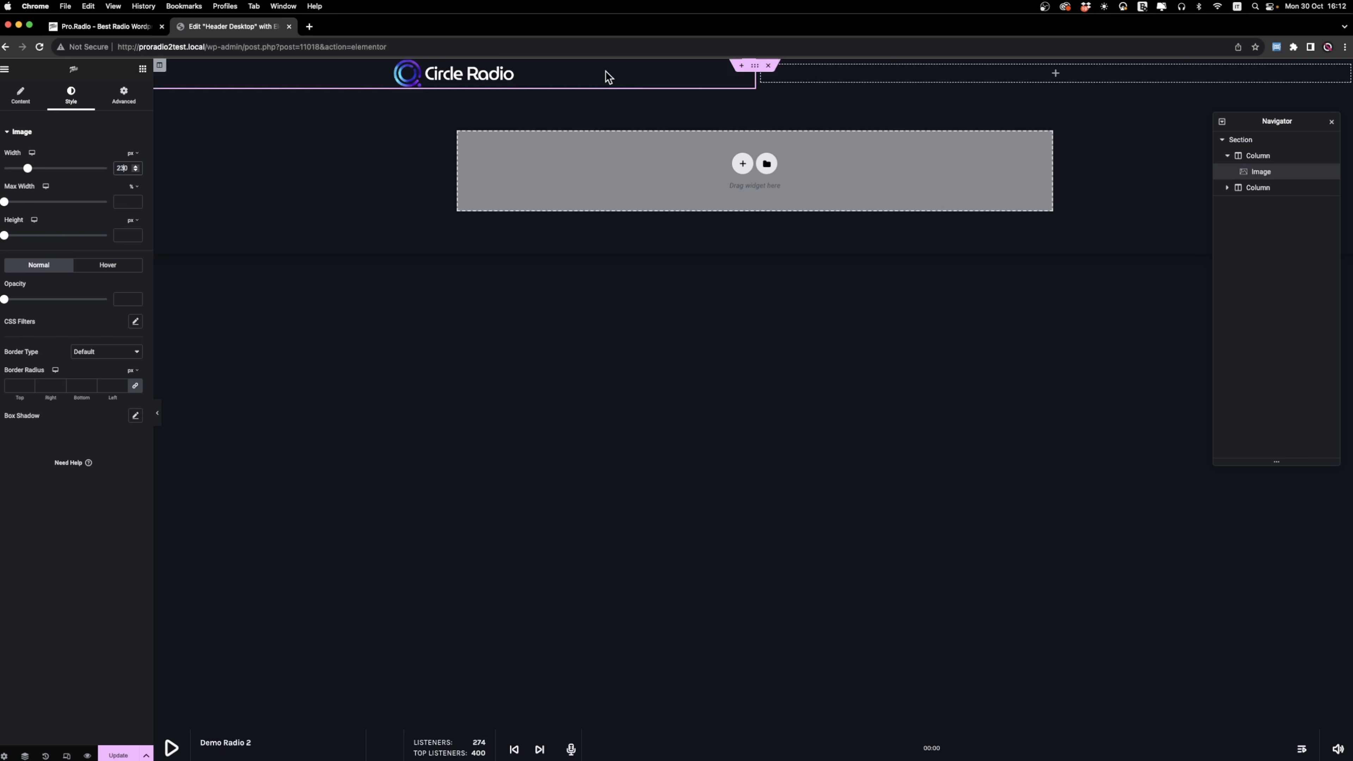
click(20, 96)
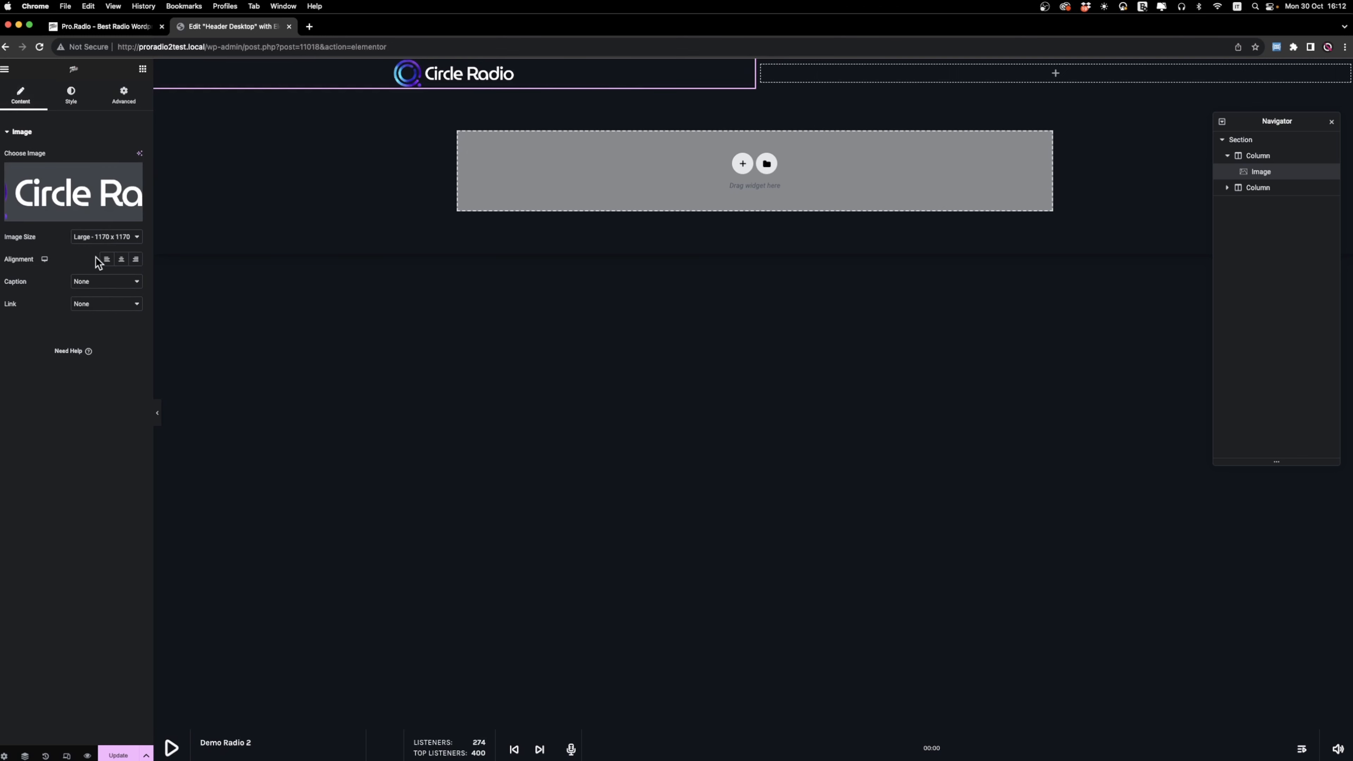
click(107, 259)
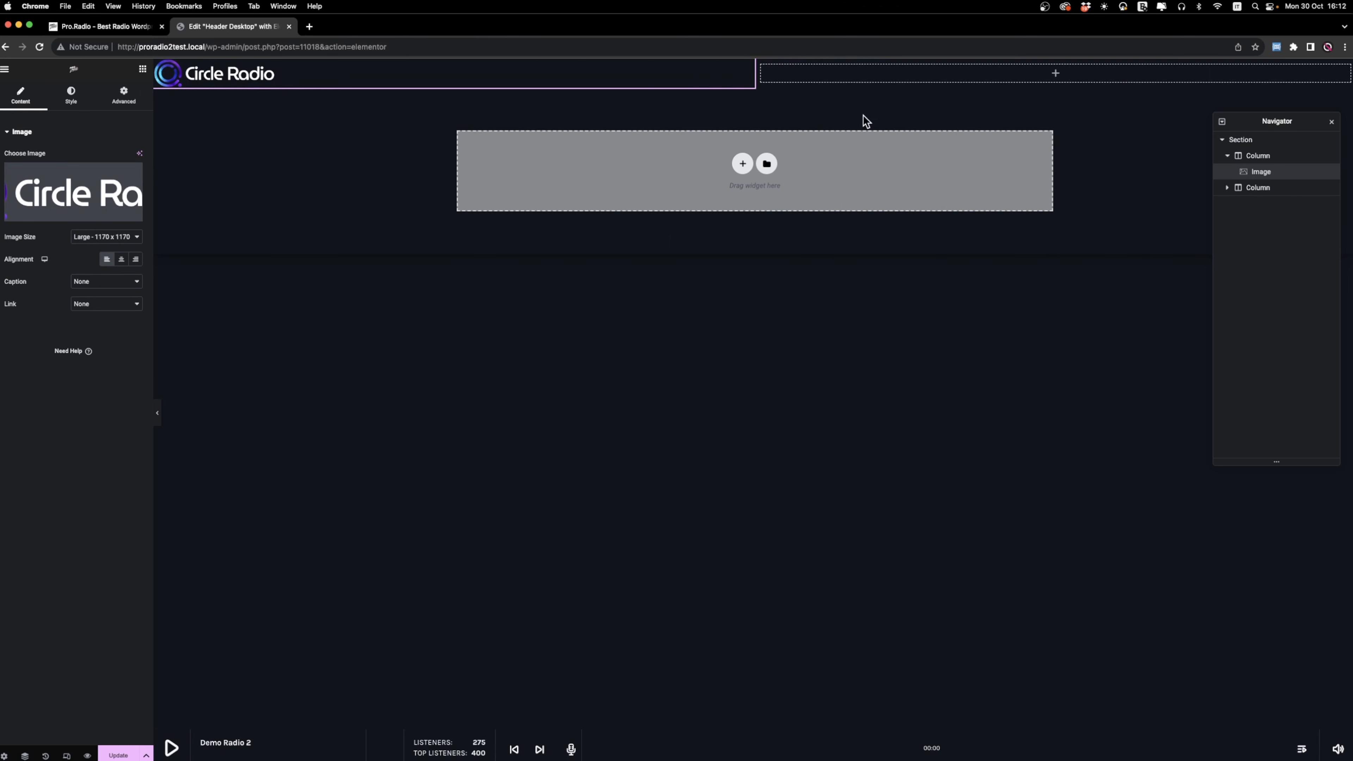
Add an Icon List widget to the second column and remove its second and third items.
click(142, 69)
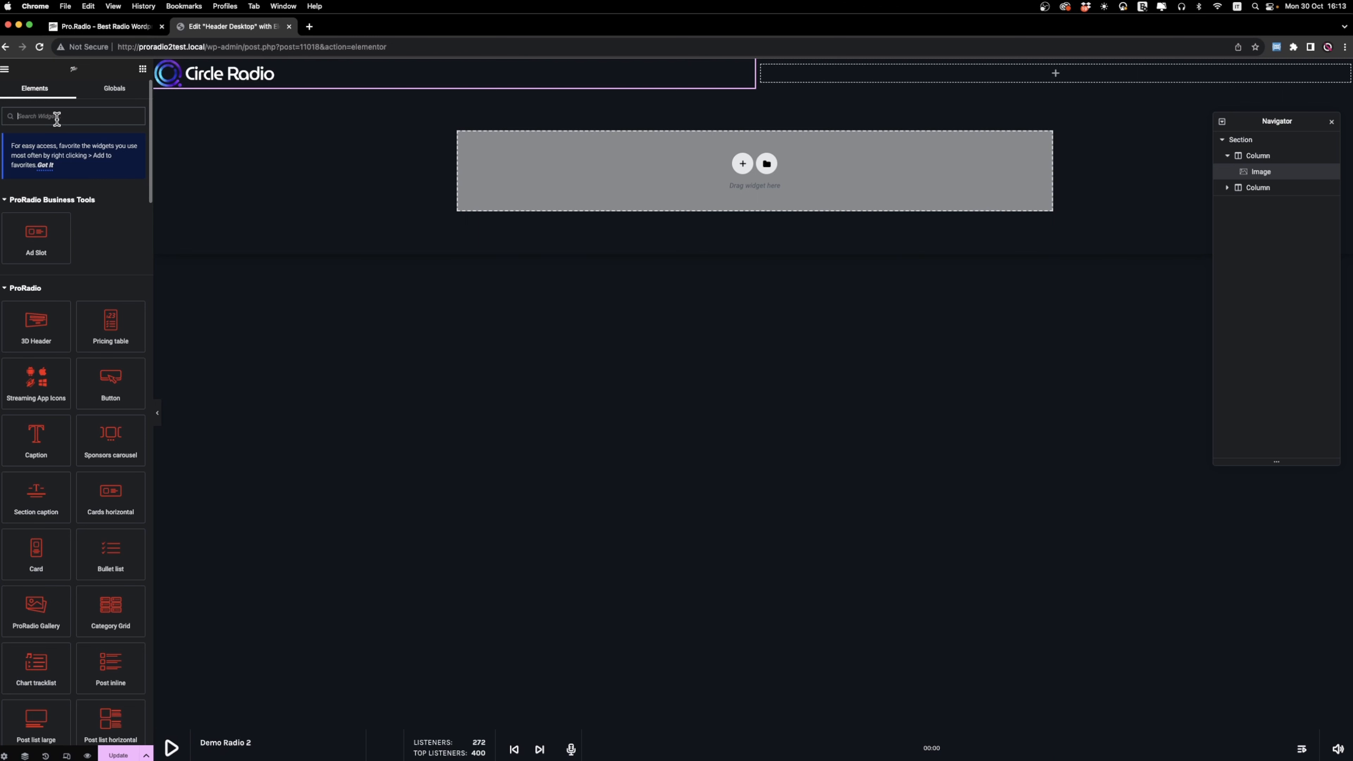
text(icon)
drag(36, 261, 839, 72)
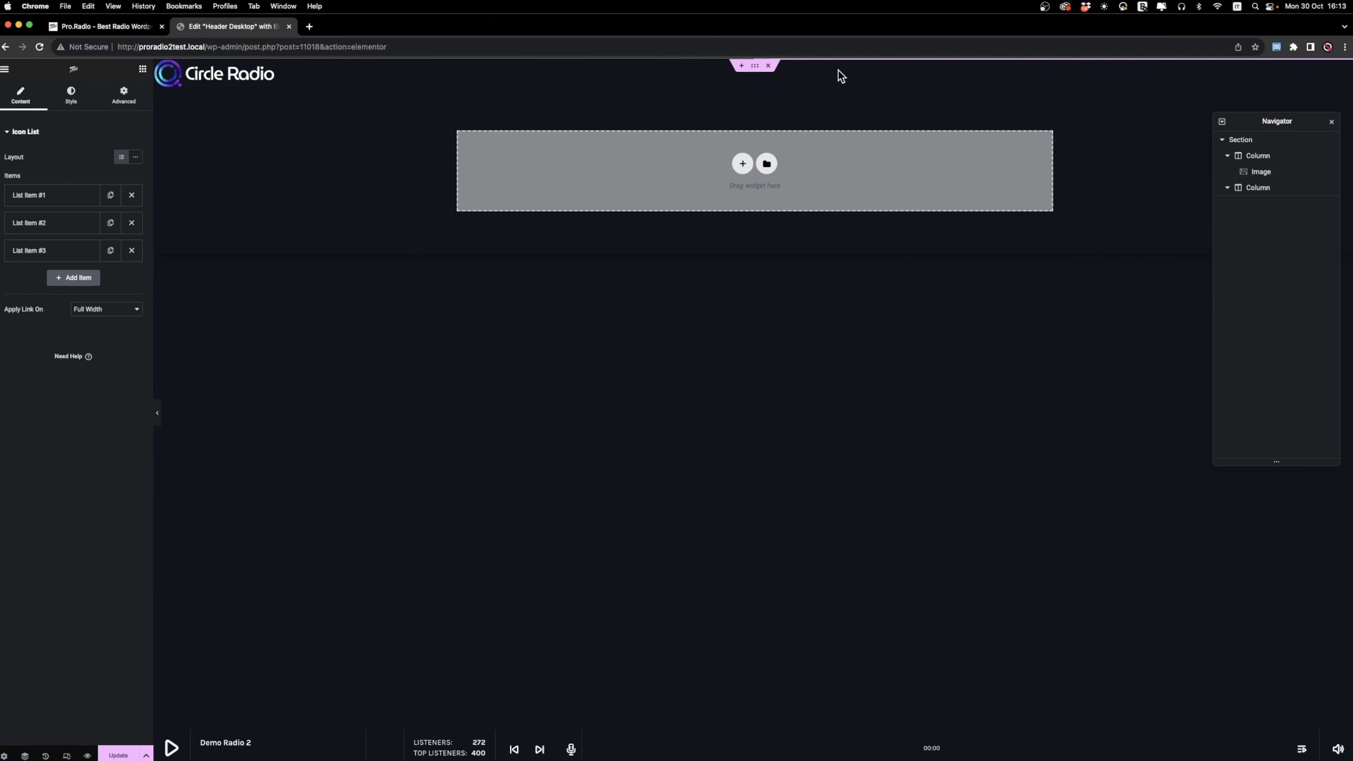
click(133, 252)
click(131, 223)
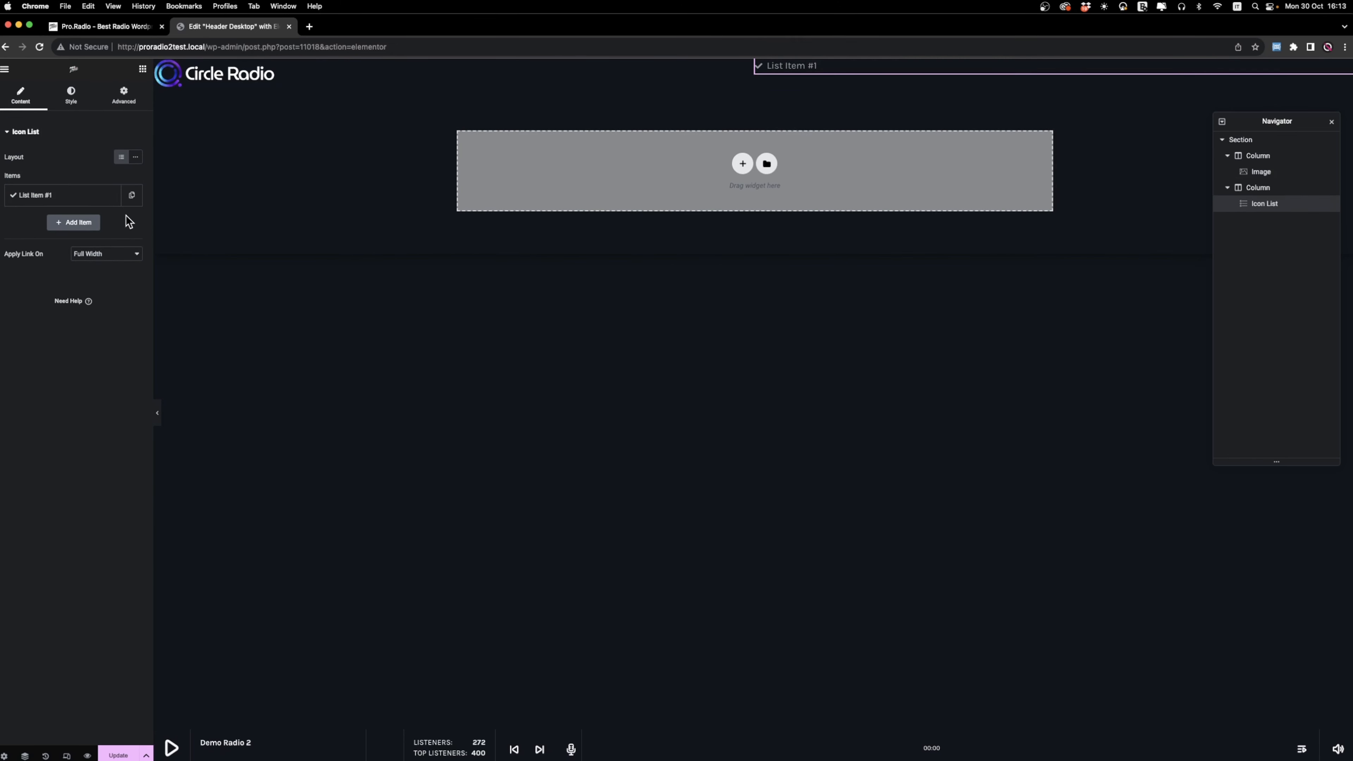
Replace the remaining icon list item's text with the station's phone number.
click(54, 198)
drag(58, 234, 1, 224)
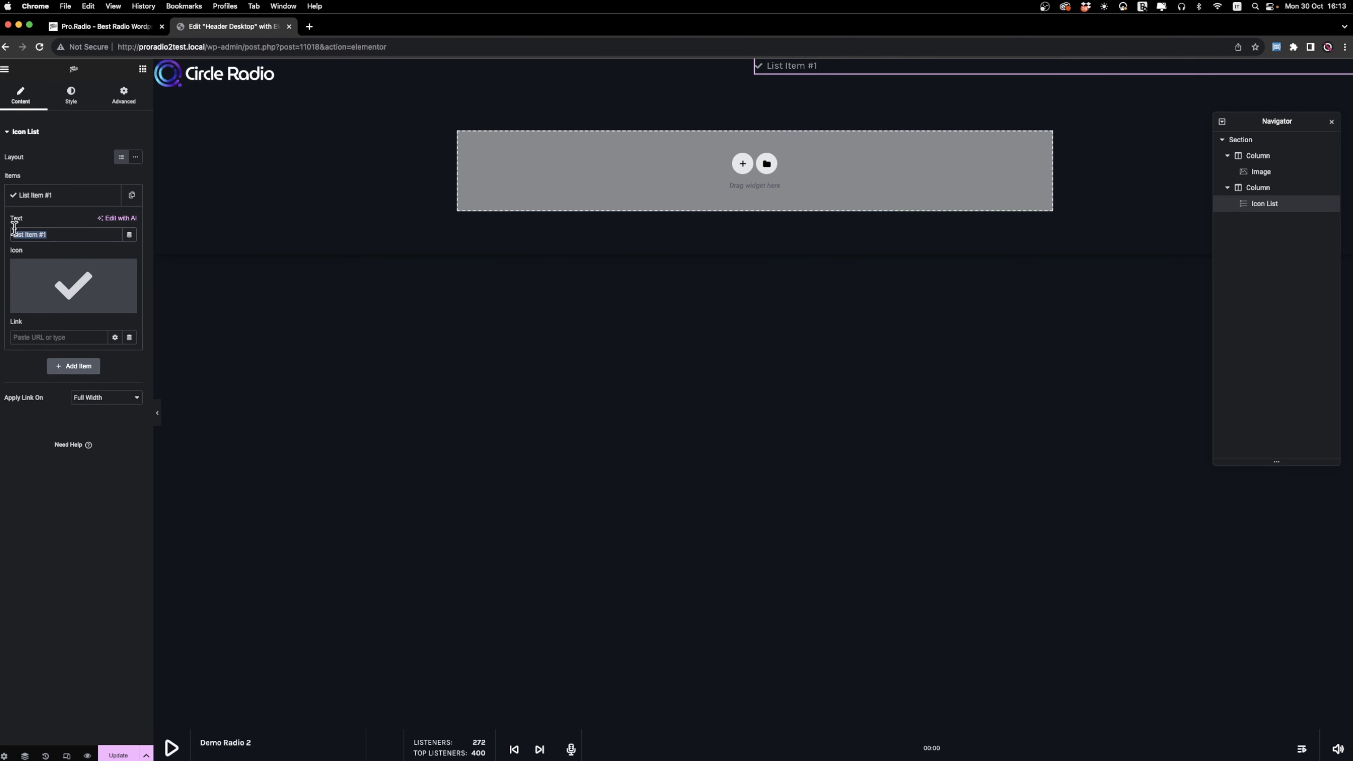
text(+123 123 123)
Give the phone item the handset icon with sound waves and link it to the phone number using tel:.
click(41, 287)
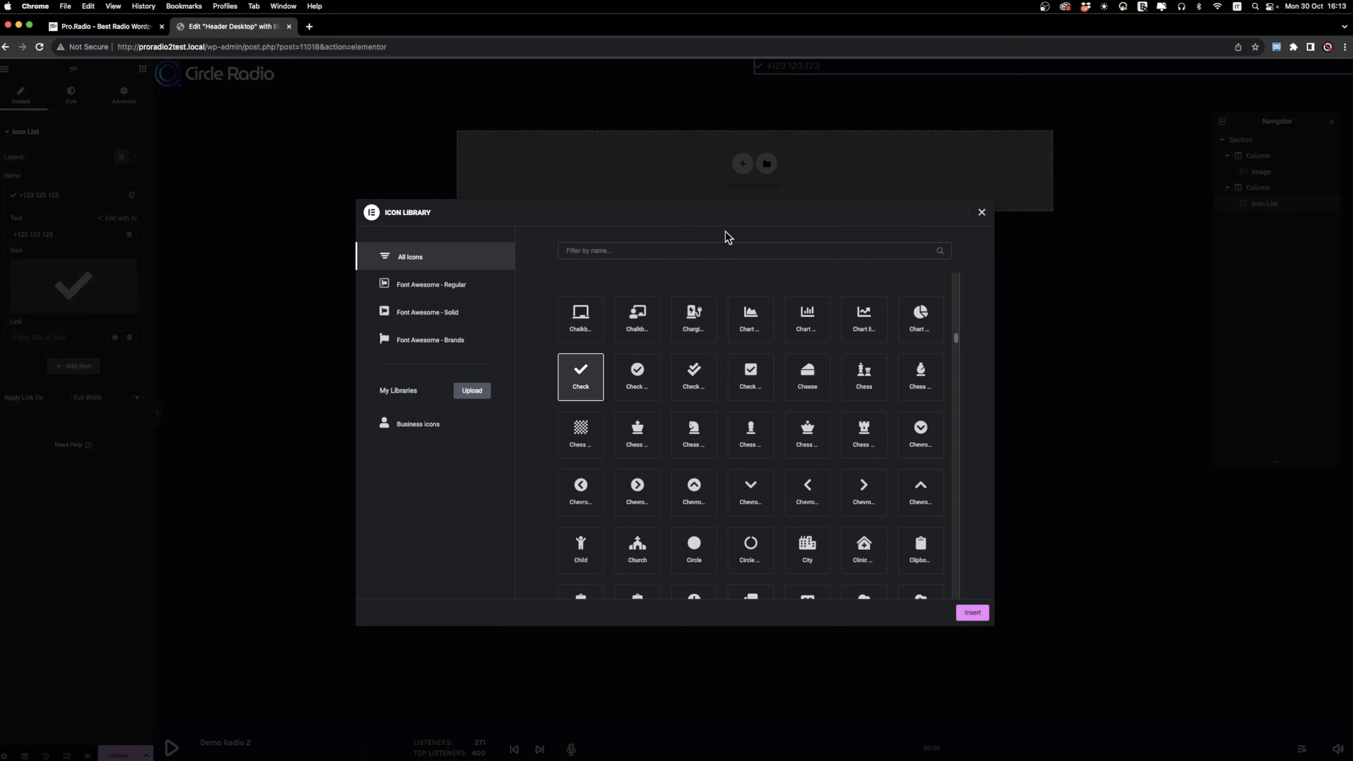
click(640, 251)
text(phon)
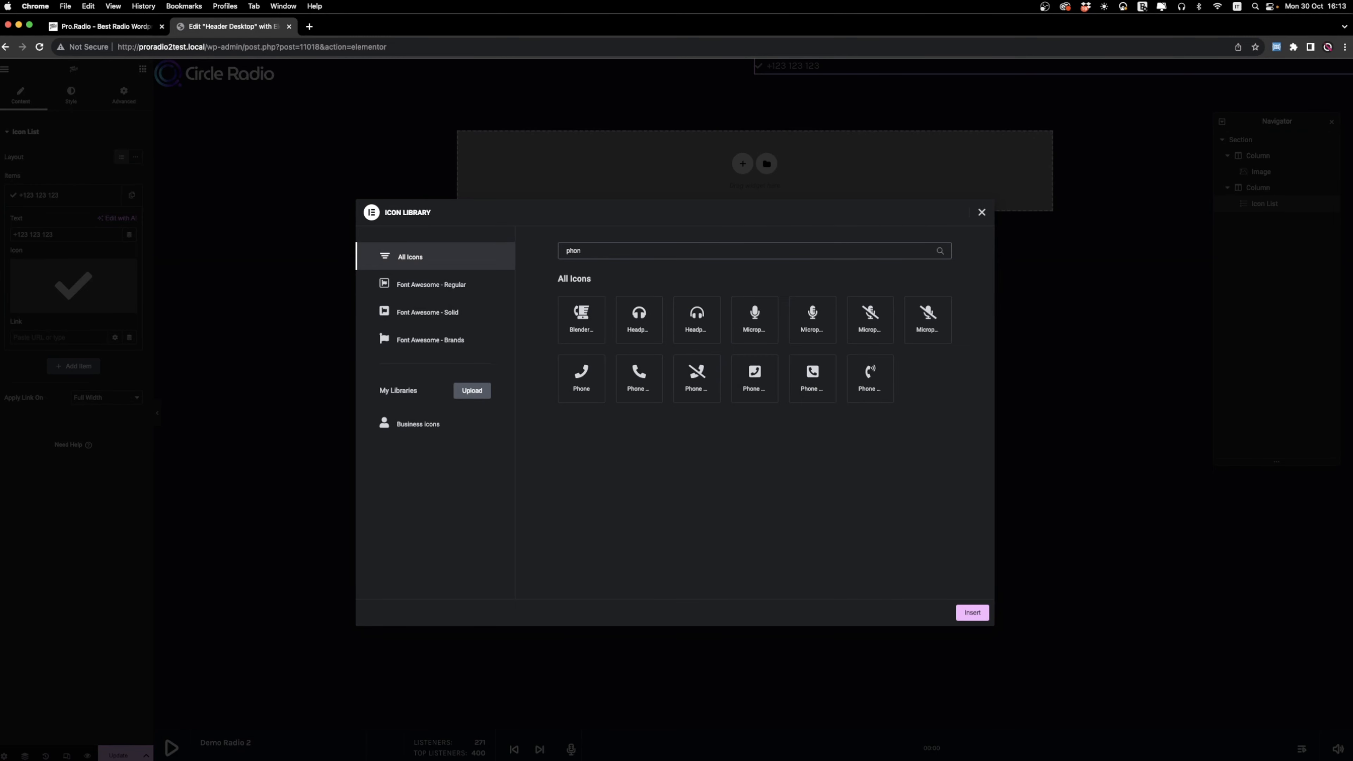
click(870, 379)
click(972, 612)
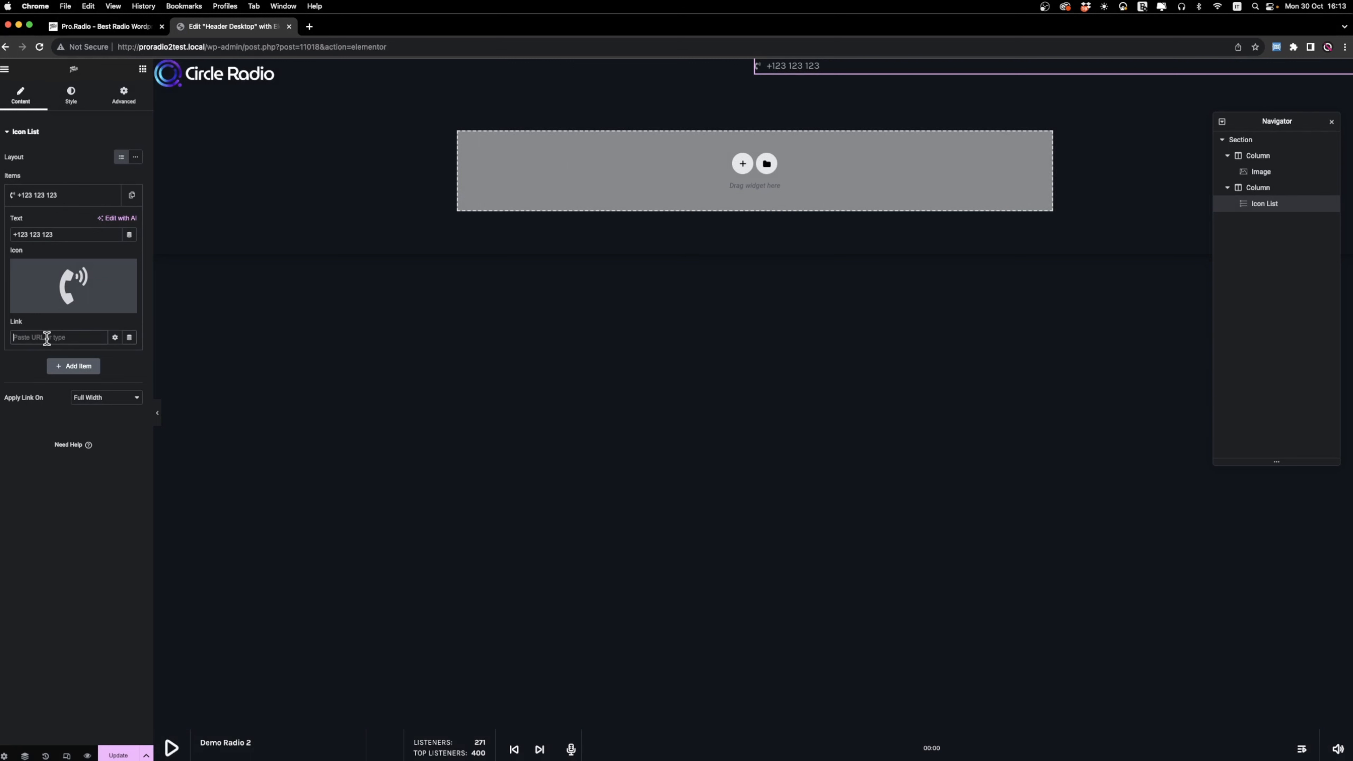
text(tel)
click(95, 199)
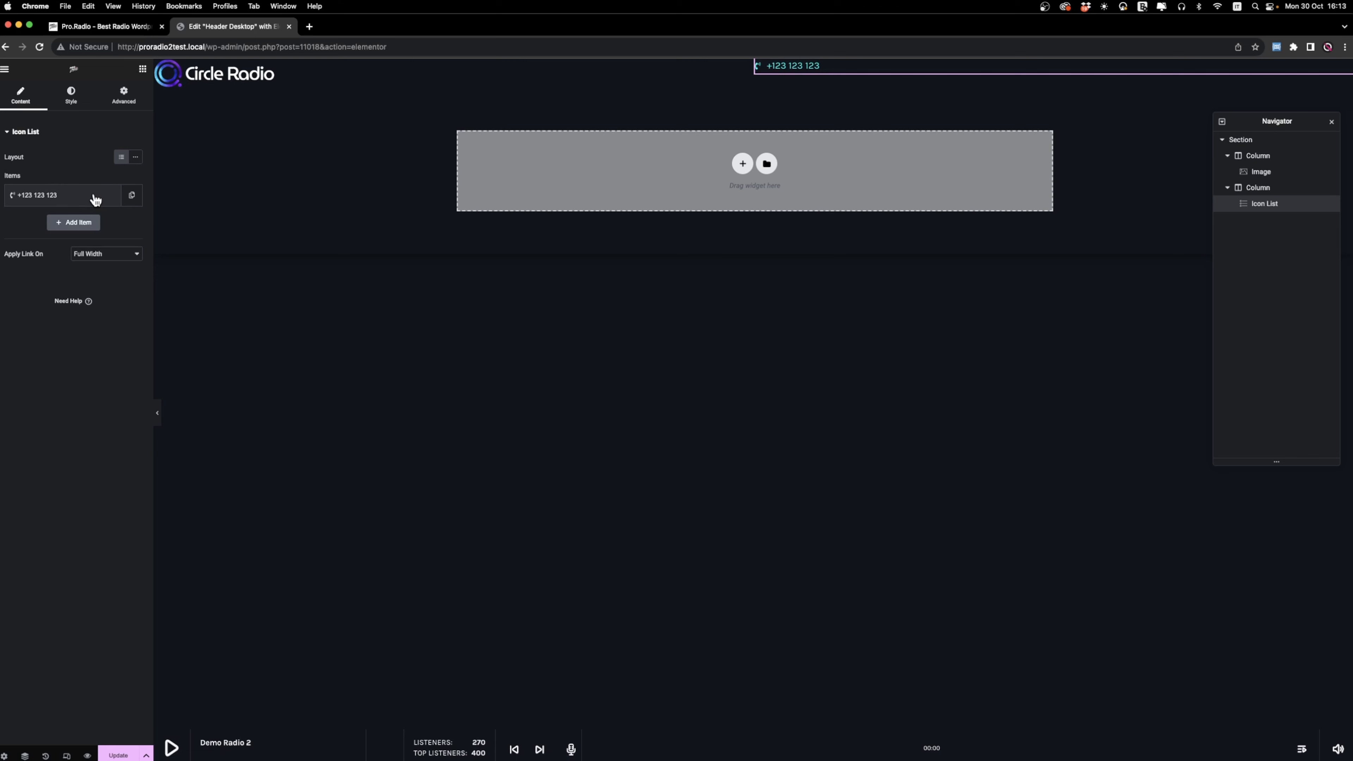
Duplicate the phone item and replace the copy's text with the station's contact e-mail address.
click(132, 195)
click(37, 224)
drag(69, 262, 1, 256)
text(info@myradio.com)
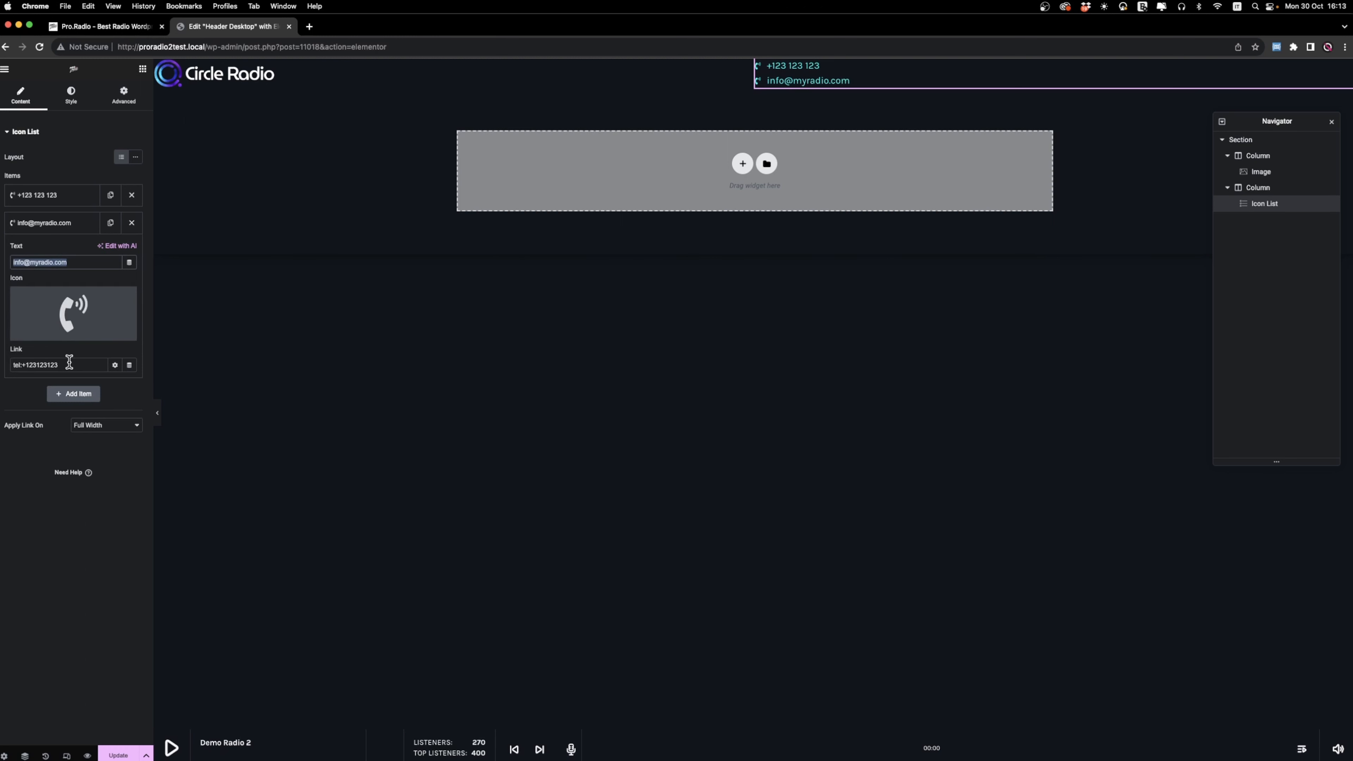
Link the e-mail item to its address using mailto: and give it the solid Envelope icon.
drag(67, 365, 2, 367)
text(mailto:)
key(super+v)
click(72, 320)
text(enve)
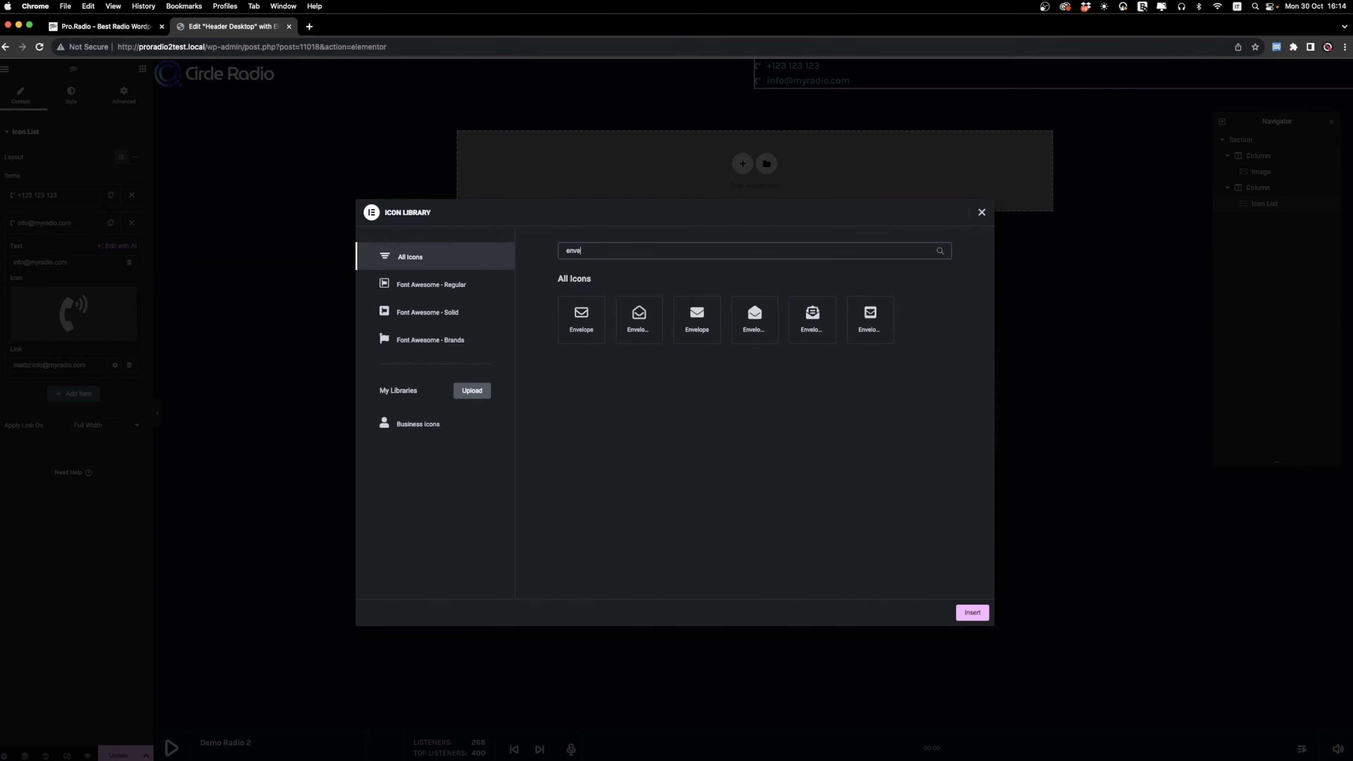
click(697, 316)
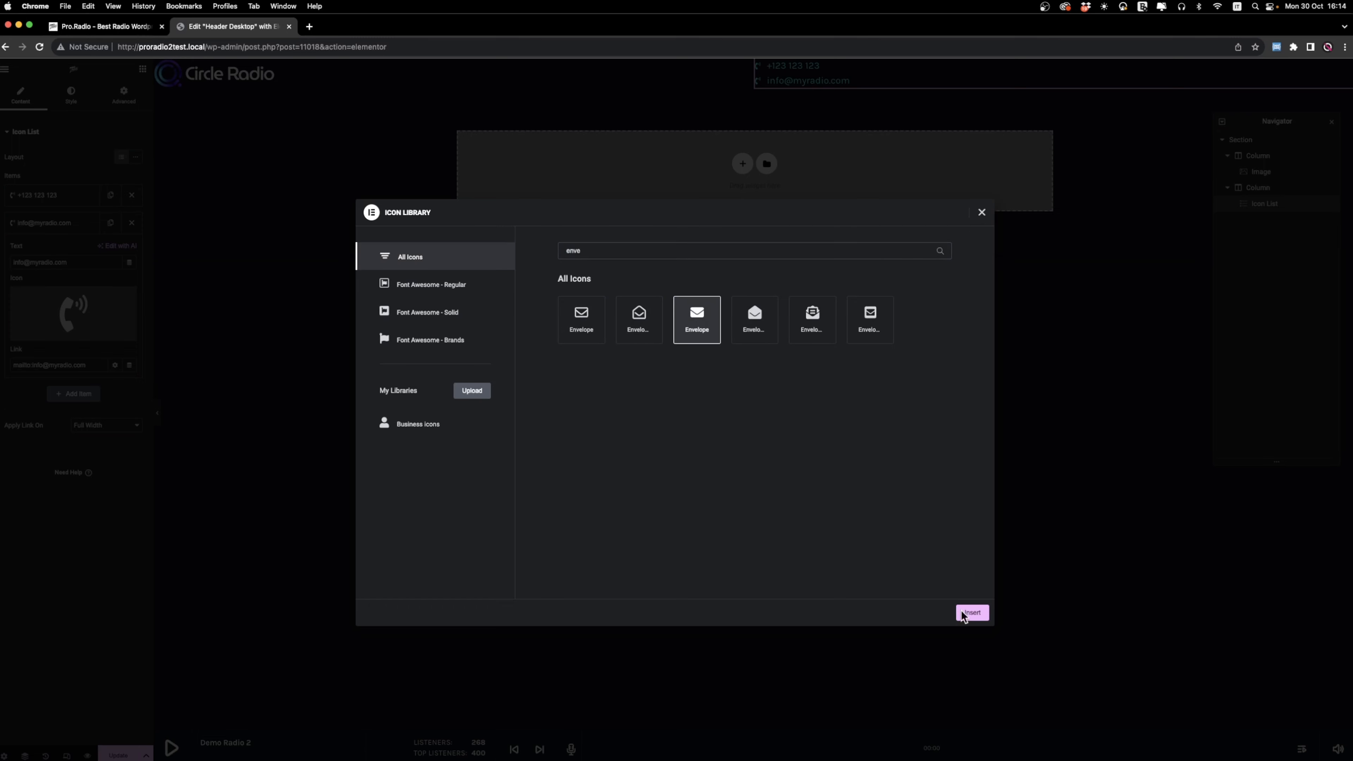
click(972, 613)
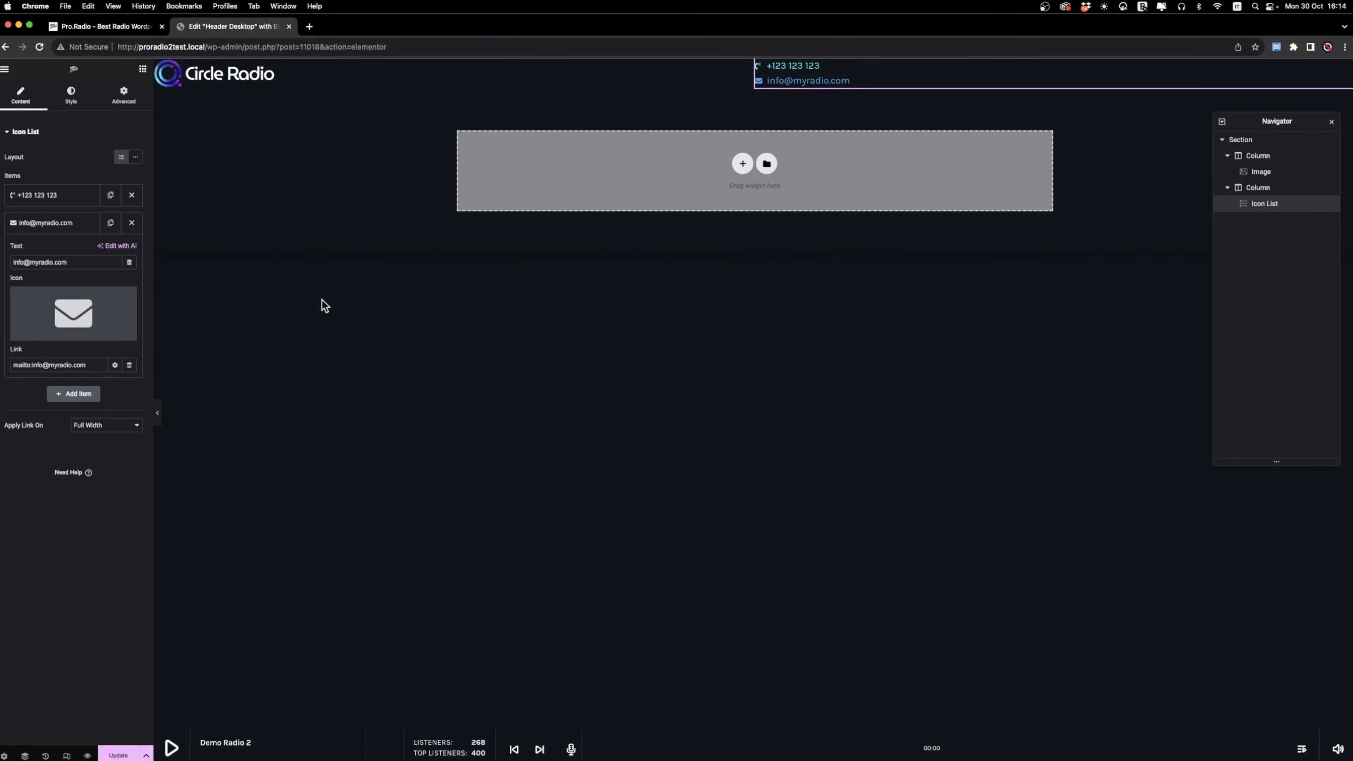
Switch the icon list to the inline layout and set its text color to semi-transparent white, #FFFFFF7D.
click(135, 157)
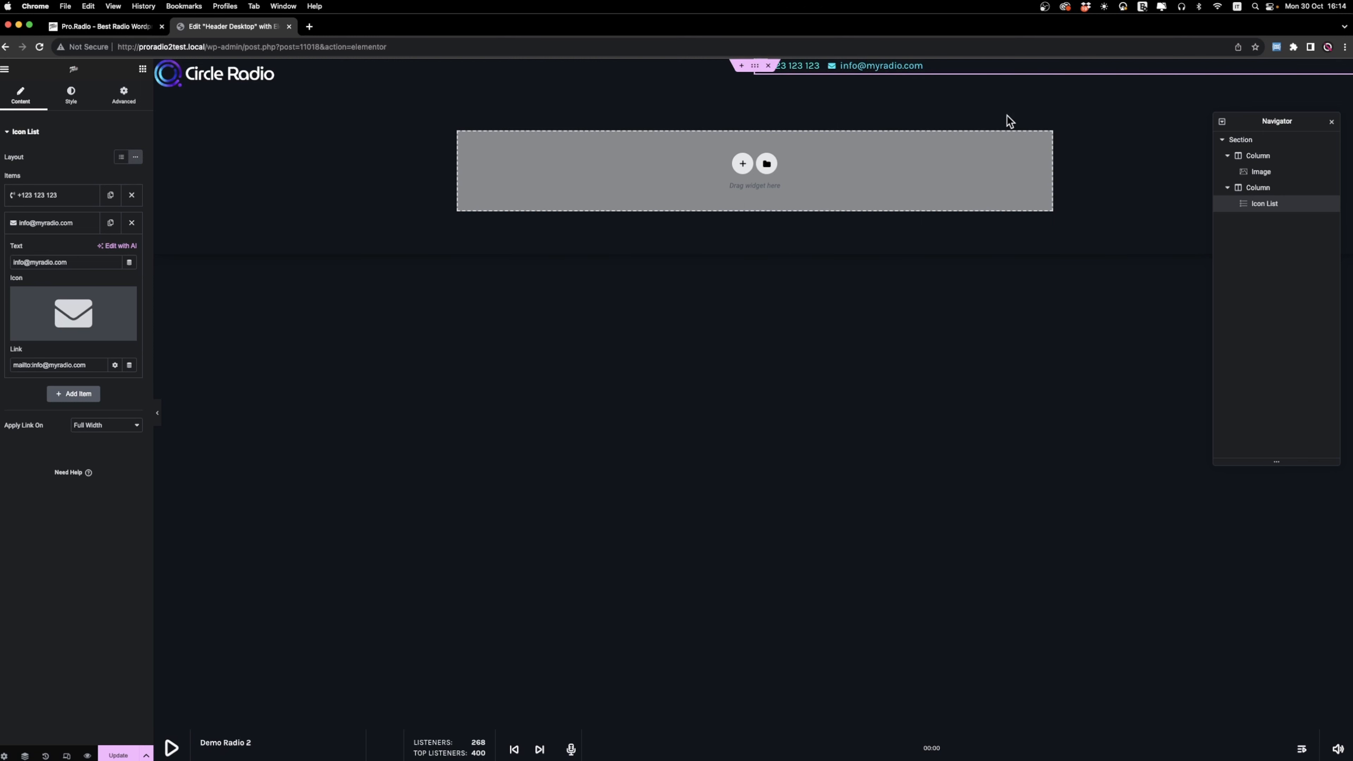
click(74, 100)
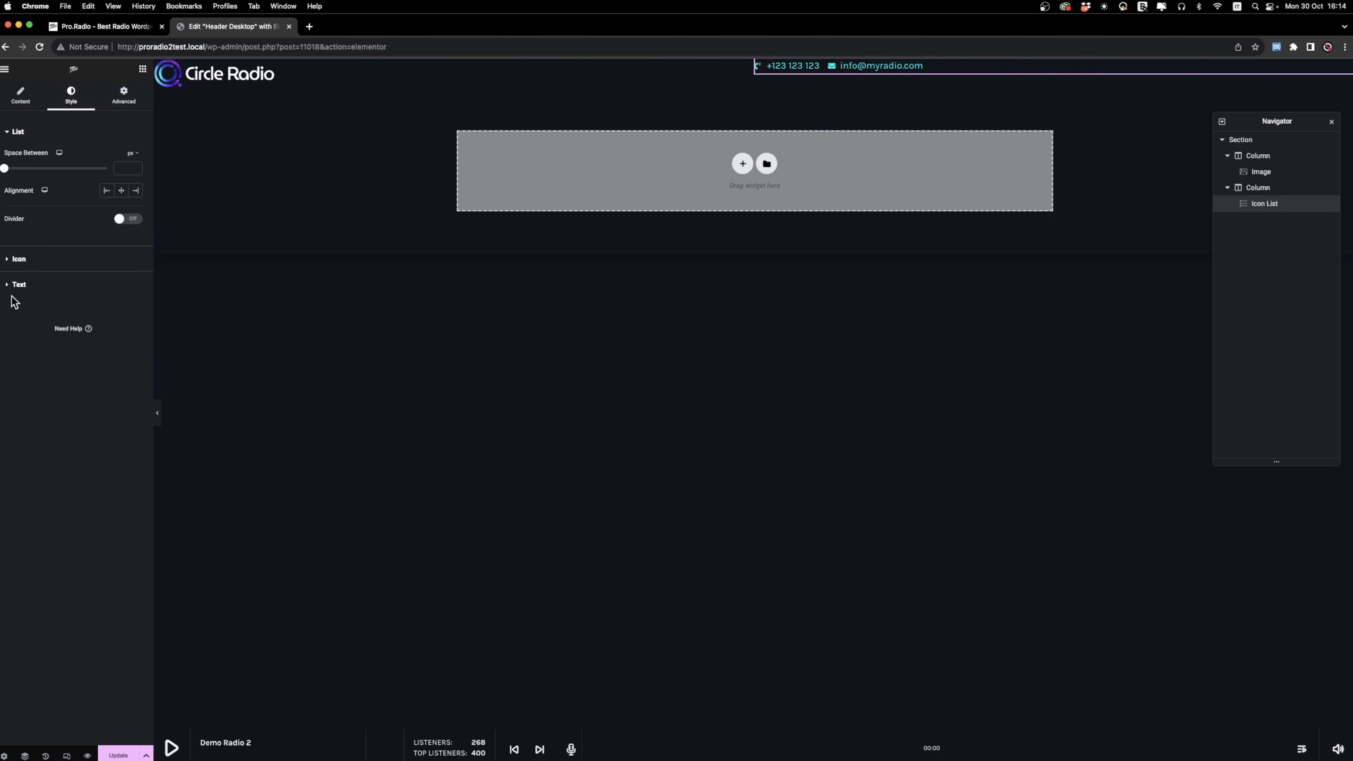
click(19, 285)
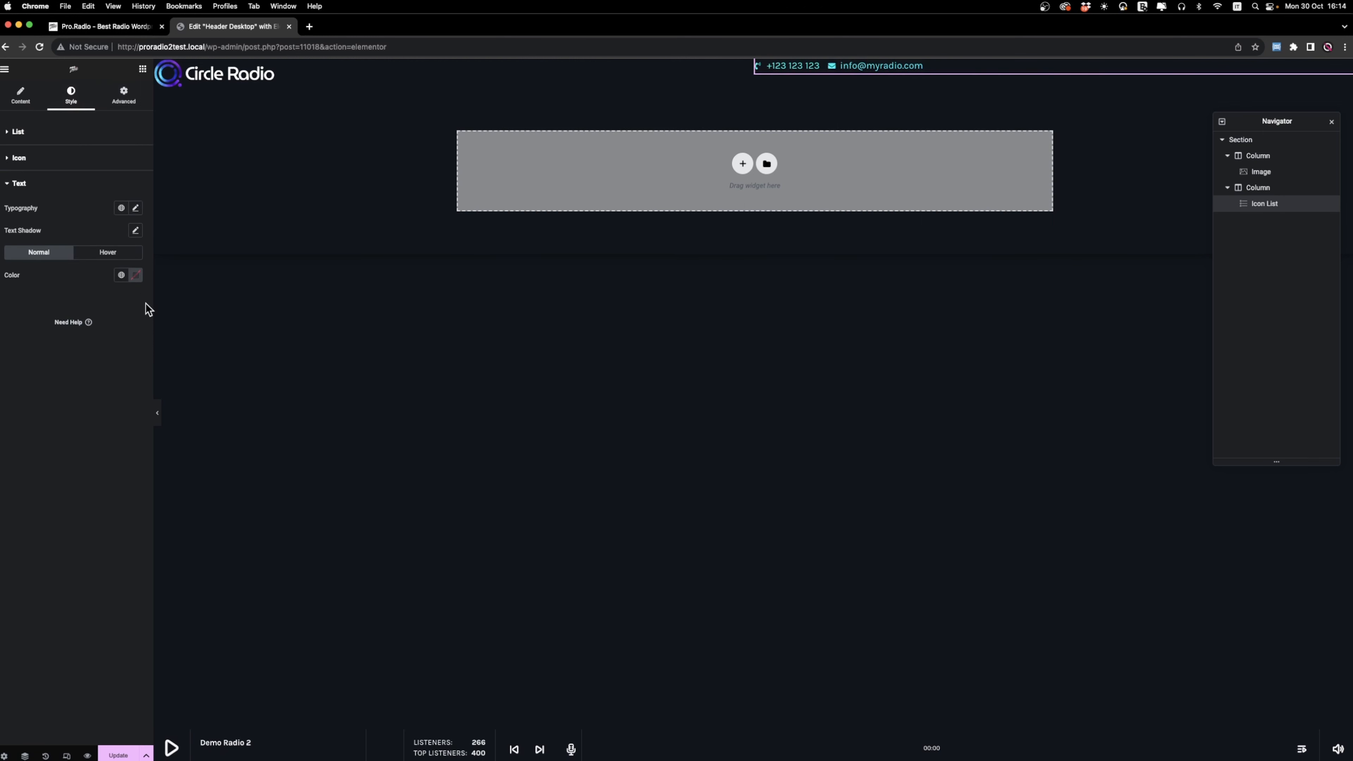
click(136, 275)
click(75, 319)
drag(195, 415, 134, 414)
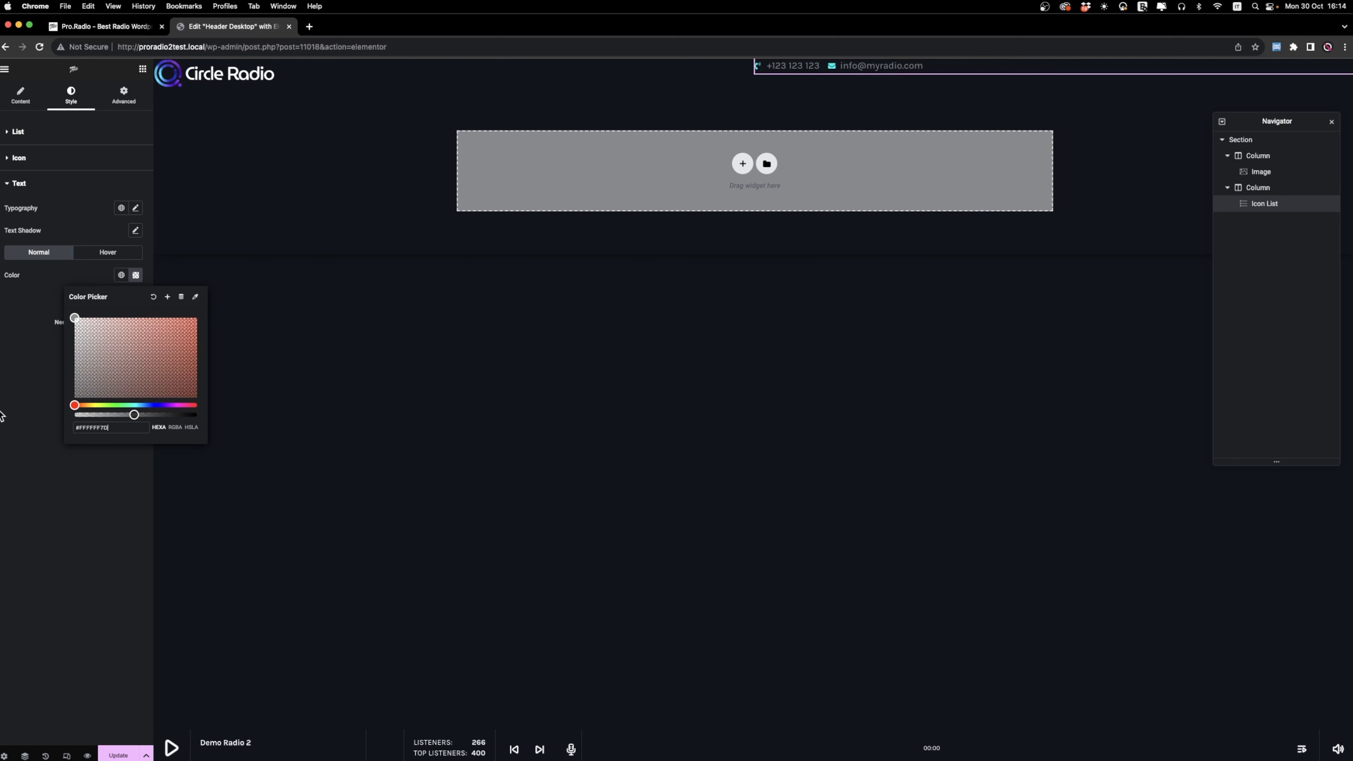
Enlarge the contact list's icons and set the space between its items to 50 px.
click(62, 160)
drag(14, 251, 16, 286)
click(36, 135)
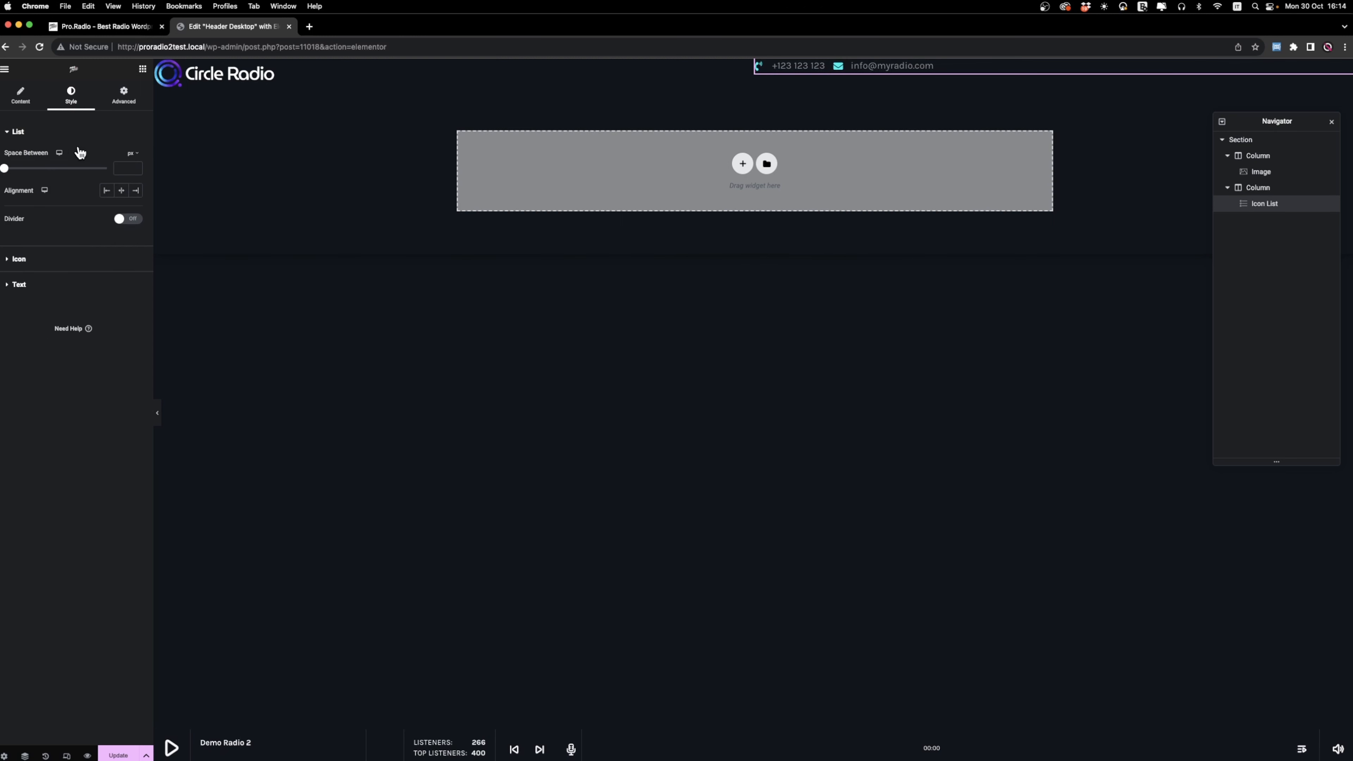
drag(8, 173, 111, 177)
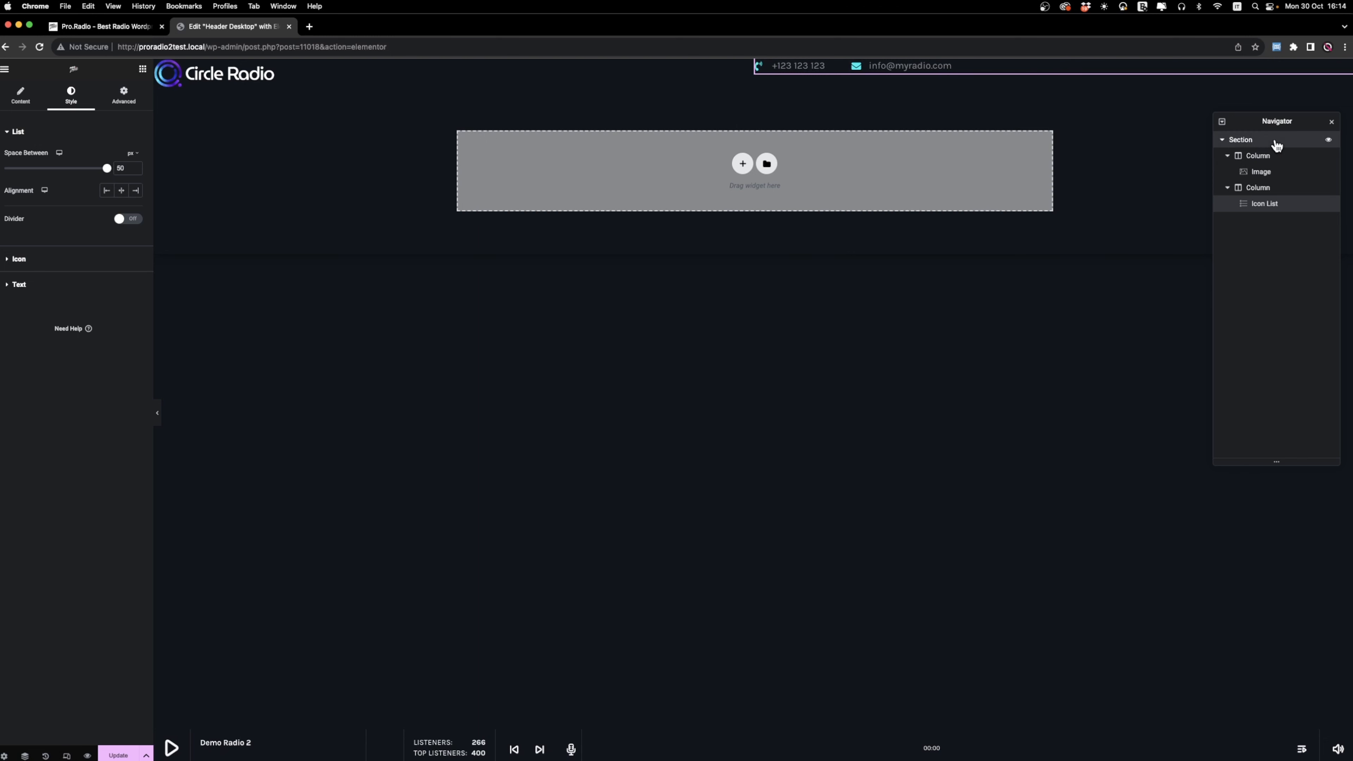
Set the header section's vertical alignment to Middle and its padding to 20 px on all sides.
click(1240, 139)
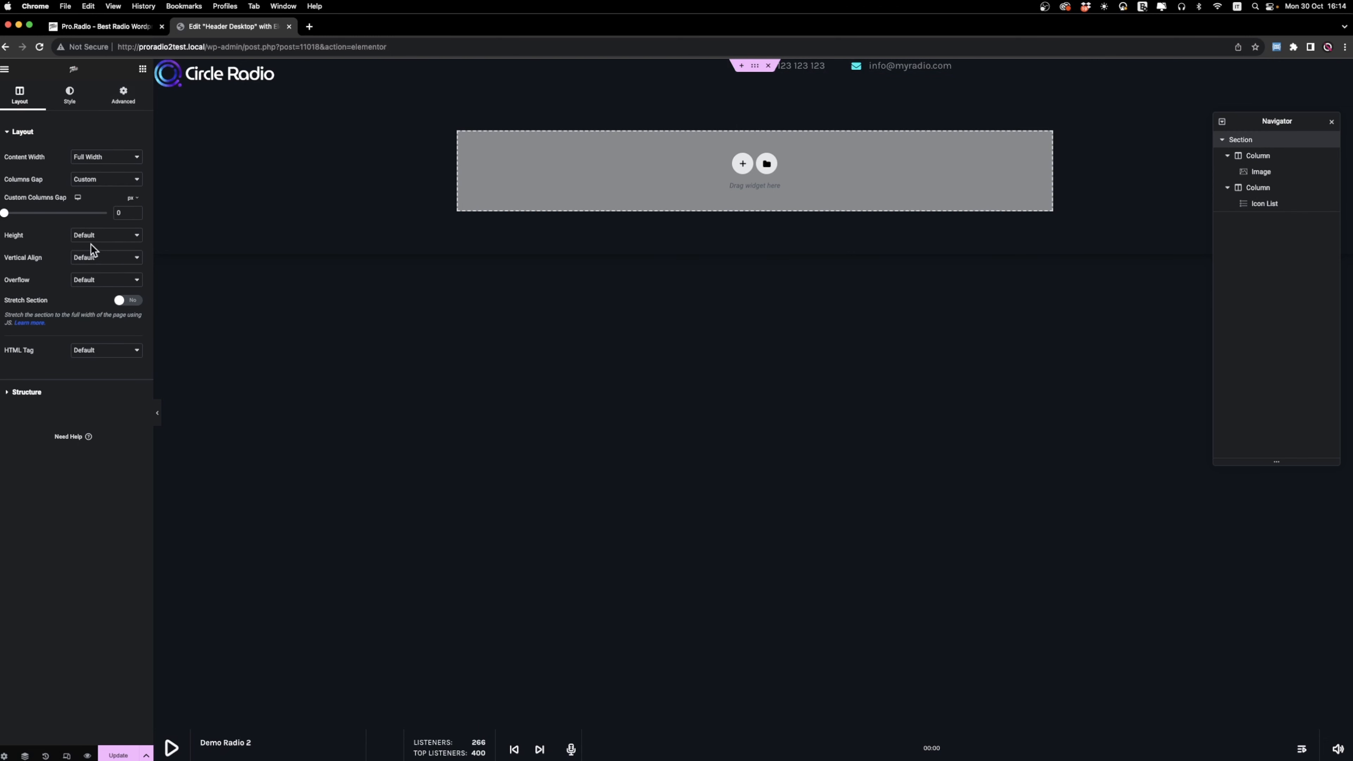
click(107, 258)
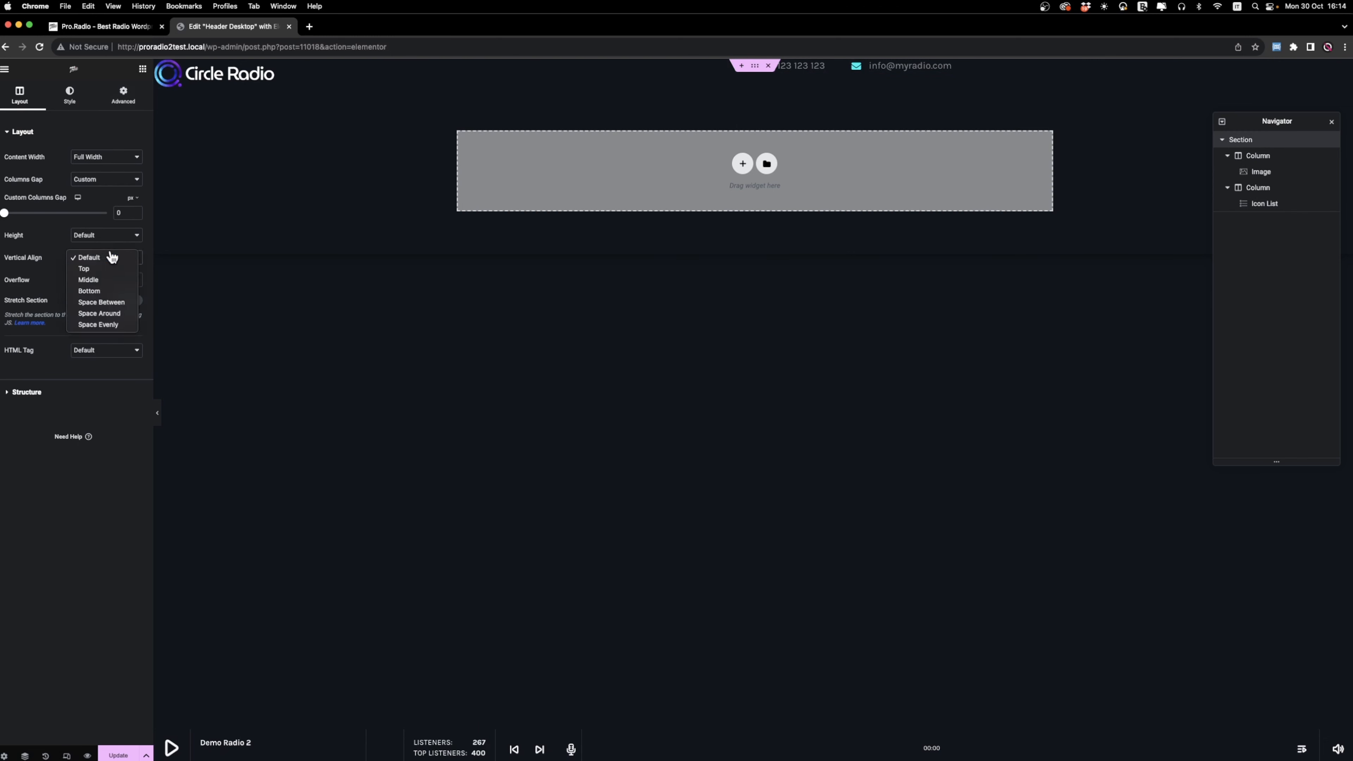
click(102, 288)
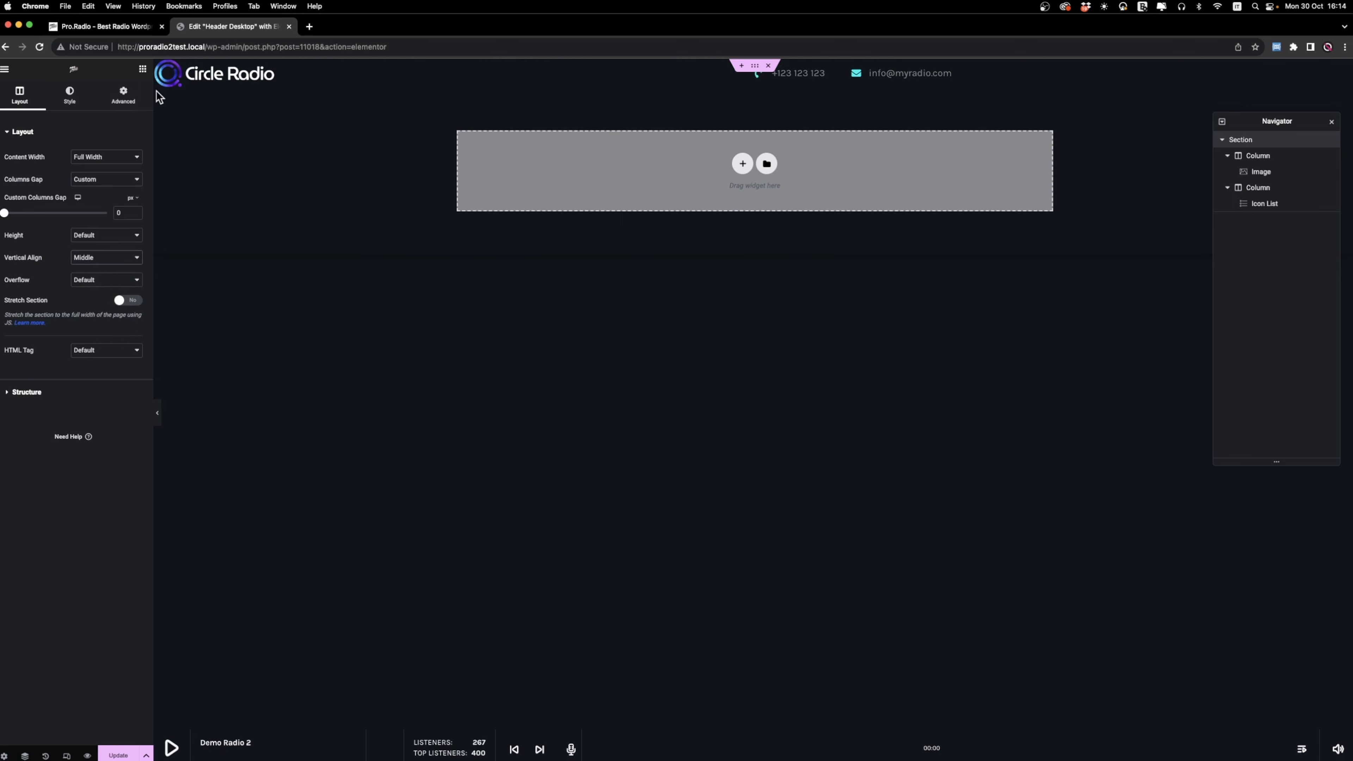
click(123, 95)
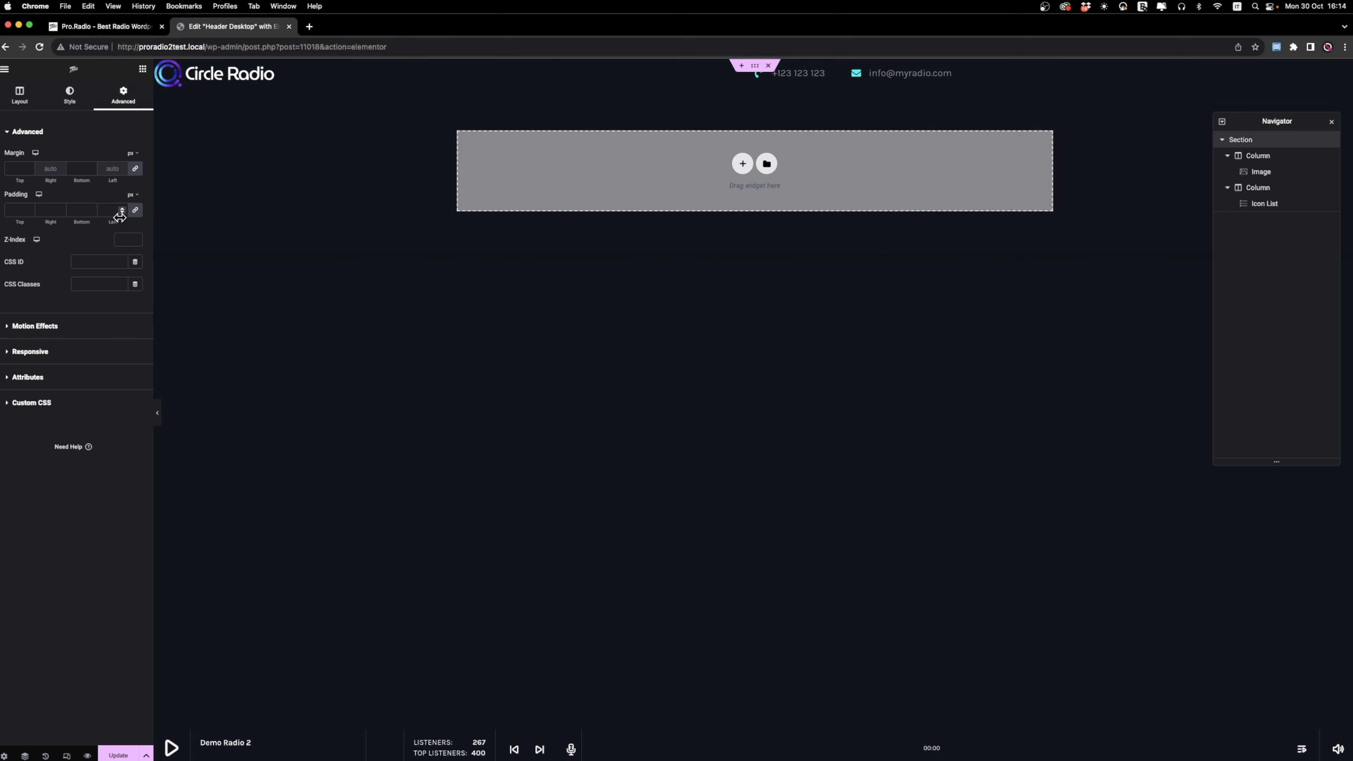
text(20)
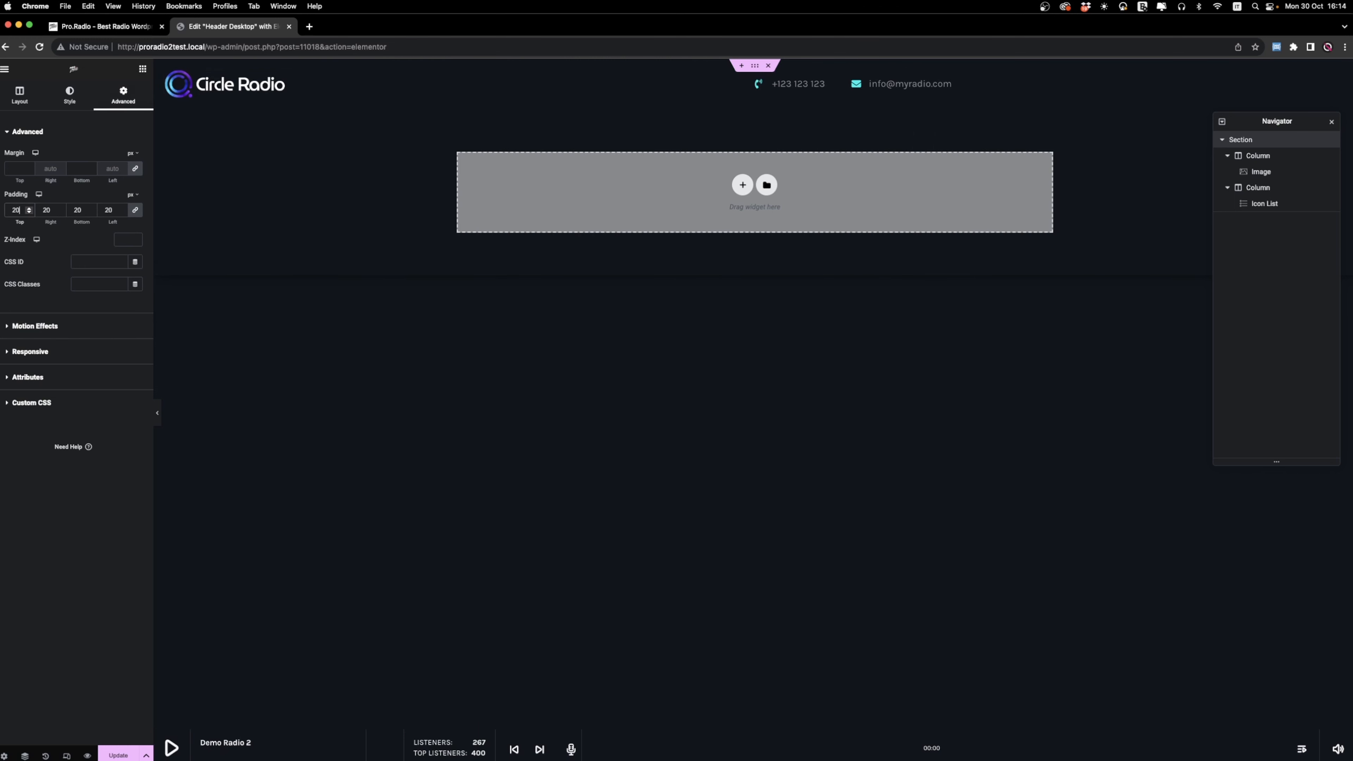
Give the header section a classic background in slightly transparent black.
click(77, 103)
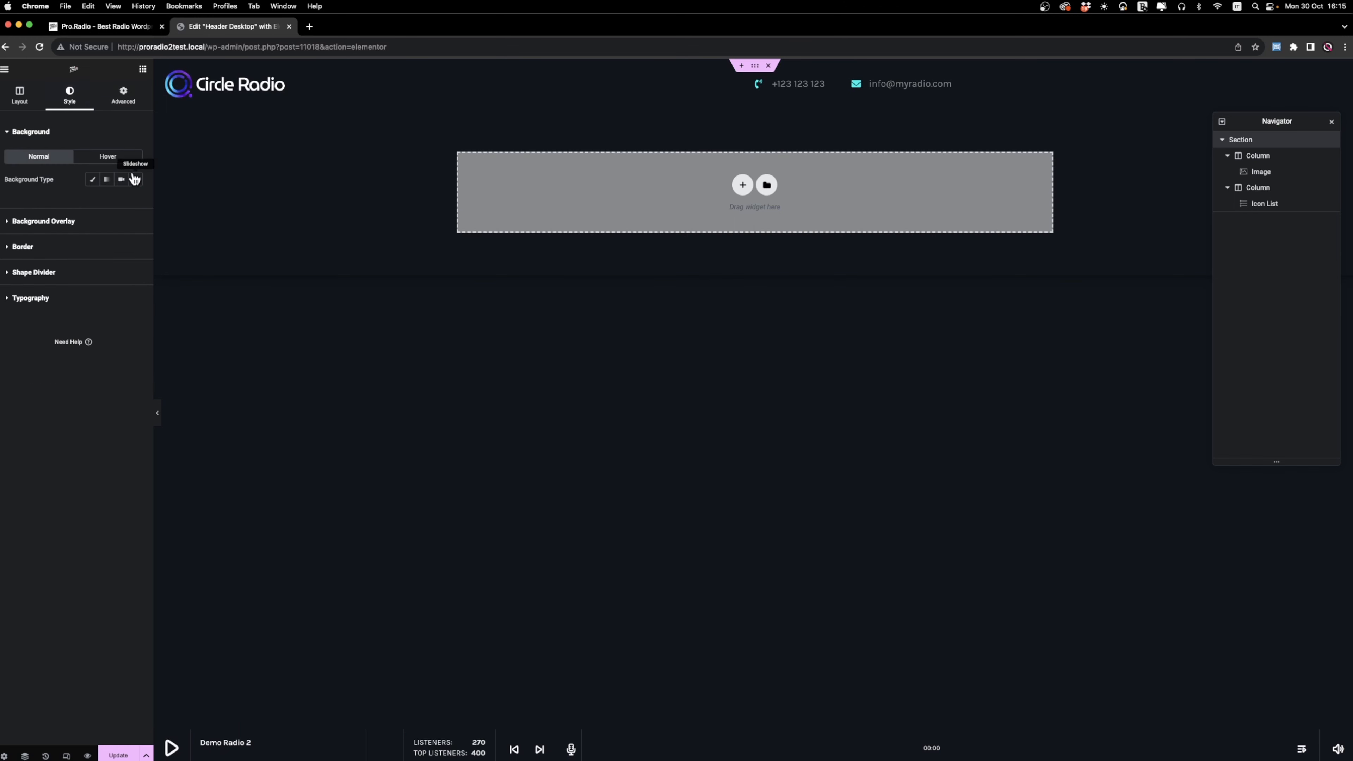
click(92, 181)
click(136, 202)
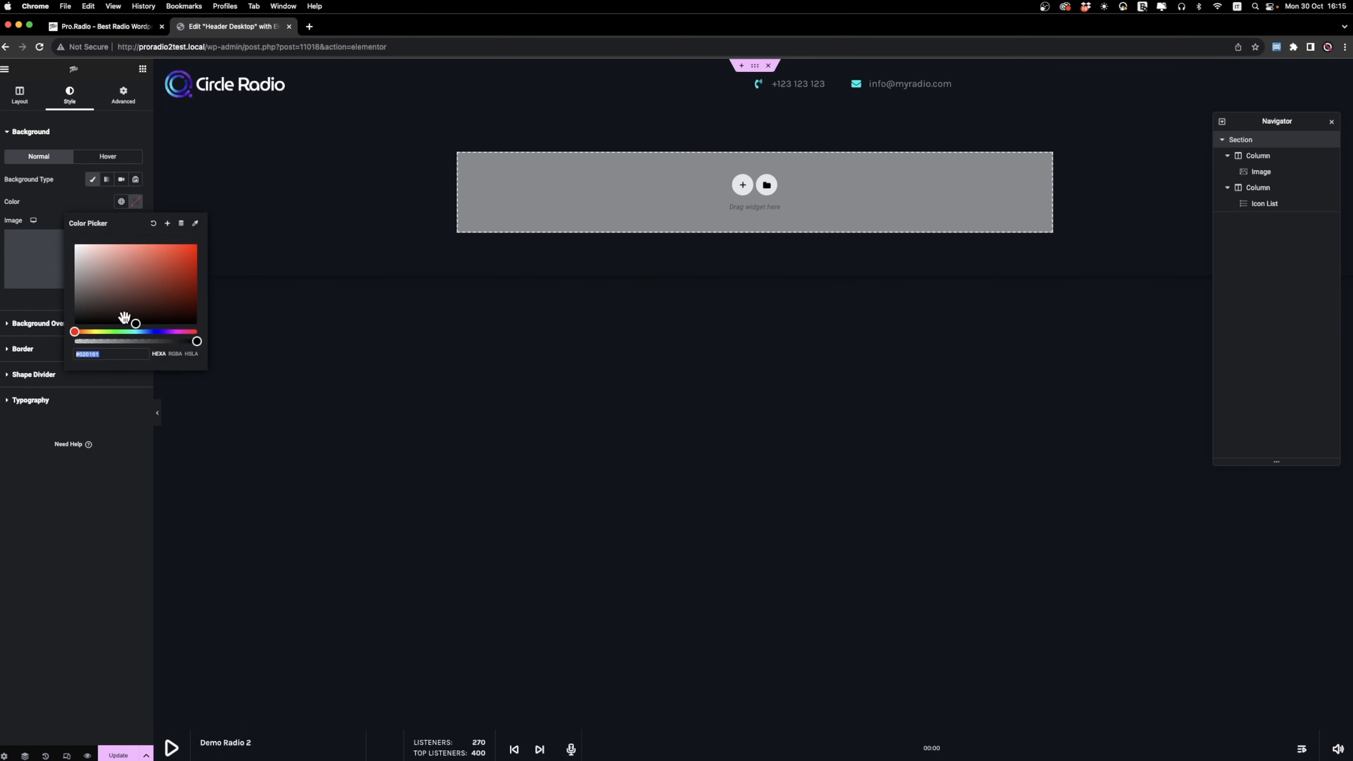
drag(196, 341, 184, 342)
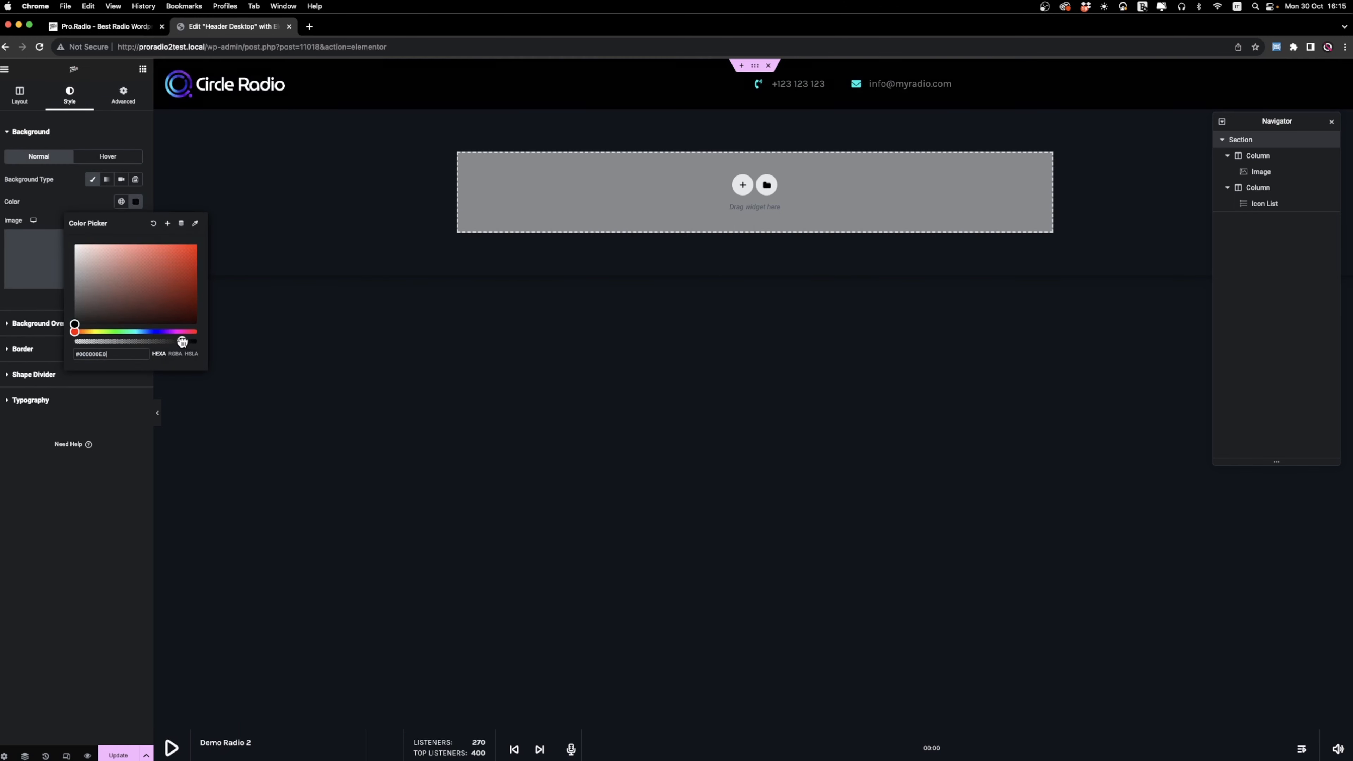
click(105, 396)
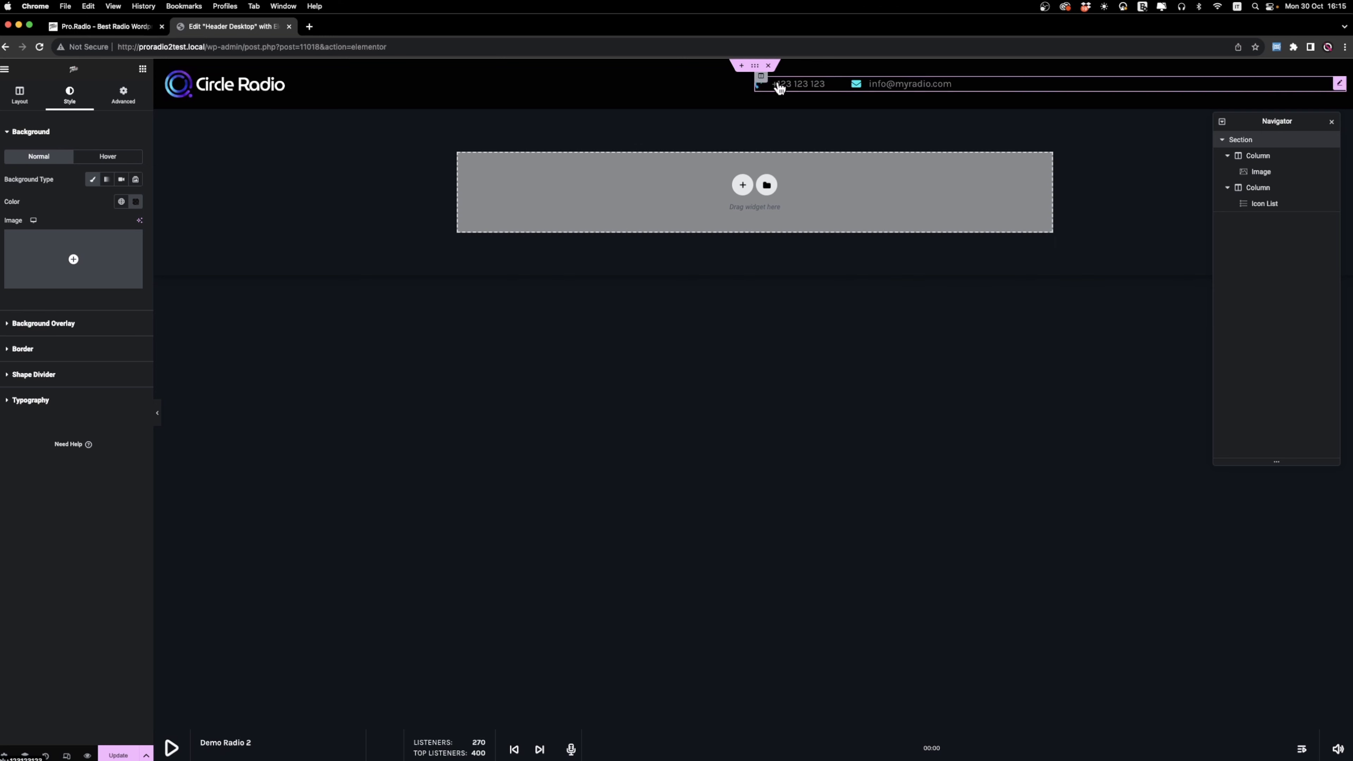
Add a new column after the contact list and place a ProRadio Button widget in it.
right_click(759, 76)
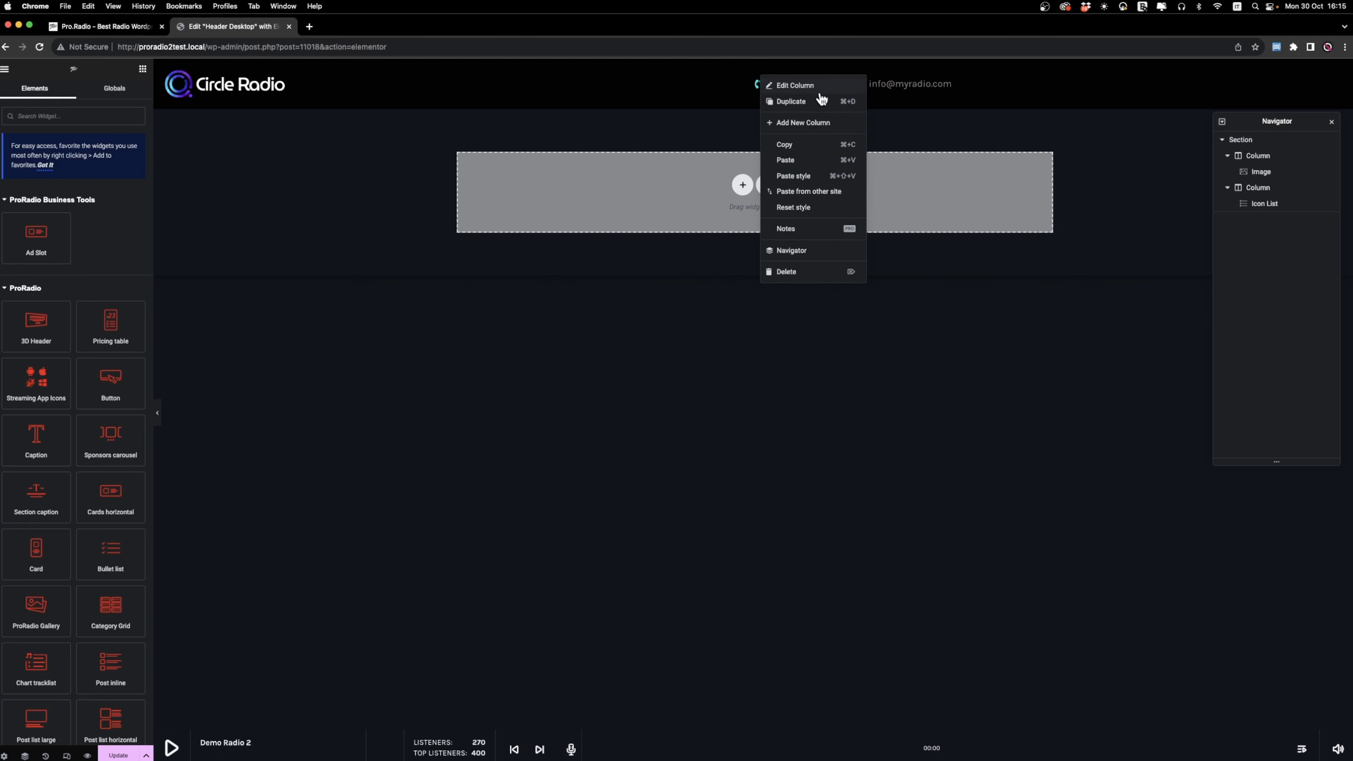
click(828, 124)
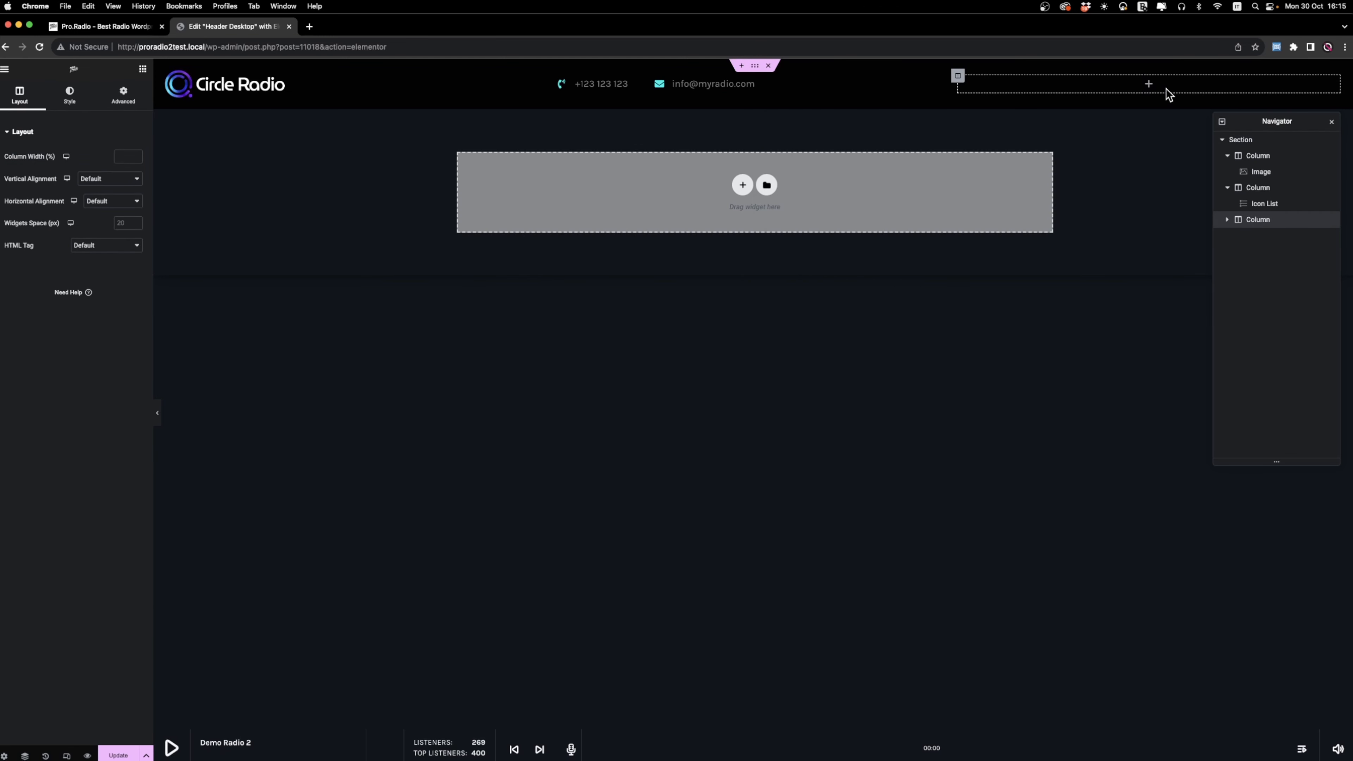
click(142, 70)
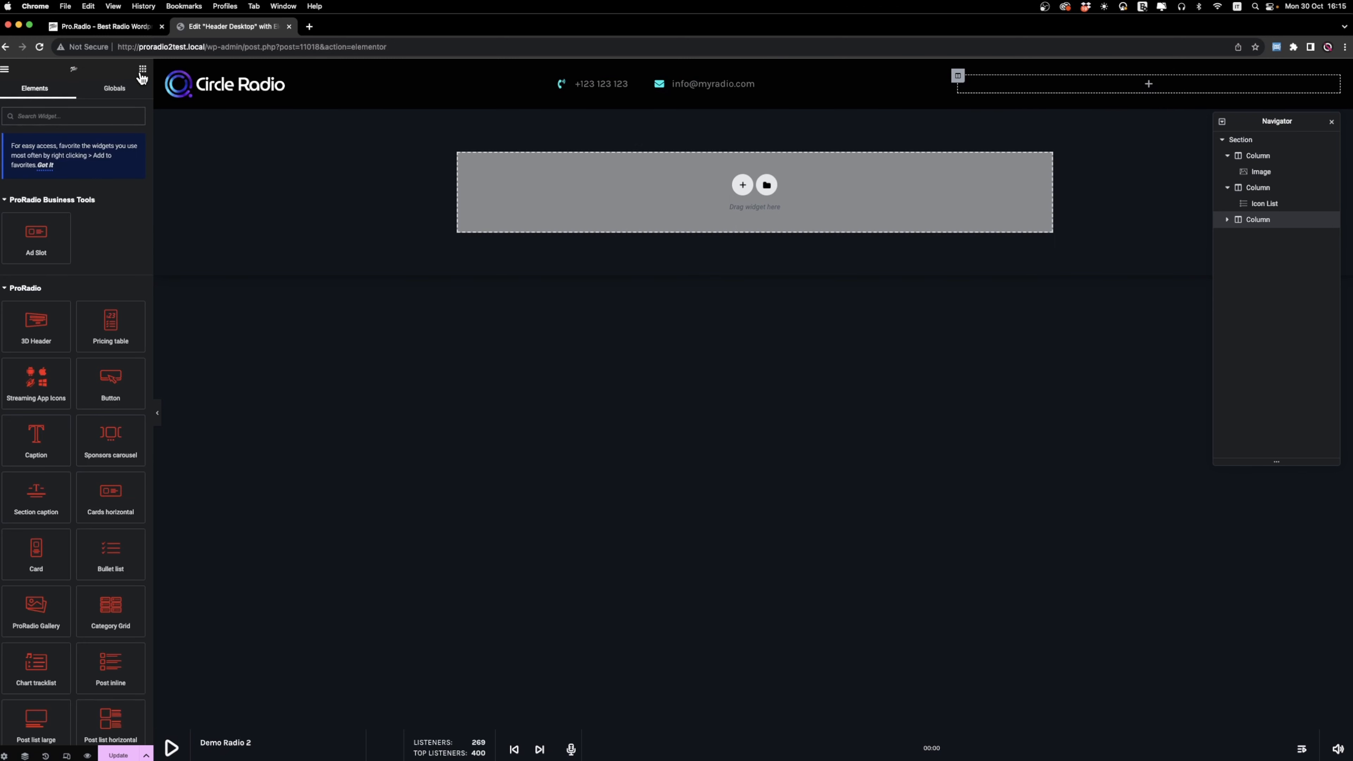
text(button)
drag(110, 212, 1034, 78)
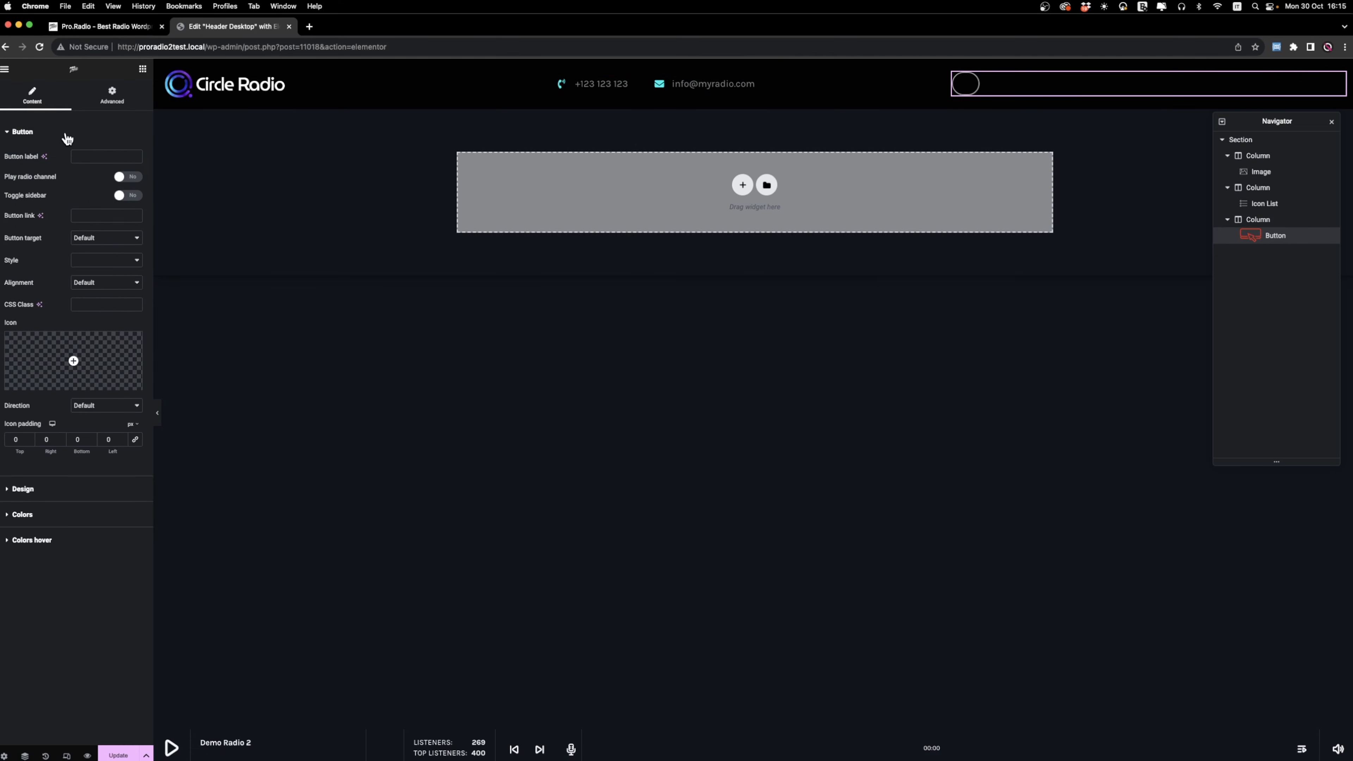
Enable the Play radio channel option for the new button.
click(130, 178)
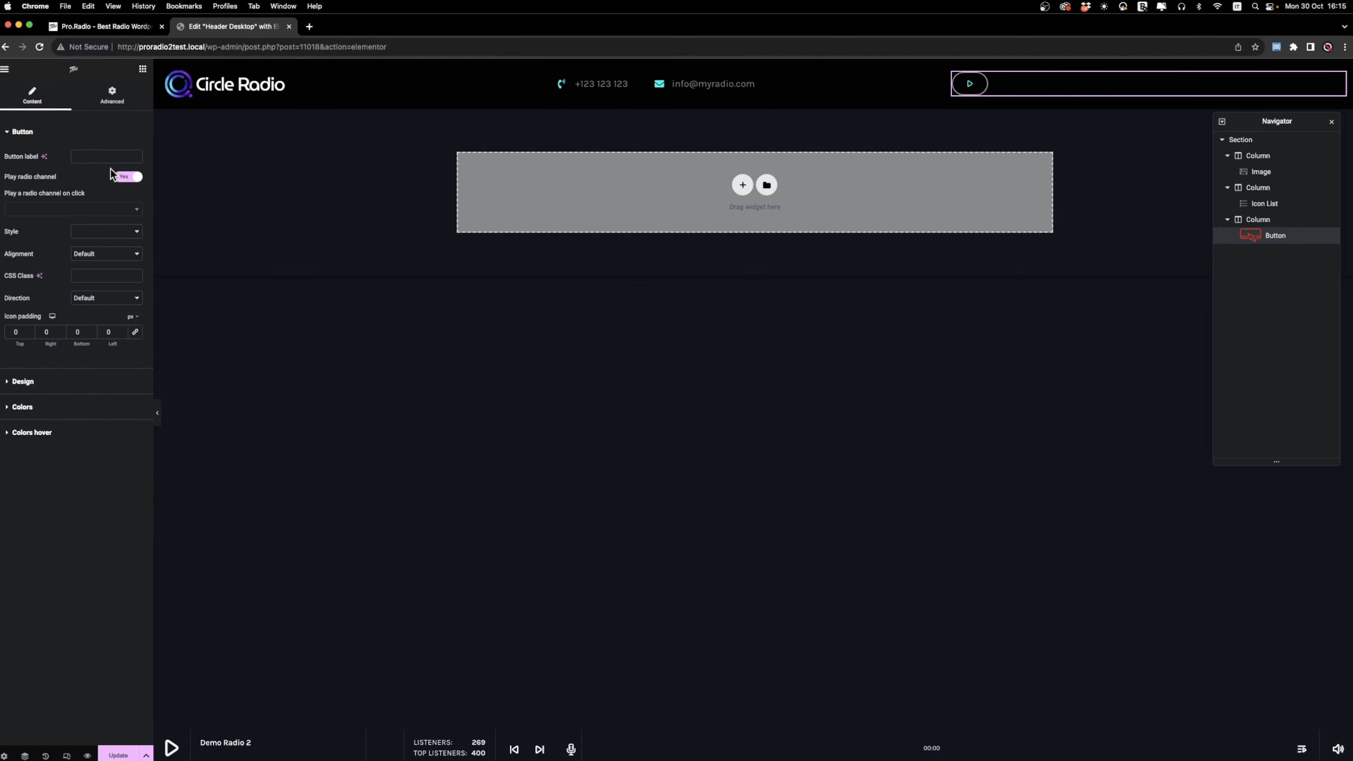
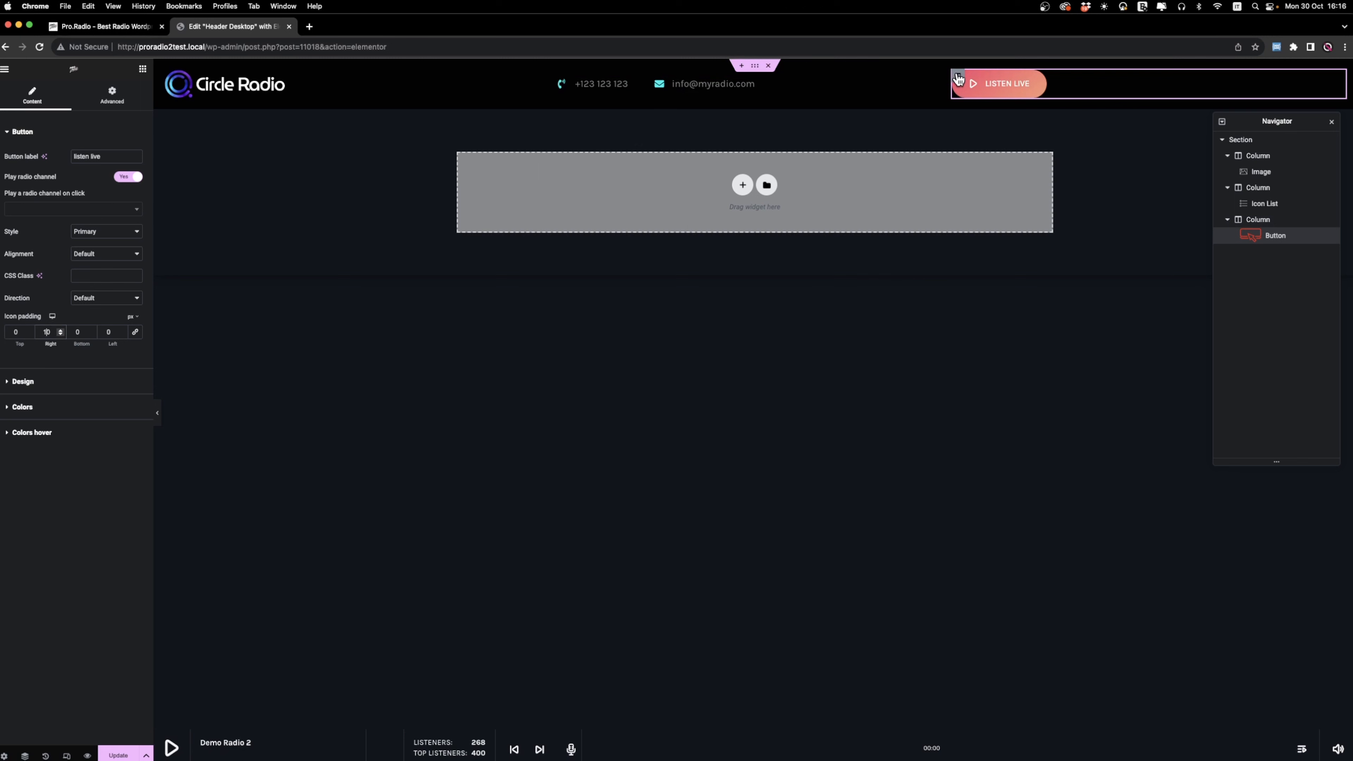
Add a new column after the Listen Live button's column and paste a copy of that button into it.
right_click(959, 79)
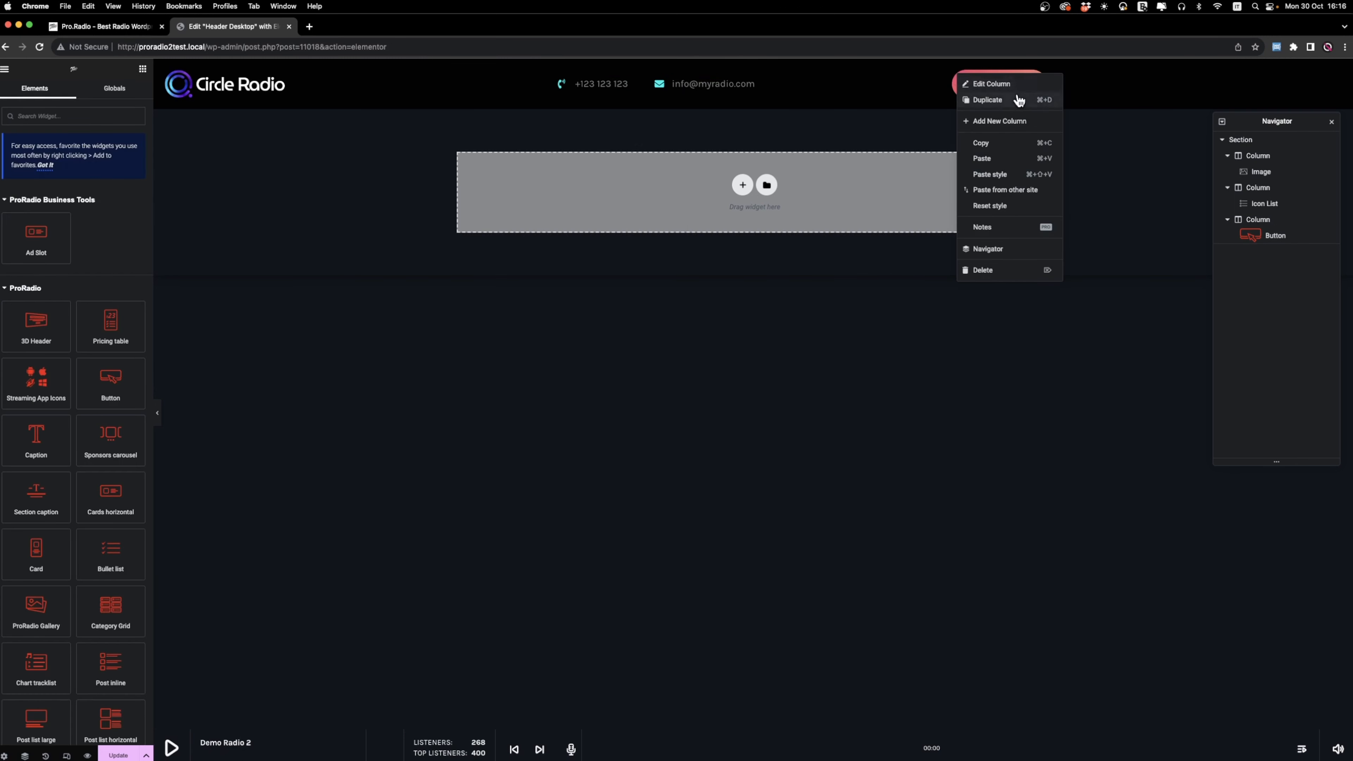
click(1019, 124)
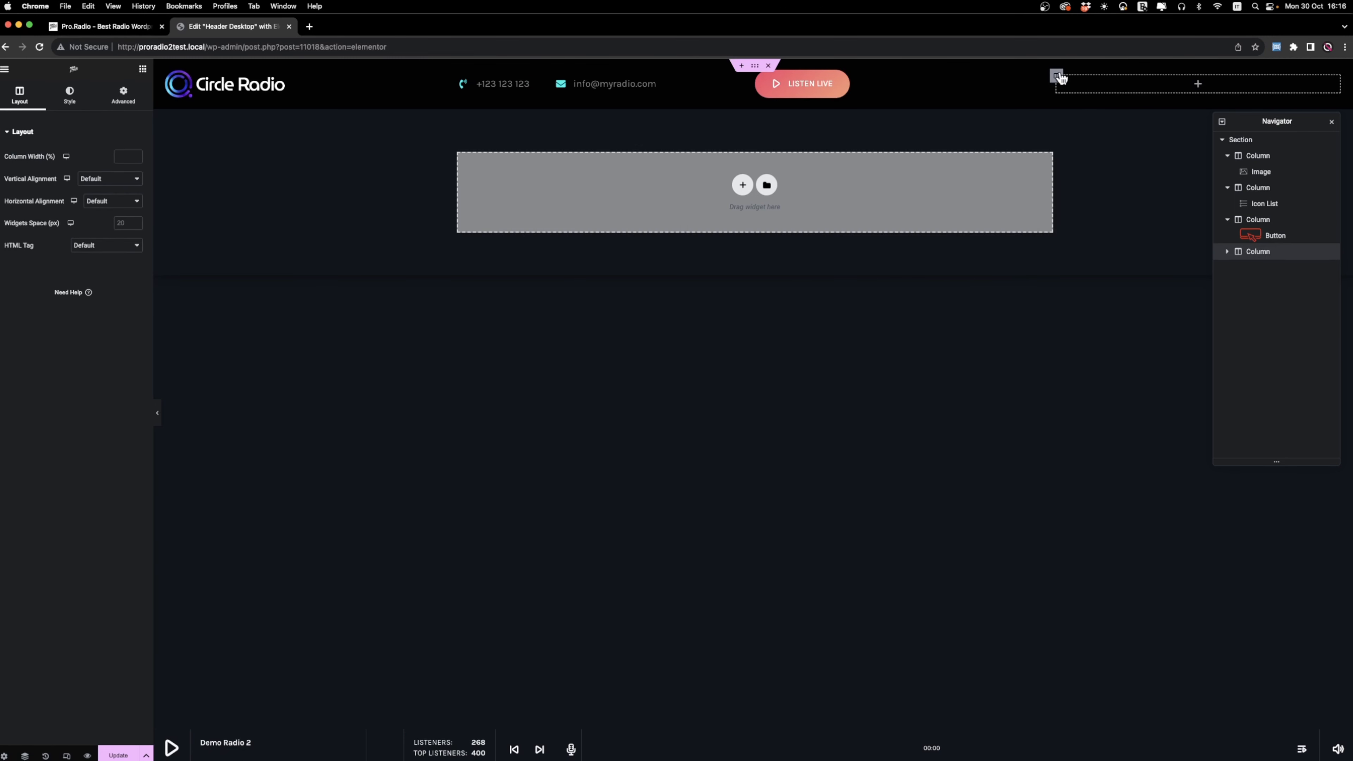
right_click(840, 93)
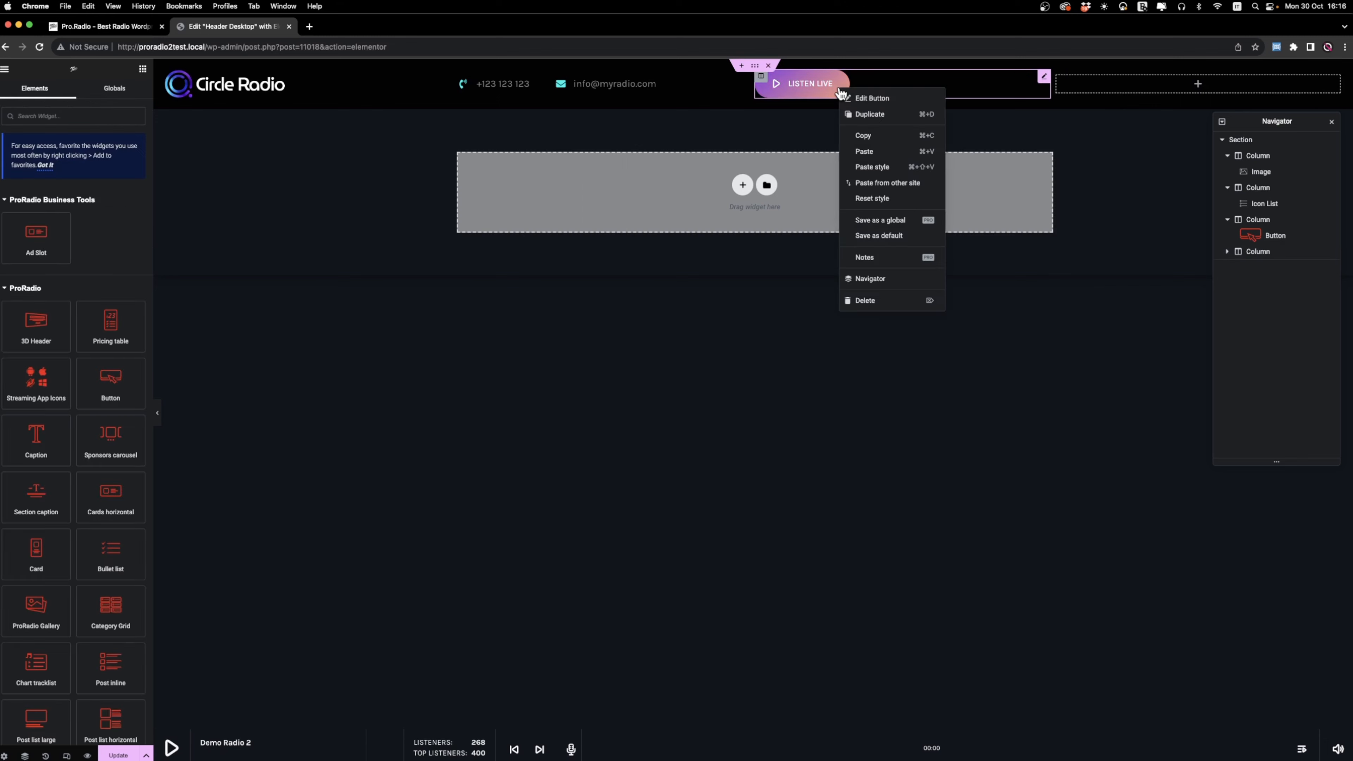
click(885, 134)
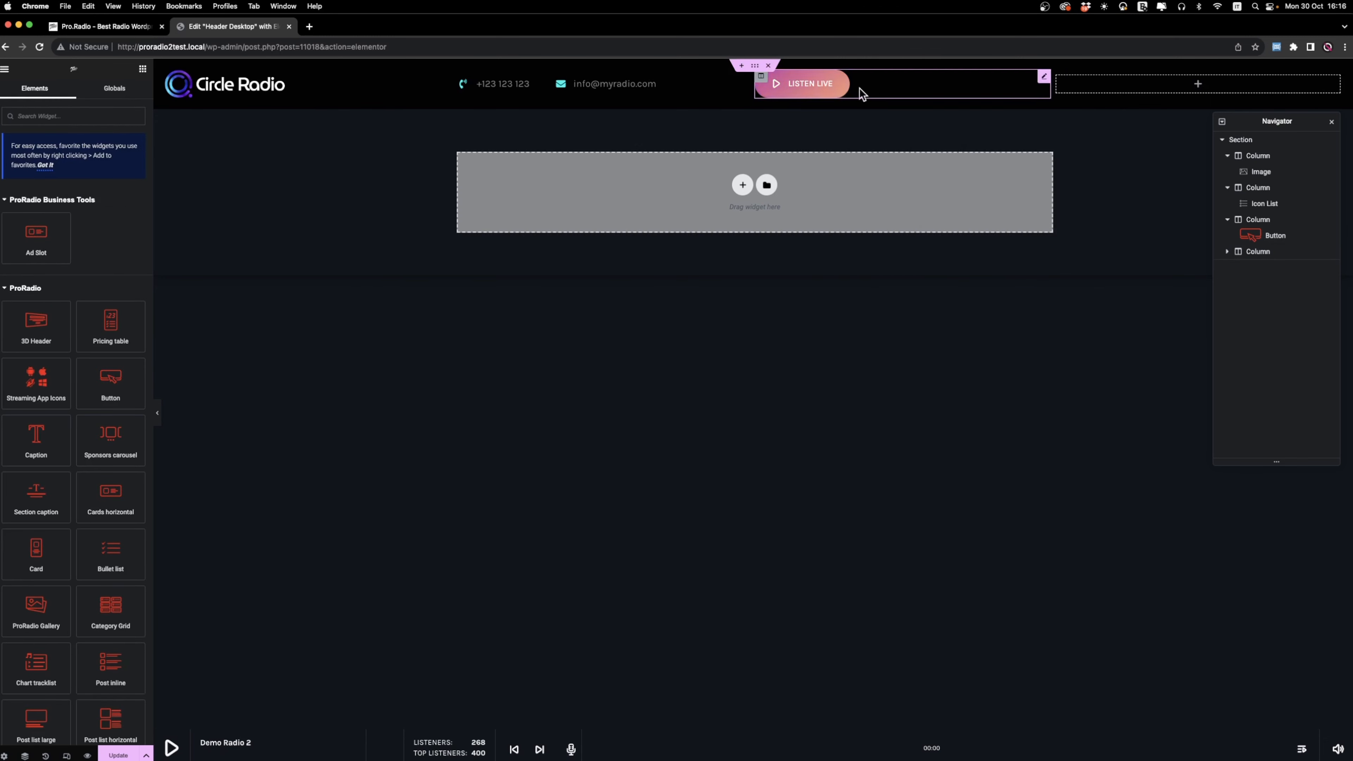
right_click(1108, 92)
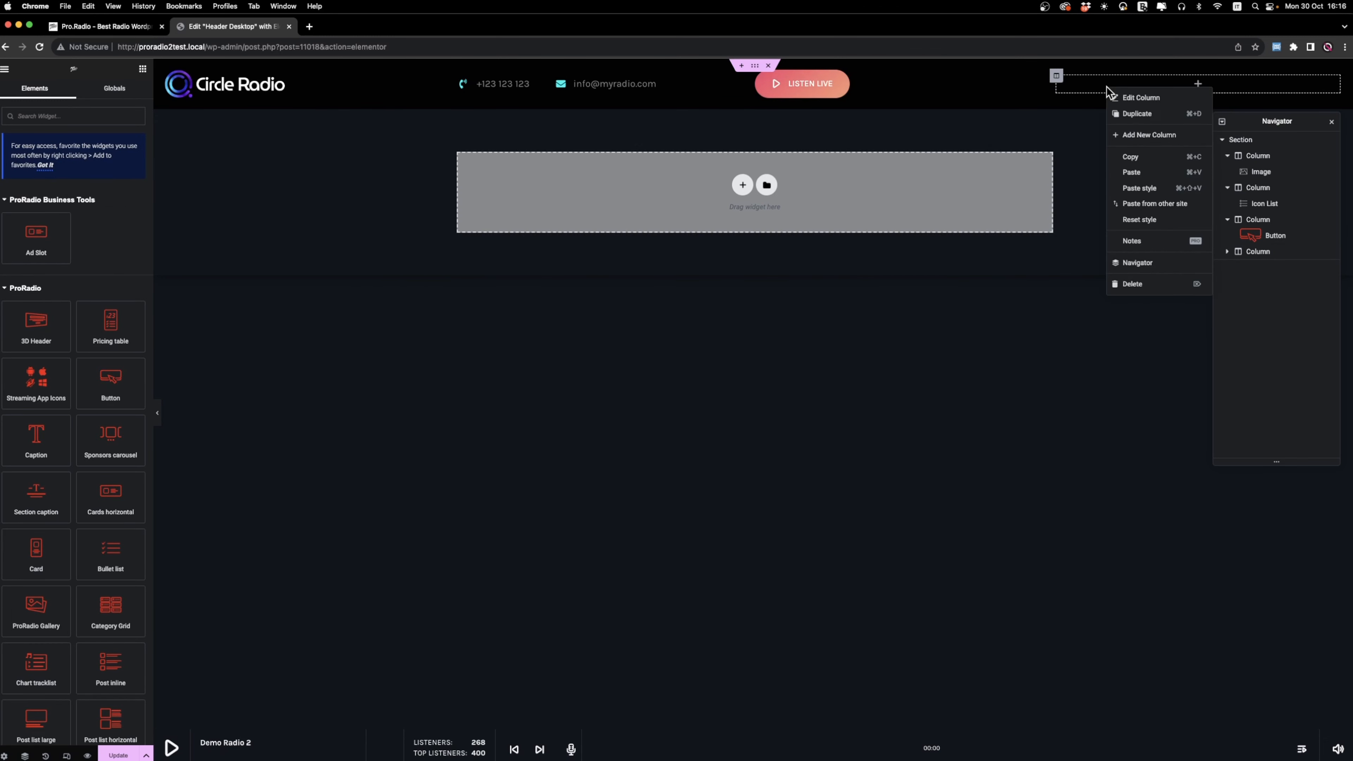
click(1146, 174)
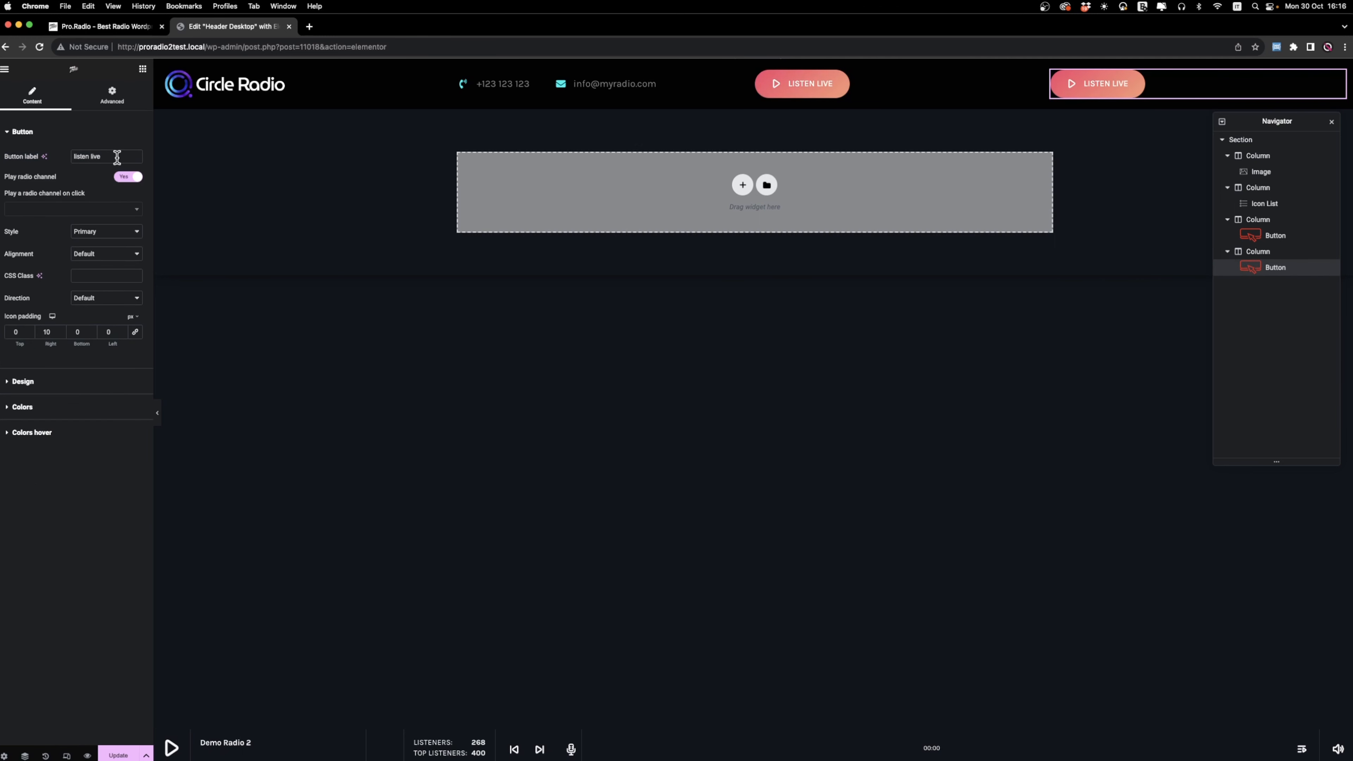
Label the copied button CONTACT US and turn off its Play radio channel option.
drag(117, 158, 2, 156)
text(CONTAC)
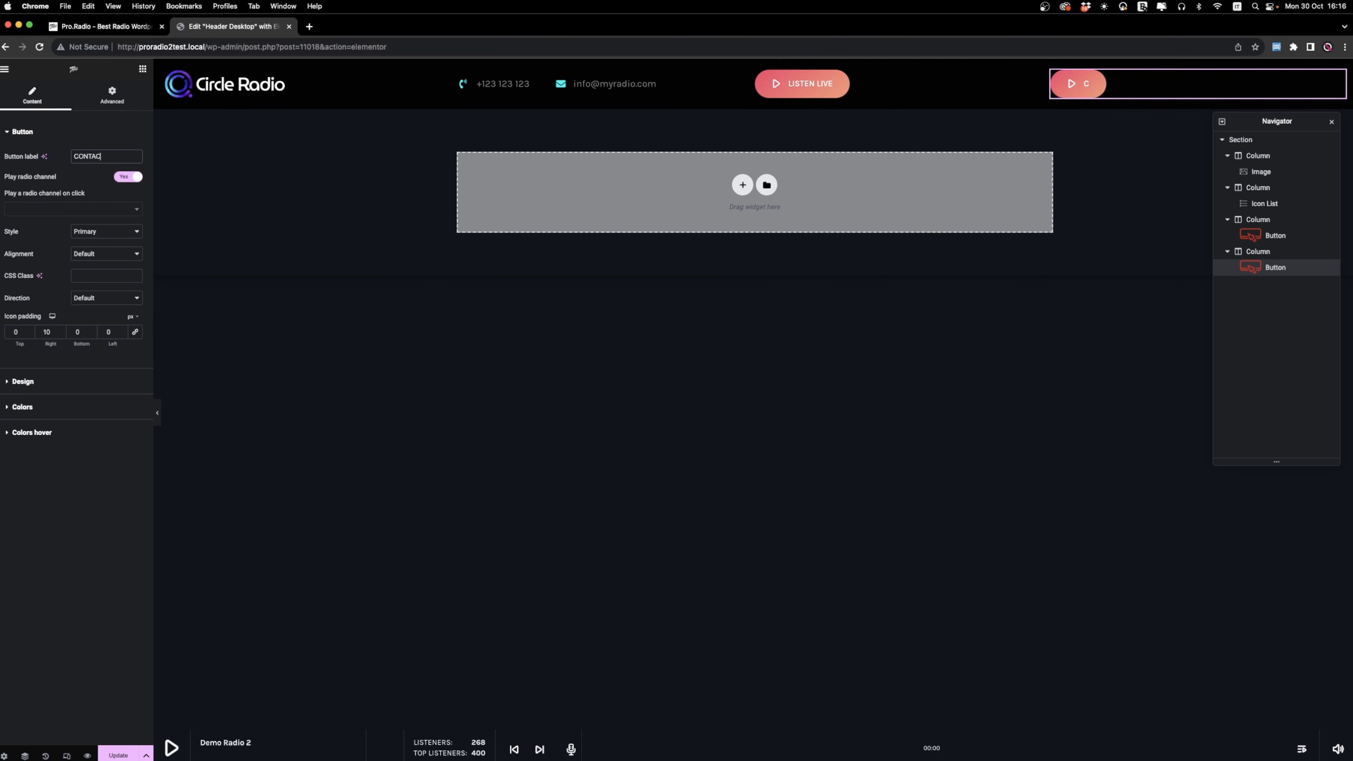
text(T US)
click(133, 178)
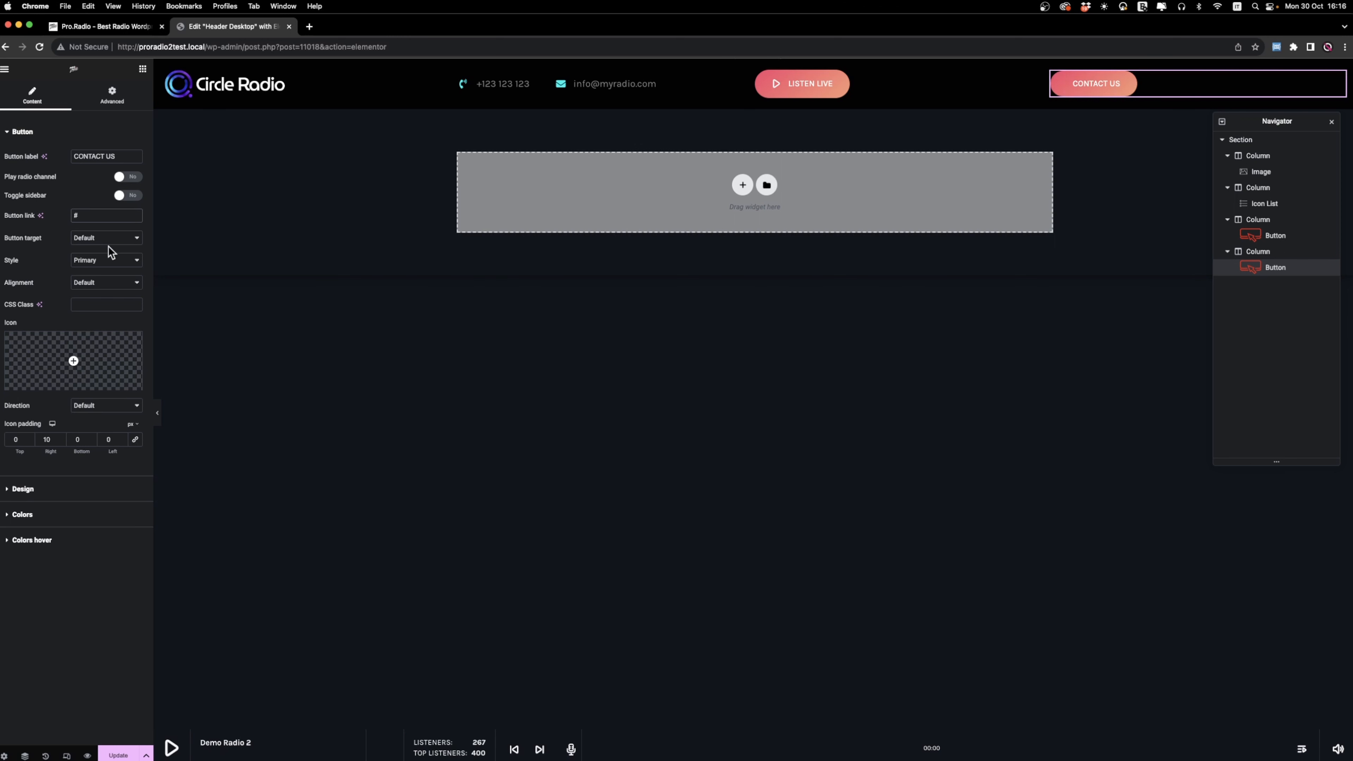
Set the Contact Us button's style to White and its text color to dark gray #3F3F3F.
click(109, 259)
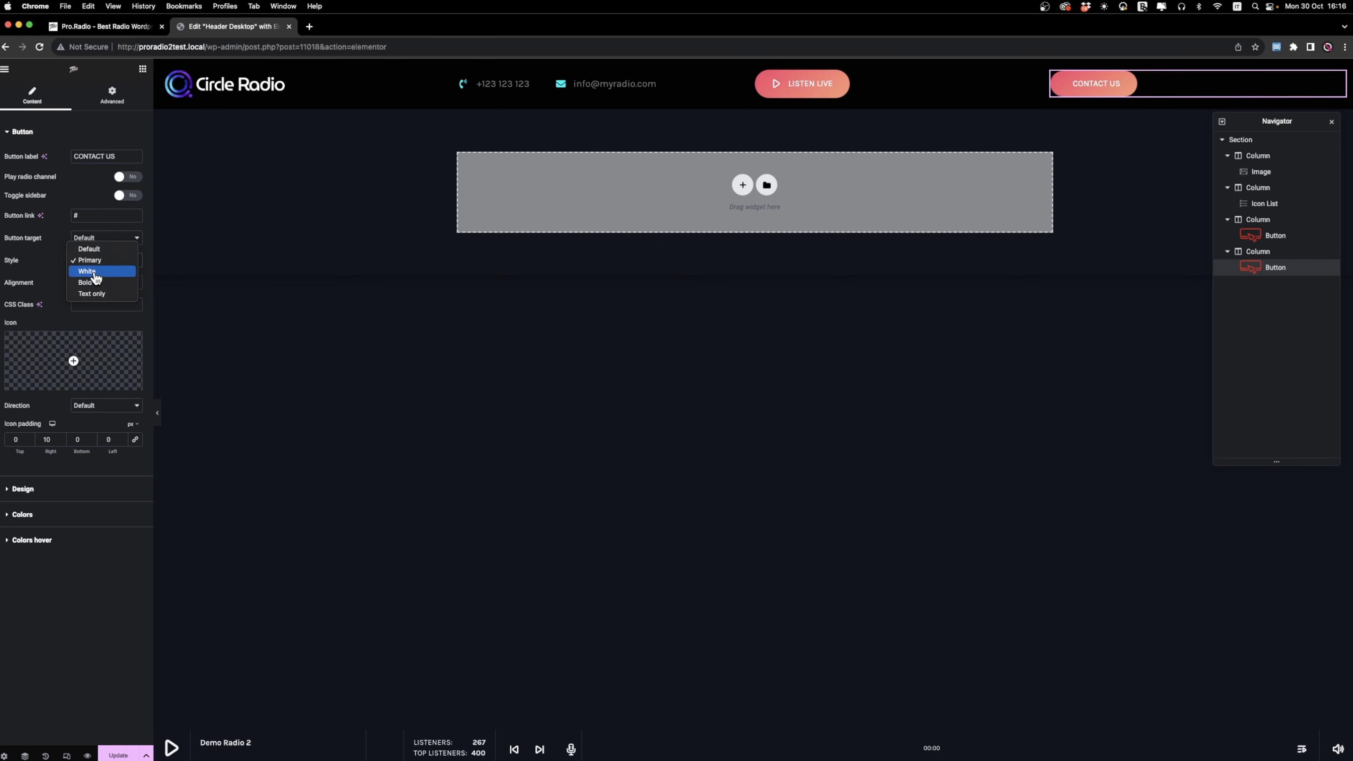
click(93, 271)
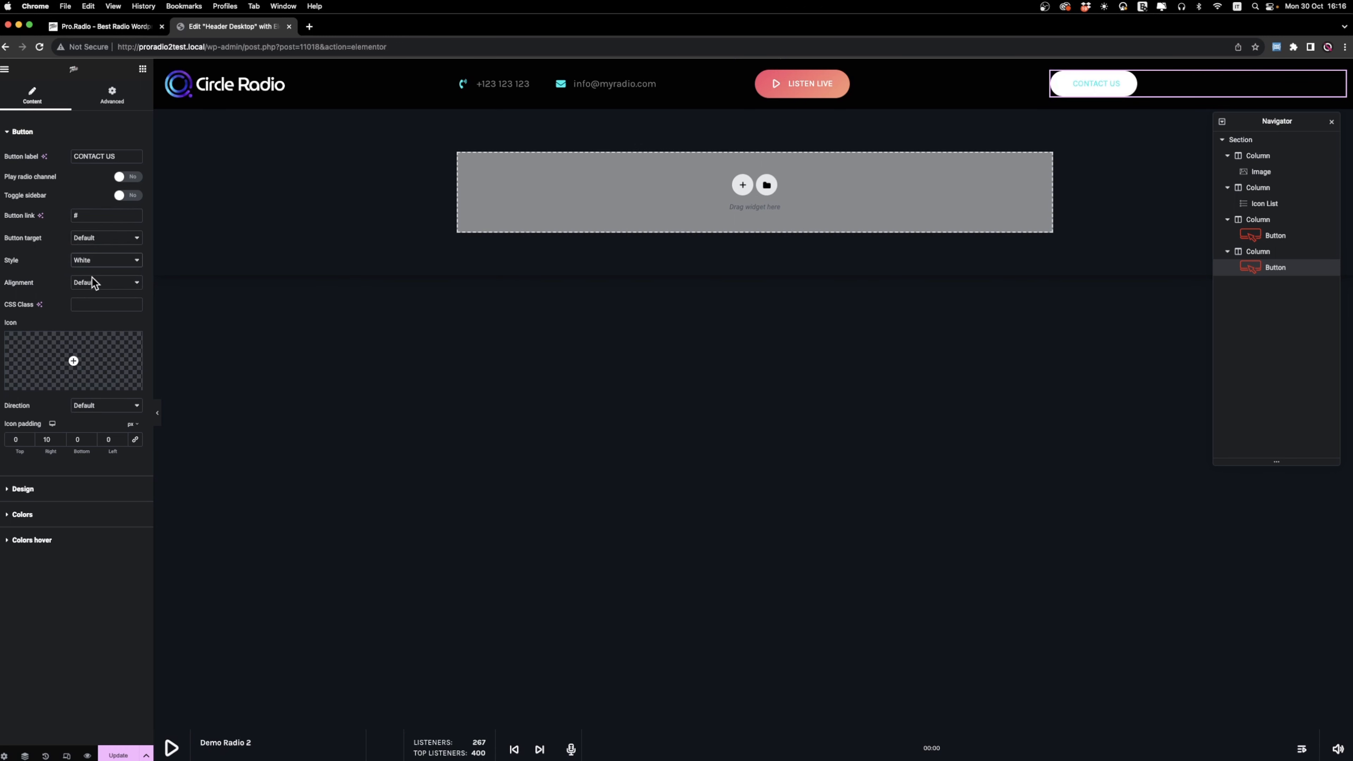
click(54, 514)
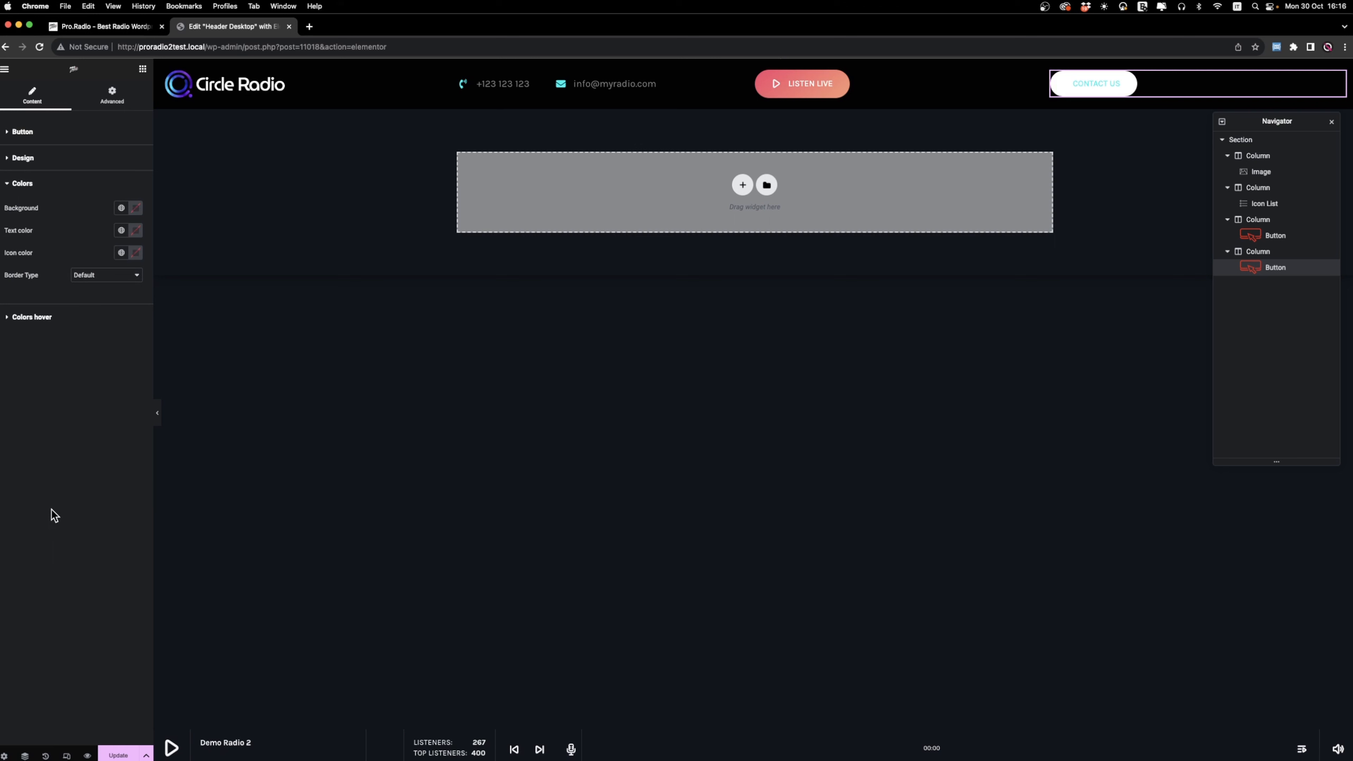
click(136, 230)
drag(103, 326, 48, 334)
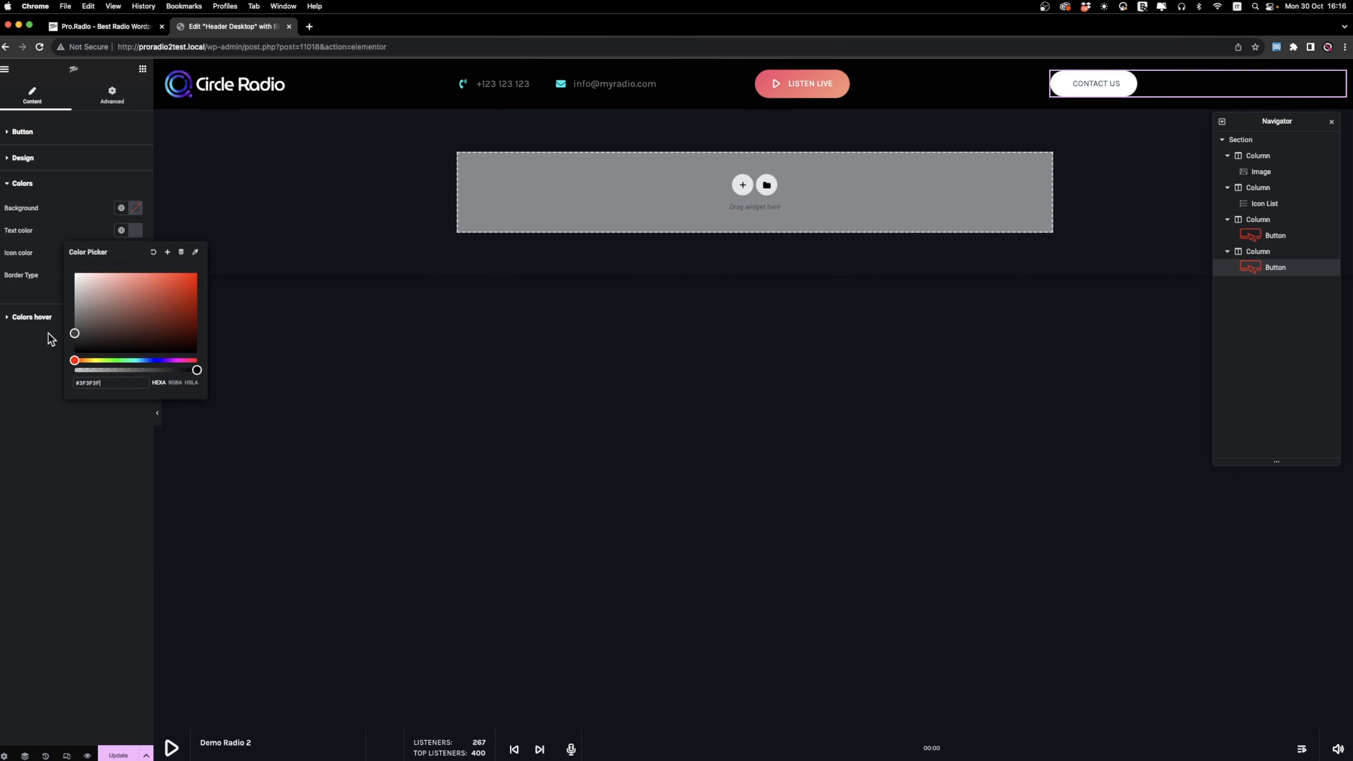
click(31, 461)
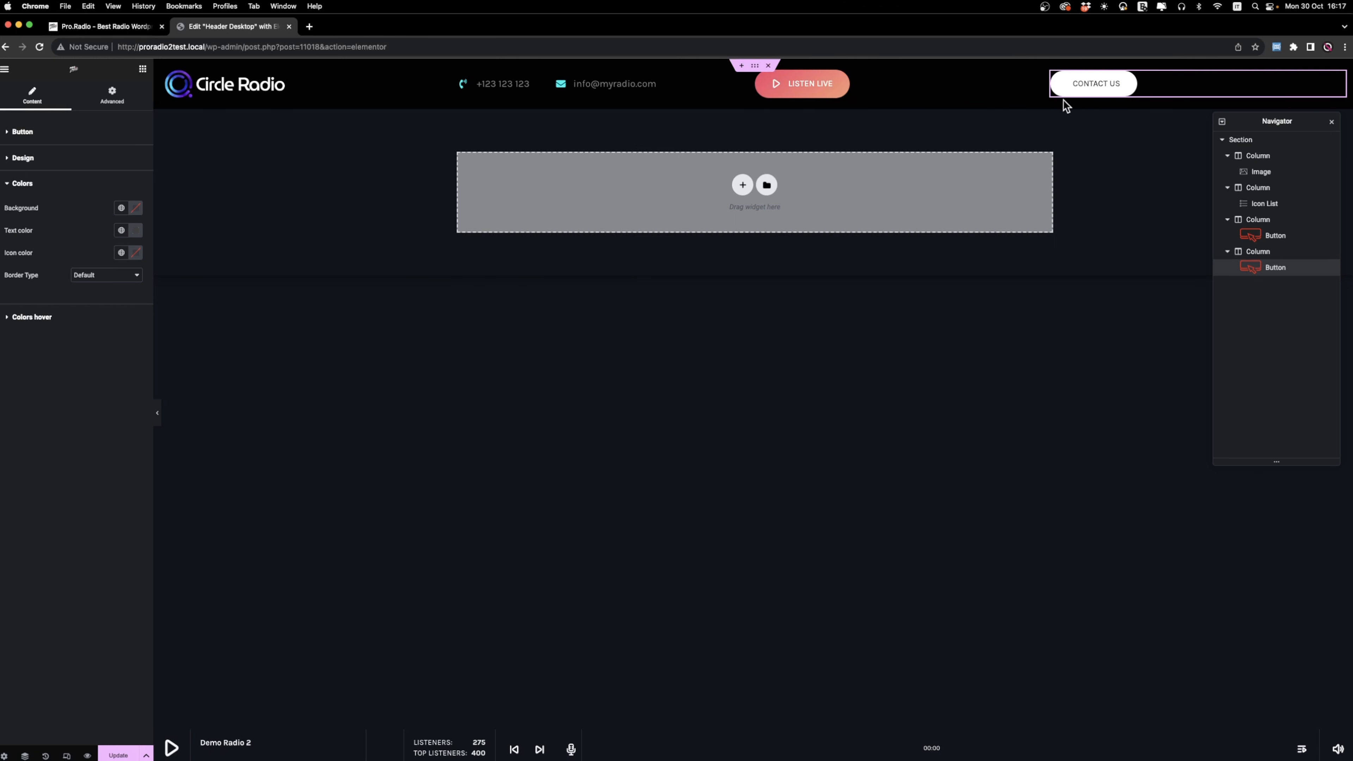
right_click(1056, 79)
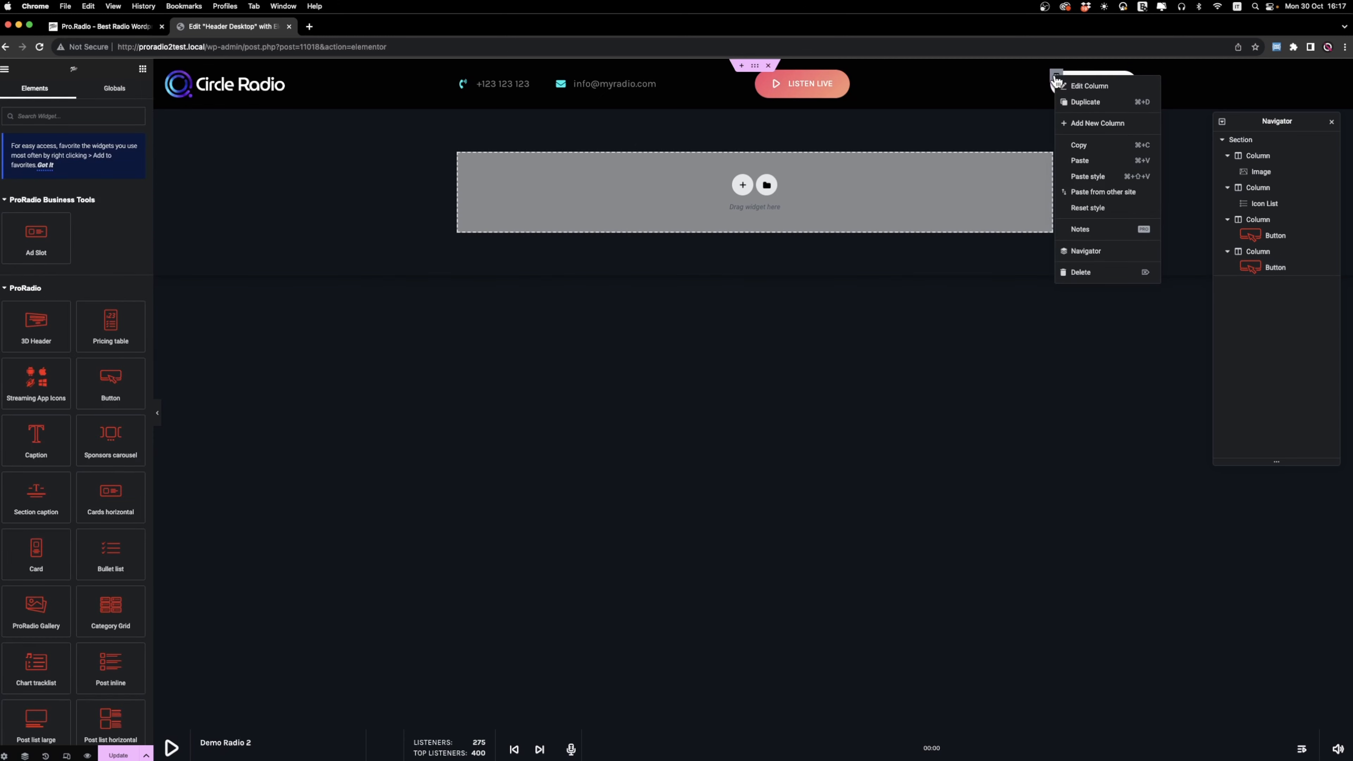
click(1114, 123)
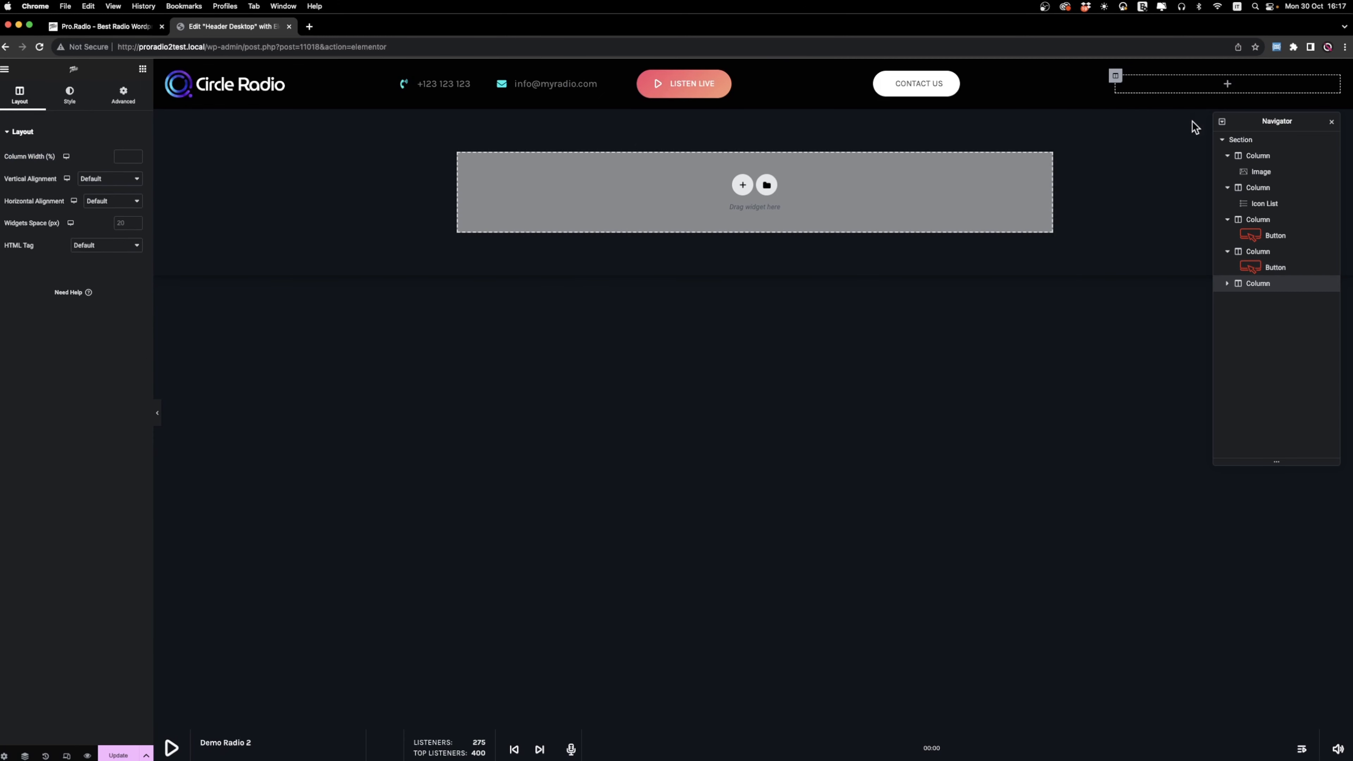
click(143, 70)
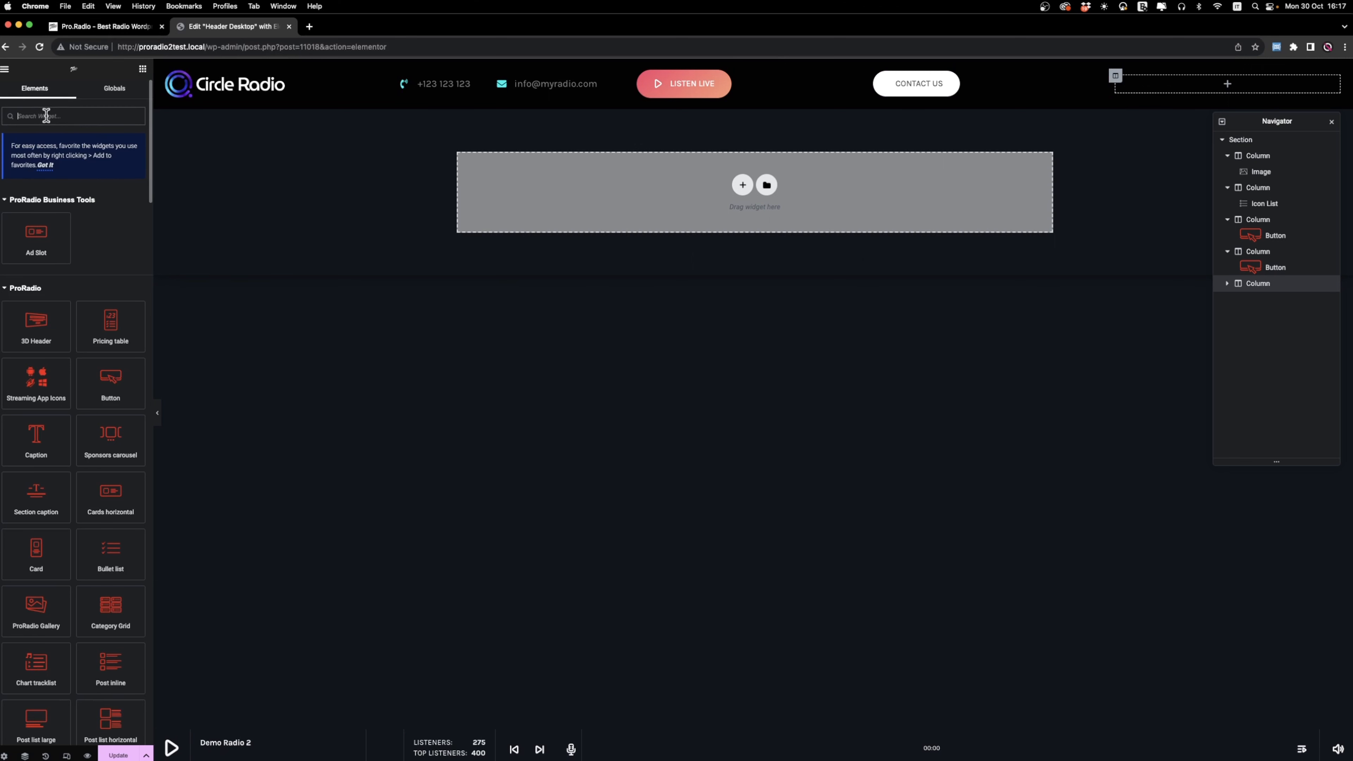
right_click(928, 85)
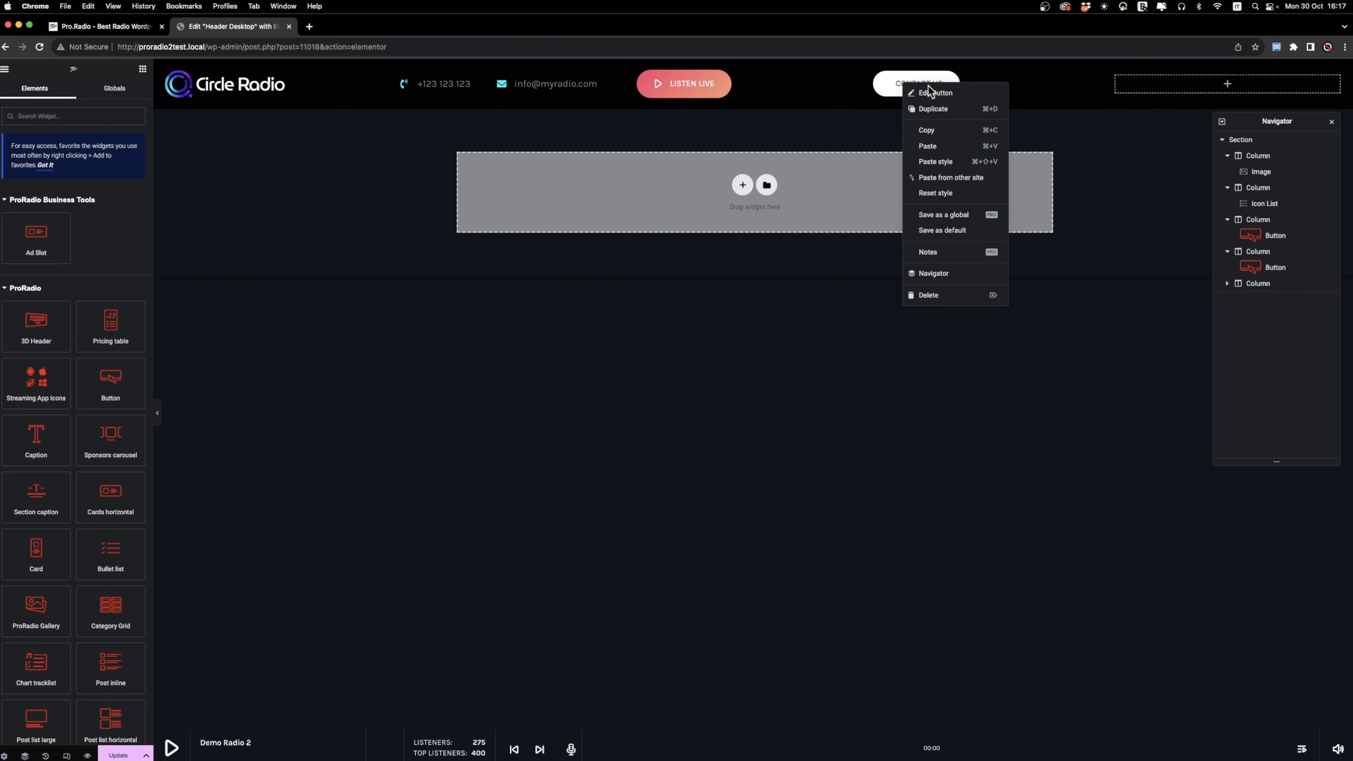
click(939, 137)
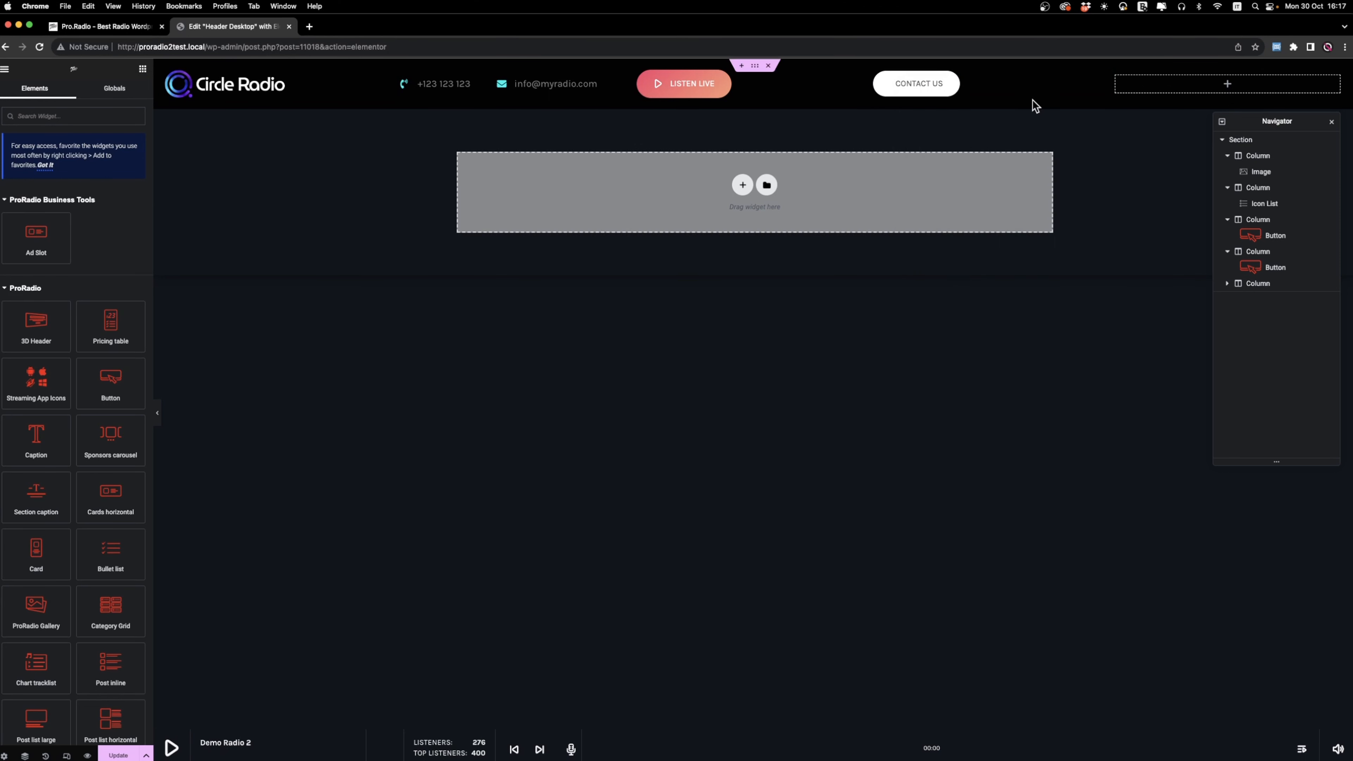
right_click(1178, 81)
right_click(1165, 85)
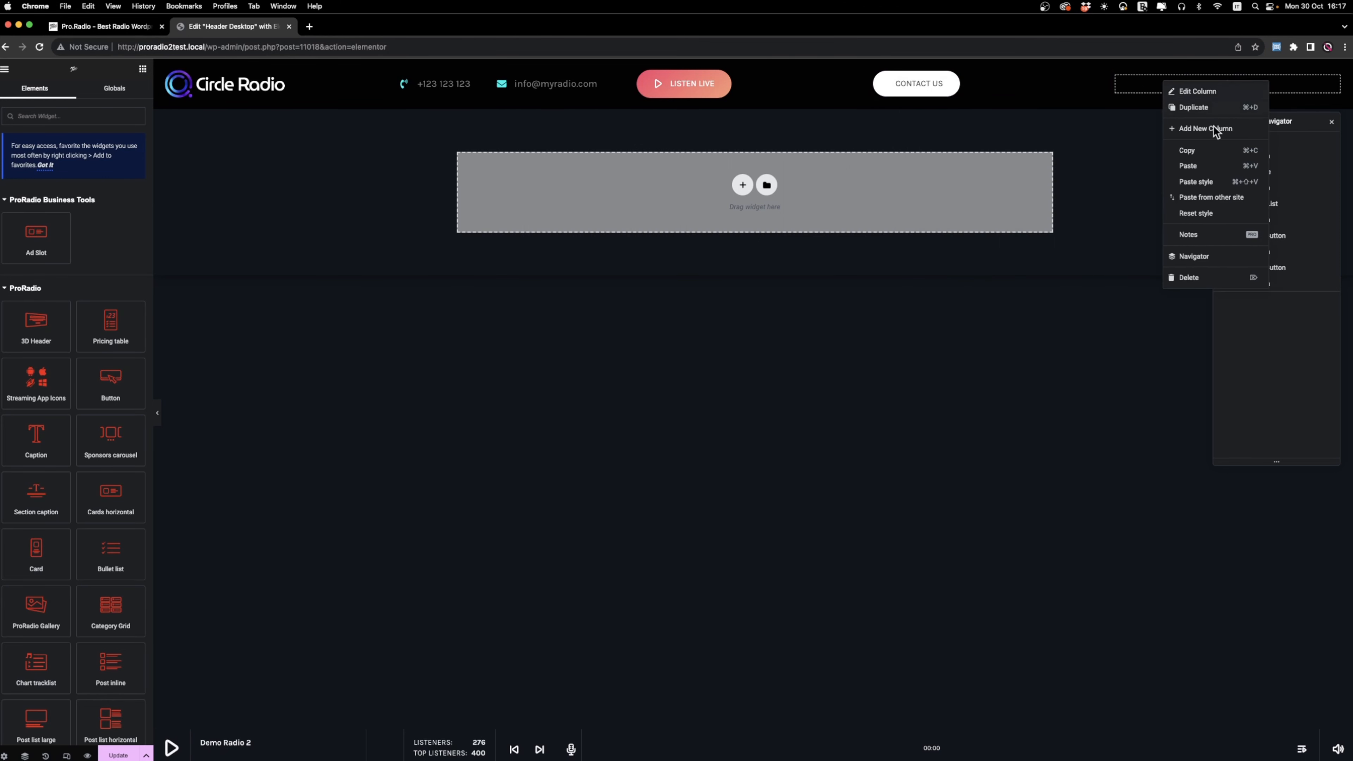
click(1197, 166)
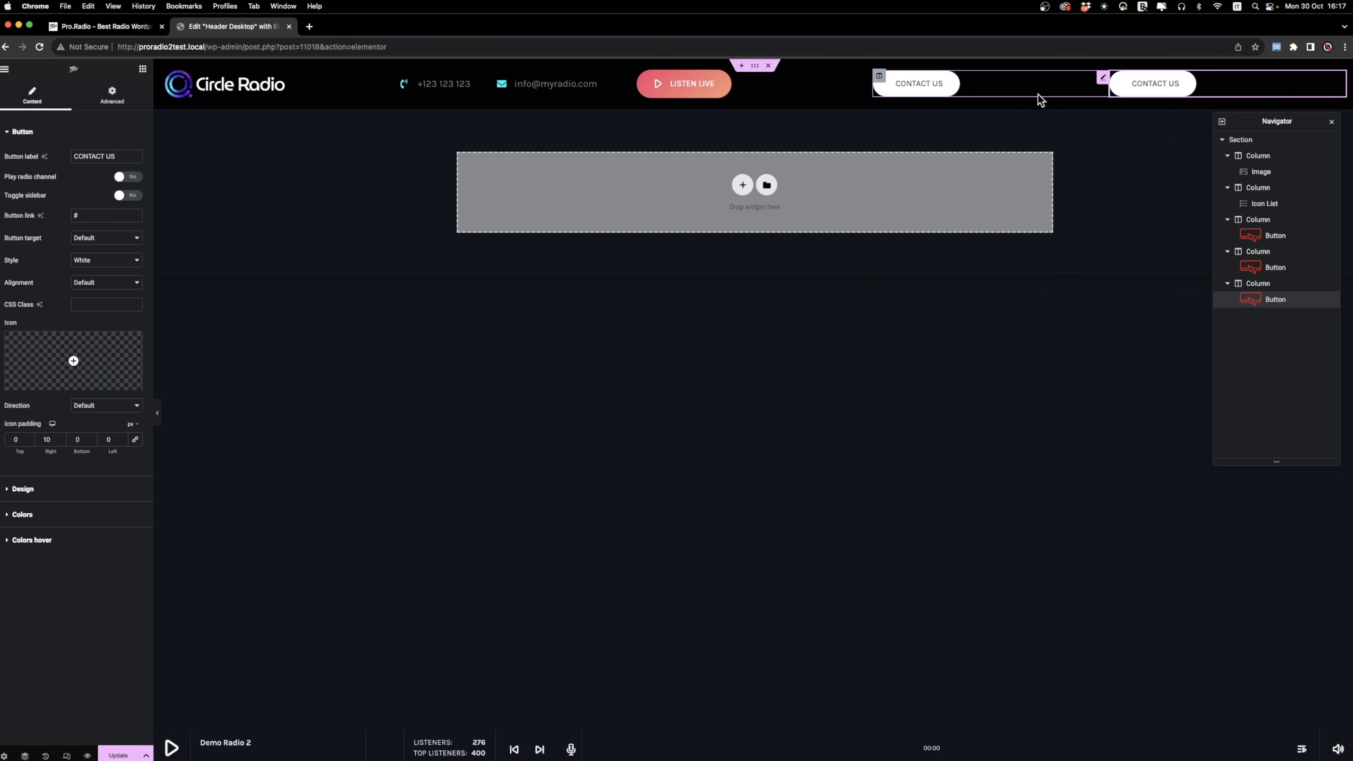
key(Delete)
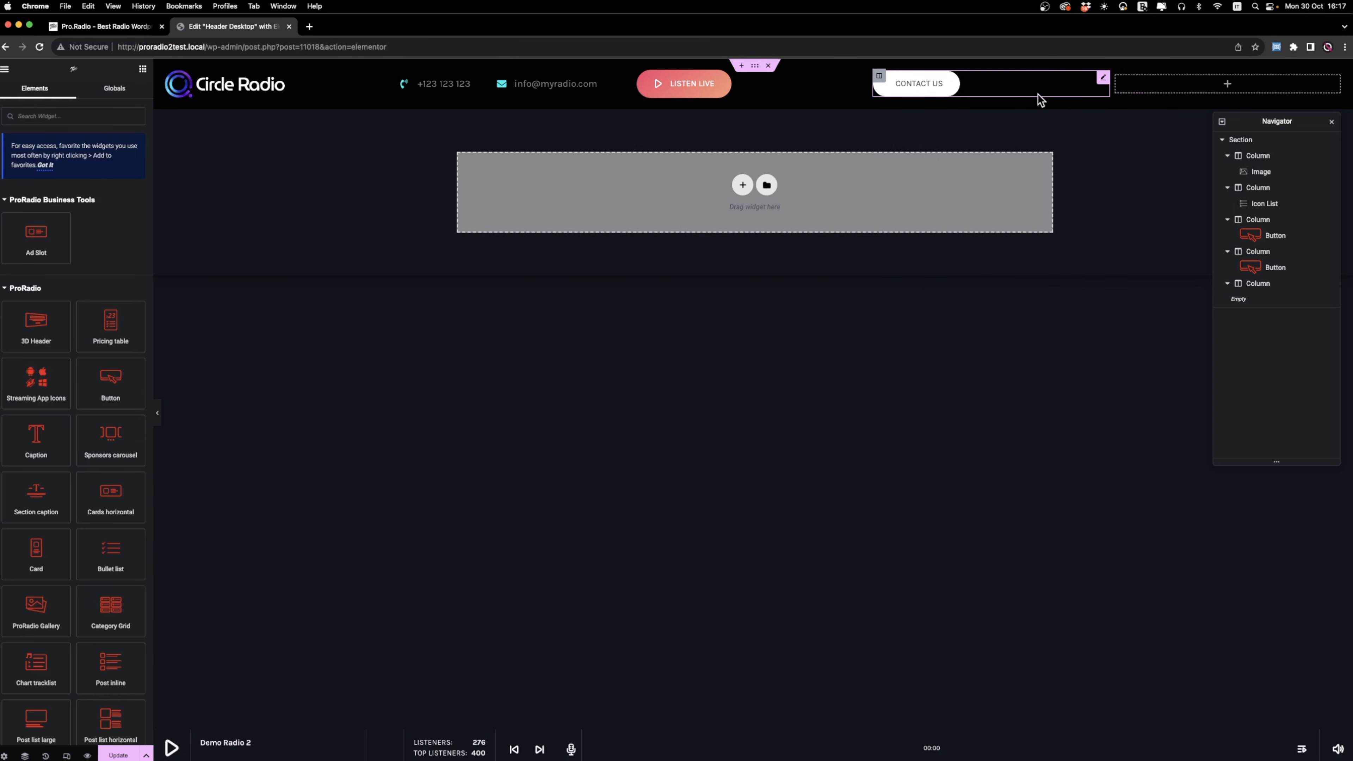
Edit the Contact Us button and set its icon color to black.
right_click(1100, 90)
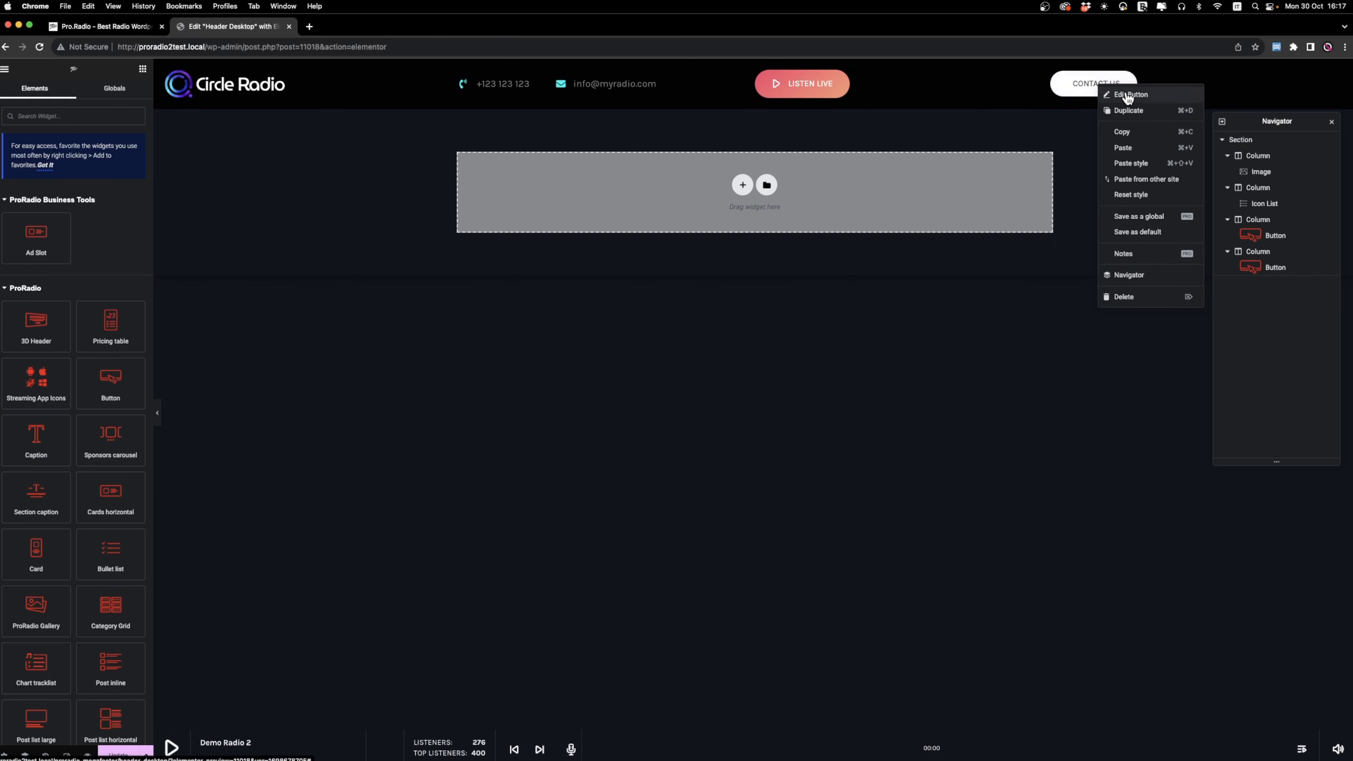
click(1118, 102)
click(22, 515)
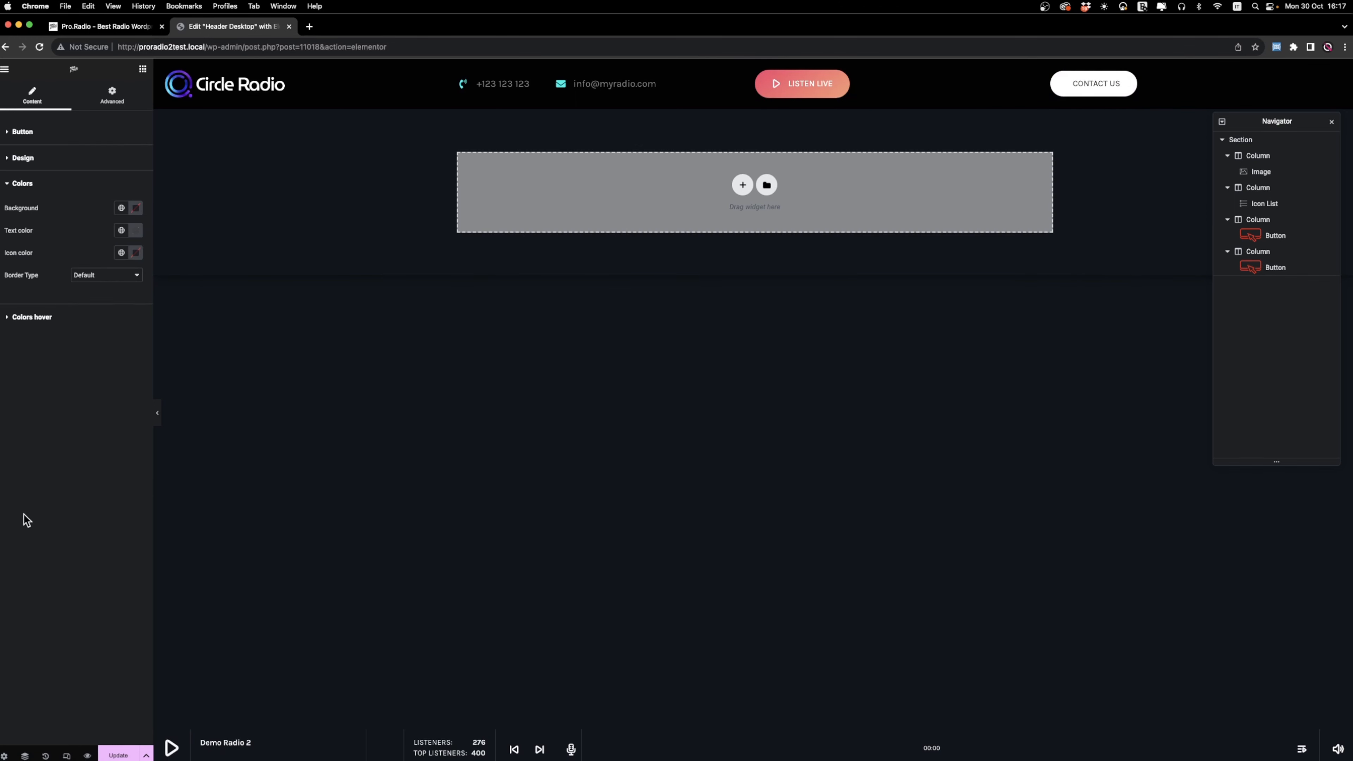
click(137, 253)
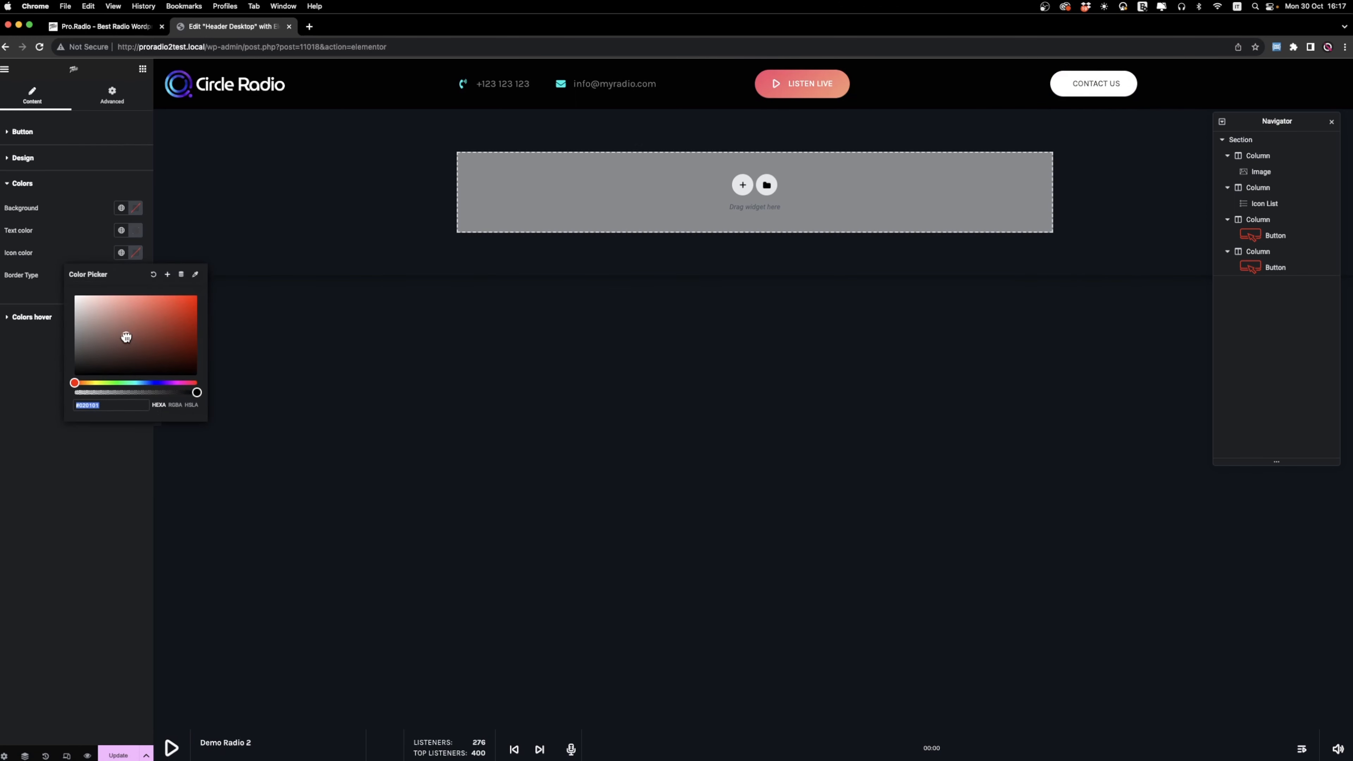
click(6, 338)
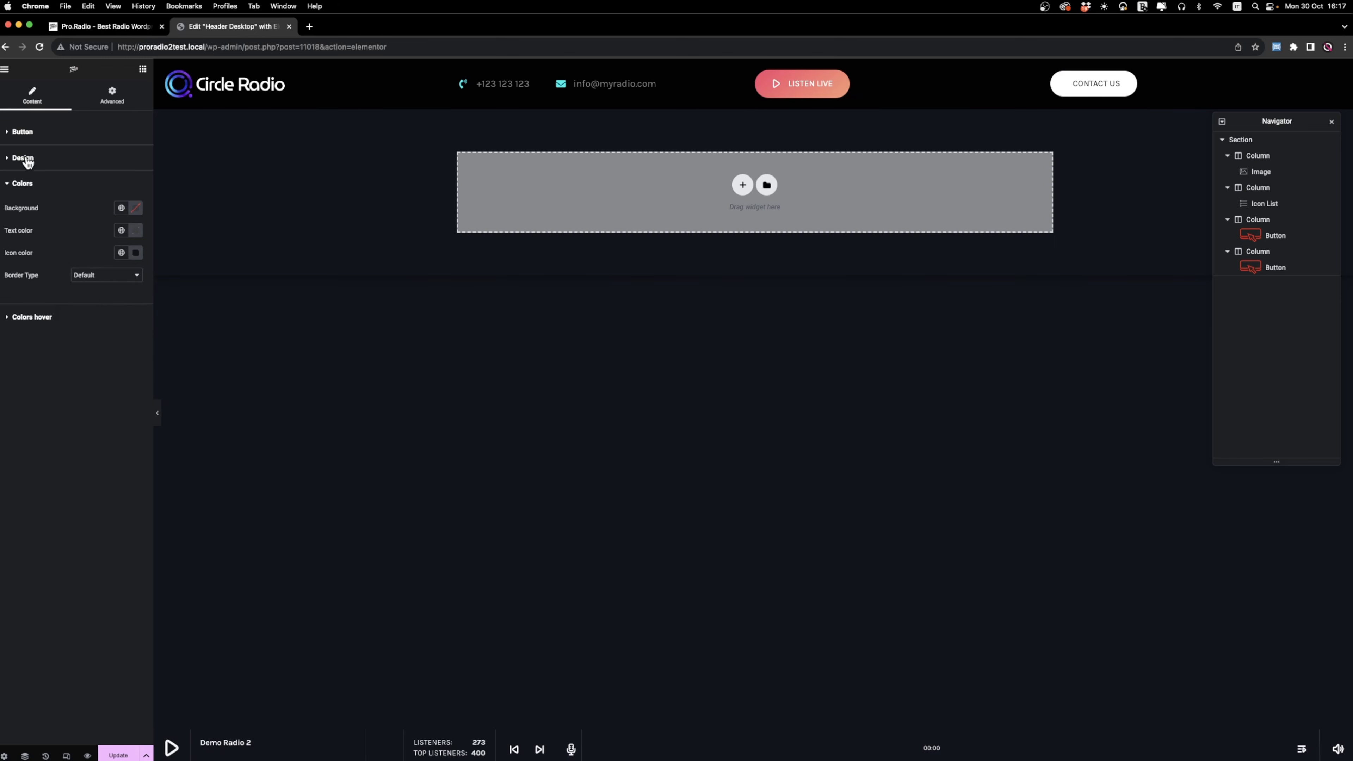
Add a pencil icon from the icon library to the Contact Us button.
click(29, 162)
click(23, 132)
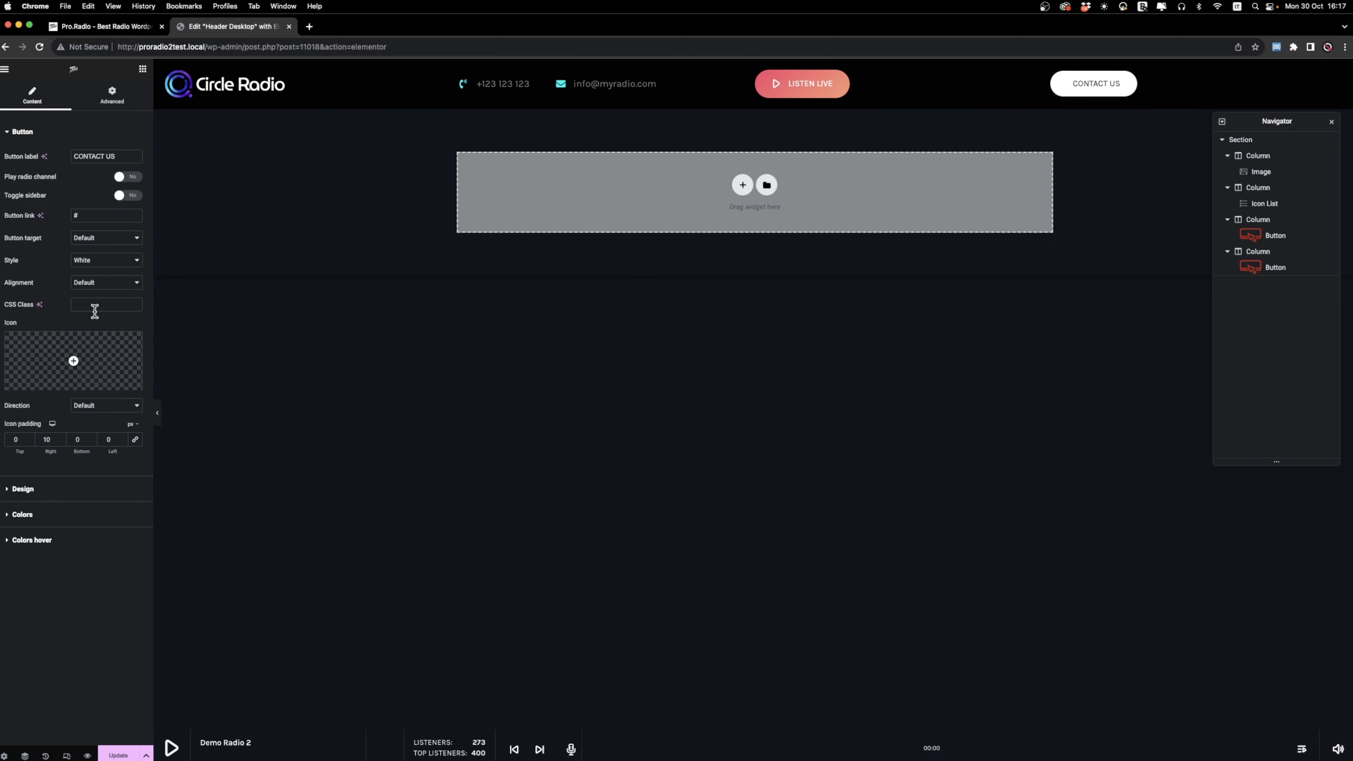
click(78, 361)
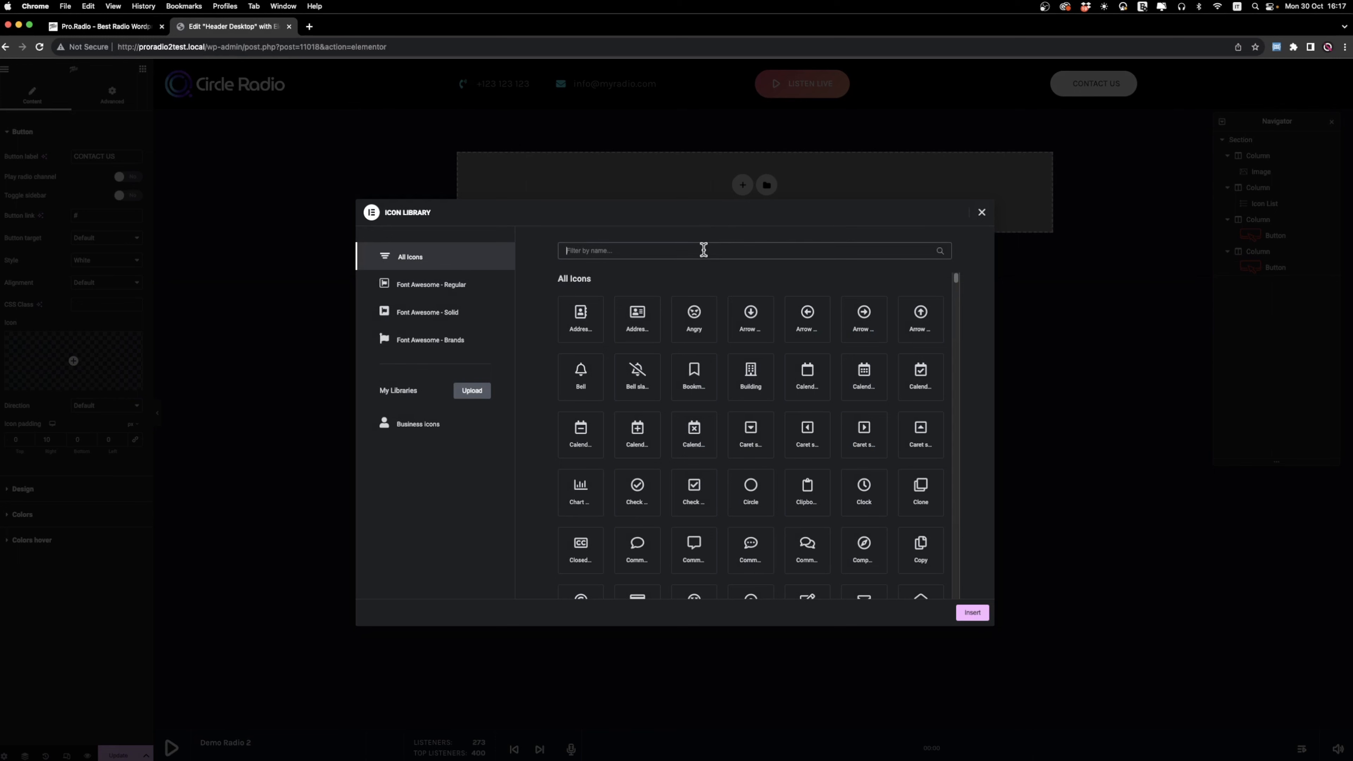
double_click(872, 553)
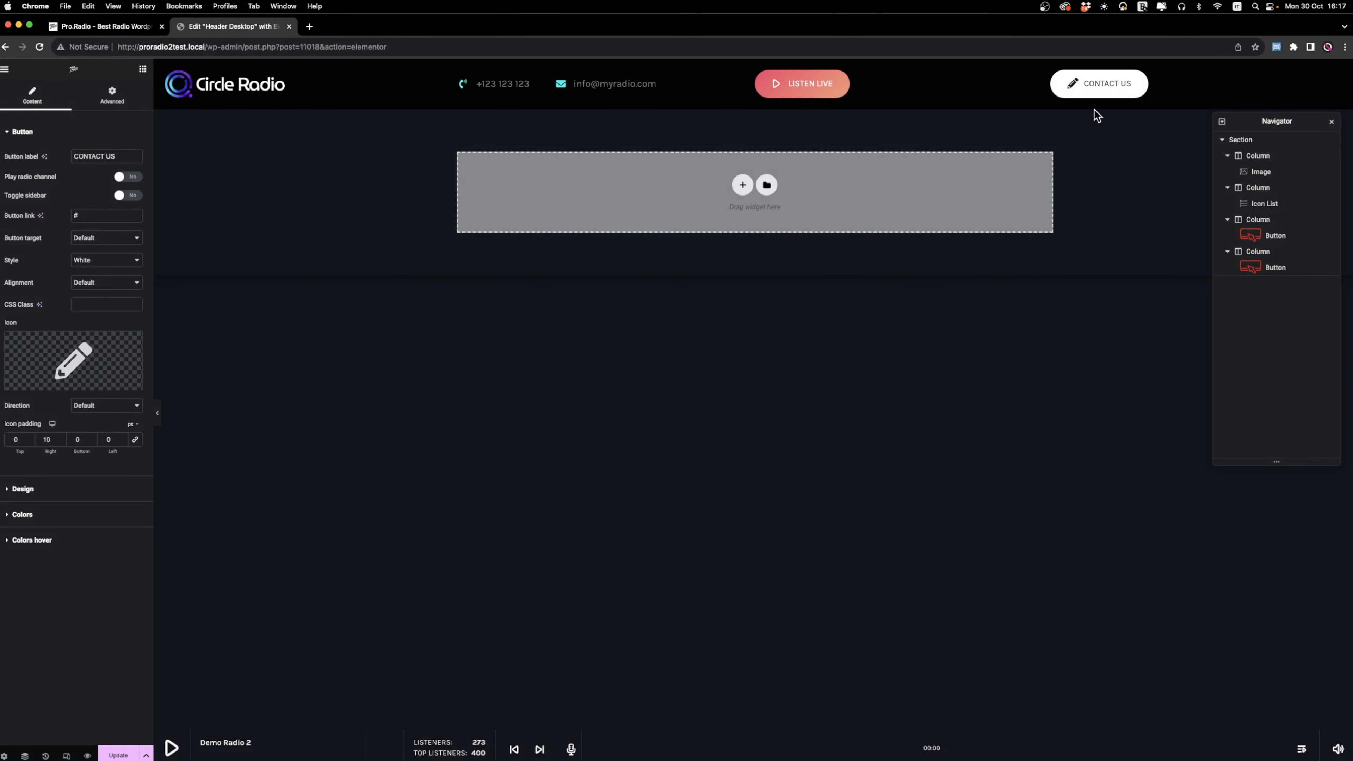
click(93, 542)
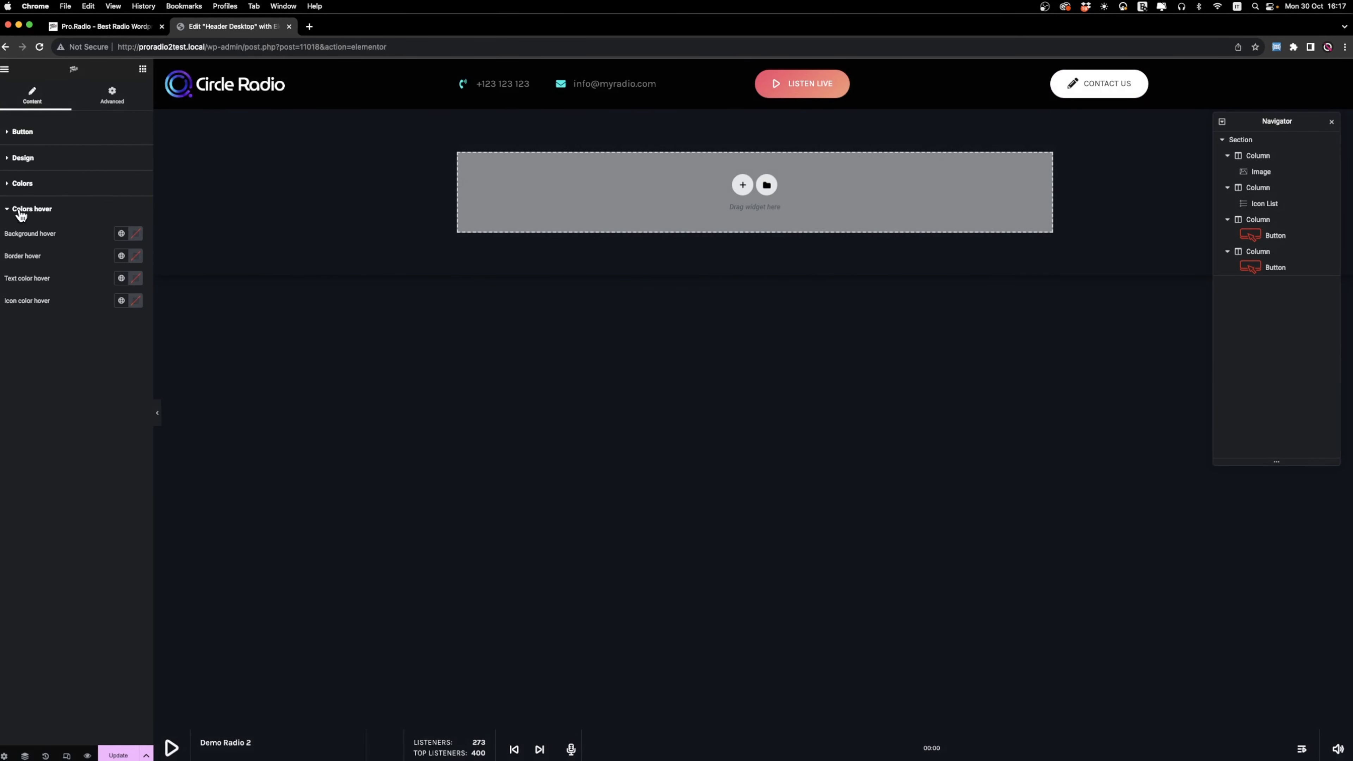
click(23, 157)
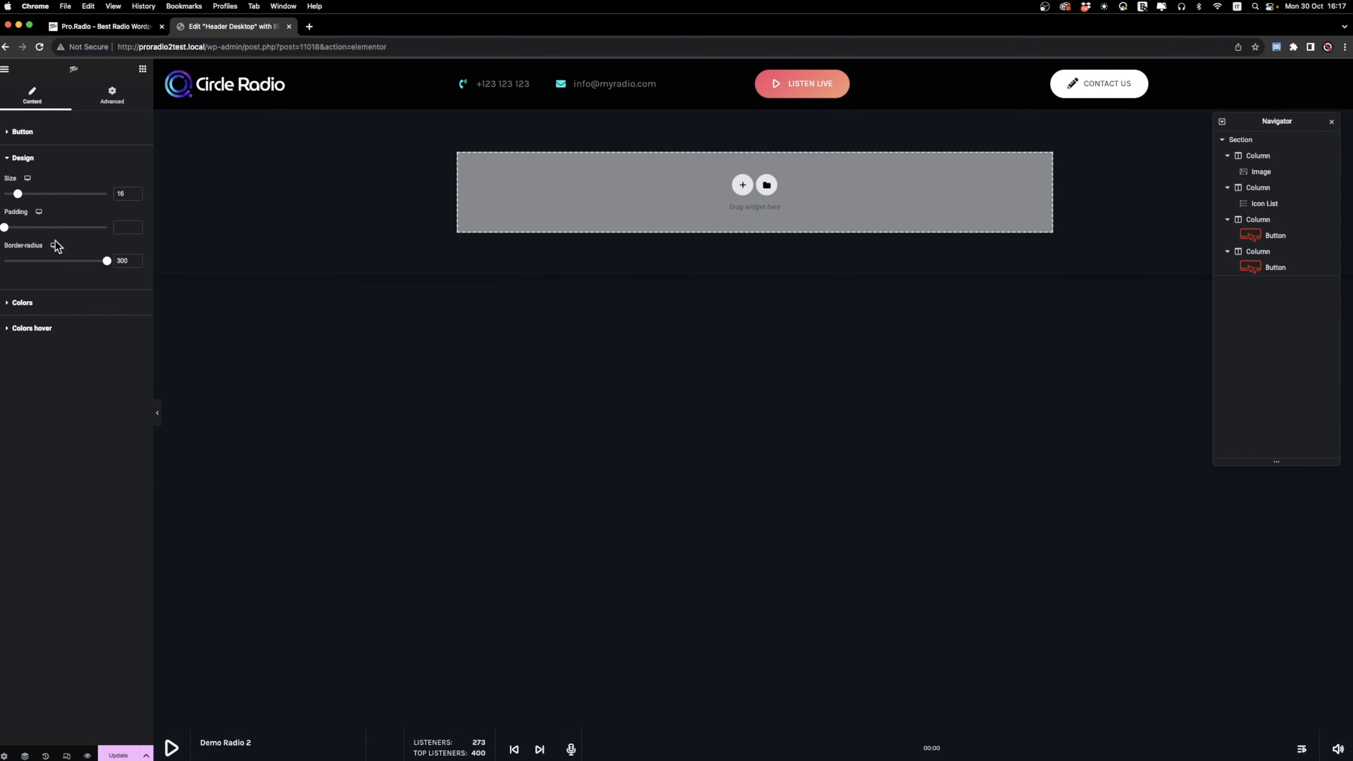
click(24, 131)
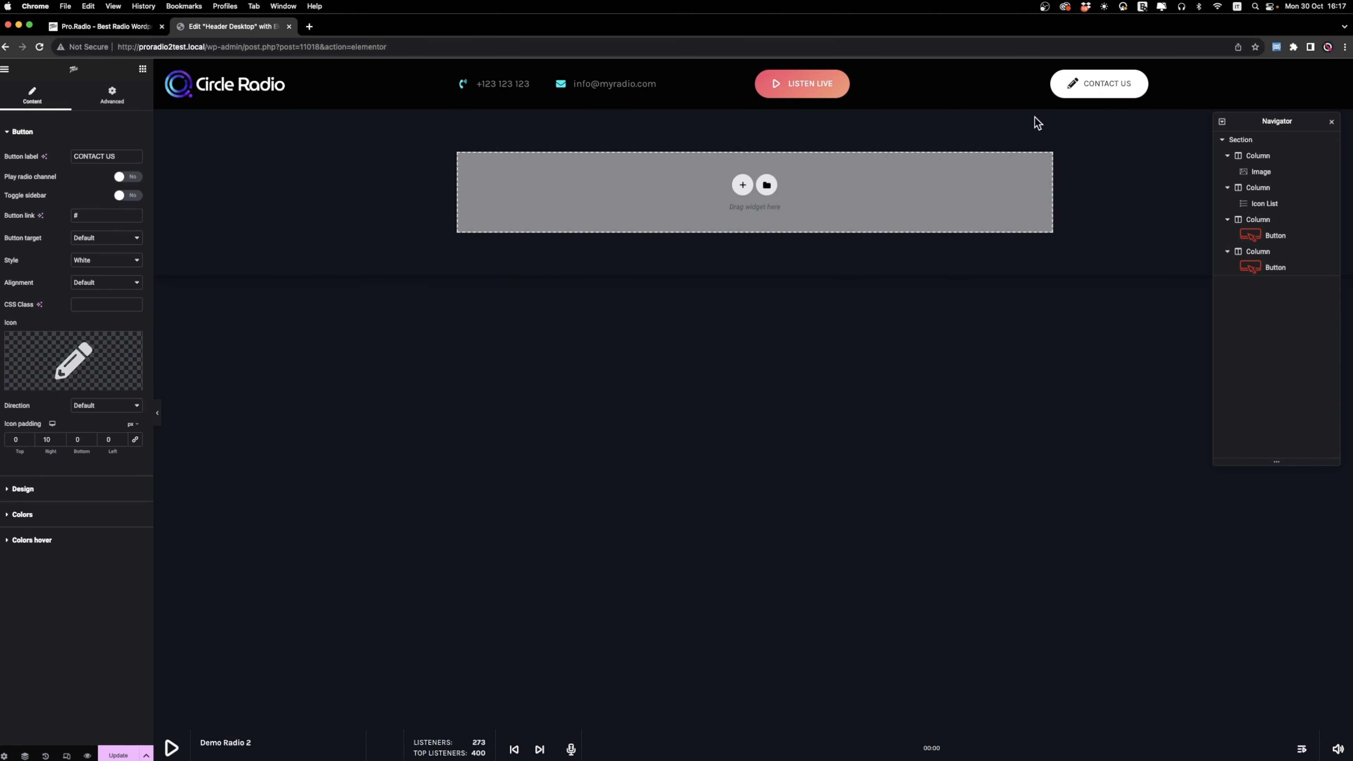
Add a new column after the Contact Us button's column and paste a copy of the Contact Us button into it.
right_click(1055, 79)
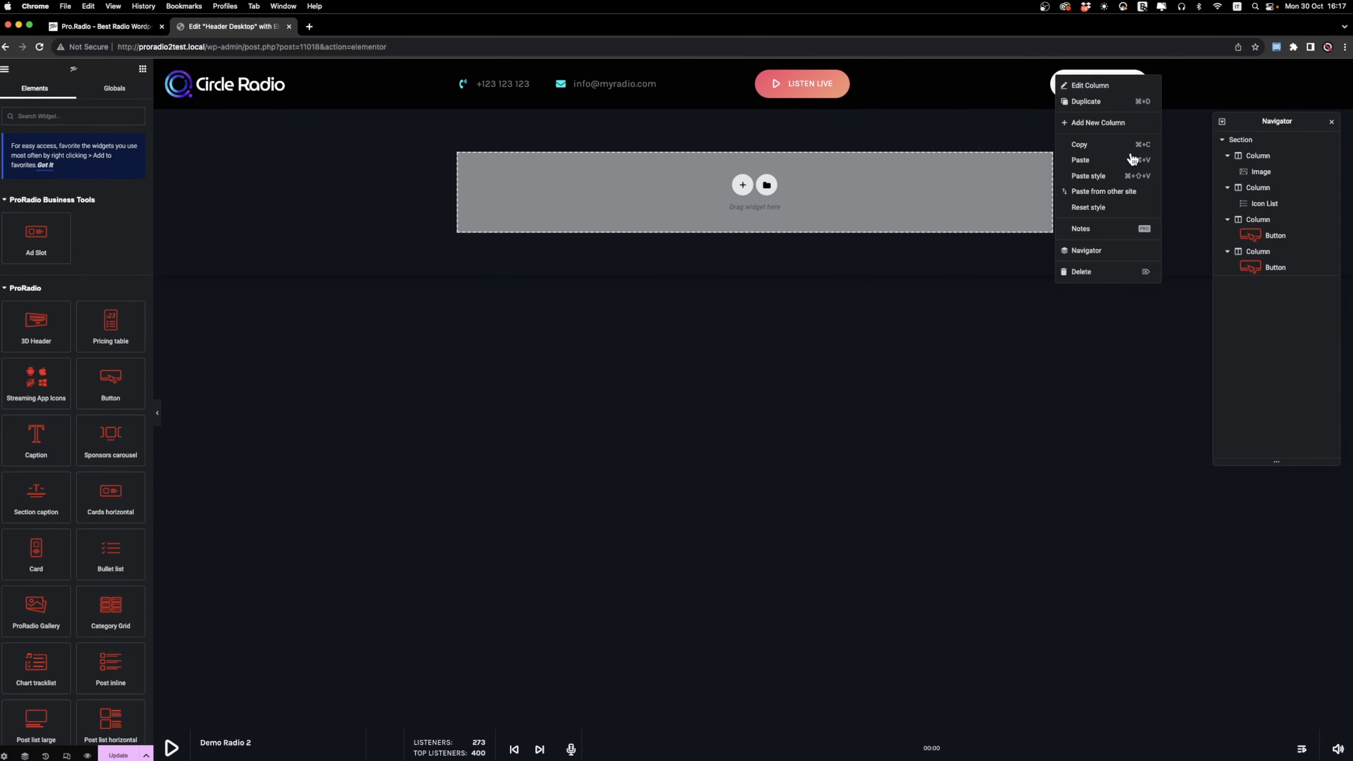
click(1137, 123)
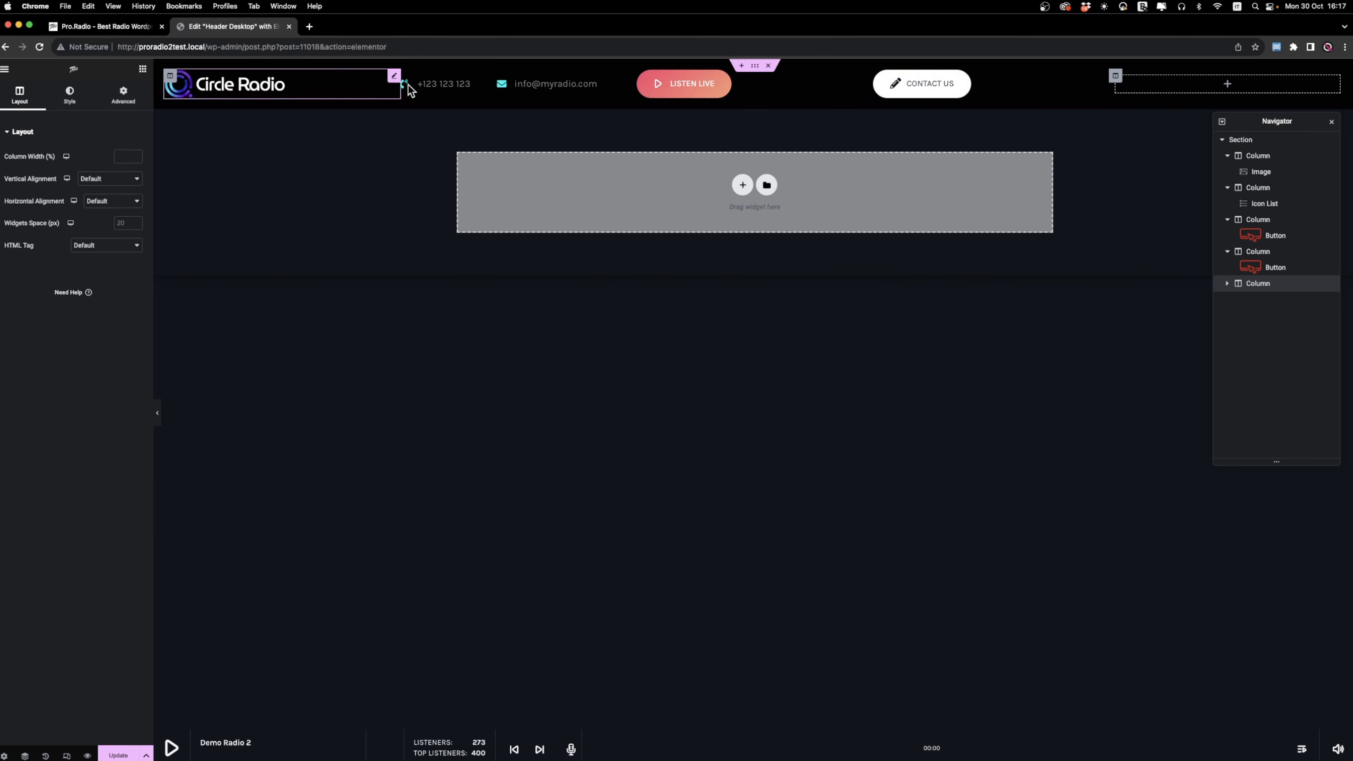
right_click(927, 88)
click(961, 143)
right_click(1146, 87)
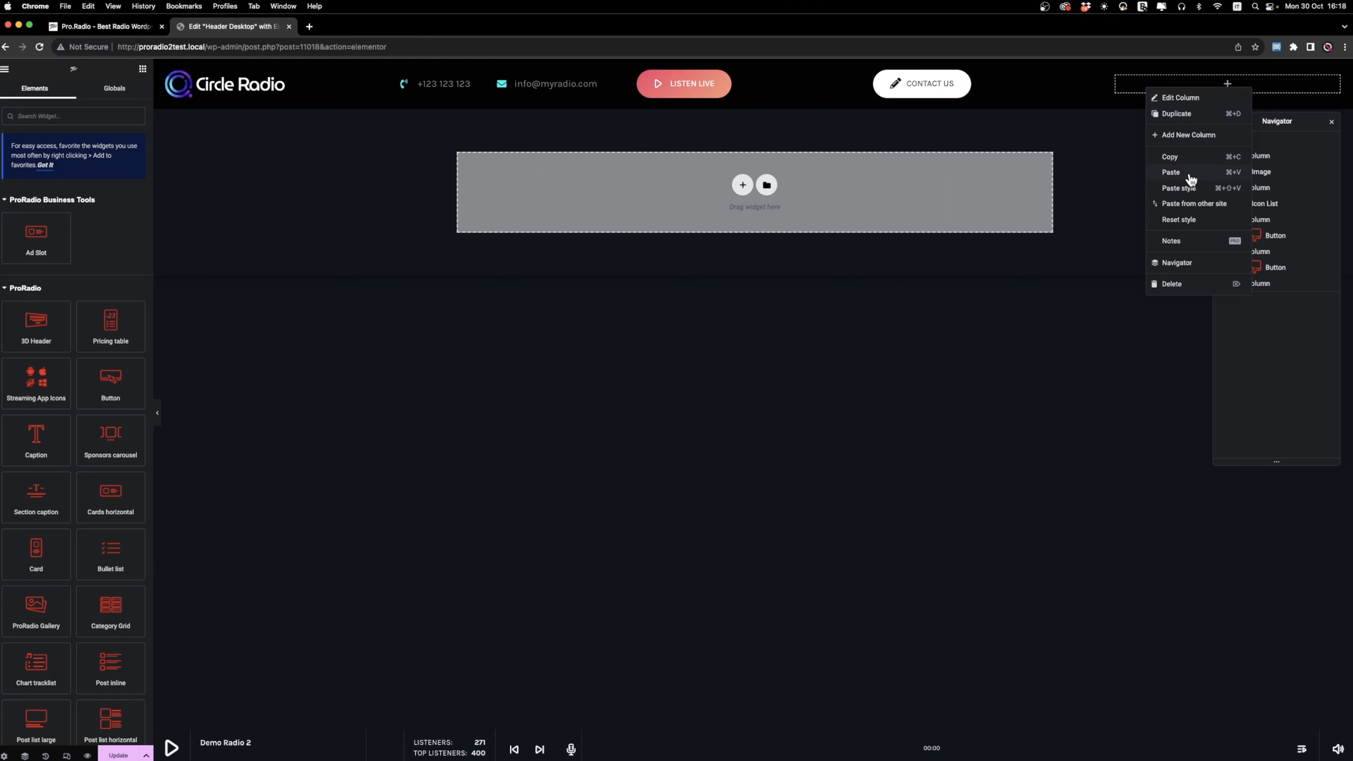
click(1172, 172)
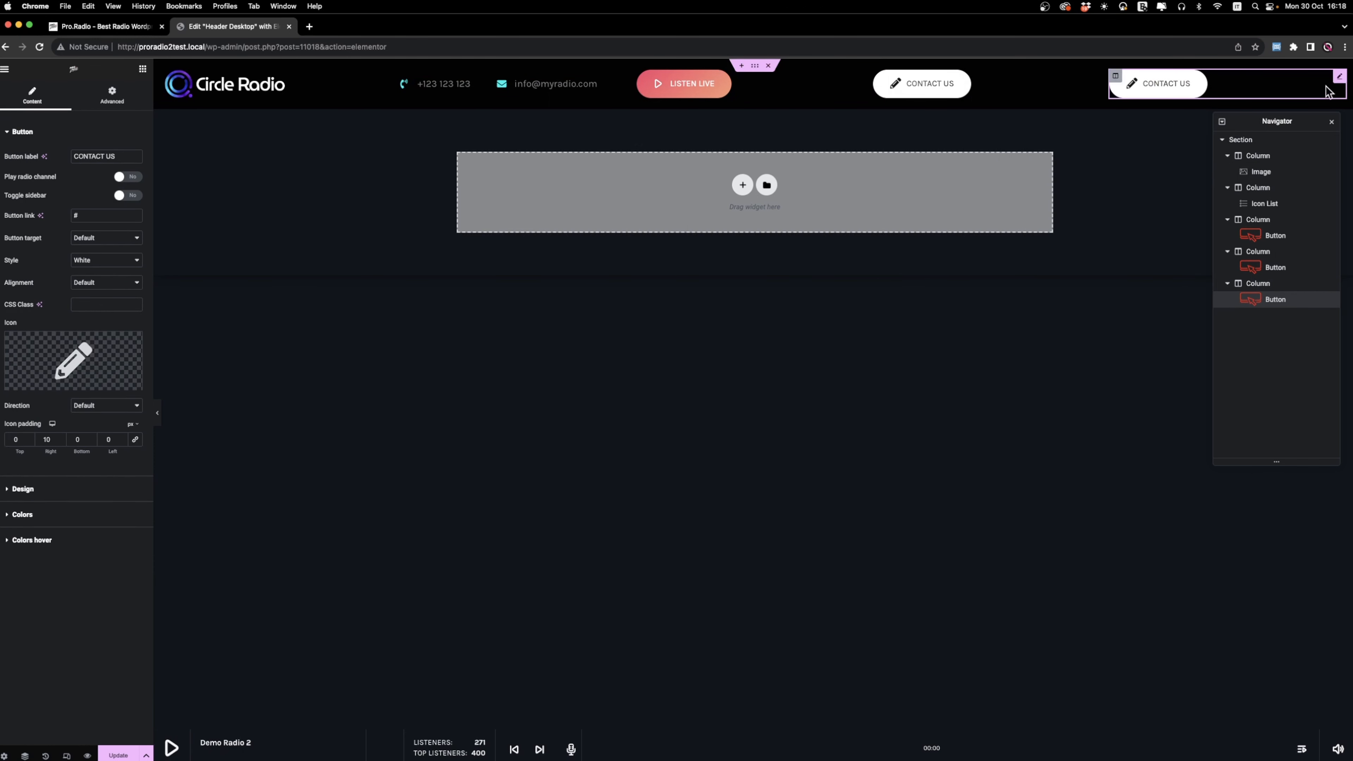
Dock the Navigator beside the canvas and relabel the copied Contact Us button as MENU.
drag(1275, 121, 1345, 127)
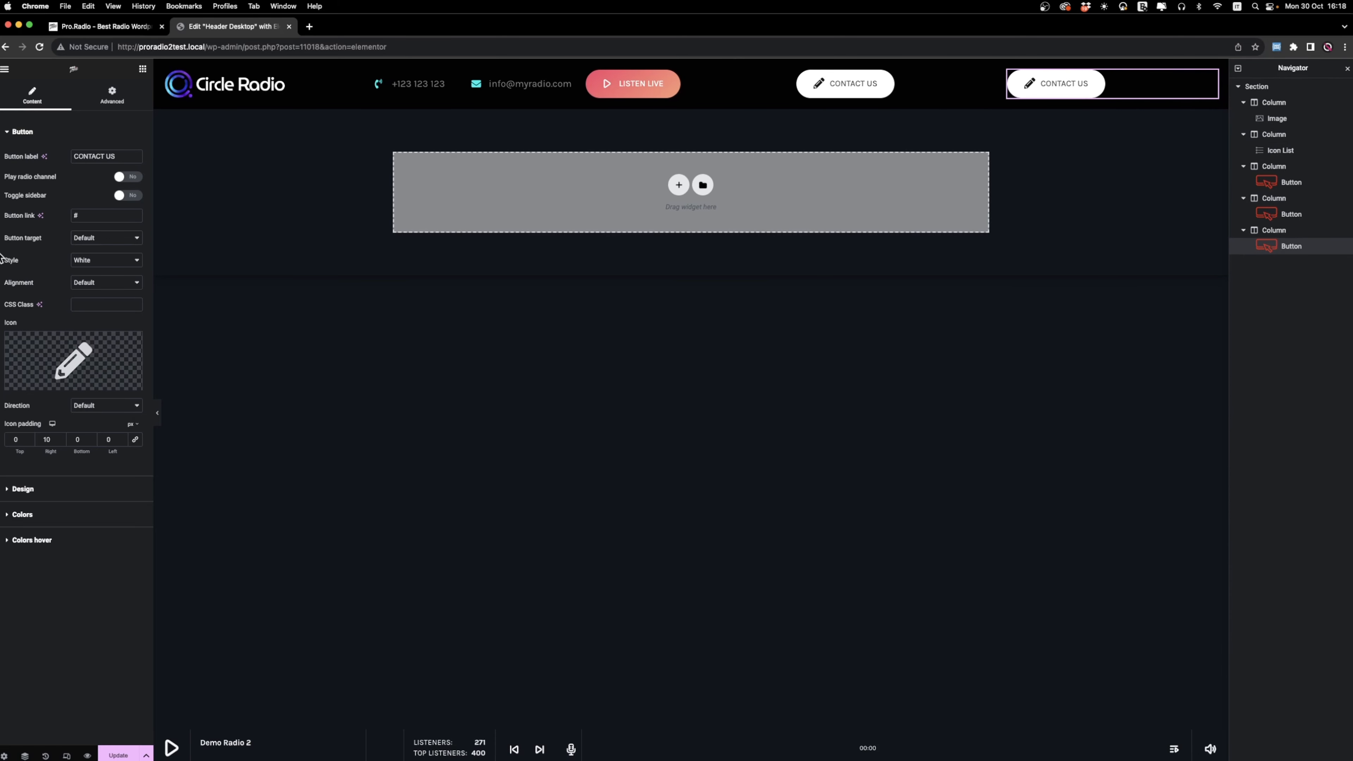
drag(125, 155, 9, 160)
text(MENU)
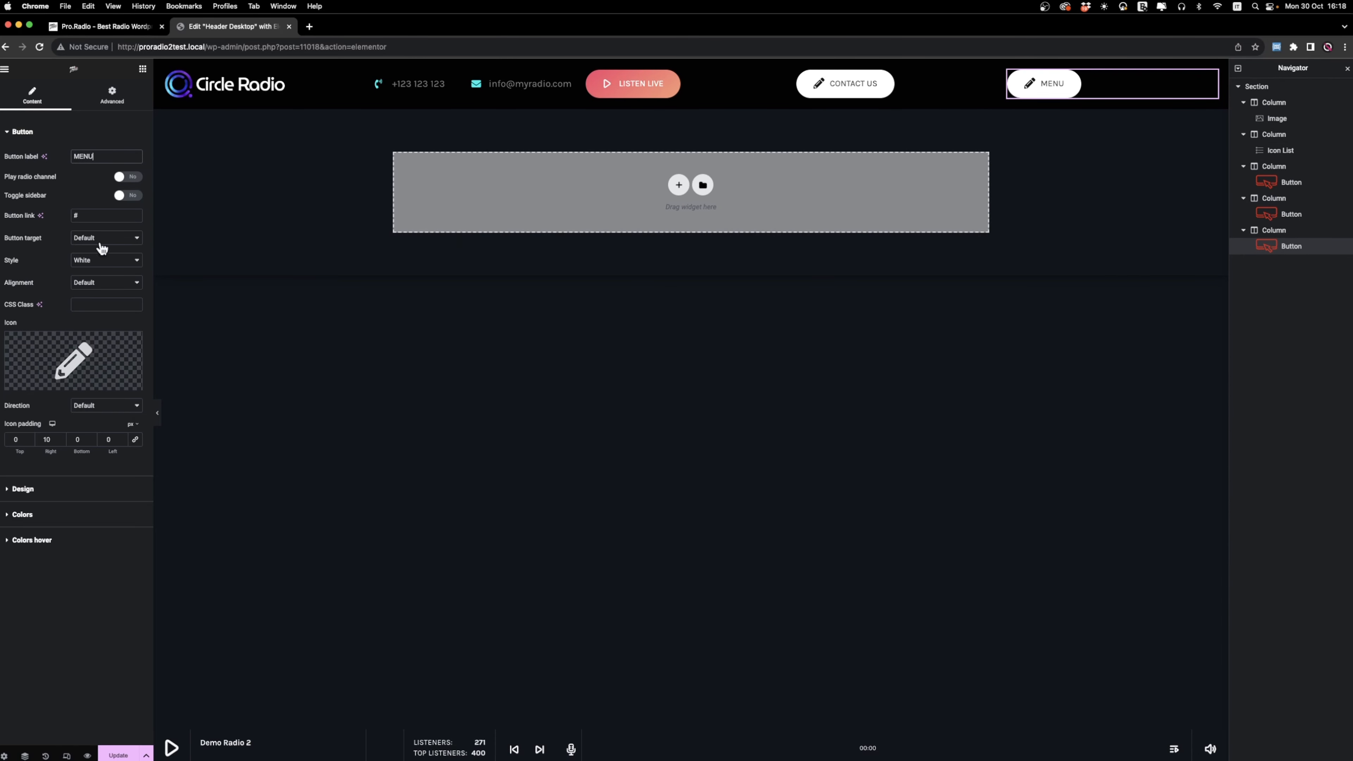
Replace the MENU button's pencil icon with the two-line grip icon from the icon library.
click(103, 371)
click(706, 250)
text(bars)
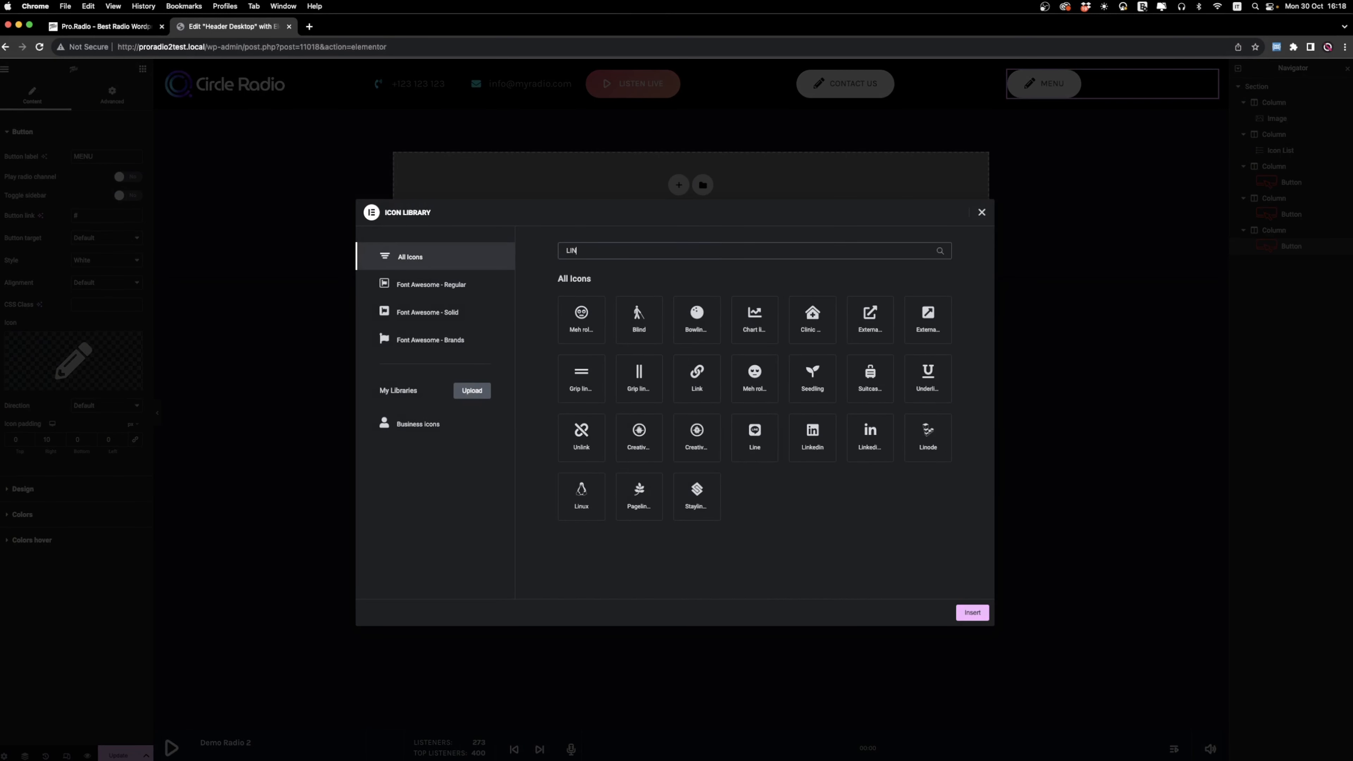
click(638, 314)
click(972, 612)
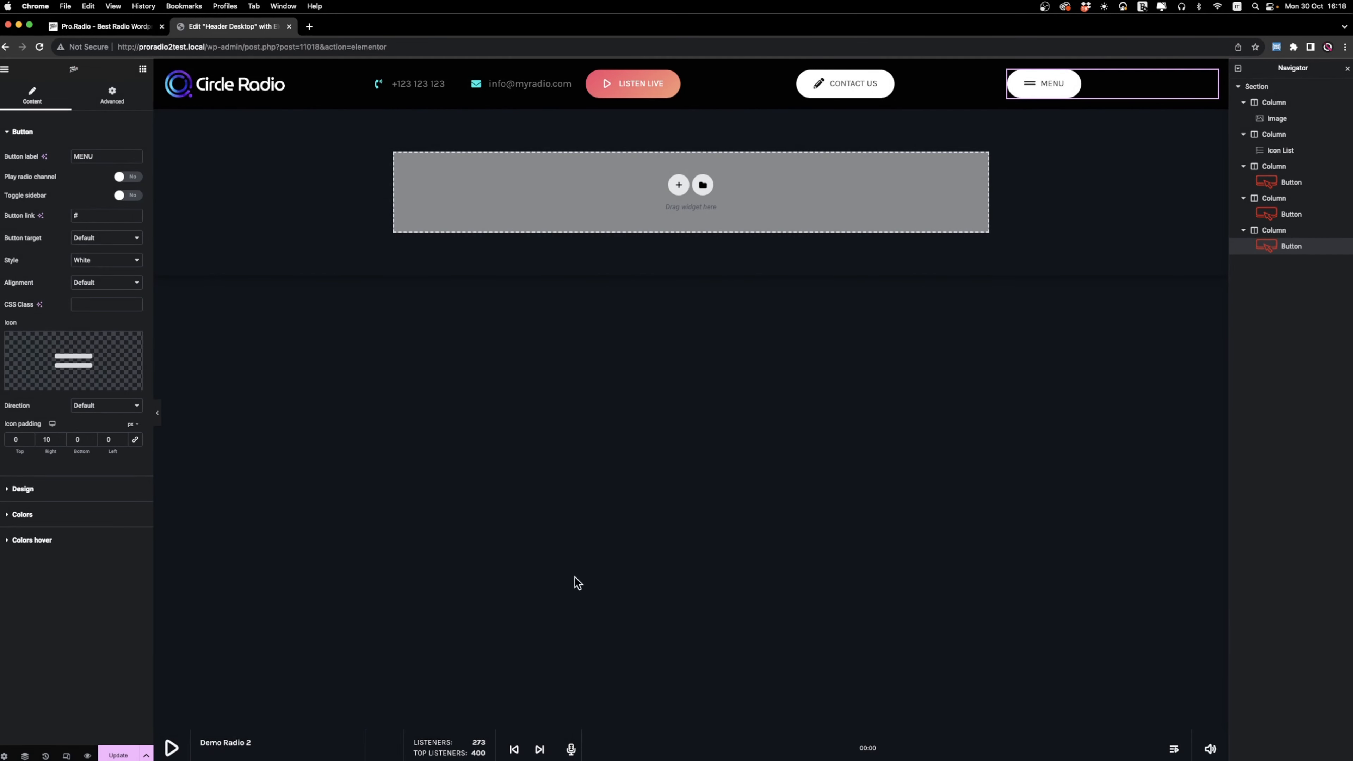
Set the MENU button's style to Text only.
click(70, 489)
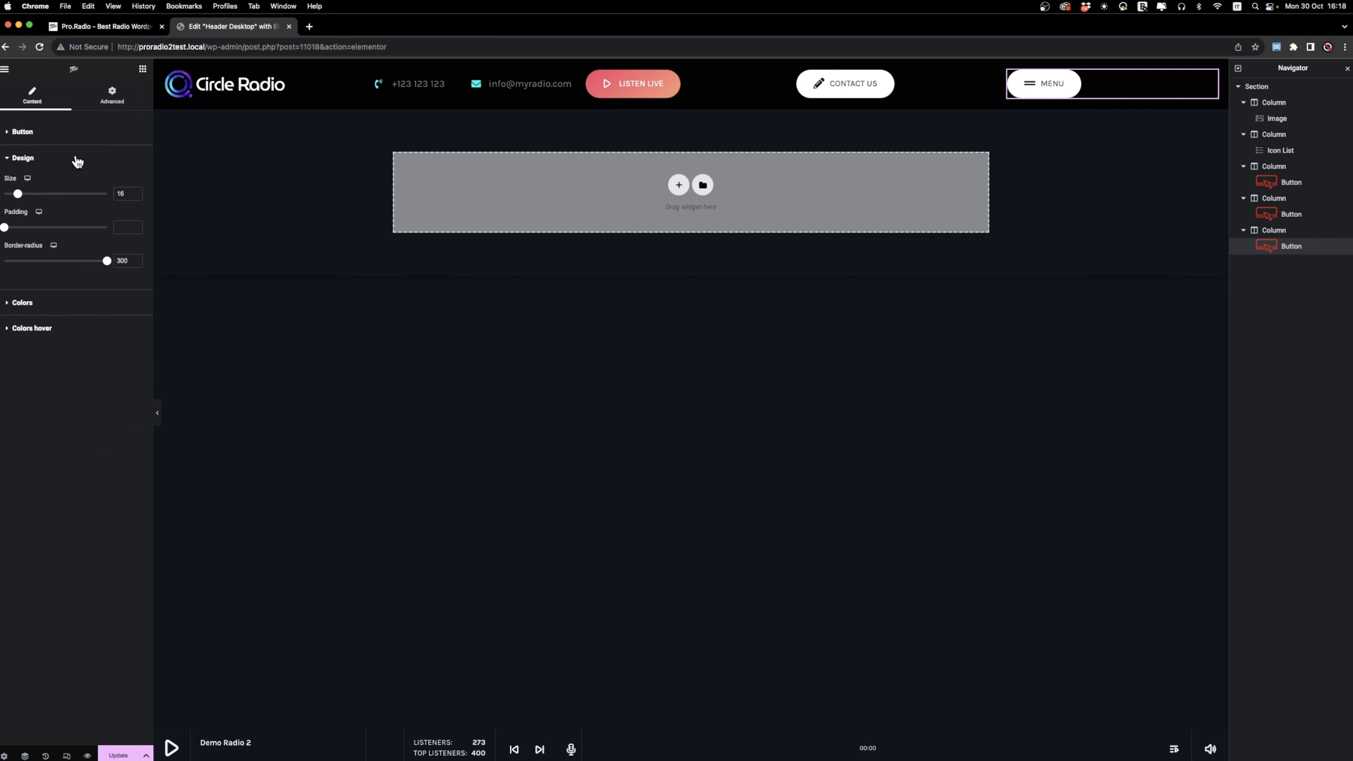
click(46, 132)
click(97, 260)
click(98, 239)
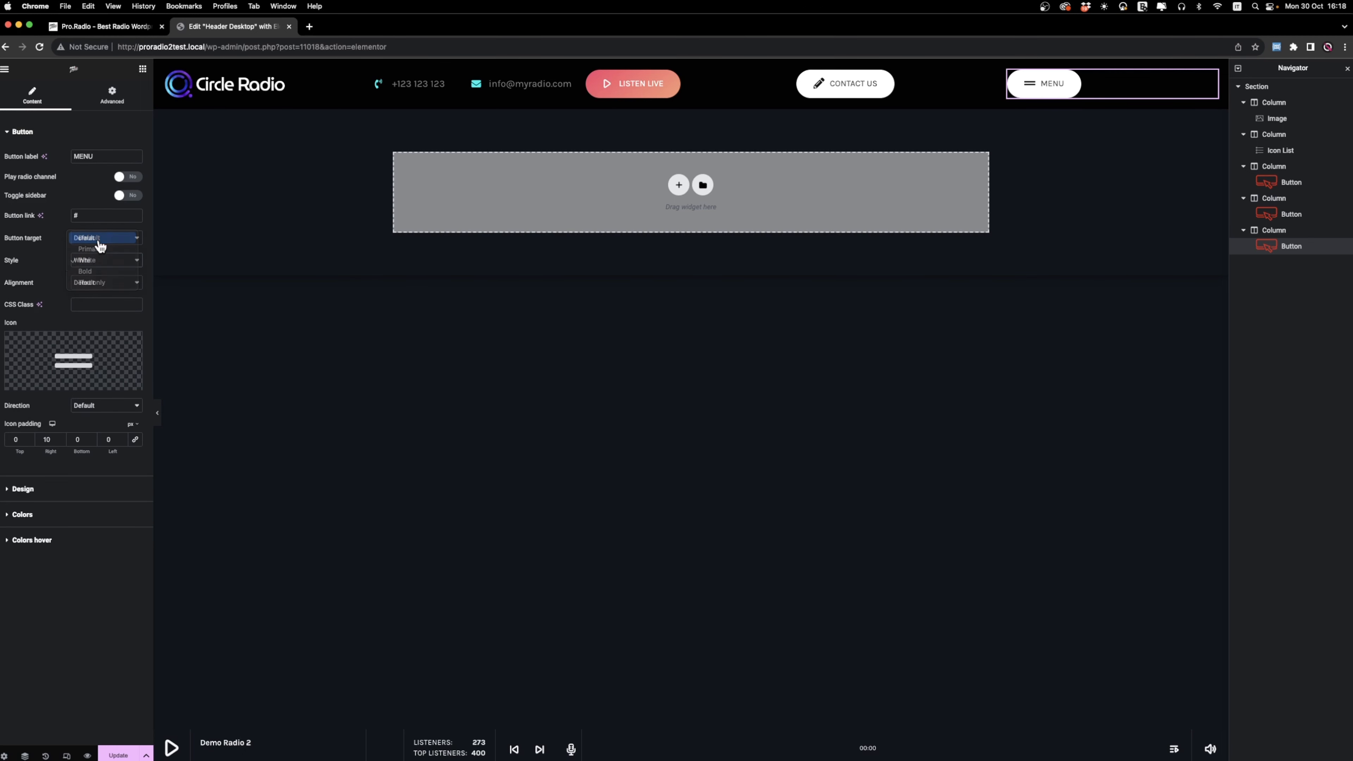
click(101, 260)
click(102, 259)
click(102, 259)
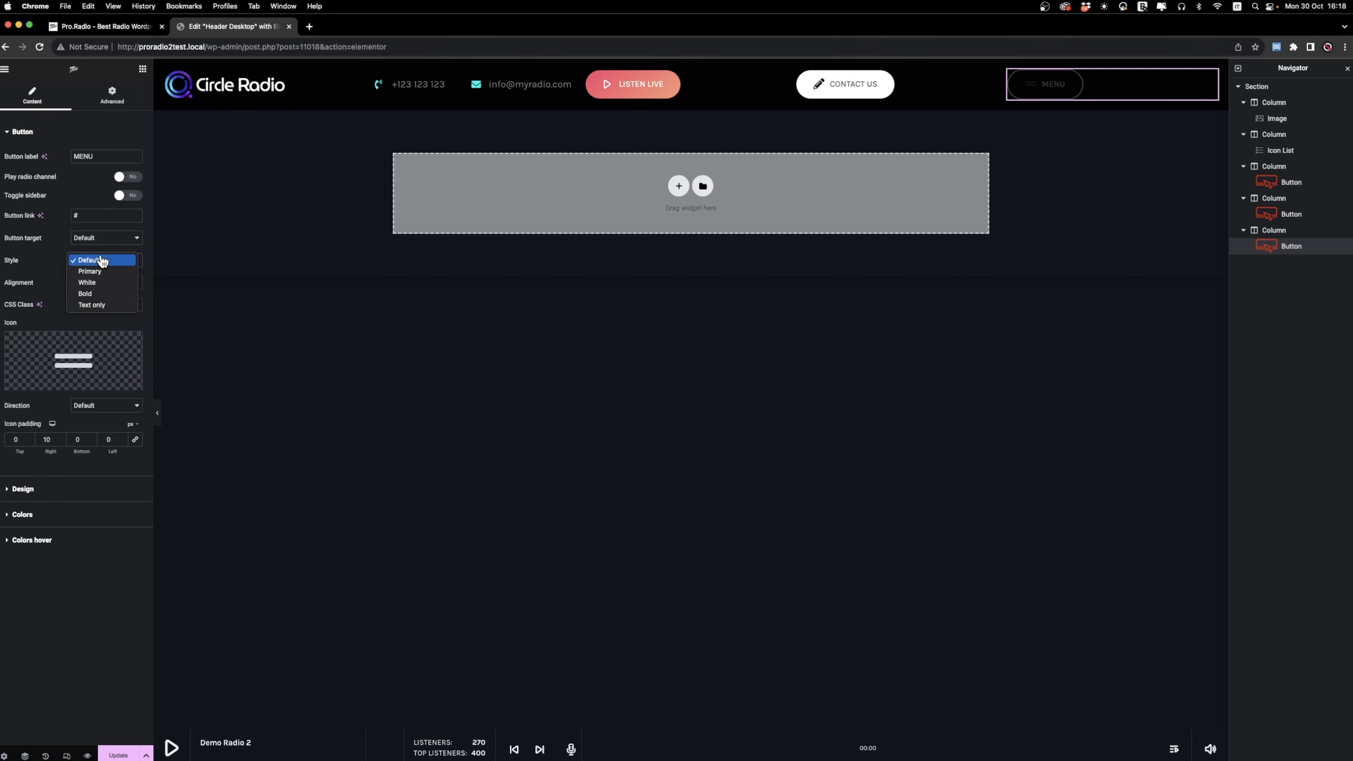
click(108, 305)
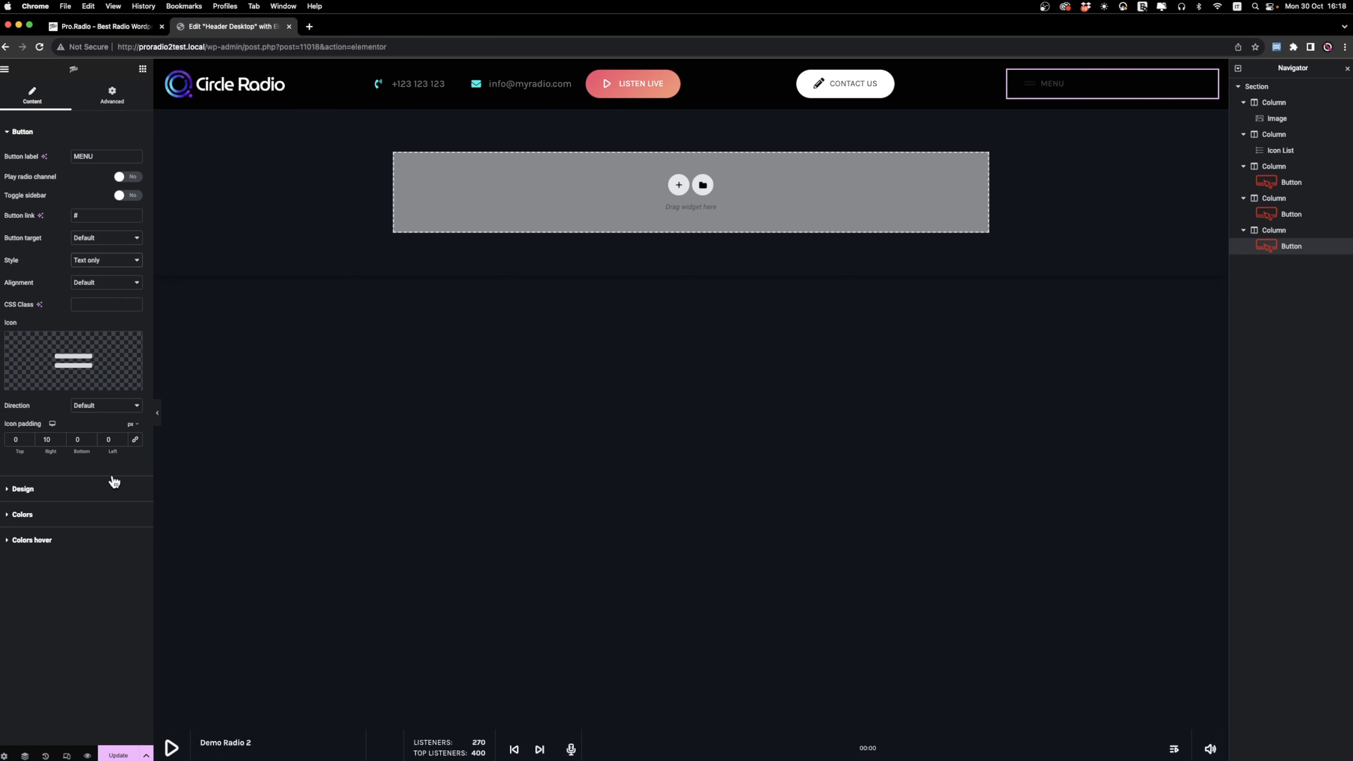
Set the MENU button's text color and icon color to white #FFFFFF.
click(53, 513)
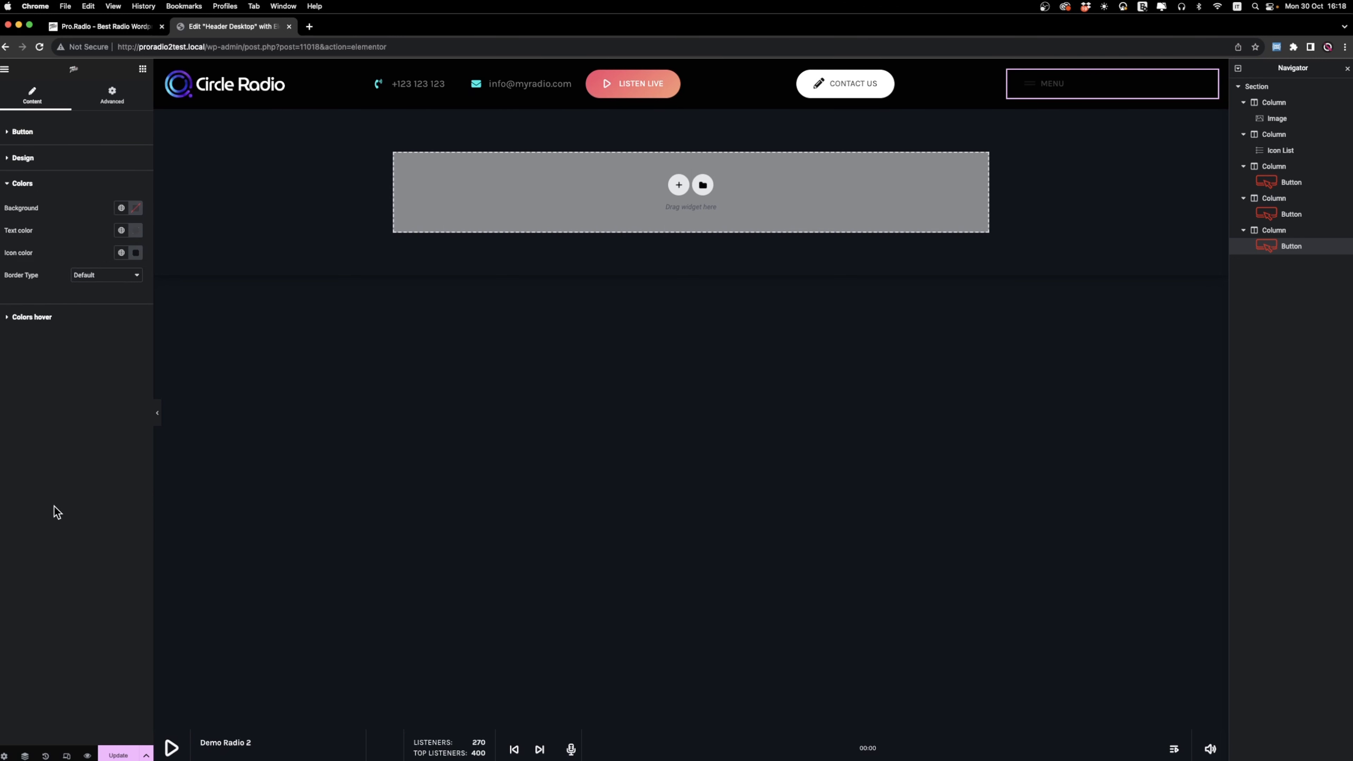
click(137, 233)
drag(114, 287, 53, 232)
click(53, 232)
click(139, 253)
drag(107, 314, 54, 282)
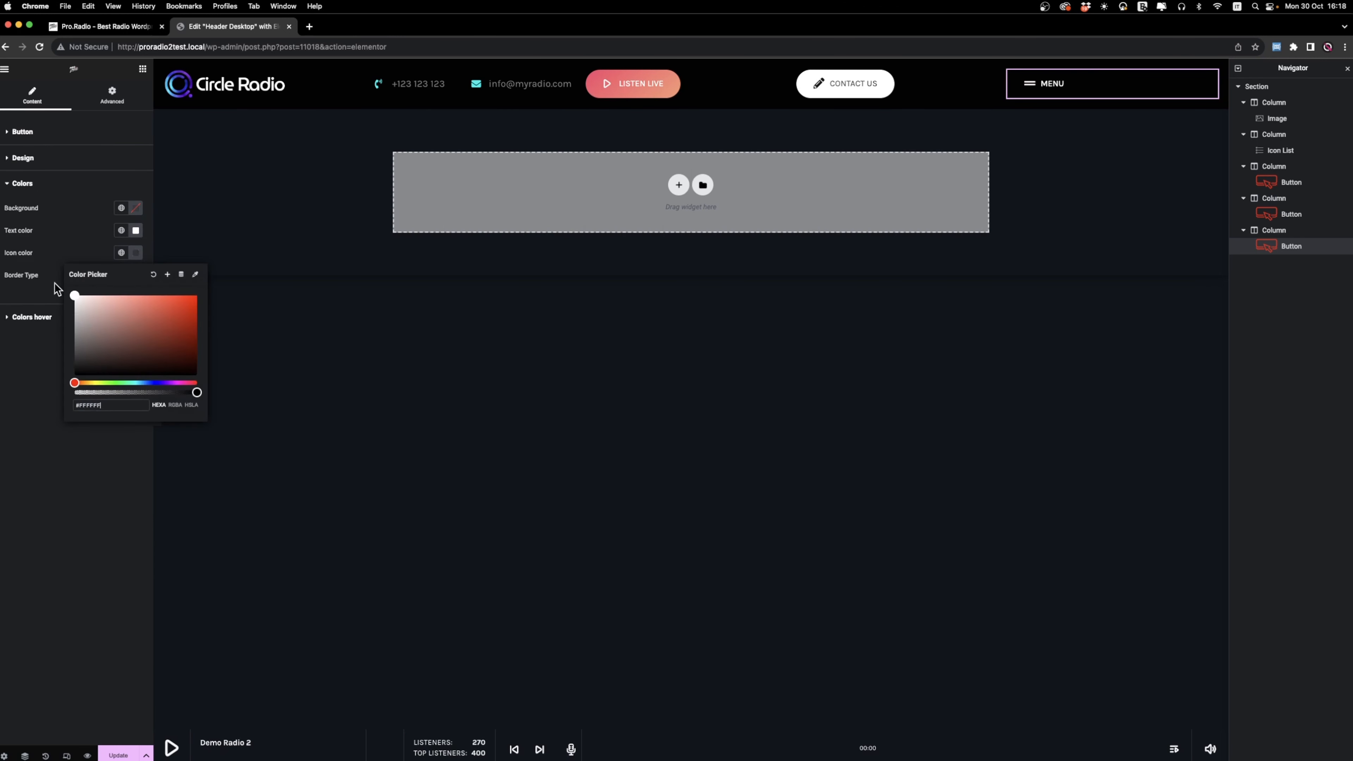
click(36, 260)
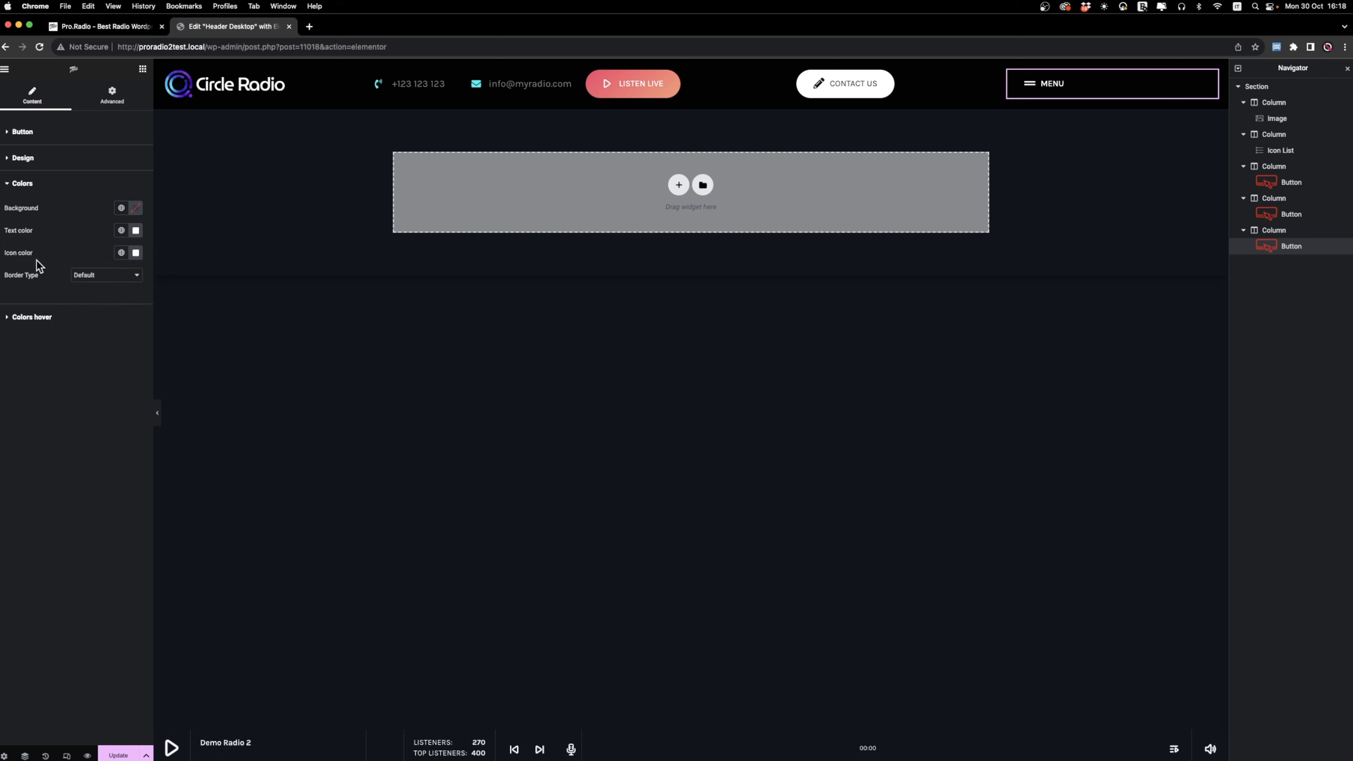
click(585, 92)
mouse_move(586, 93)
mouse_down()
mouse_move(689, 98)
mouse_move(583, 103)
mouse_up()
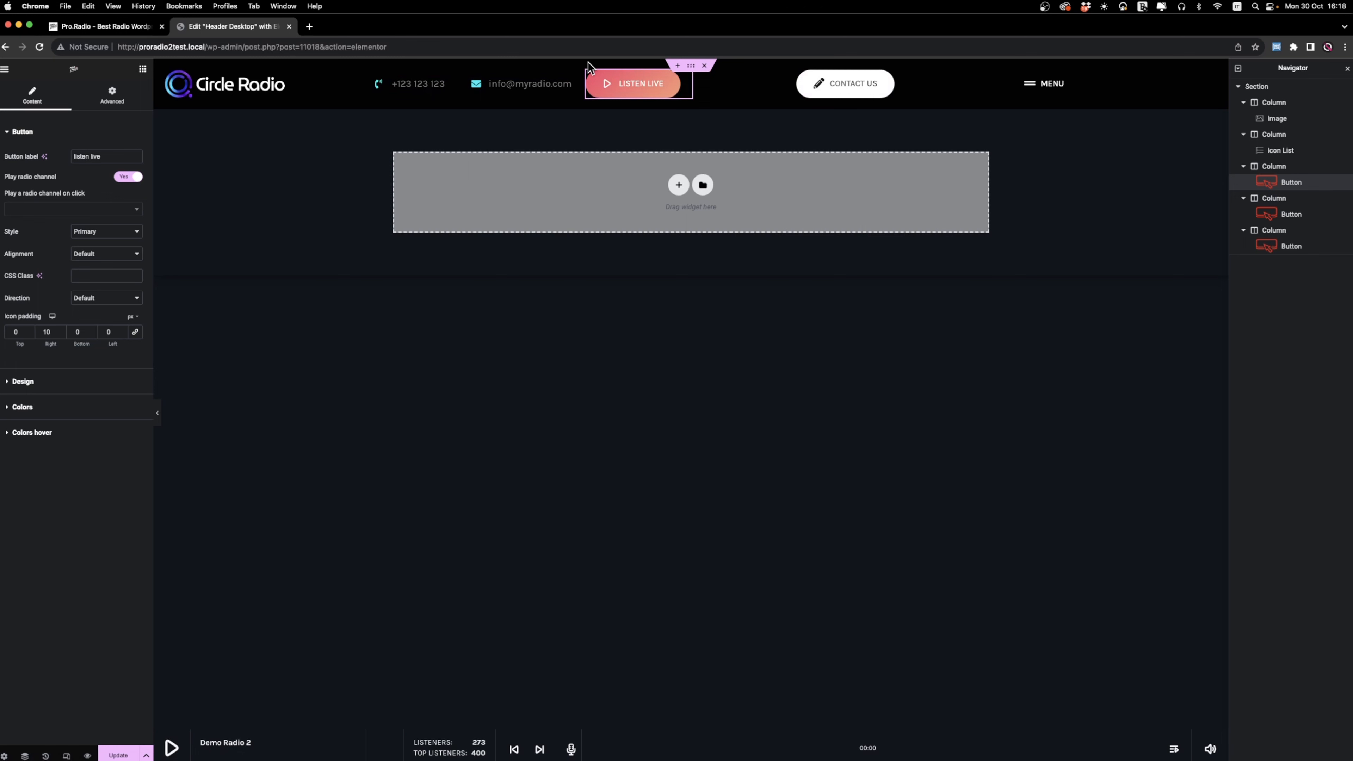
click(591, 76)
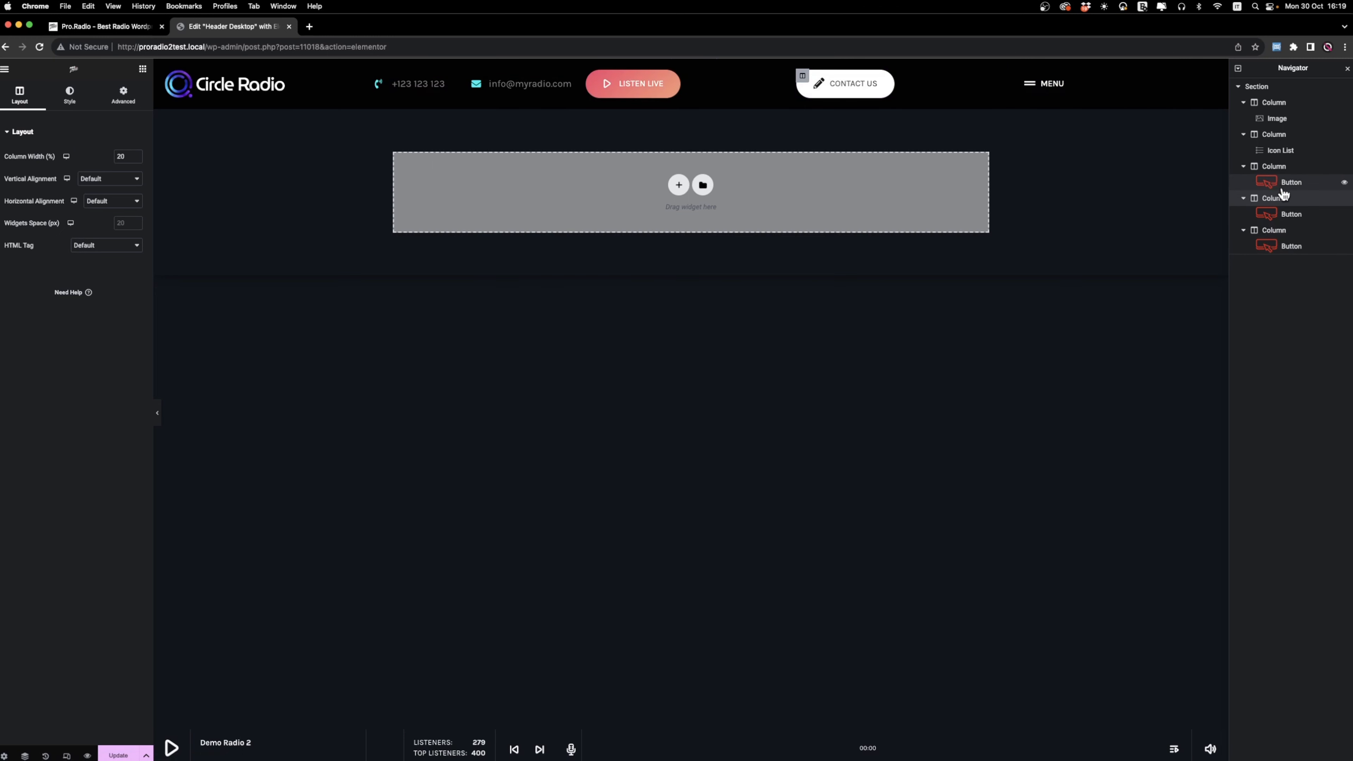
Move the Listen Live, Contact Us and MENU buttons into the icon list's column, directly below the icon list.
drag(1288, 184, 1290, 159)
drag(1285, 230, 1279, 178)
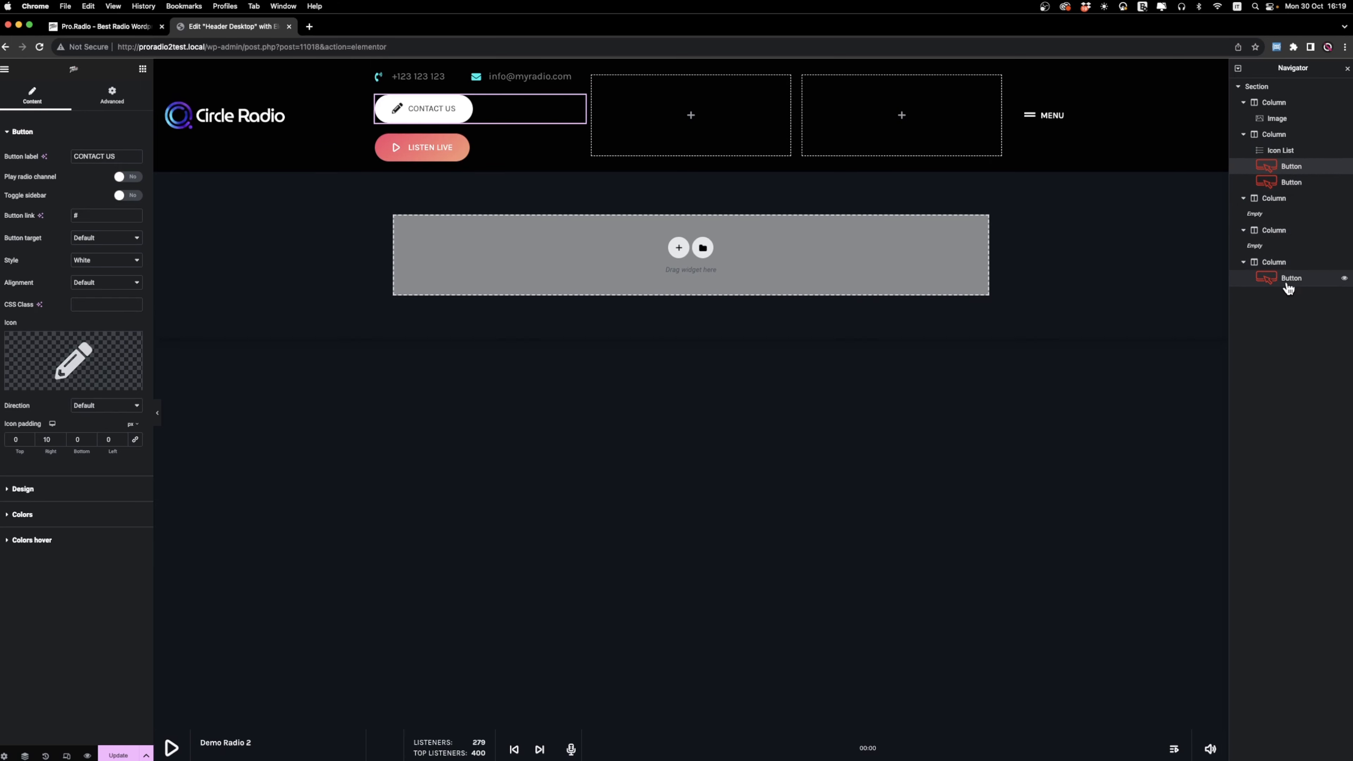
drag(1288, 282, 1279, 163)
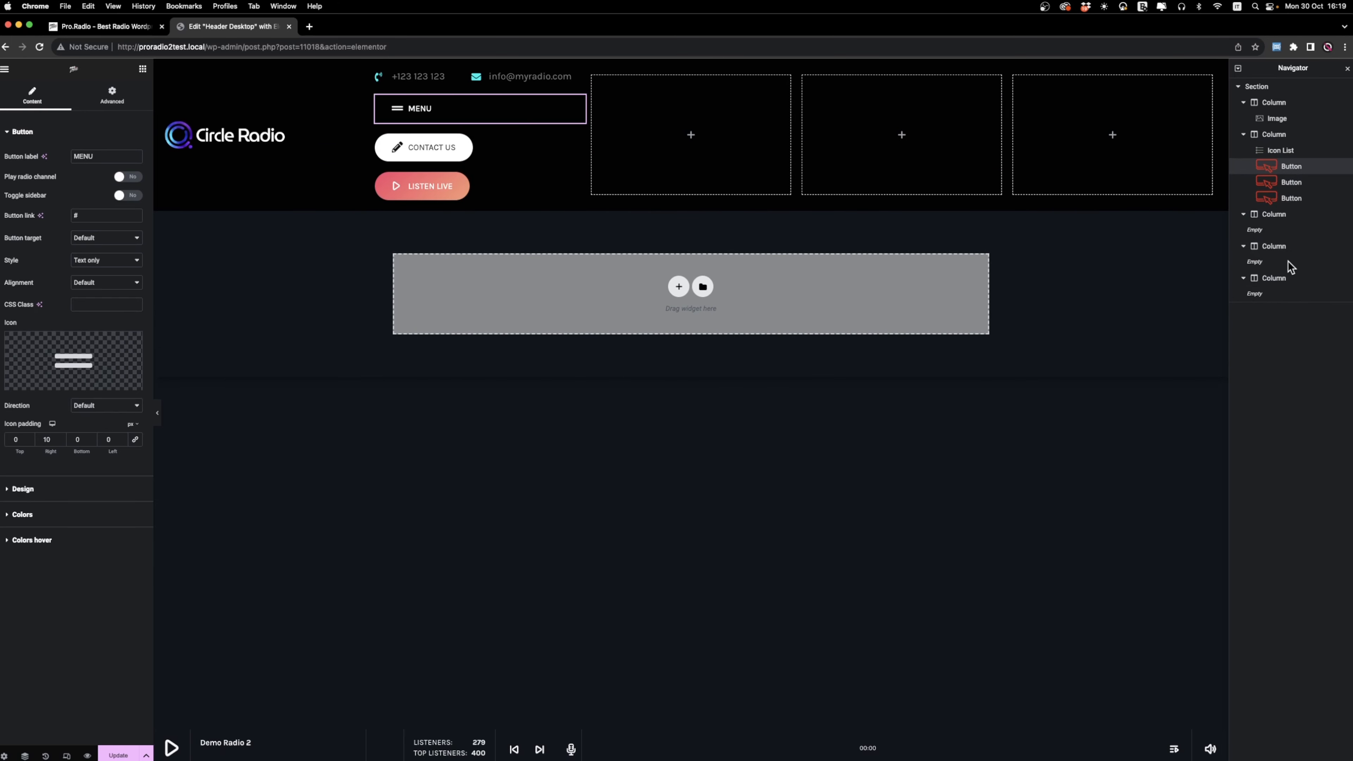
Delete the three empty columns and set the width of the column holding the icon list and buttons to 80%.
right_click(1286, 276)
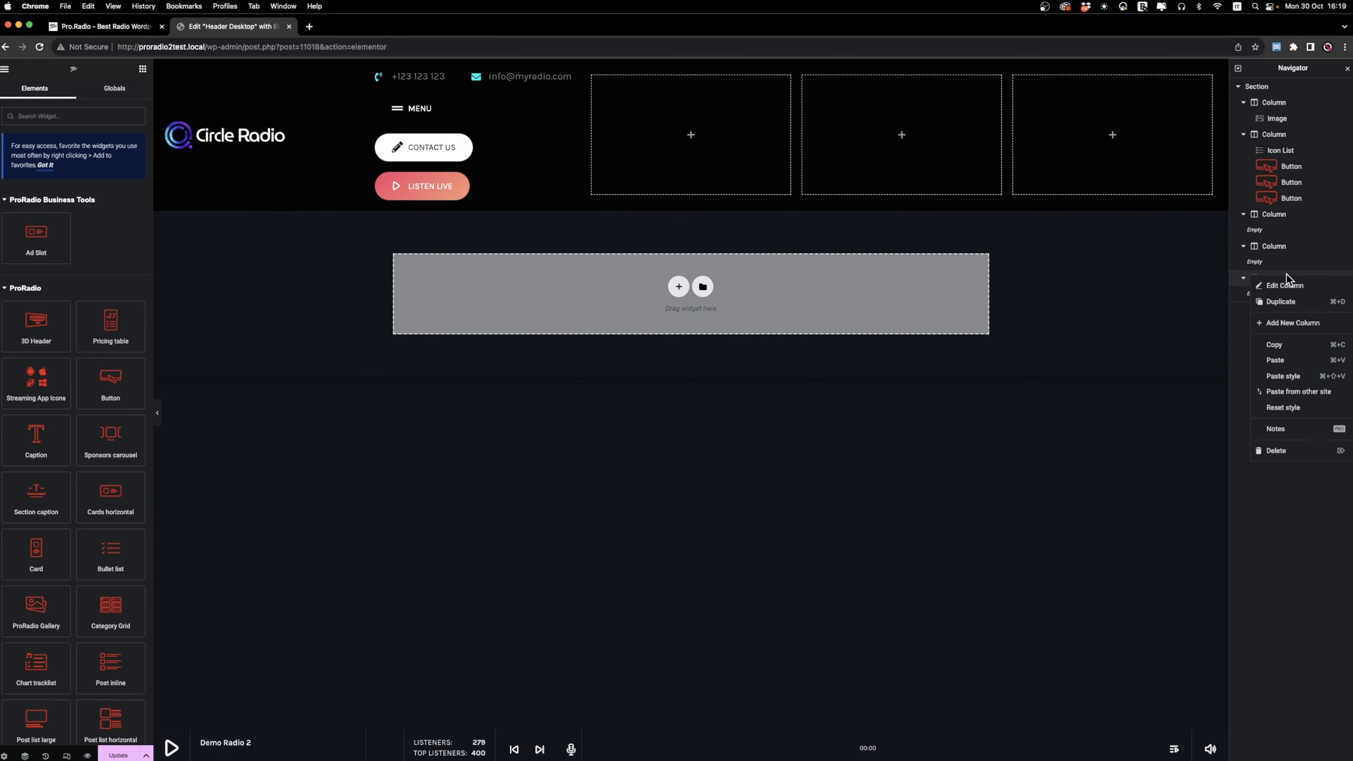
click(1277, 451)
right_click(1273, 249)
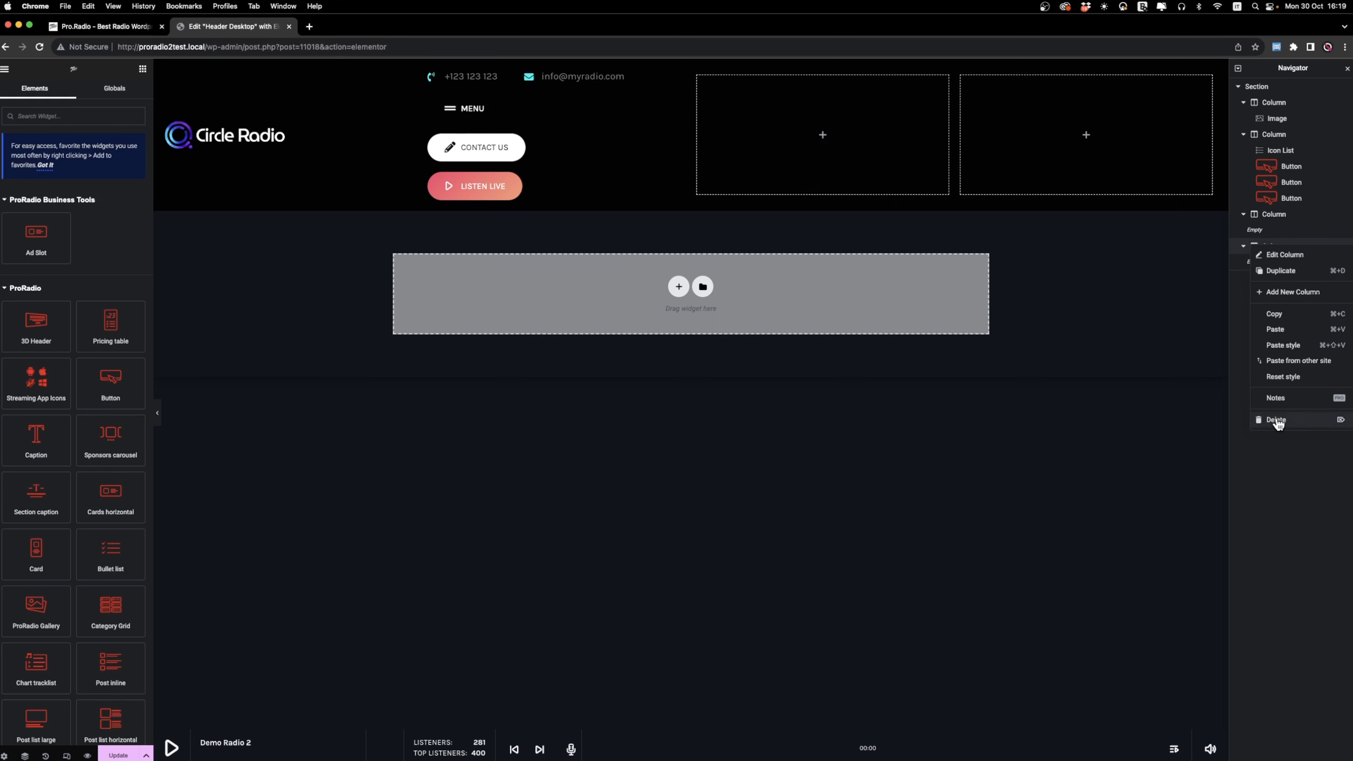
click(1276, 424)
right_click(1268, 216)
click(1275, 392)
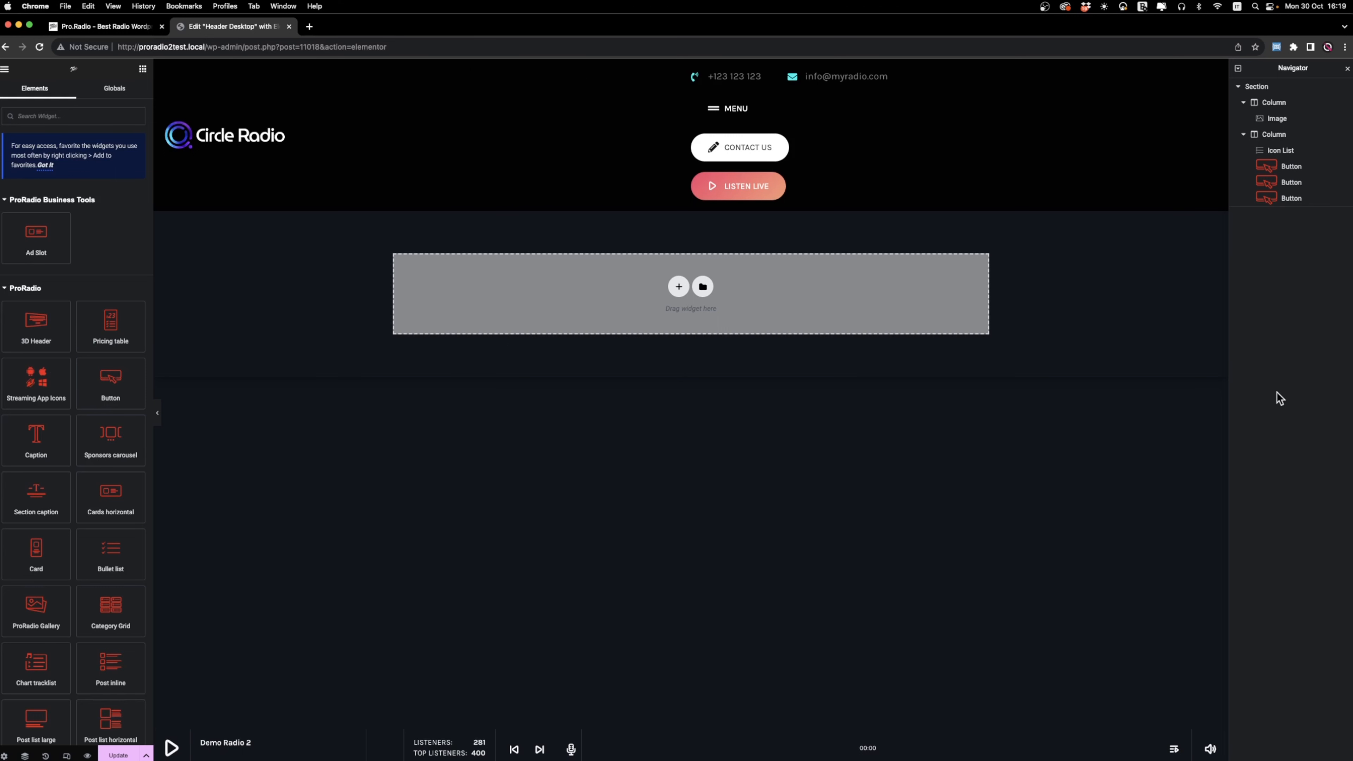
click(1279, 137)
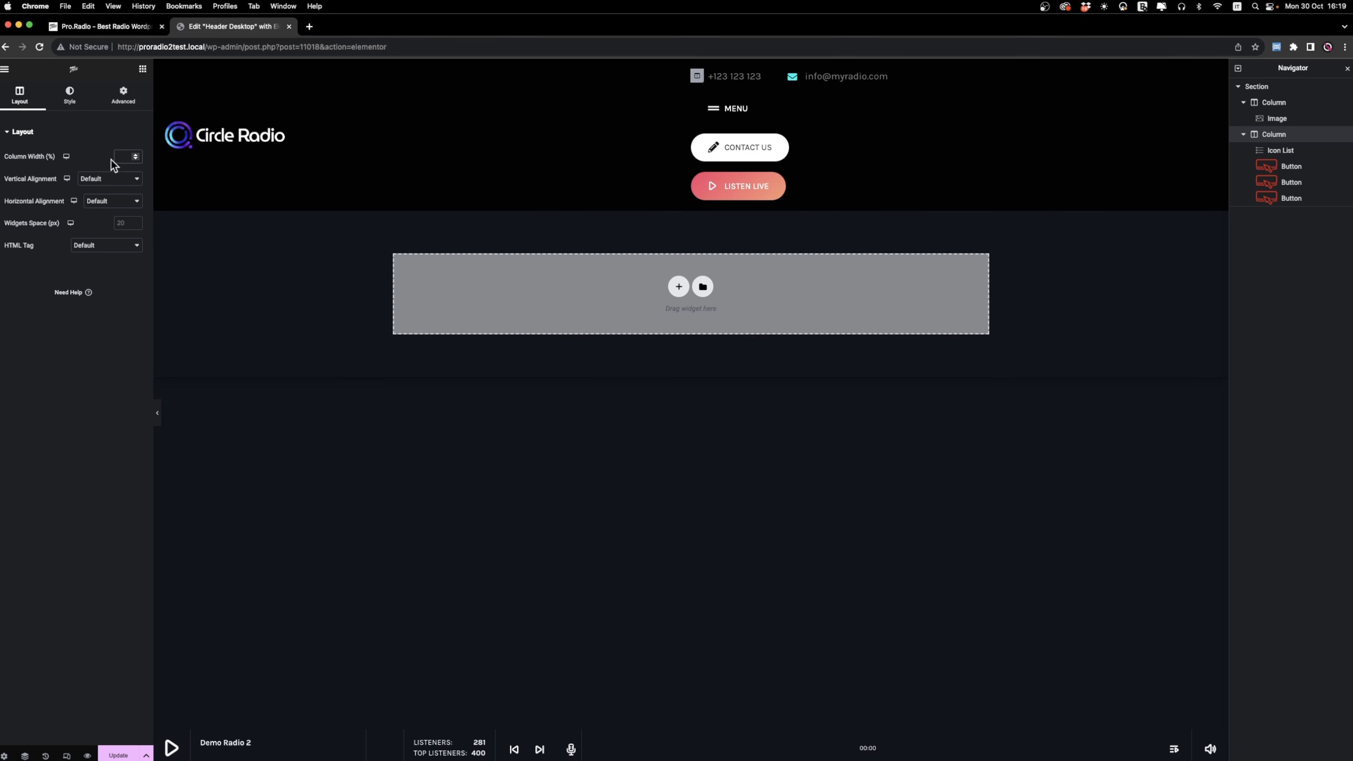
text(80)
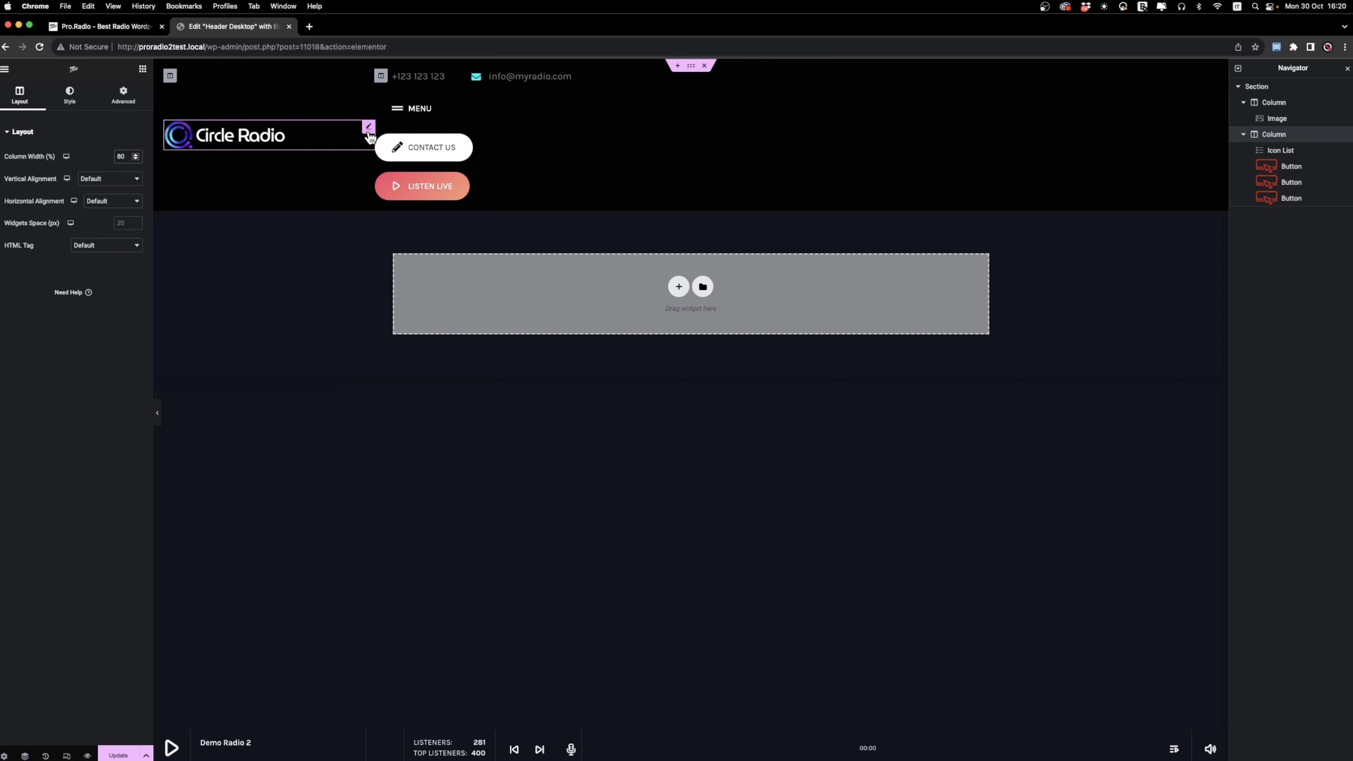
Set the width of the contact icon list and of the MENU button to Inline (auto).
click(461, 77)
click(123, 94)
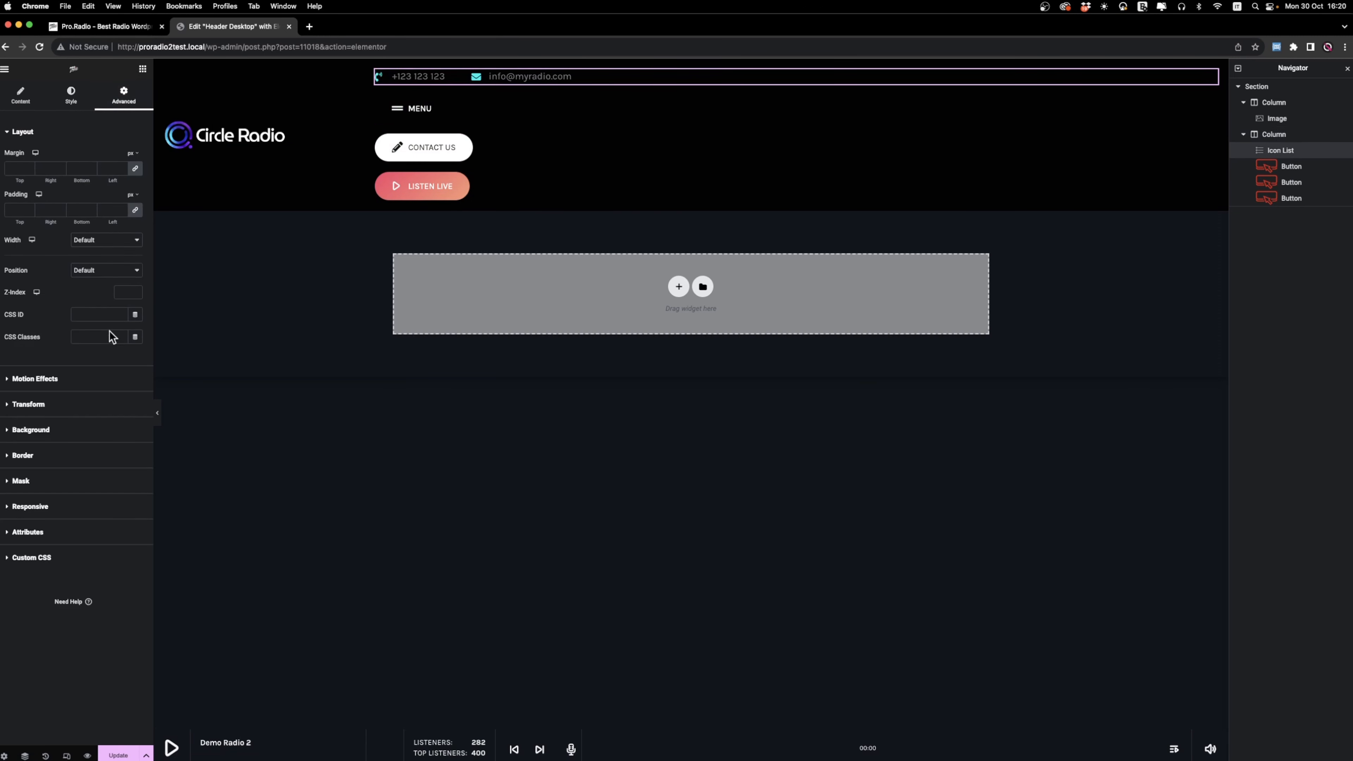
click(100, 243)
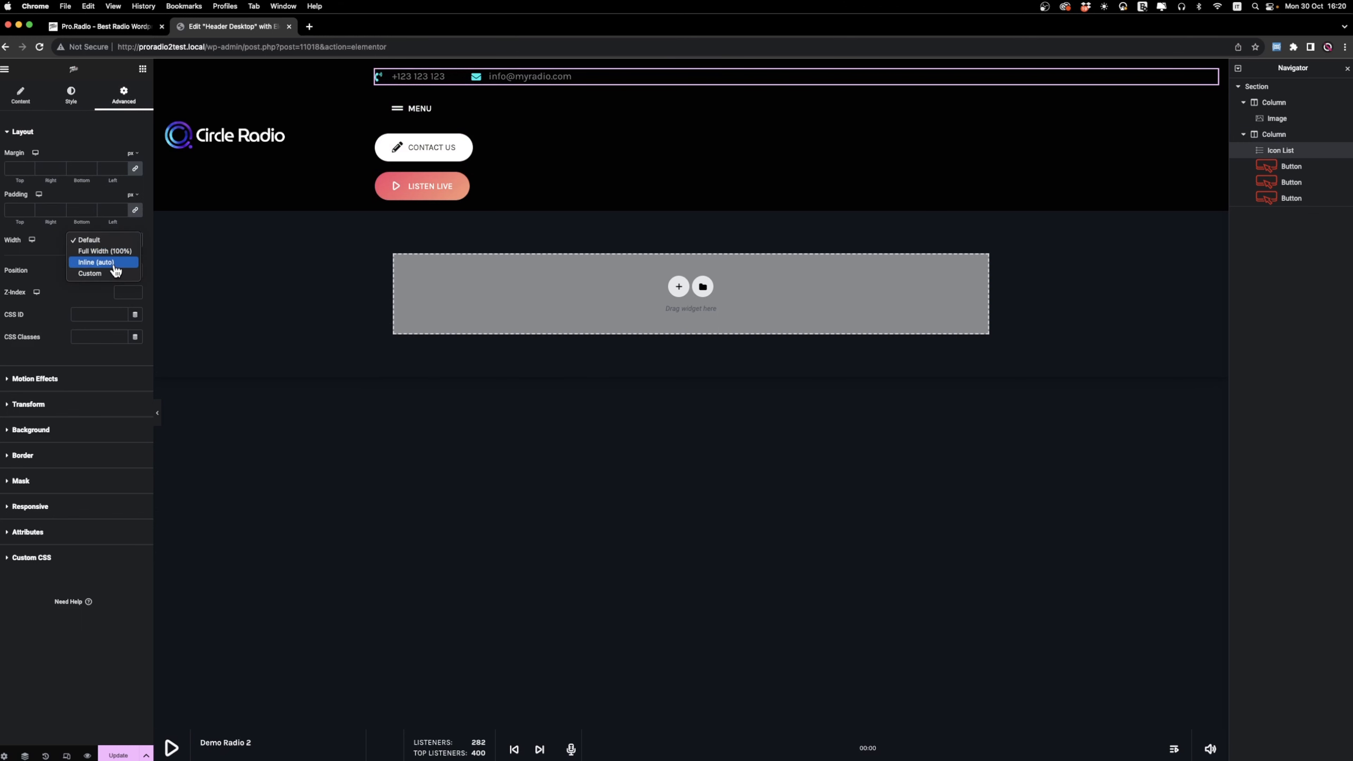
click(99, 263)
click(472, 109)
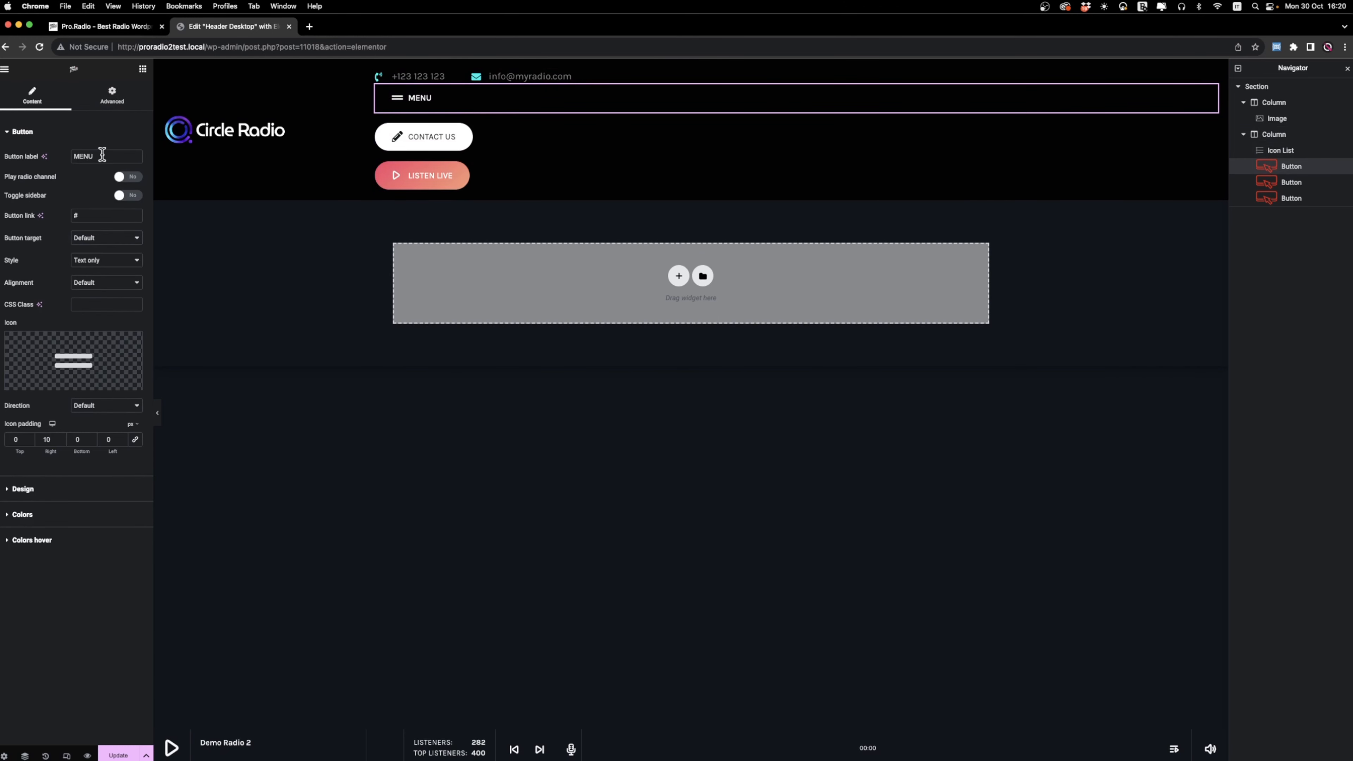
click(112, 95)
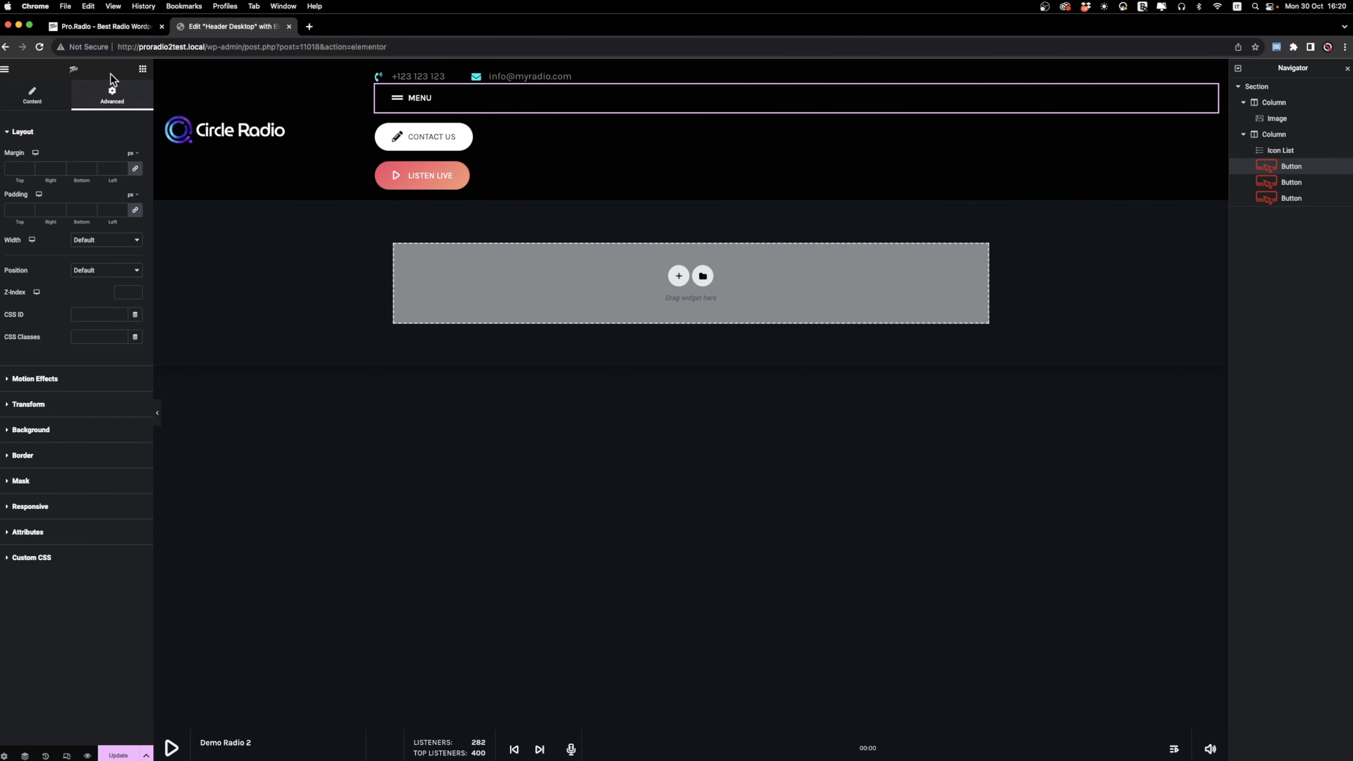
click(95, 242)
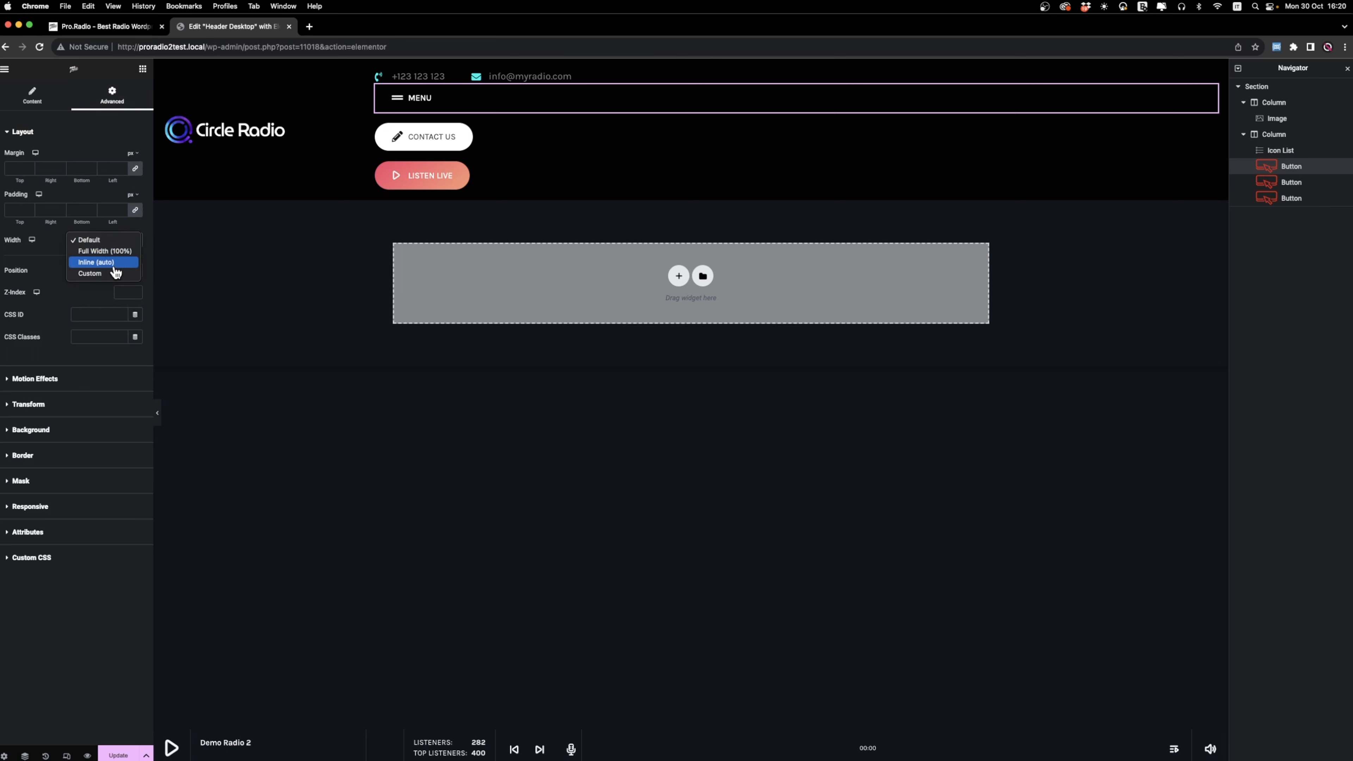
click(98, 262)
Set the width of the Contact Us and Listen Live buttons to Inline (auto).
click(535, 104)
click(104, 96)
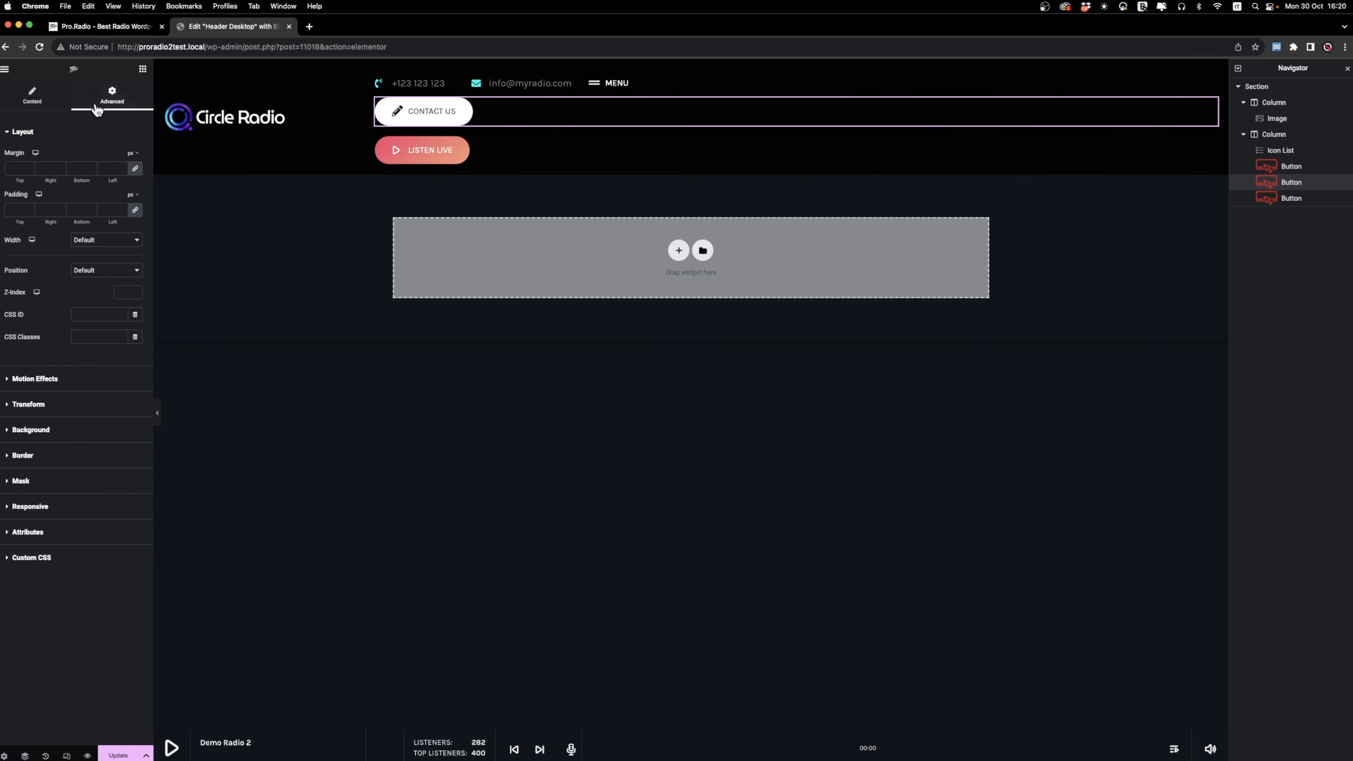
click(115, 241)
click(107, 262)
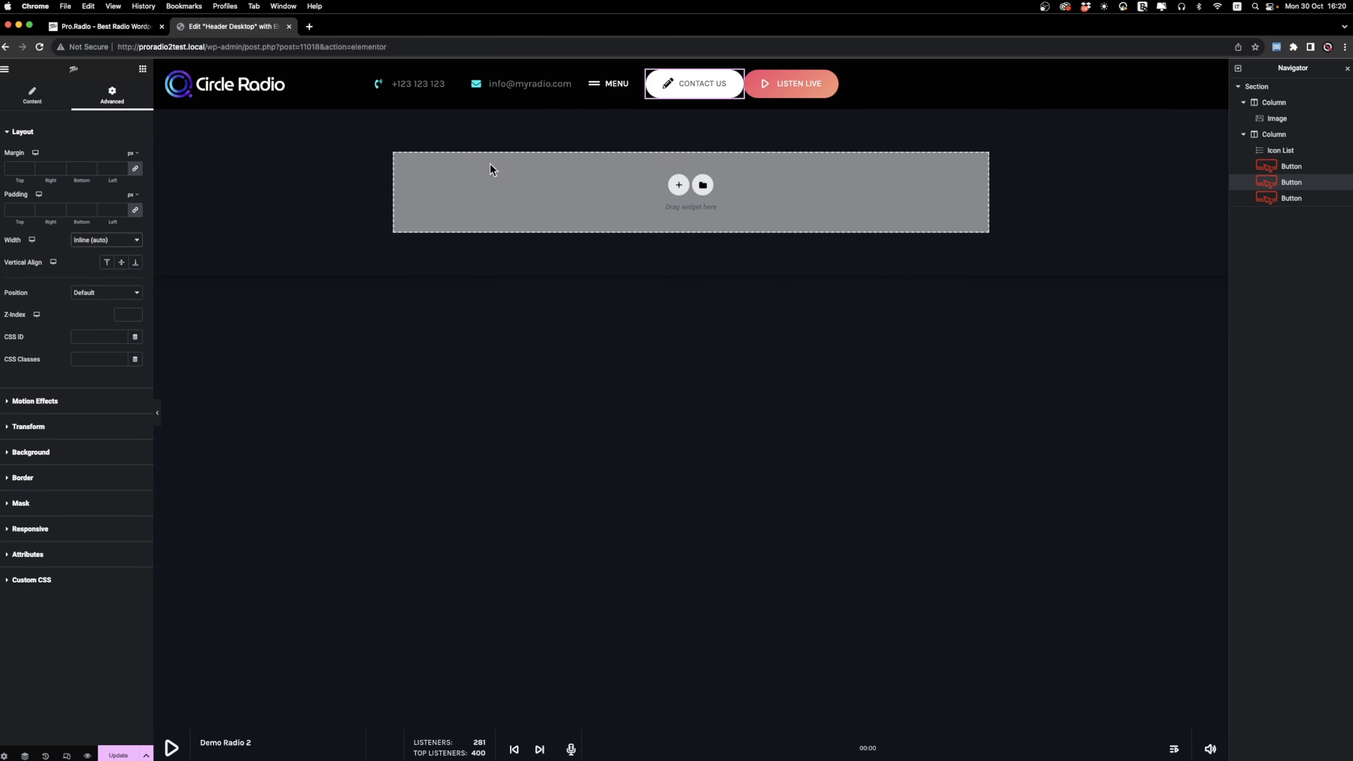
click(899, 84)
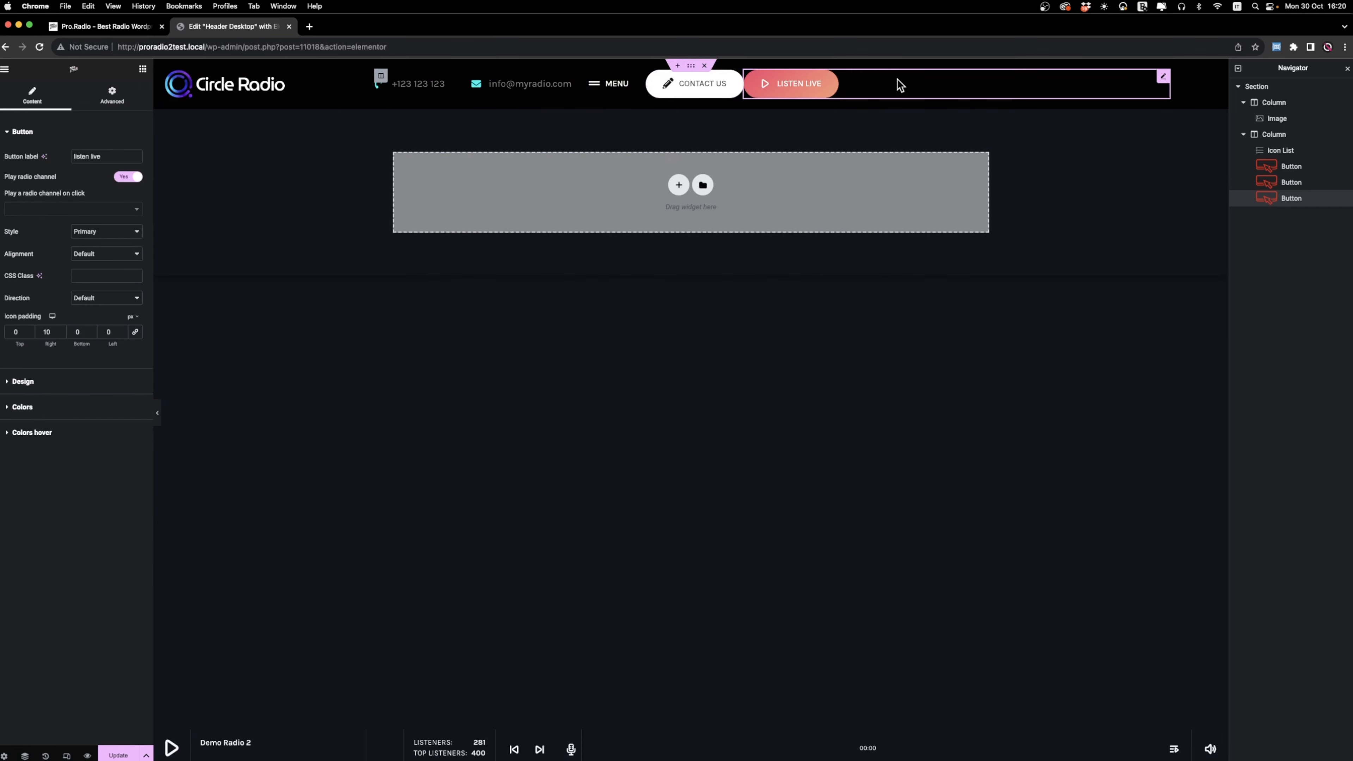
click(123, 101)
click(112, 242)
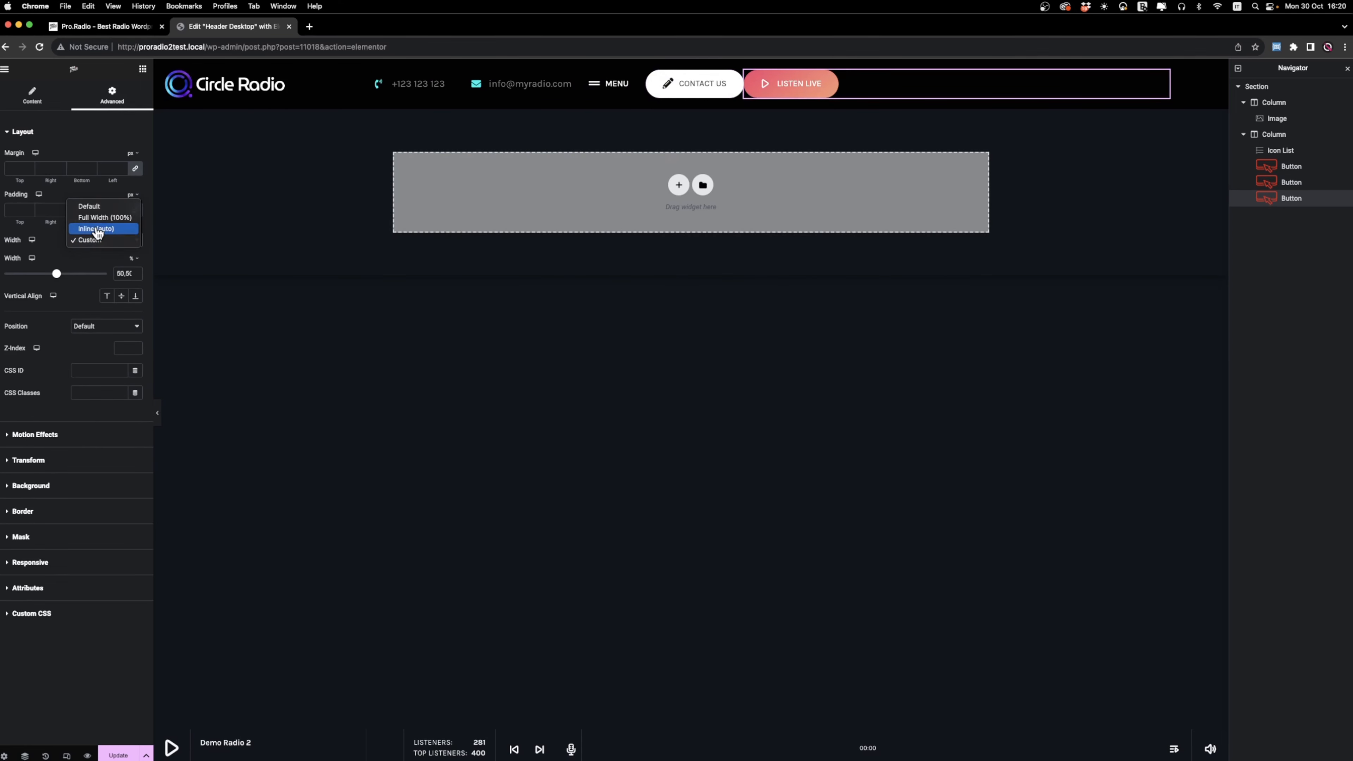
click(109, 228)
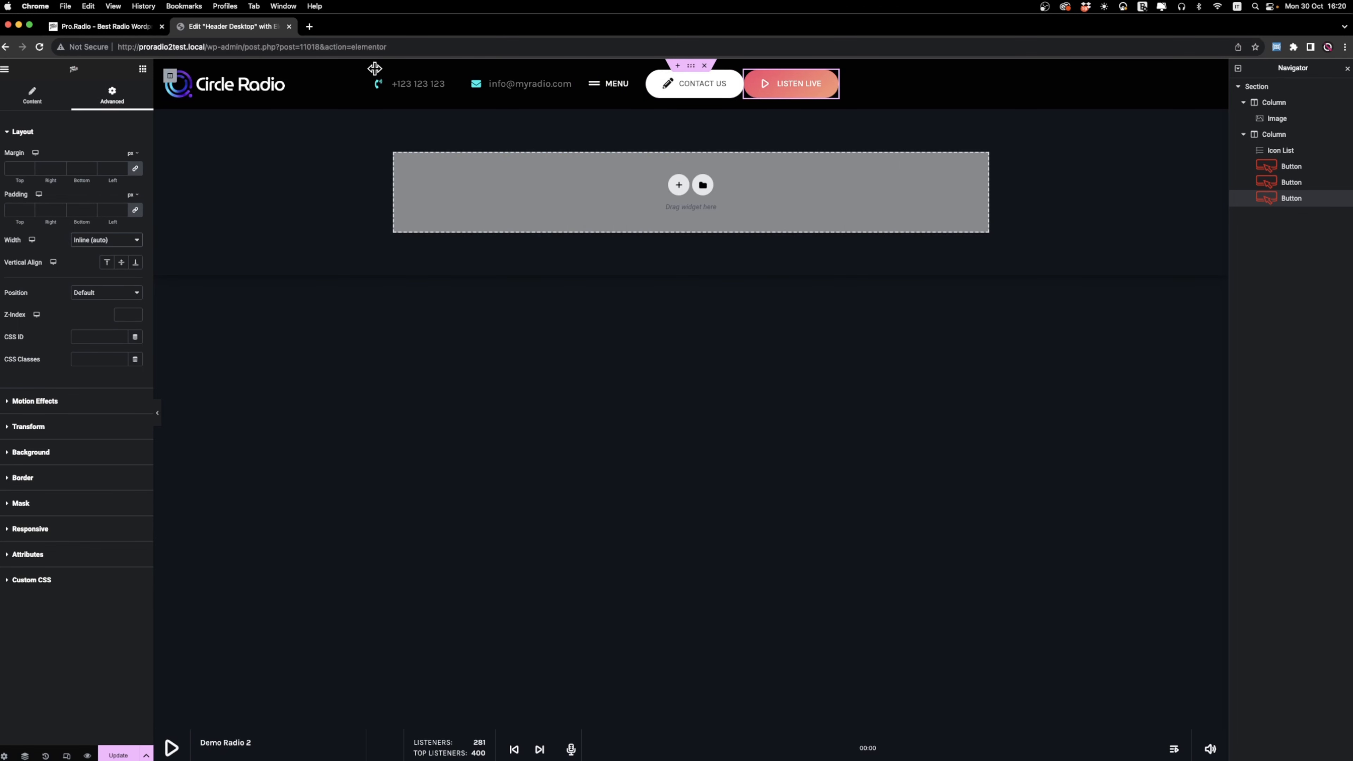
Narrow the column holding the icon list and buttons to about 65.7% and set its horizontal alignment to End.
drag(375, 68, 529, 78)
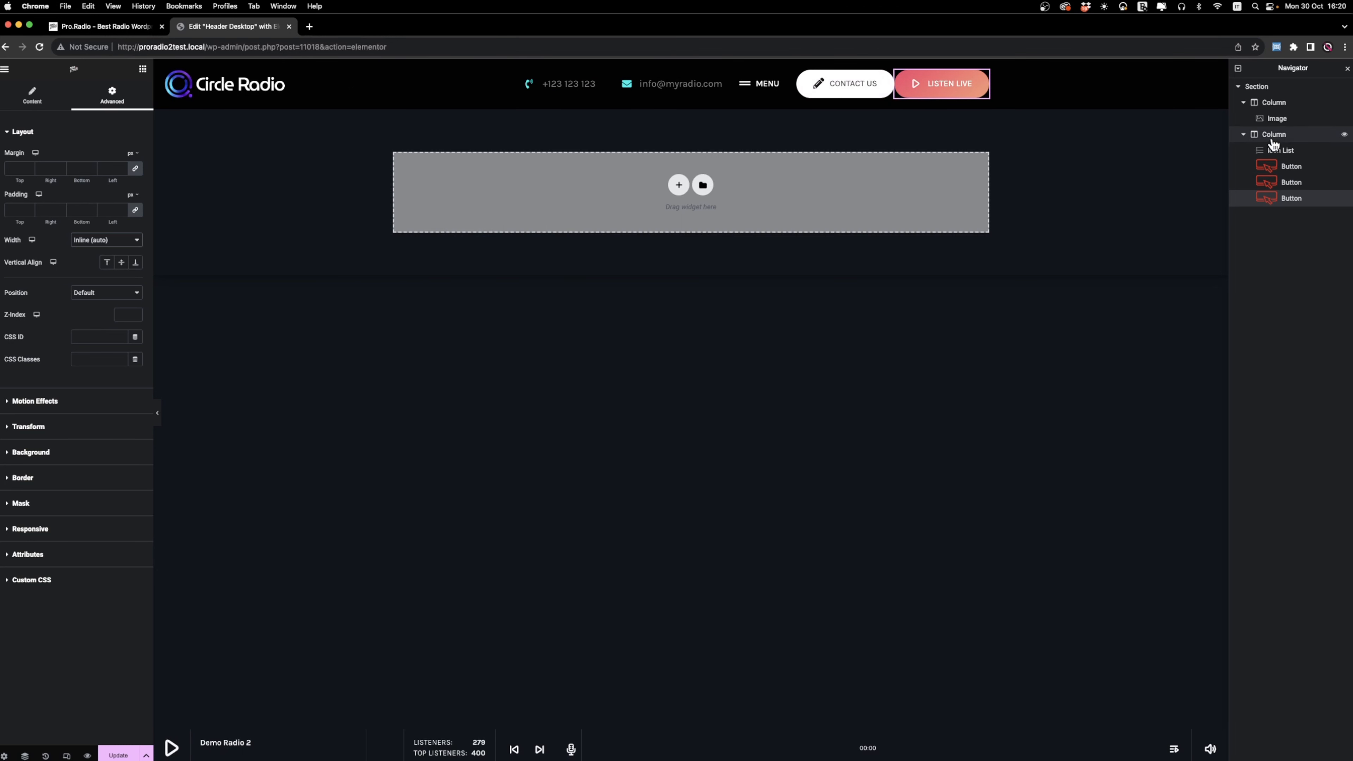
click(1286, 136)
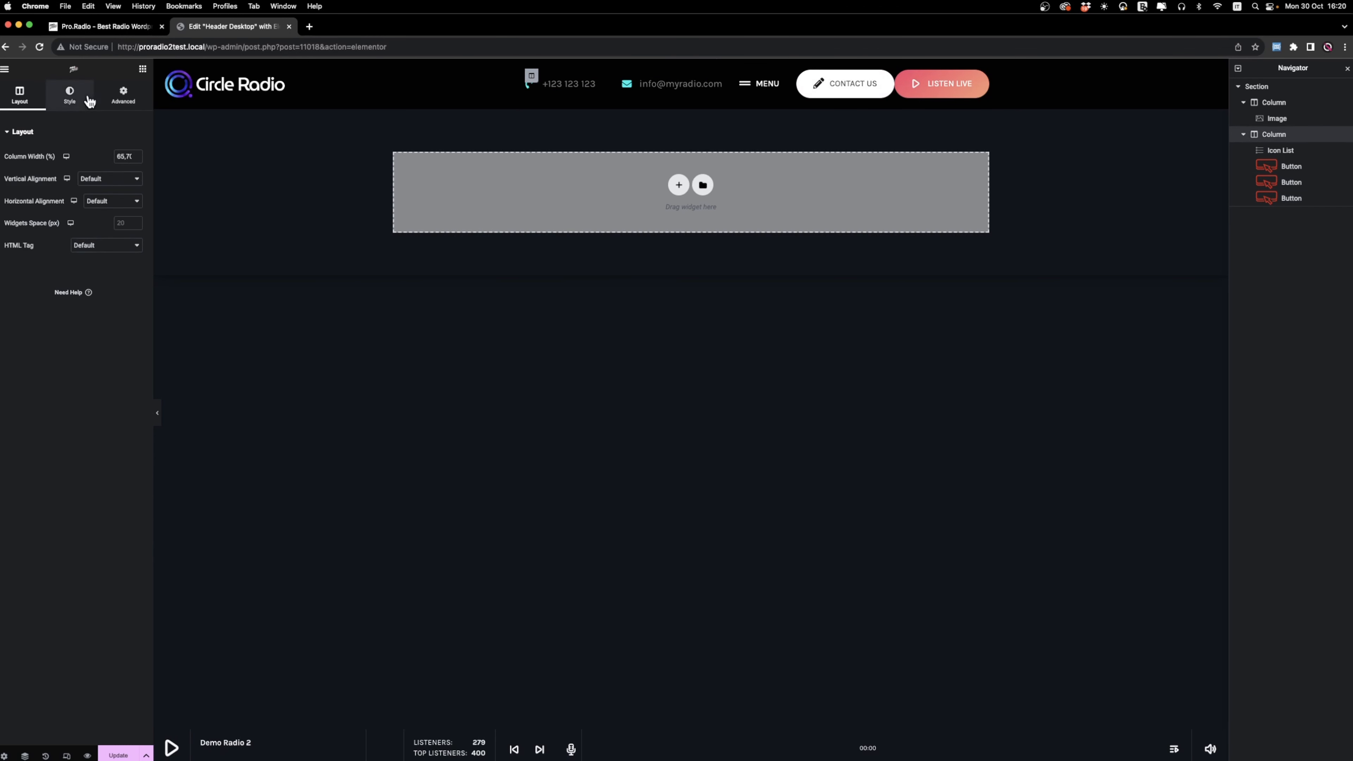
click(116, 203)
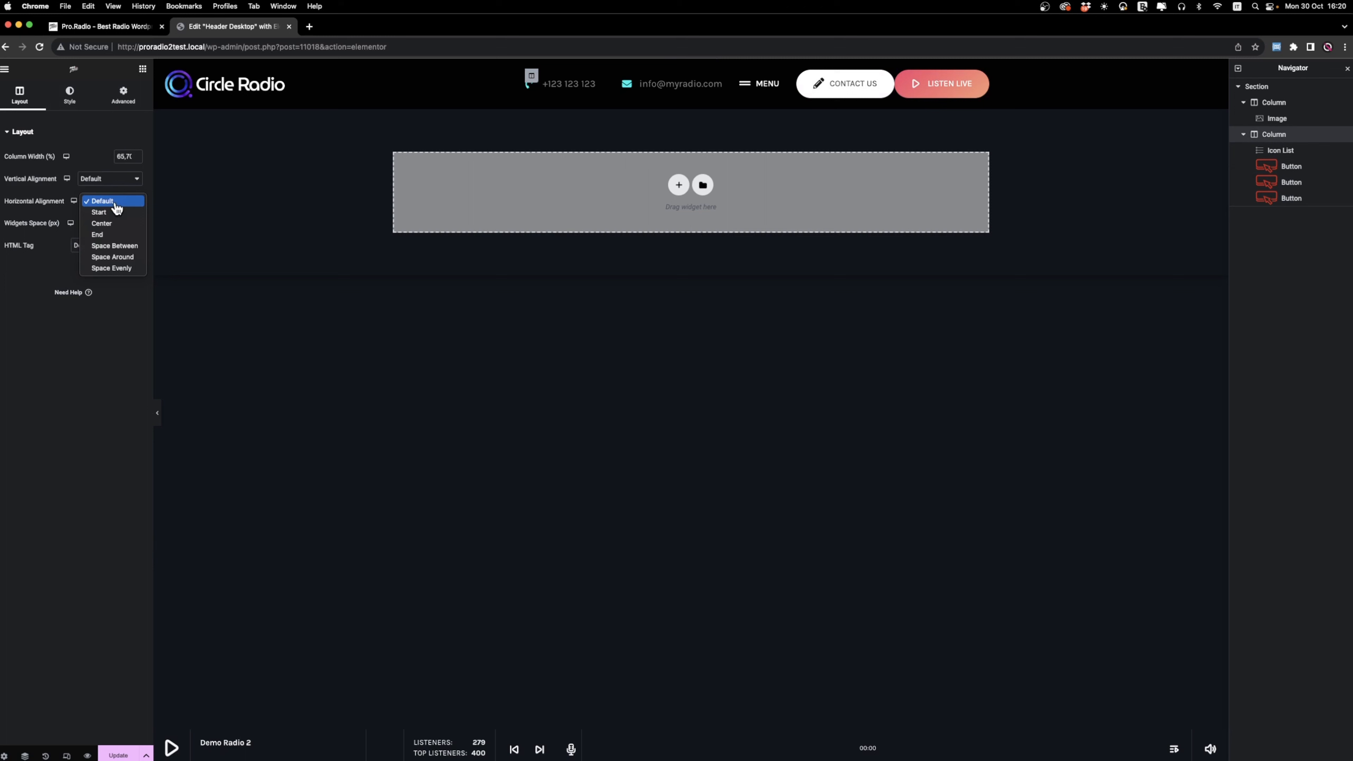
click(112, 235)
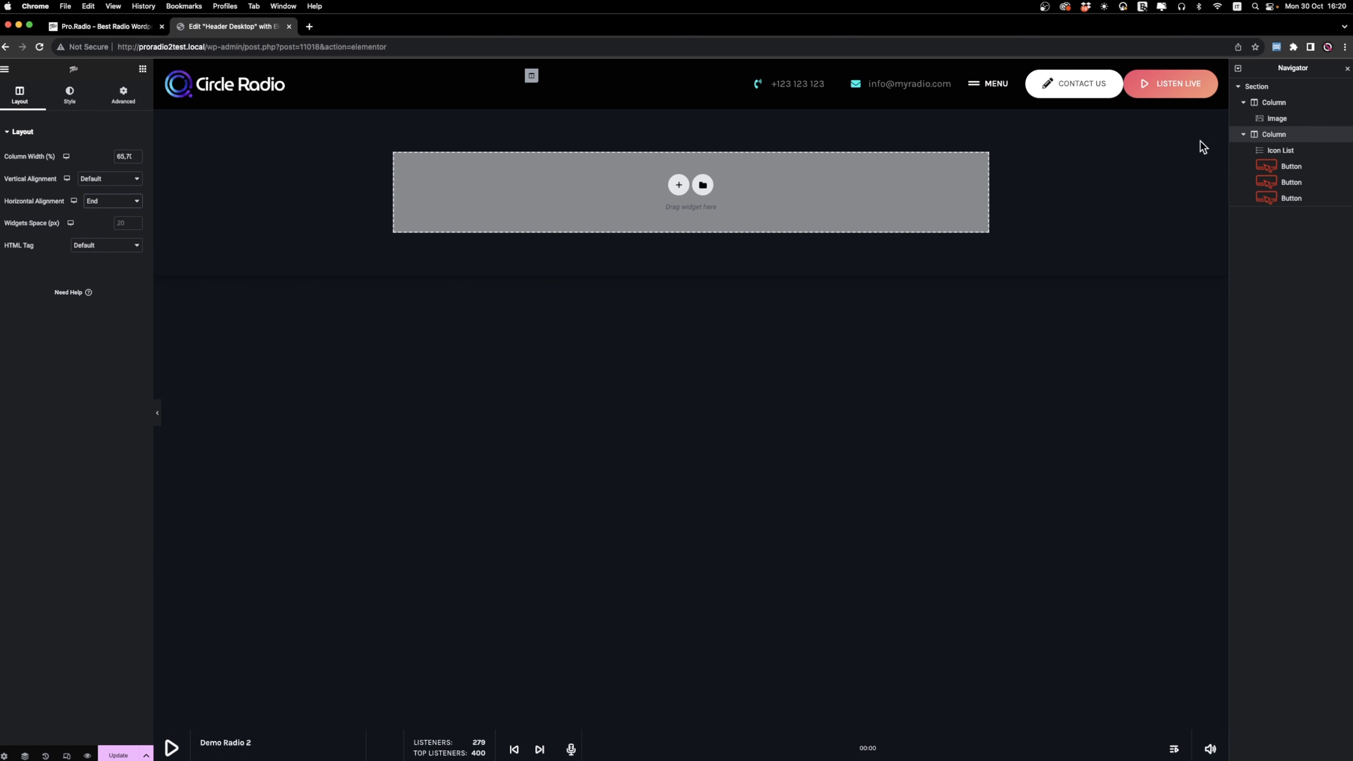
Set the left margin of the Listen Live button to 20 px.
right_click(1177, 88)
click(1198, 102)
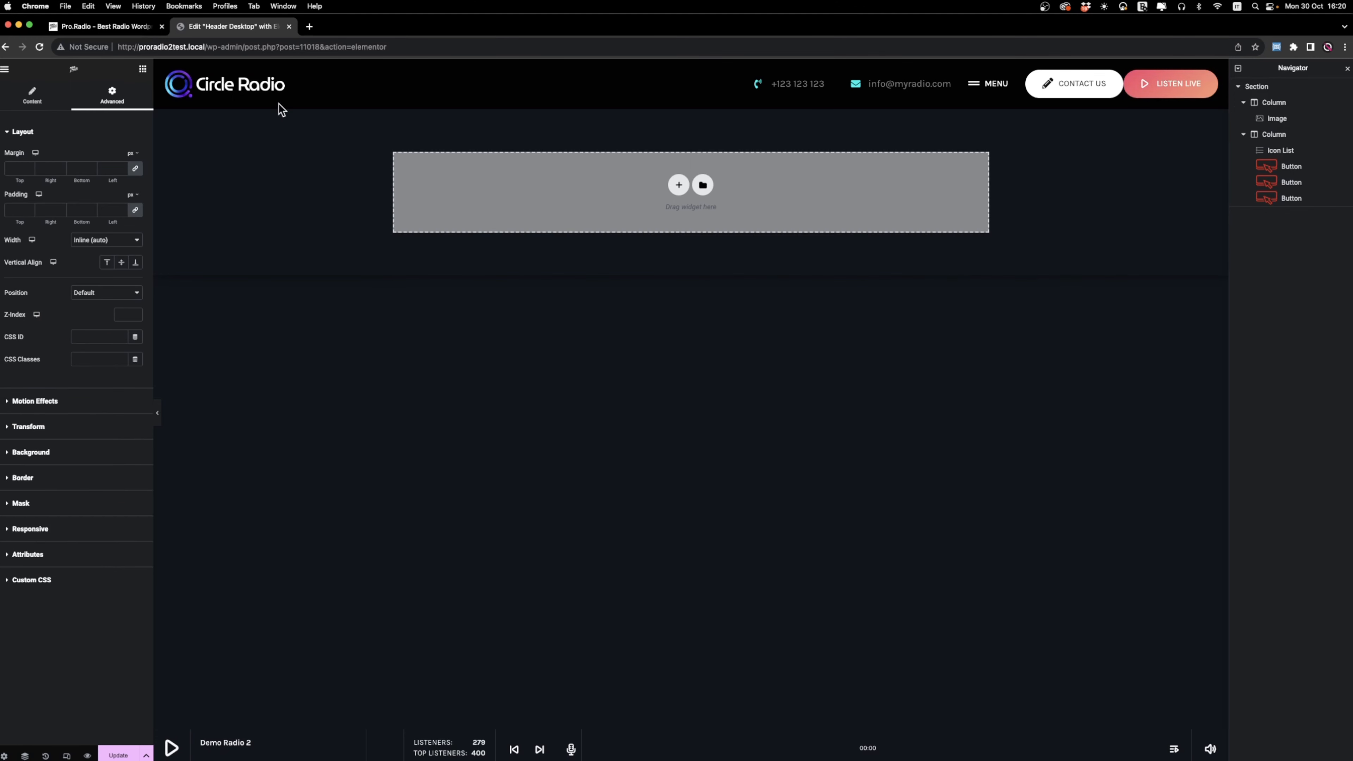
click(104, 170)
text(2)
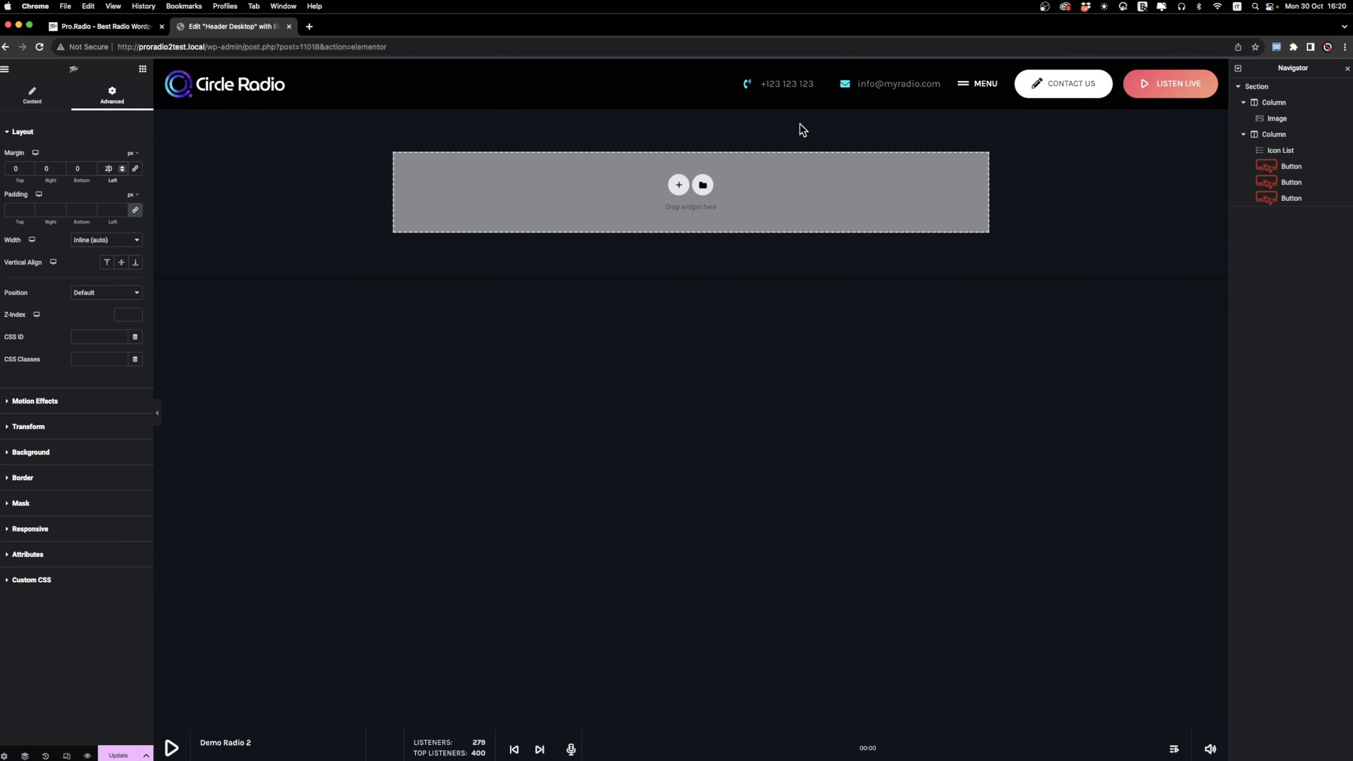
Add a single-column section below the header row with Full Width content and No Gap between columns.
click(679, 185)
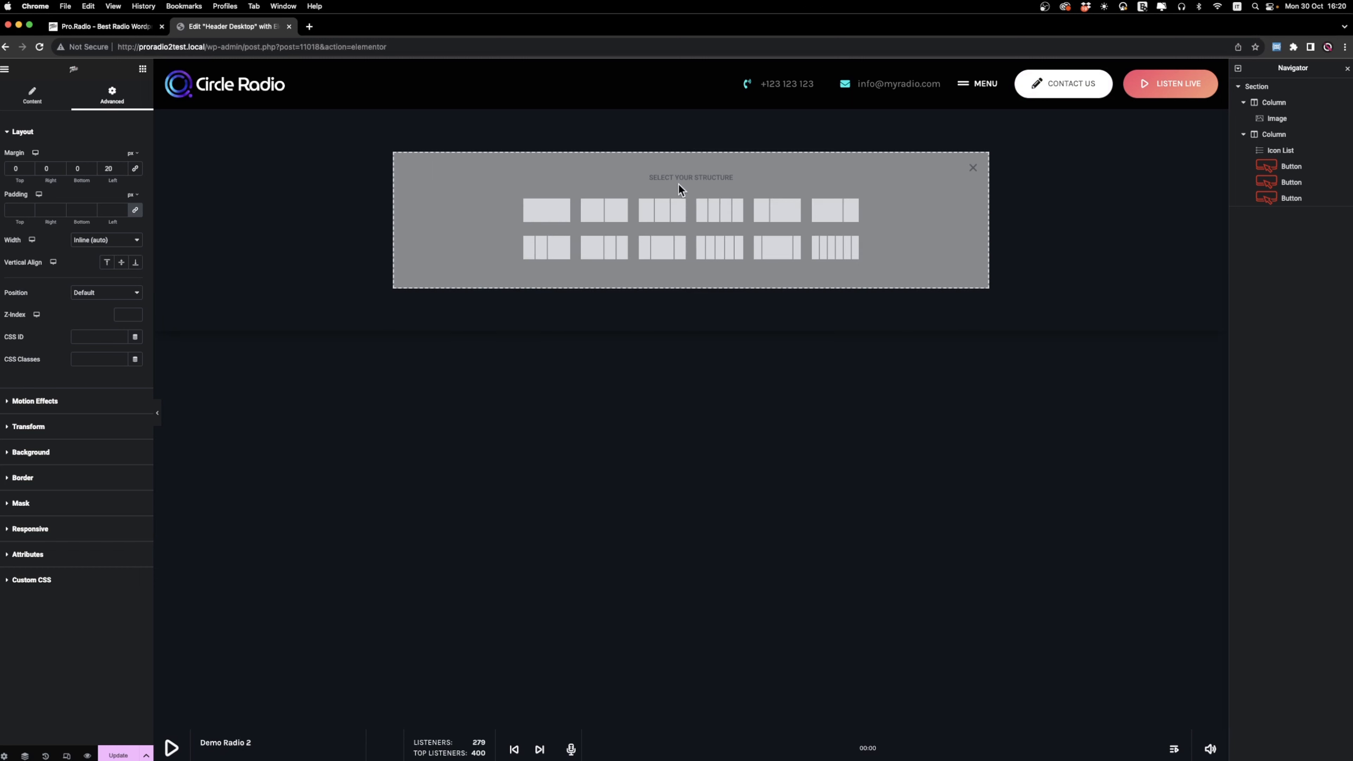
click(540, 211)
right_click(189, 123)
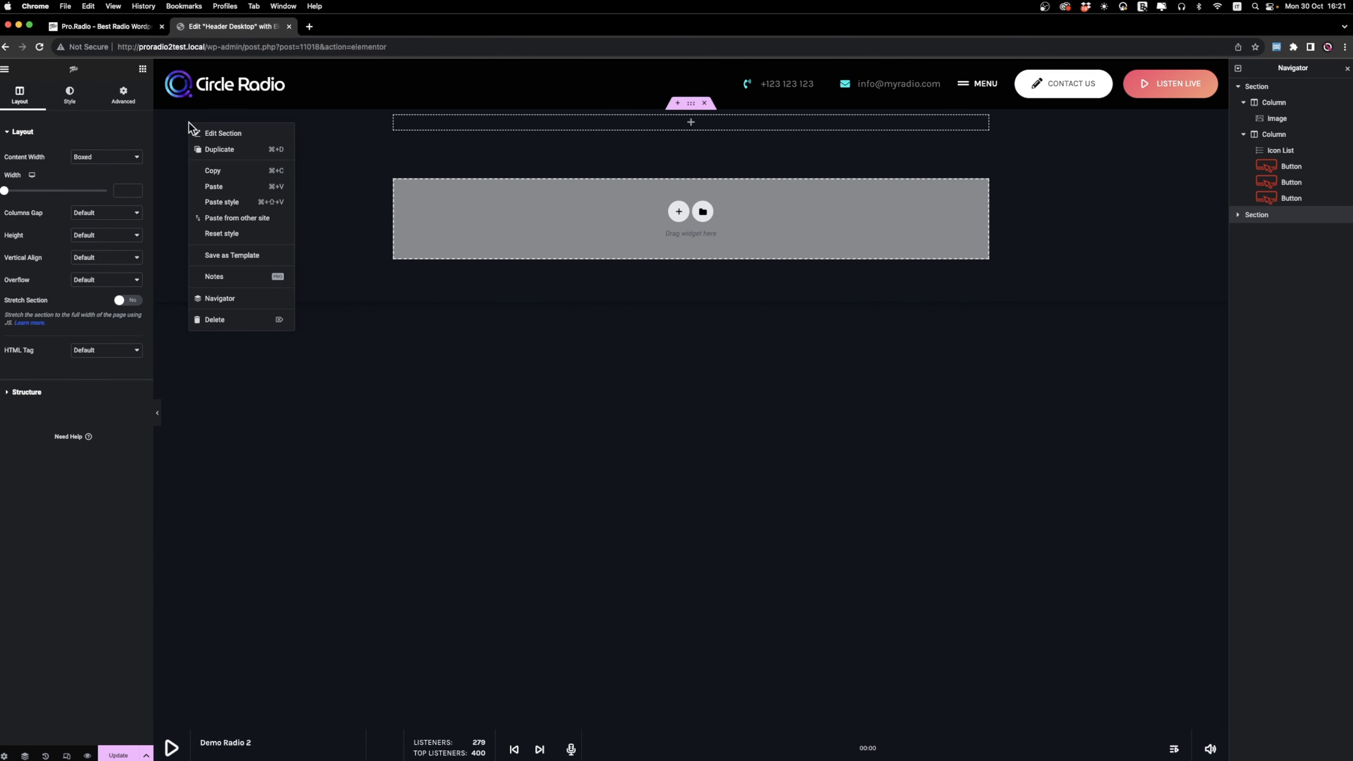
click(230, 139)
click(109, 158)
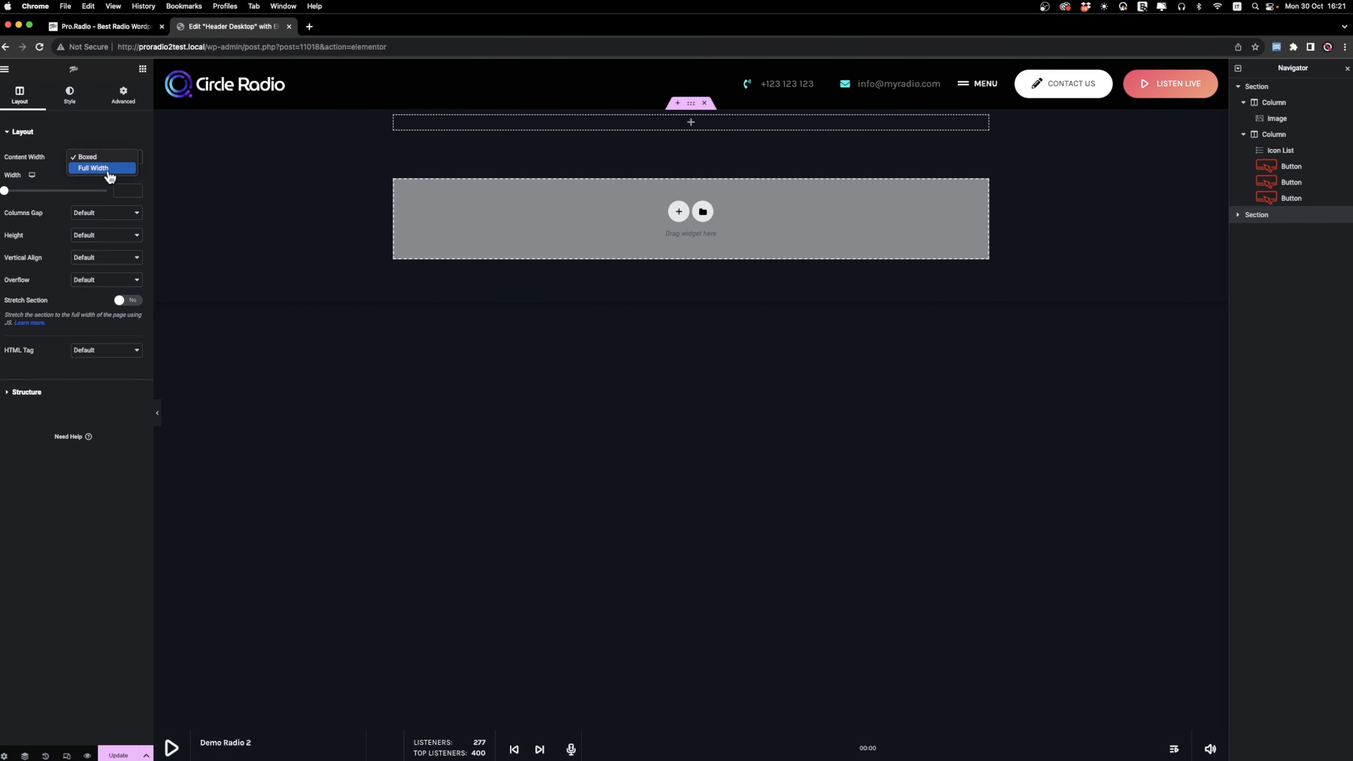
click(110, 168)
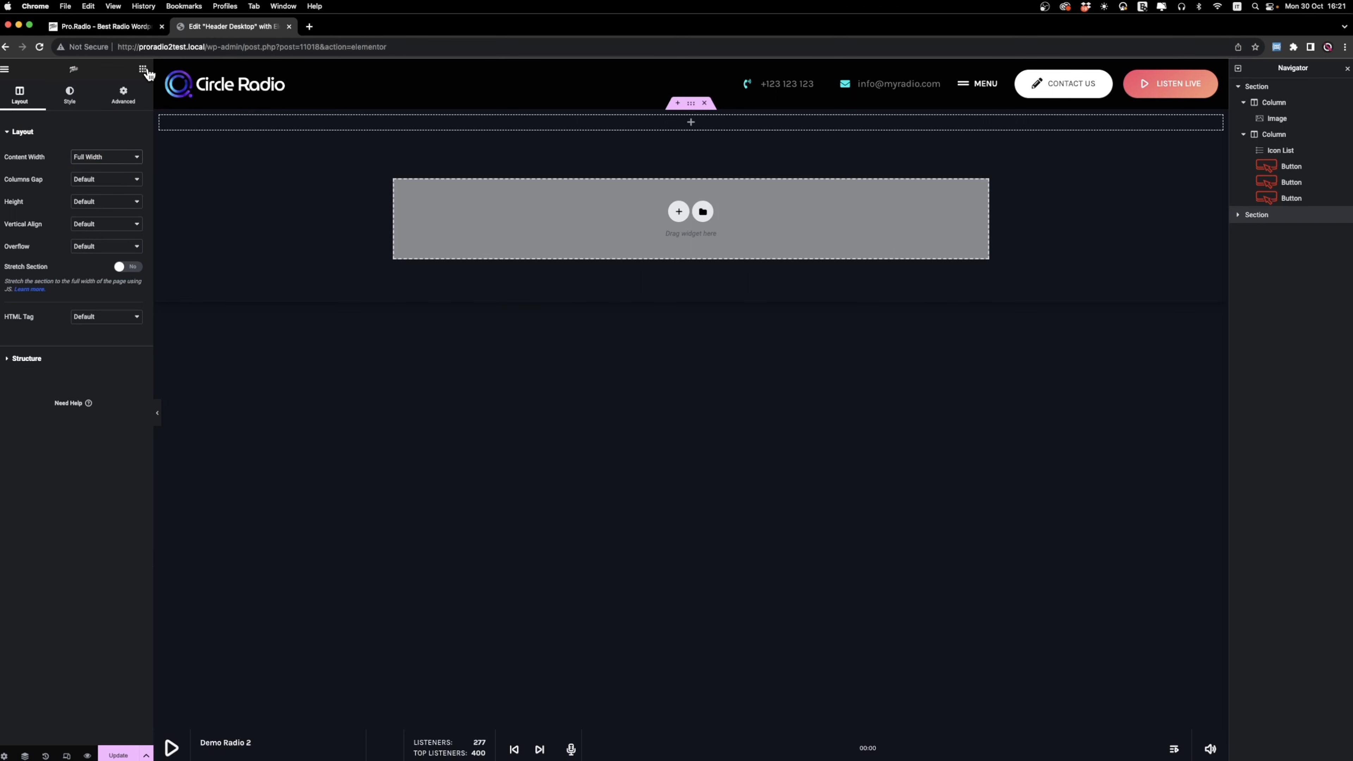
click(88, 186)
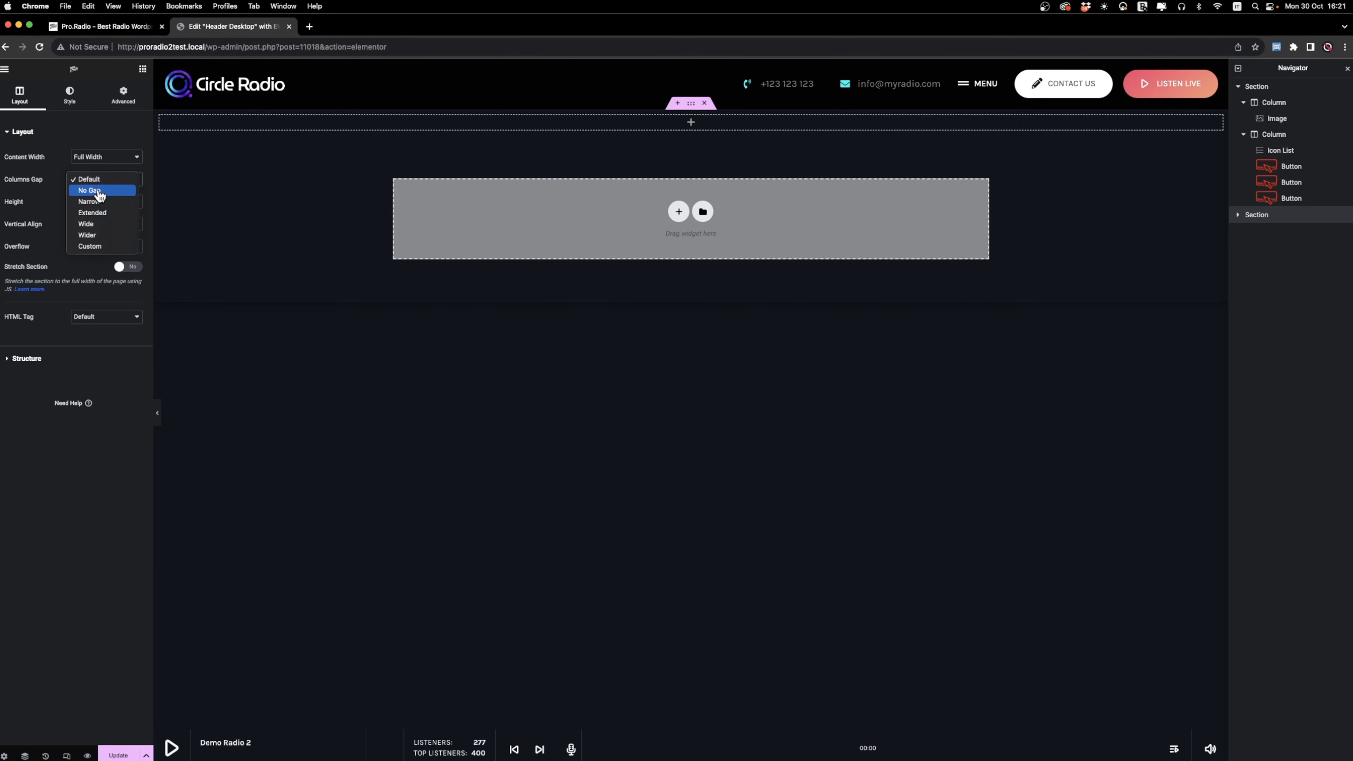
click(177, 143)
Find the ProRadio Menu widget and place it in the new section.
click(143, 68)
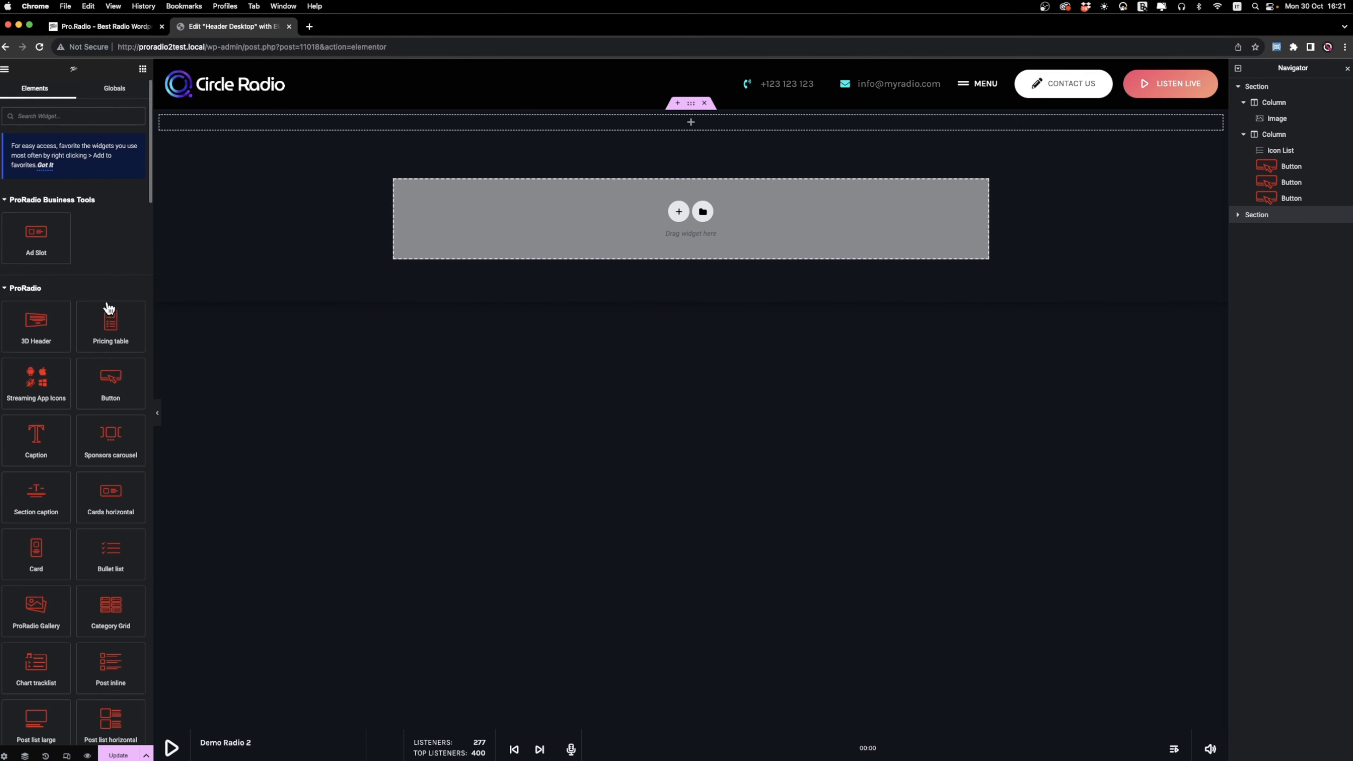
text(MENU)
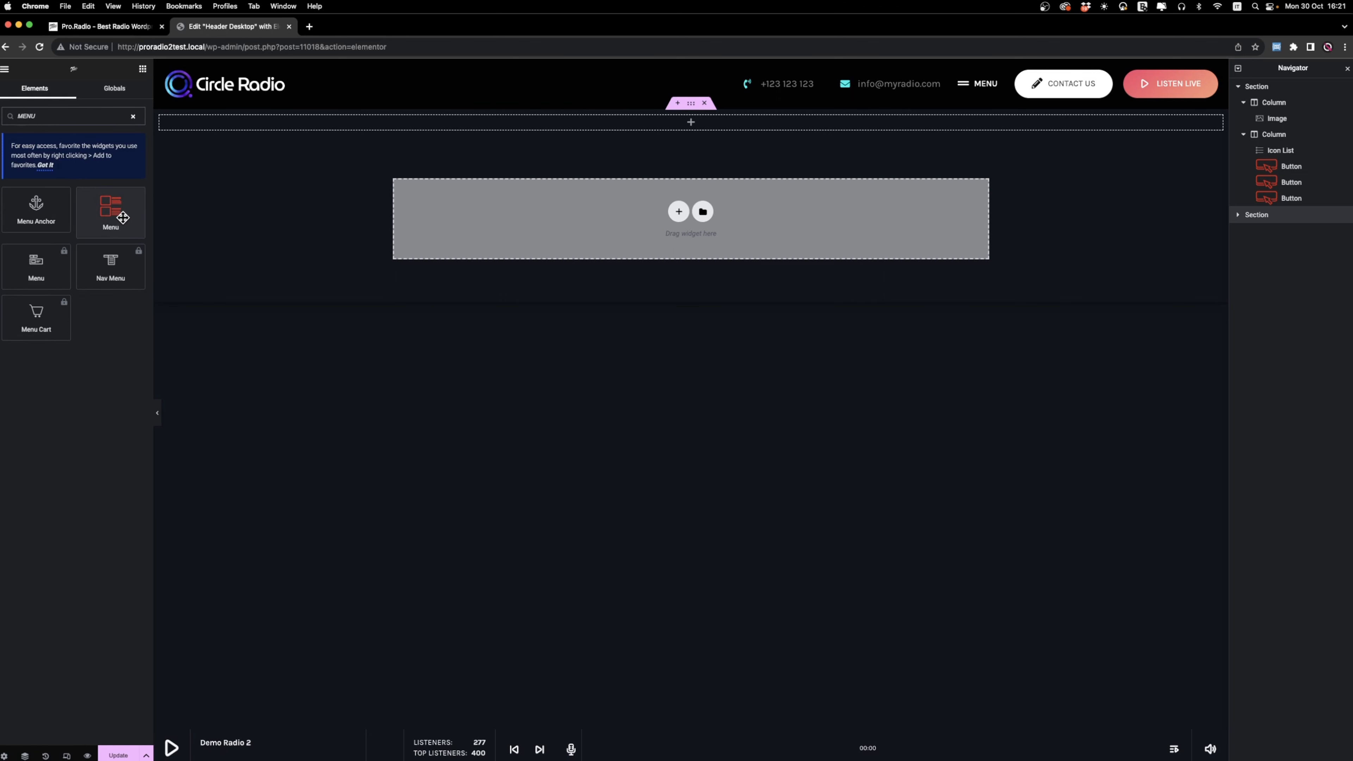
drag(123, 218, 186, 118)
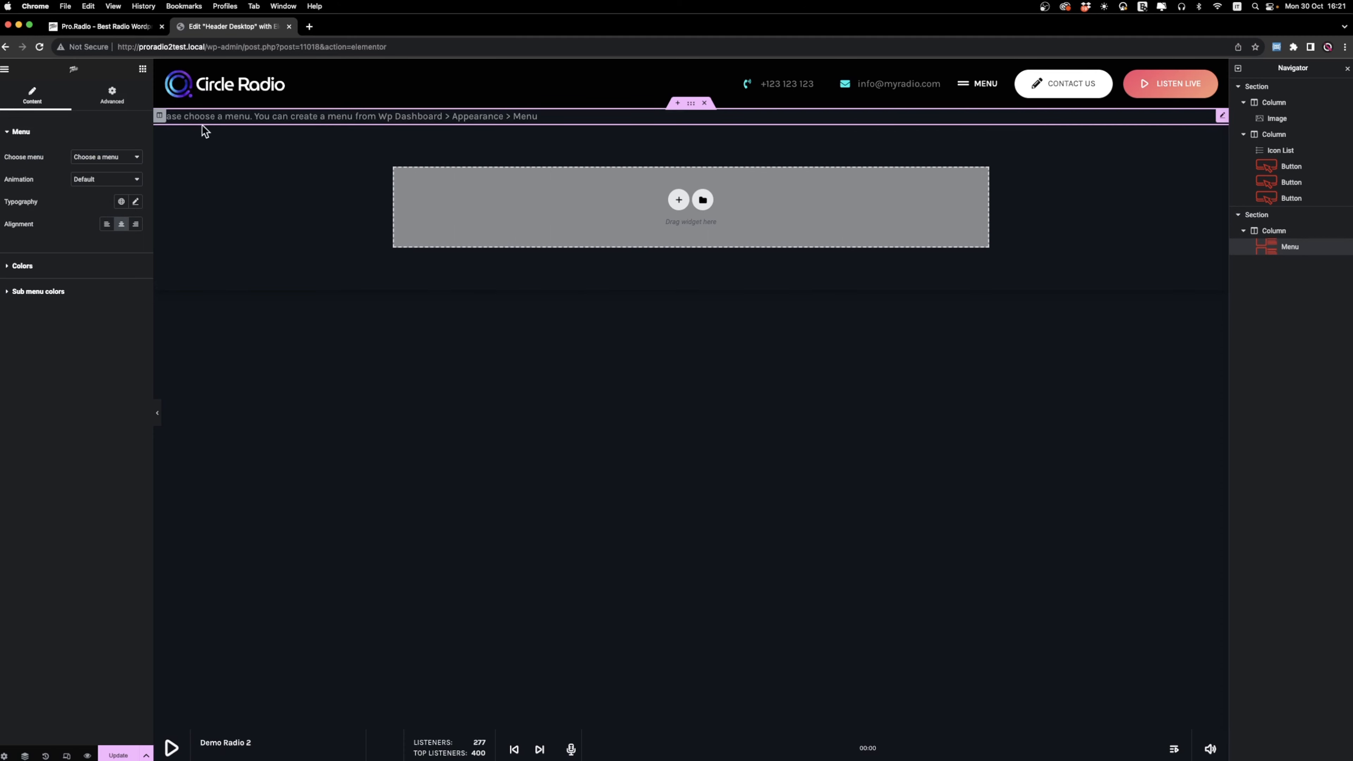
Choose the Main menu for the Menu widget and align it left.
click(106, 156)
click(101, 126)
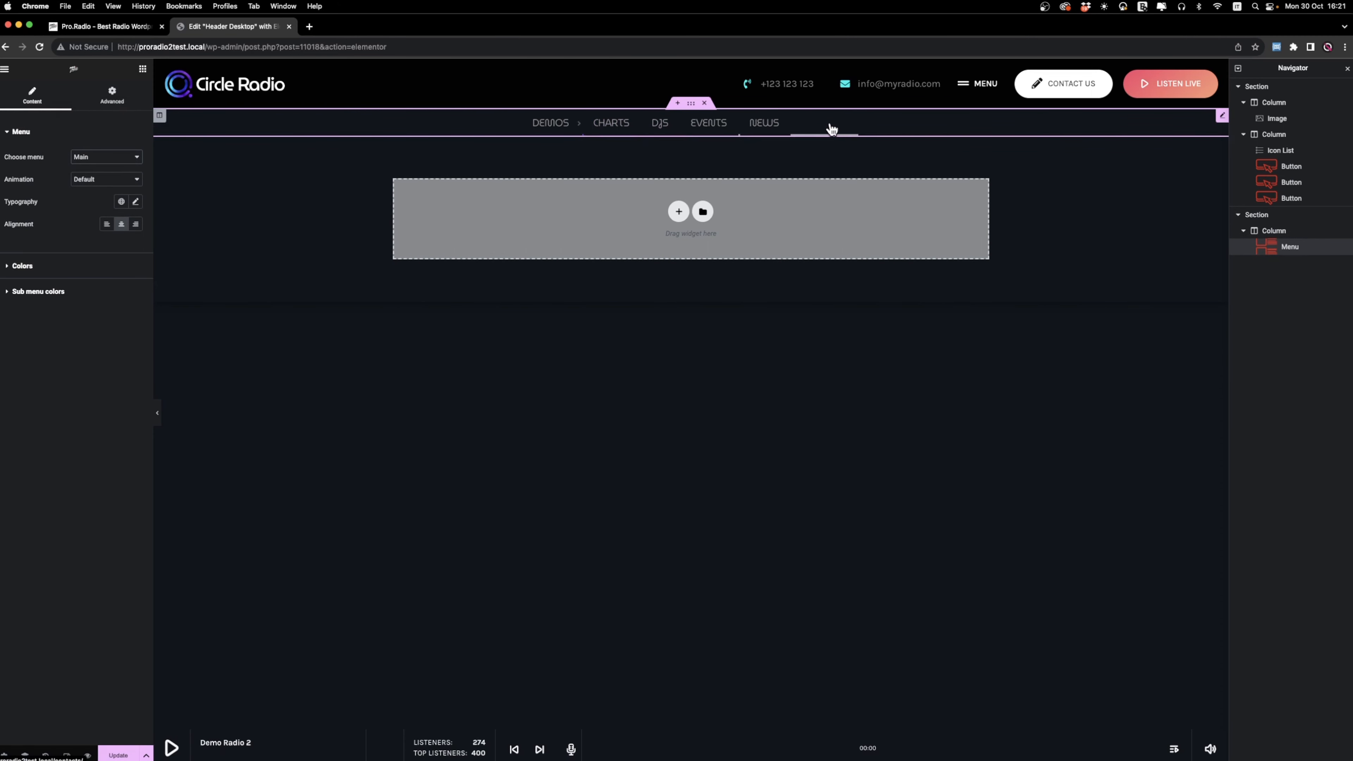
click(106, 224)
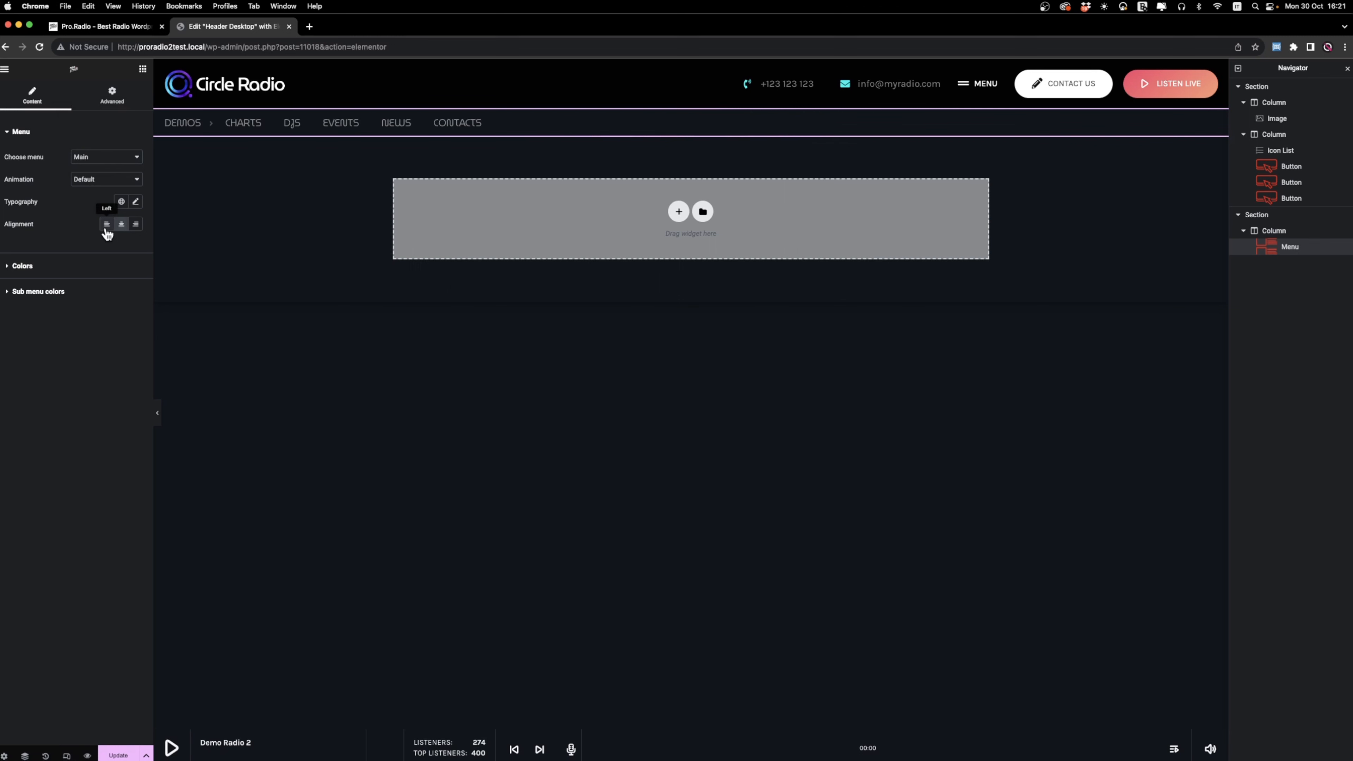
Set the menu's text color to white (#FFFFFF) and check the DEMOS submenu.
click(22, 265)
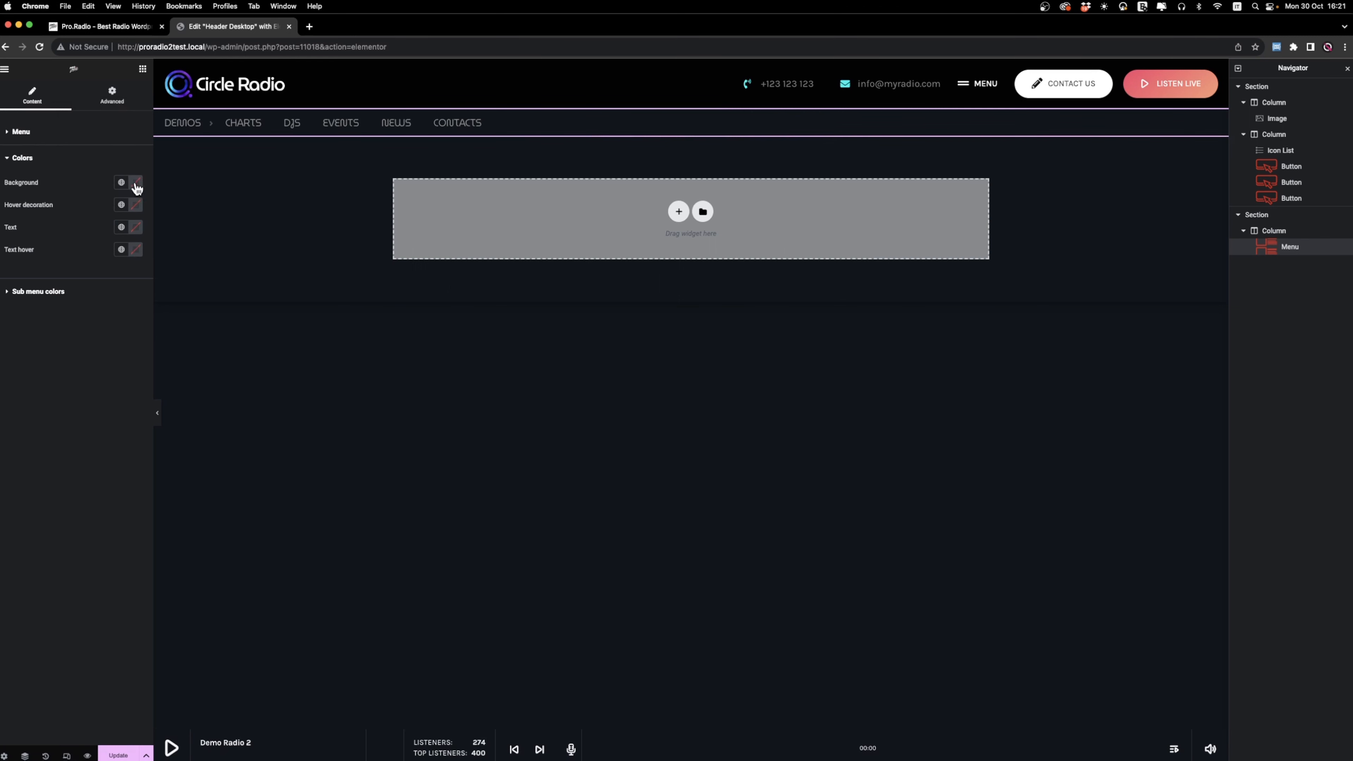
click(136, 230)
click(77, 269)
click(9, 357)
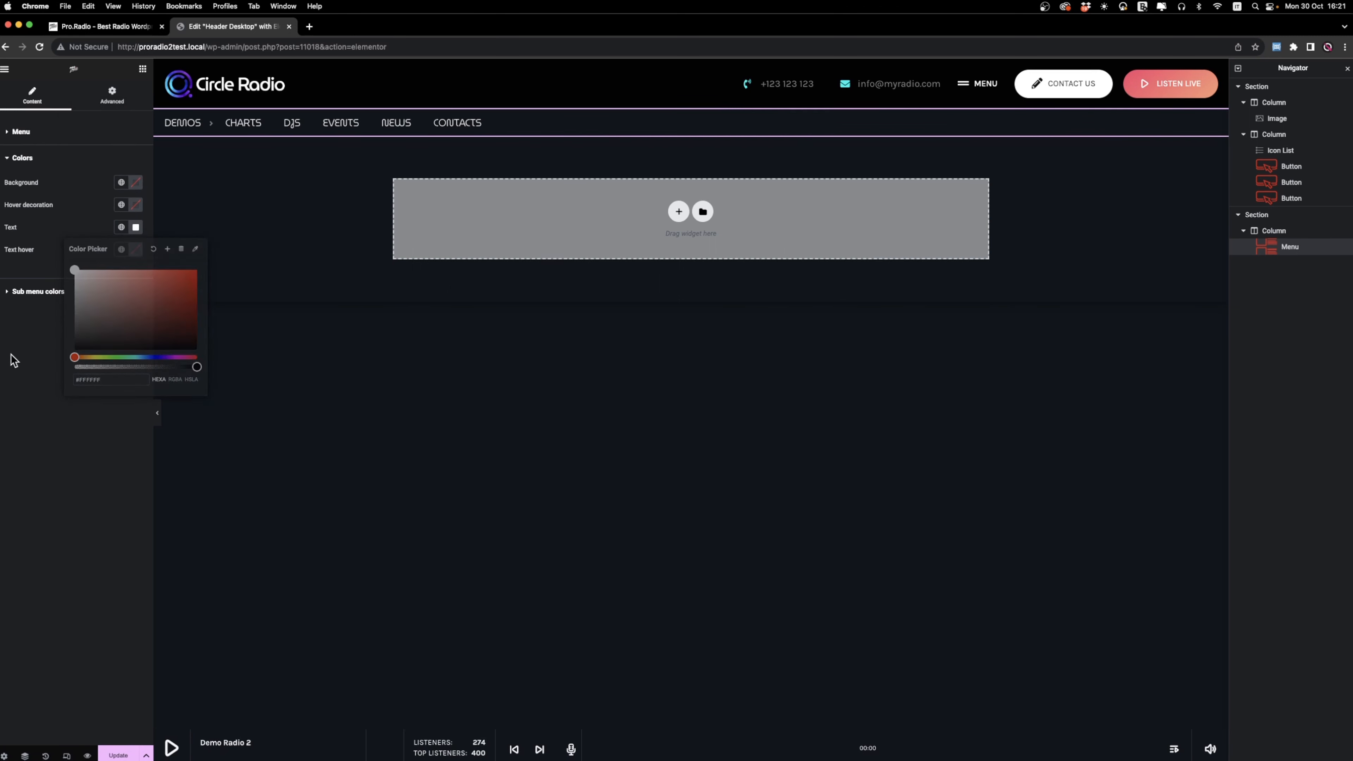
mouse_move(192, 123)
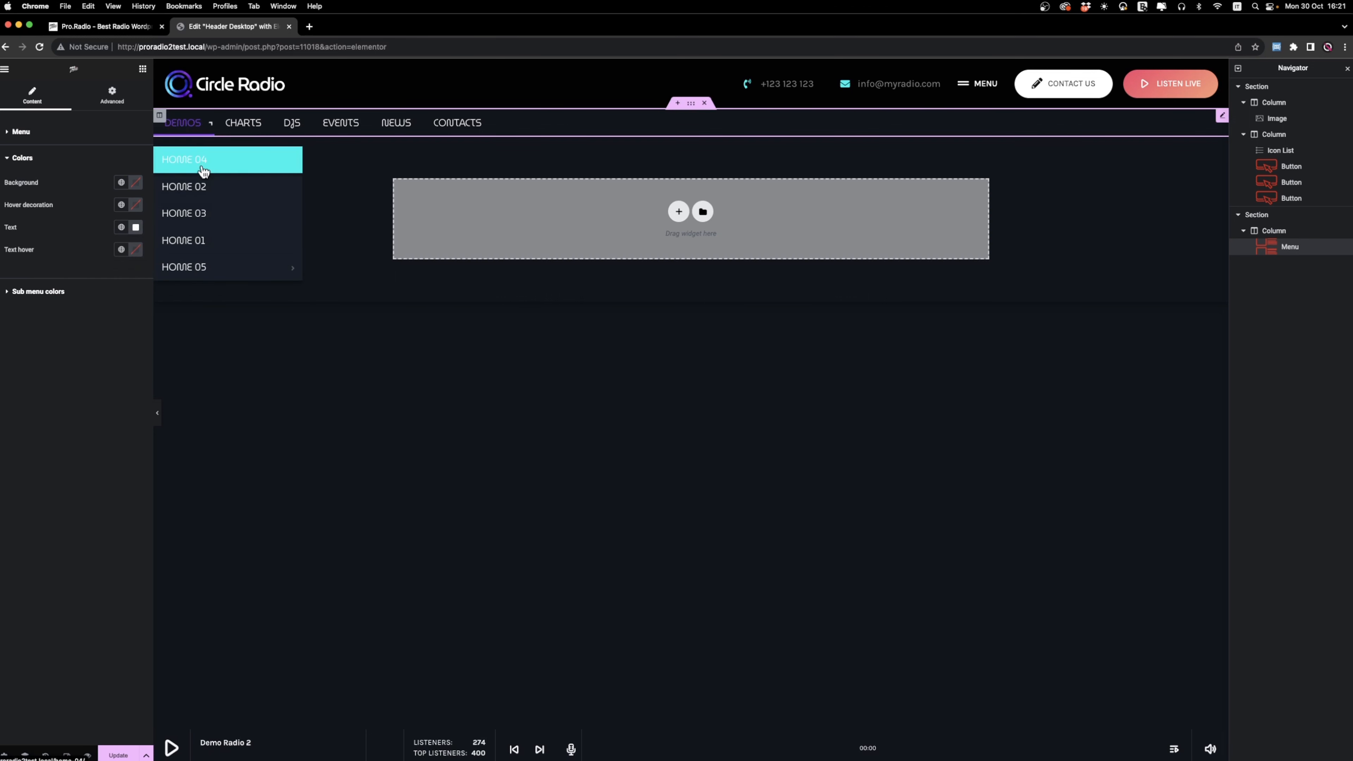
mouse_move(217, 269)
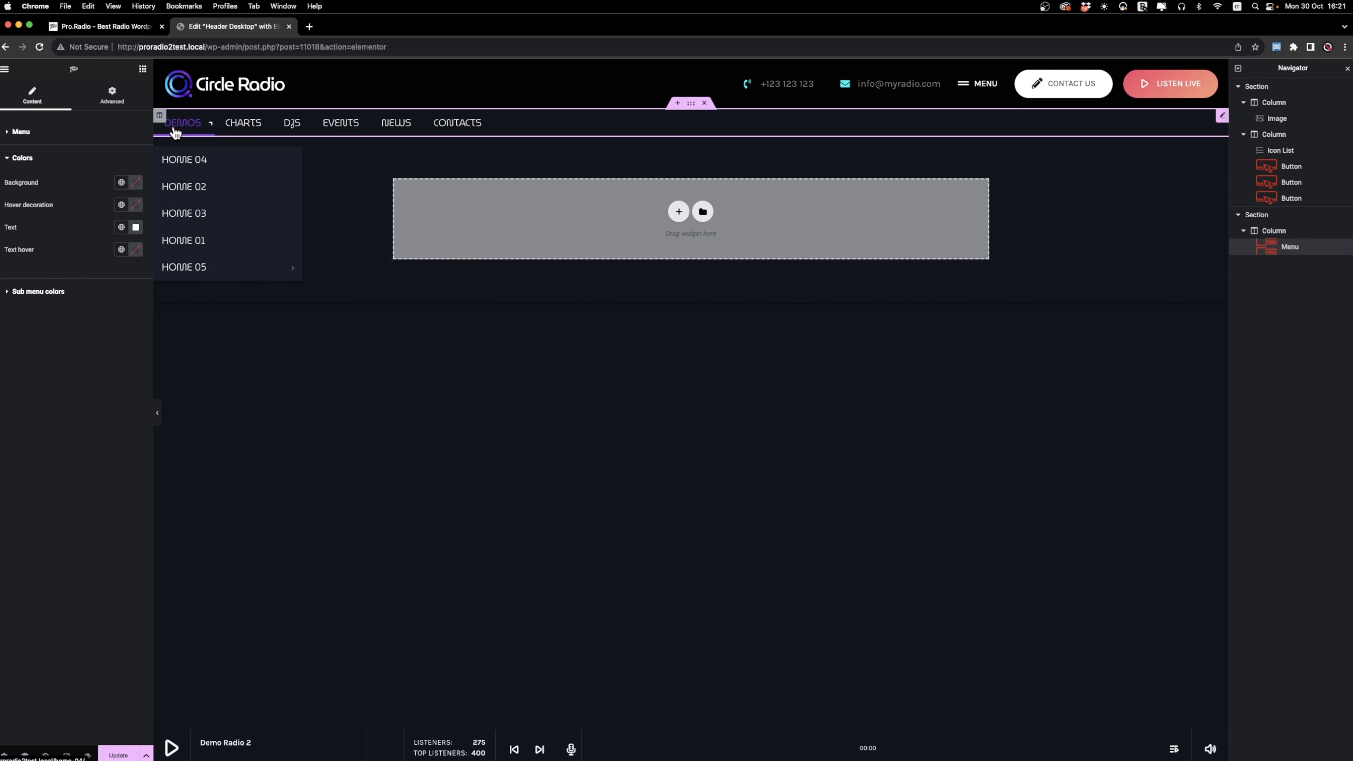
Set the menu's typography size to 16 px.
click(21, 132)
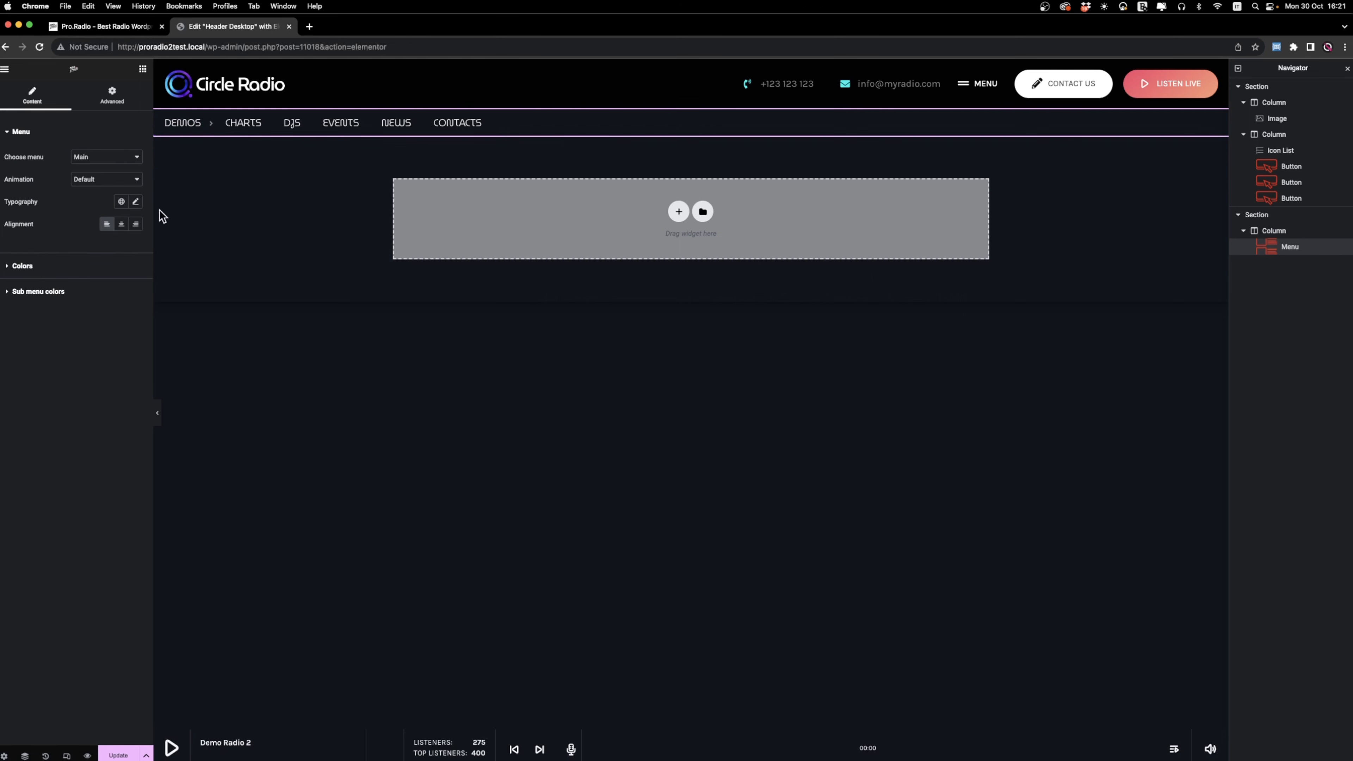
click(137, 203)
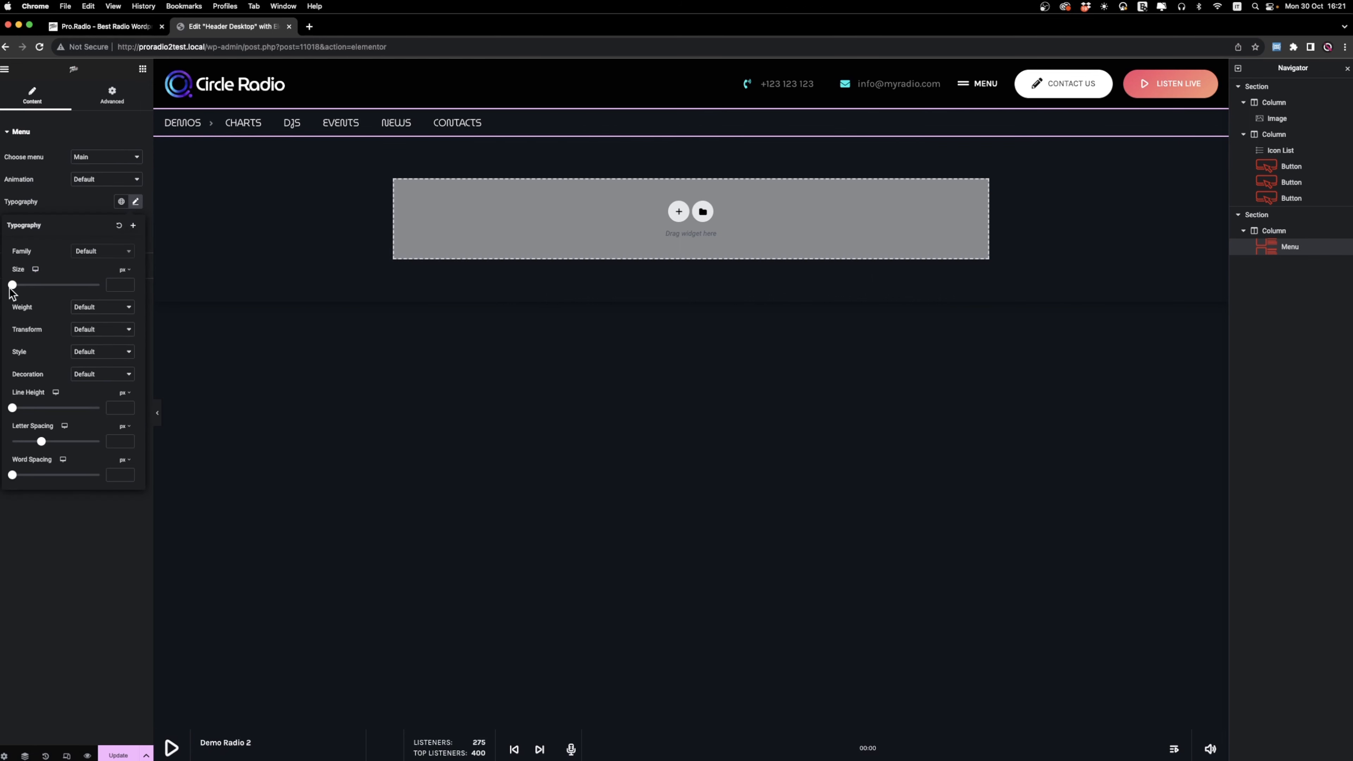
drag(12, 286, 20, 290)
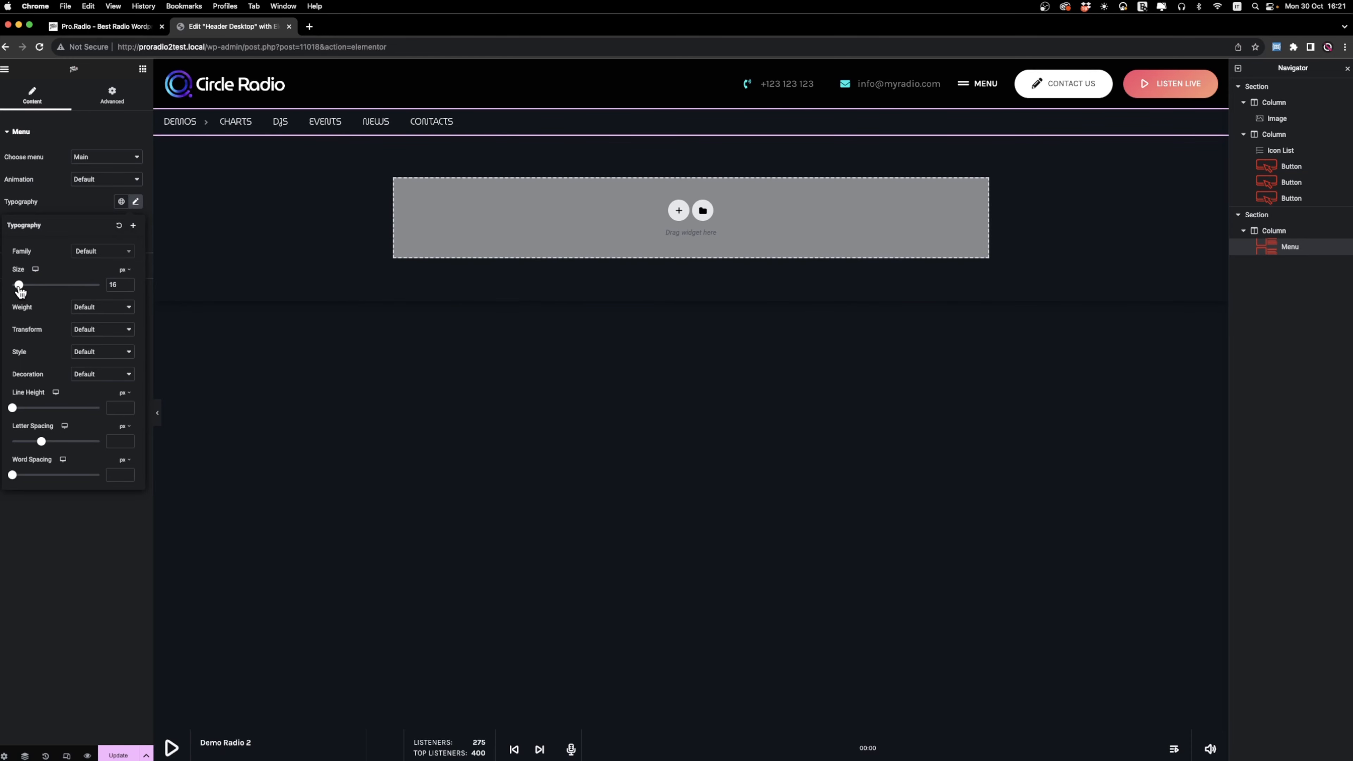
click(53, 184)
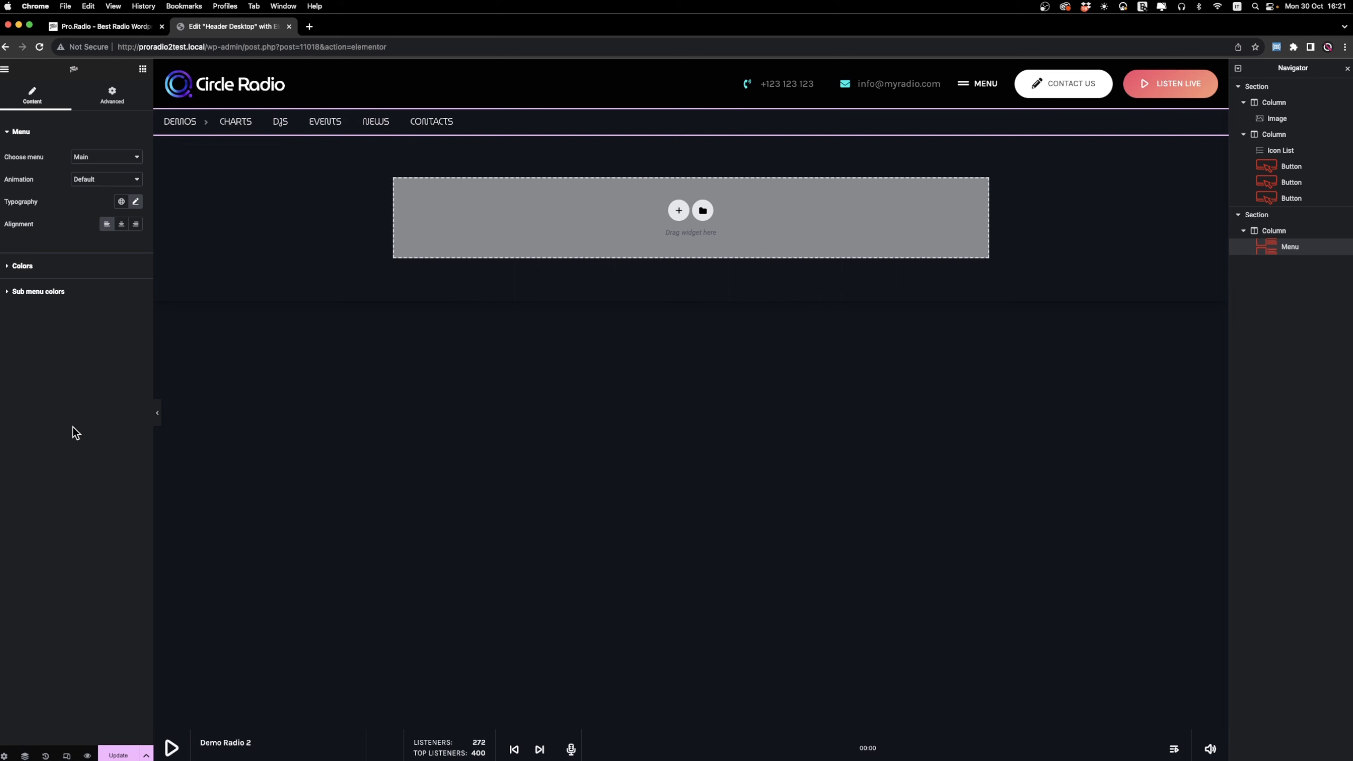
Give the menu section a classic background in semi-transparent black, #00000080.
click(1232, 215)
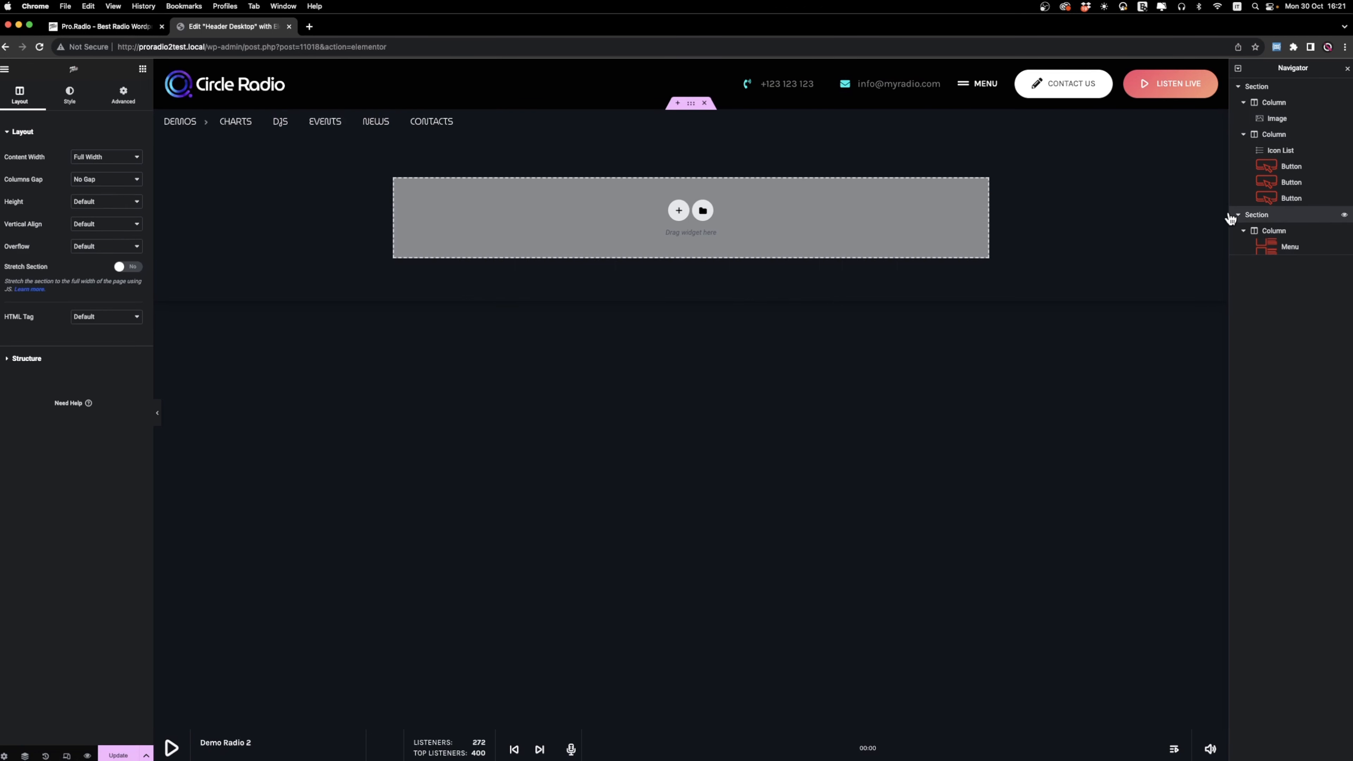
click(65, 104)
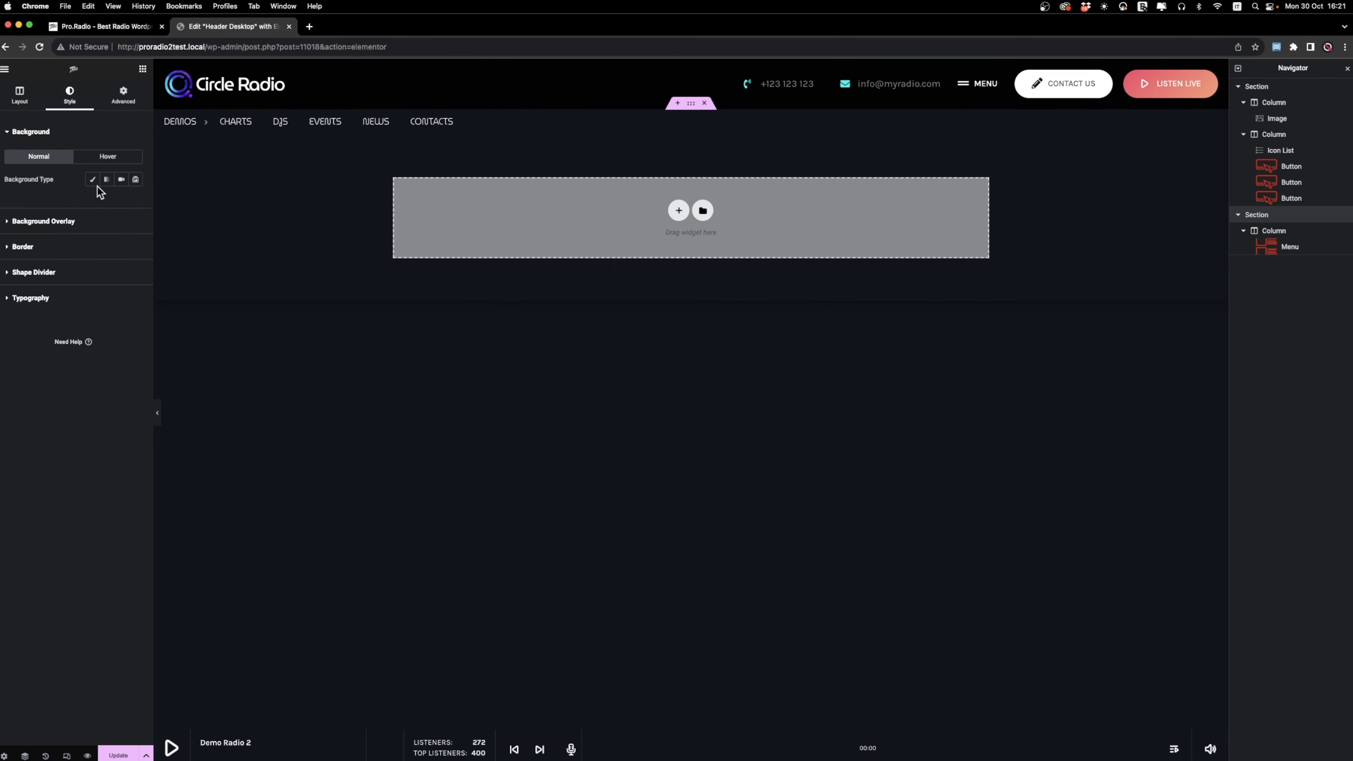
click(92, 179)
click(136, 201)
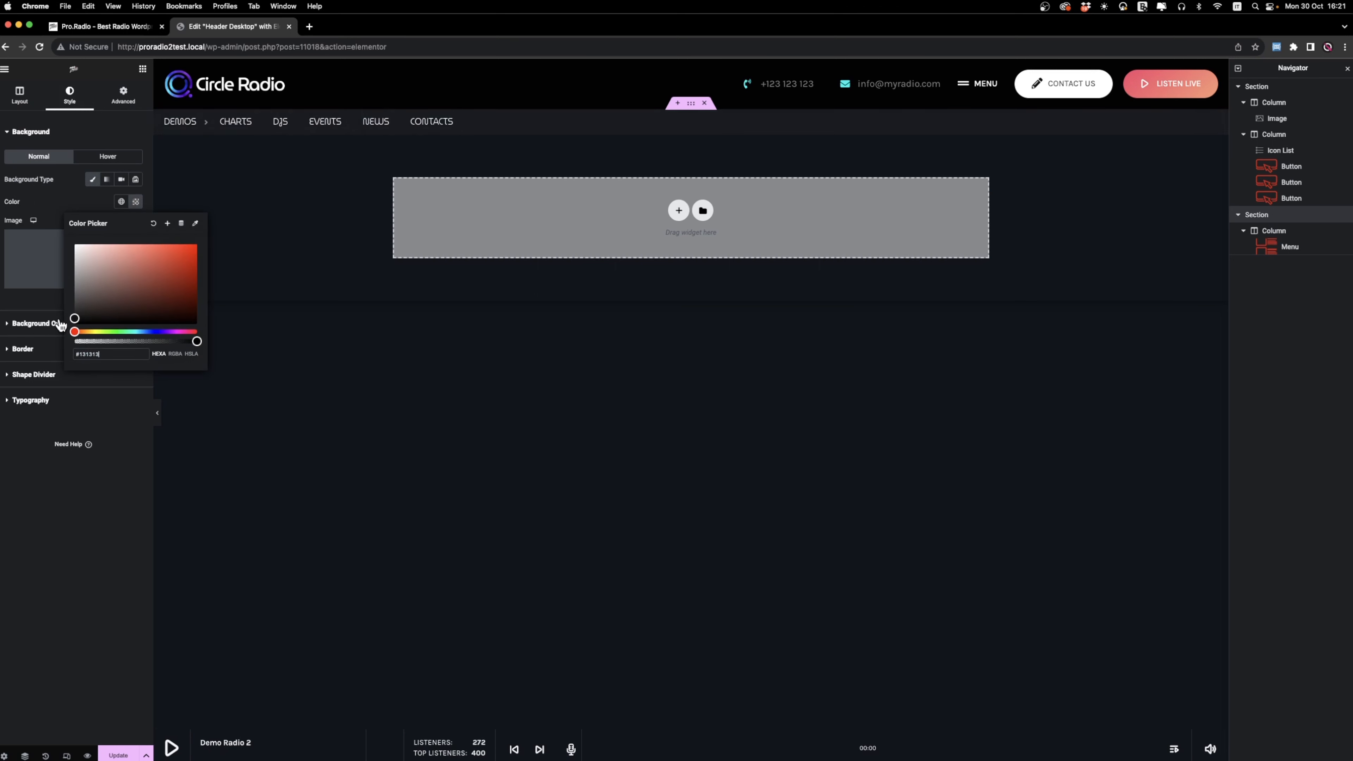
drag(60, 321, 59, 323)
drag(202, 345, 147, 345)
drag(75, 319, 57, 344)
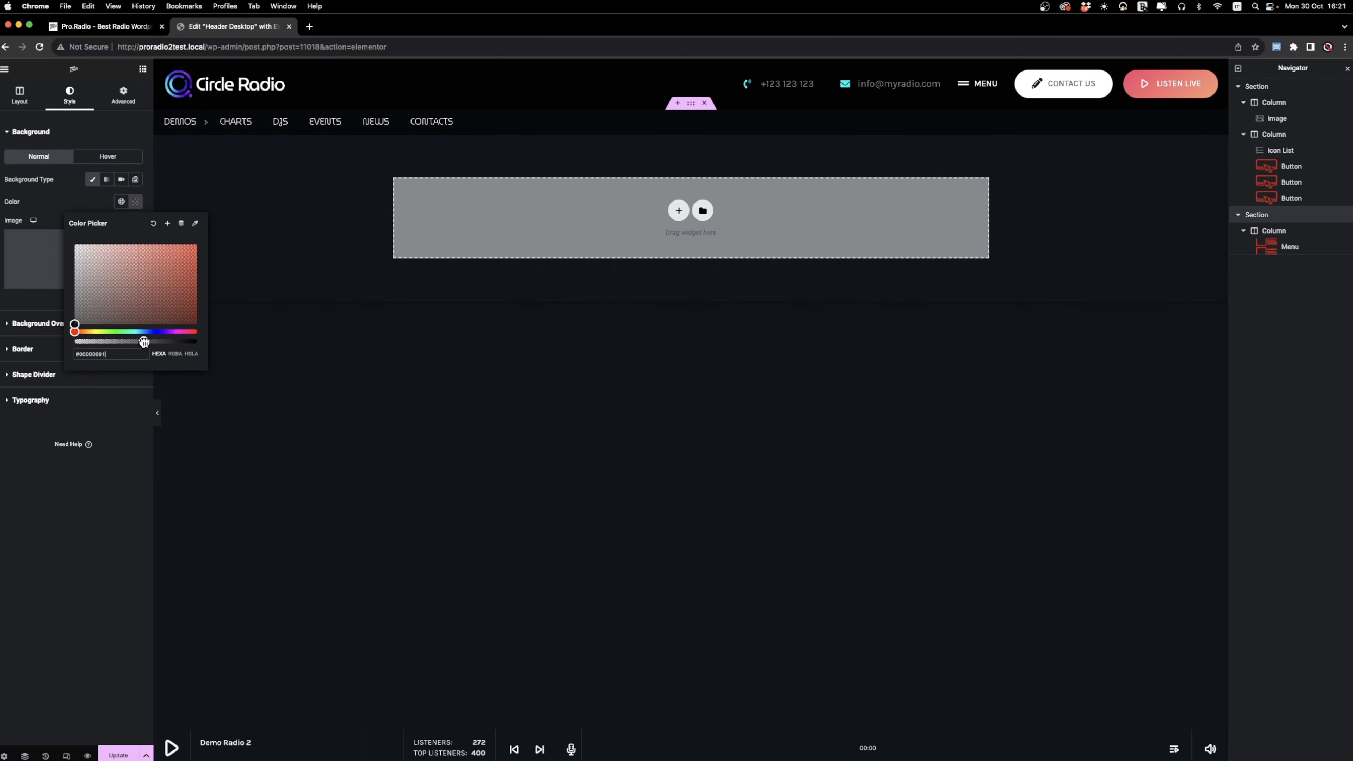
drag(144, 342, 137, 343)
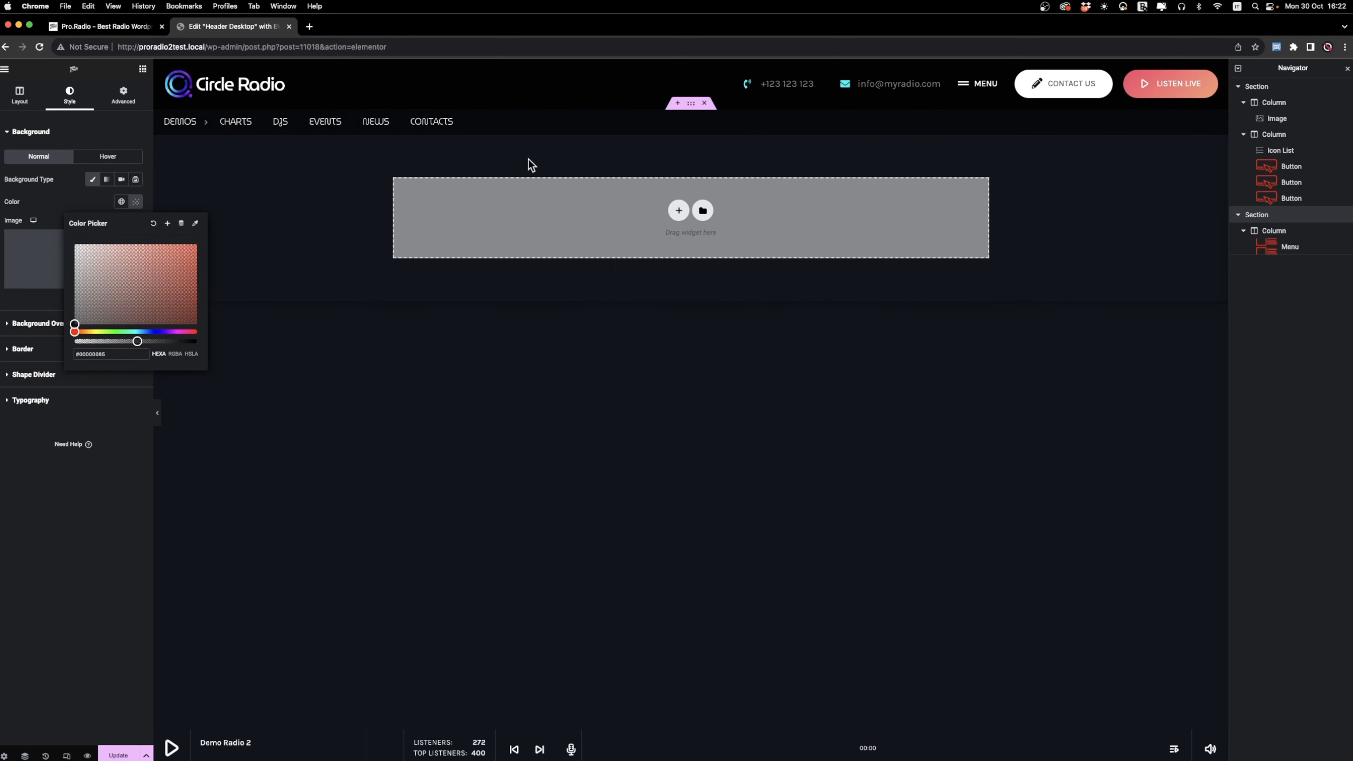
click(372, 170)
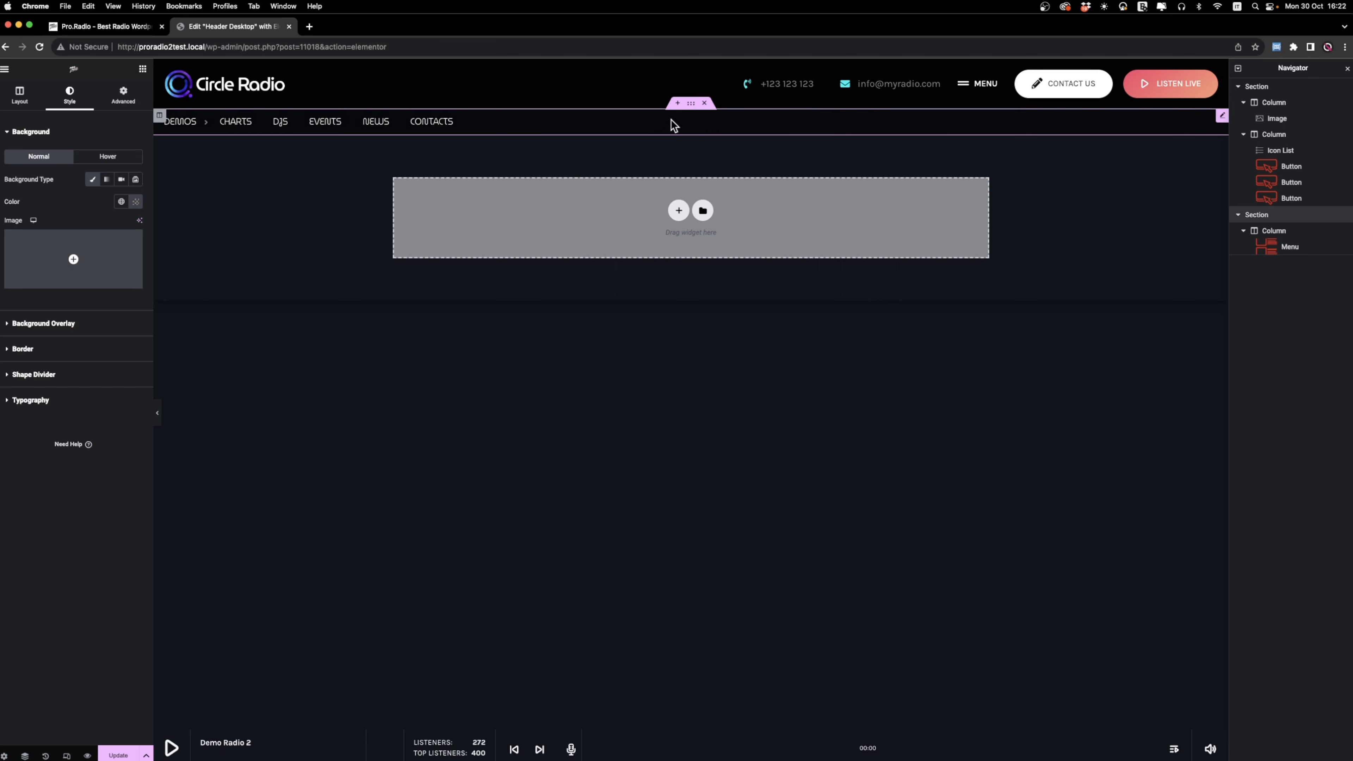
Add a second column to the menu section and place a Social Icons widget in it.
right_click(1273, 227)
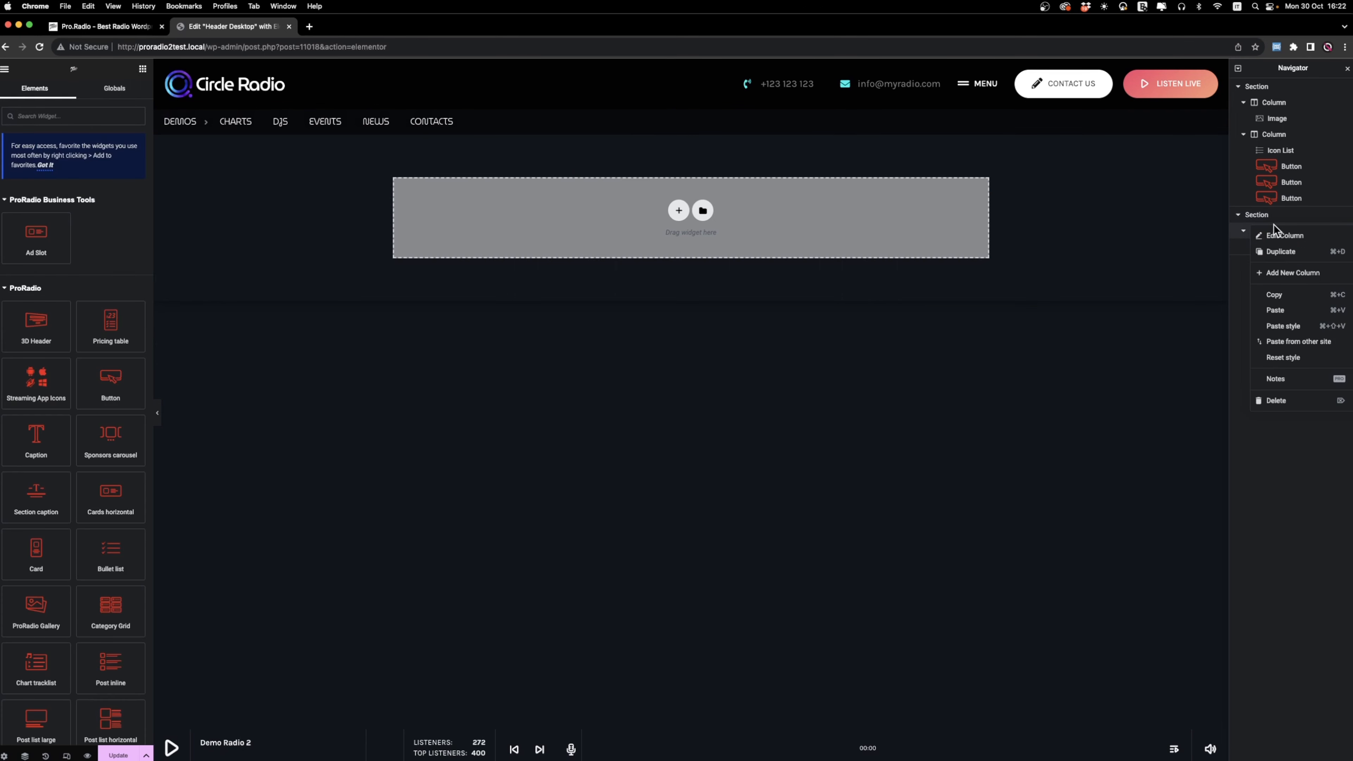
click(1294, 283)
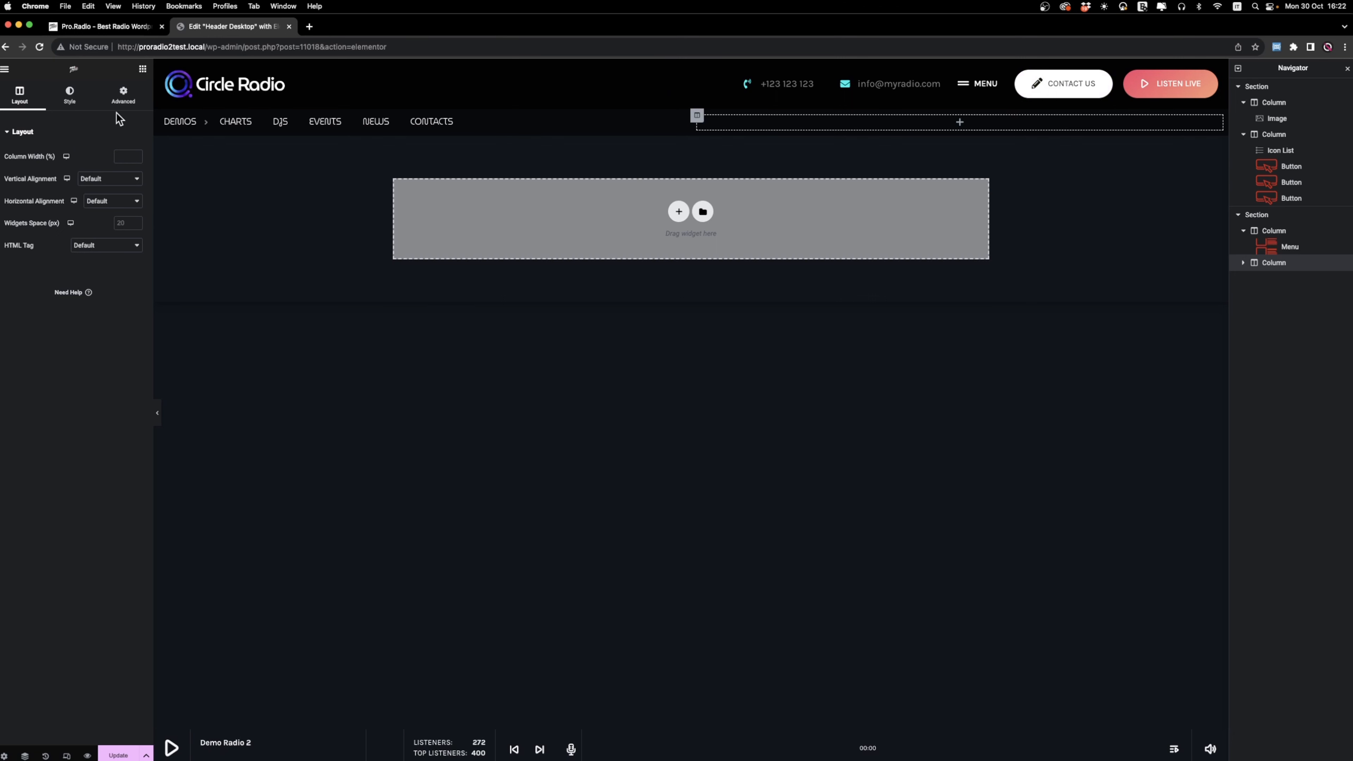
click(143, 69)
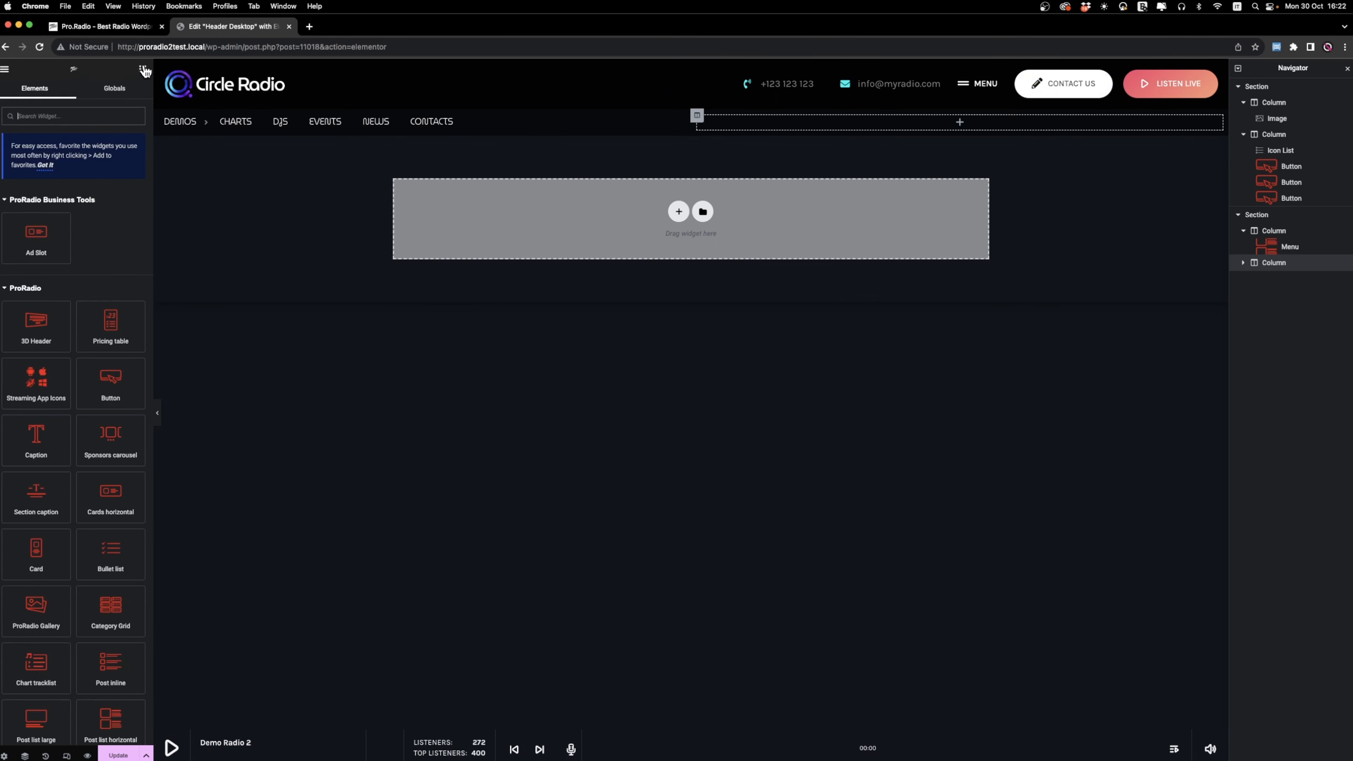
text(socia)
drag(36, 209, 777, 119)
Set the Social Icons widget's width to Inline (auto) and its column's horizontal alignment to End.
click(124, 96)
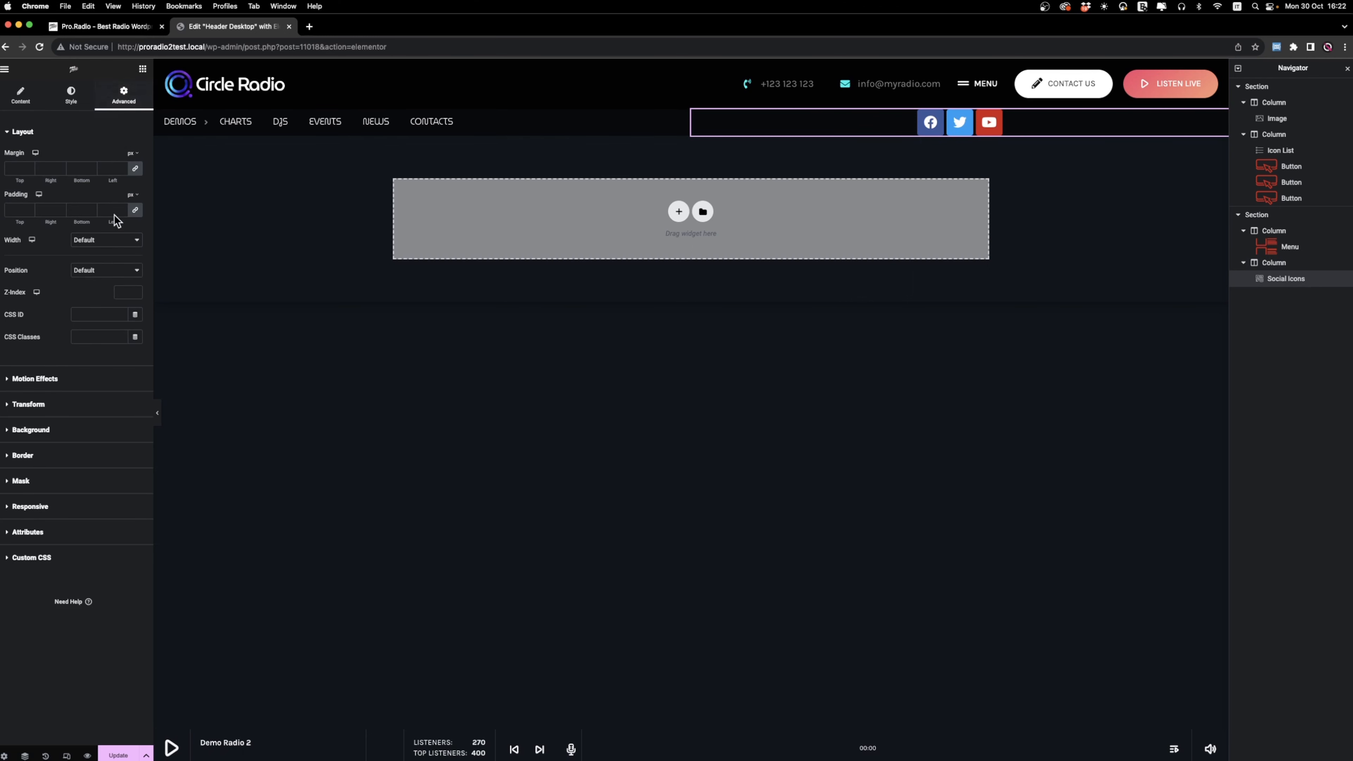
click(107, 240)
click(109, 260)
click(1278, 264)
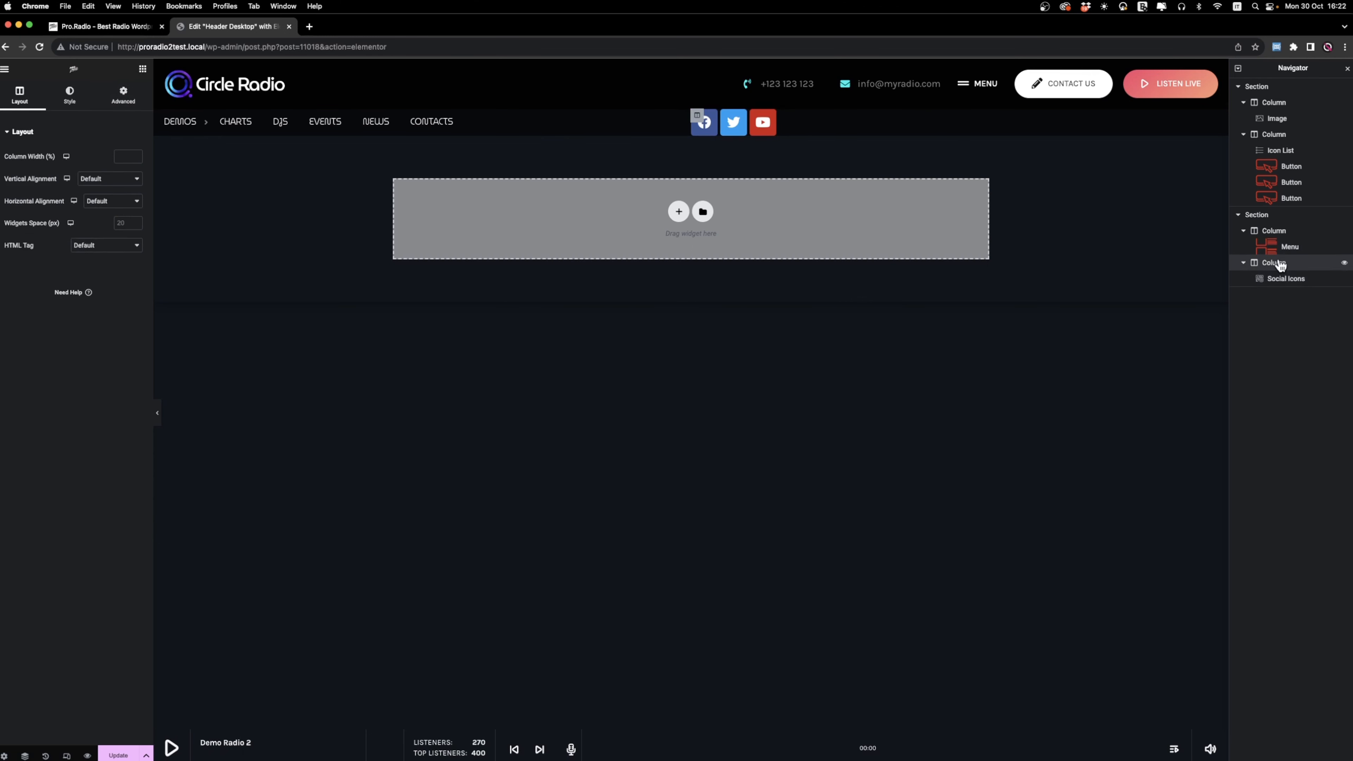
click(100, 202)
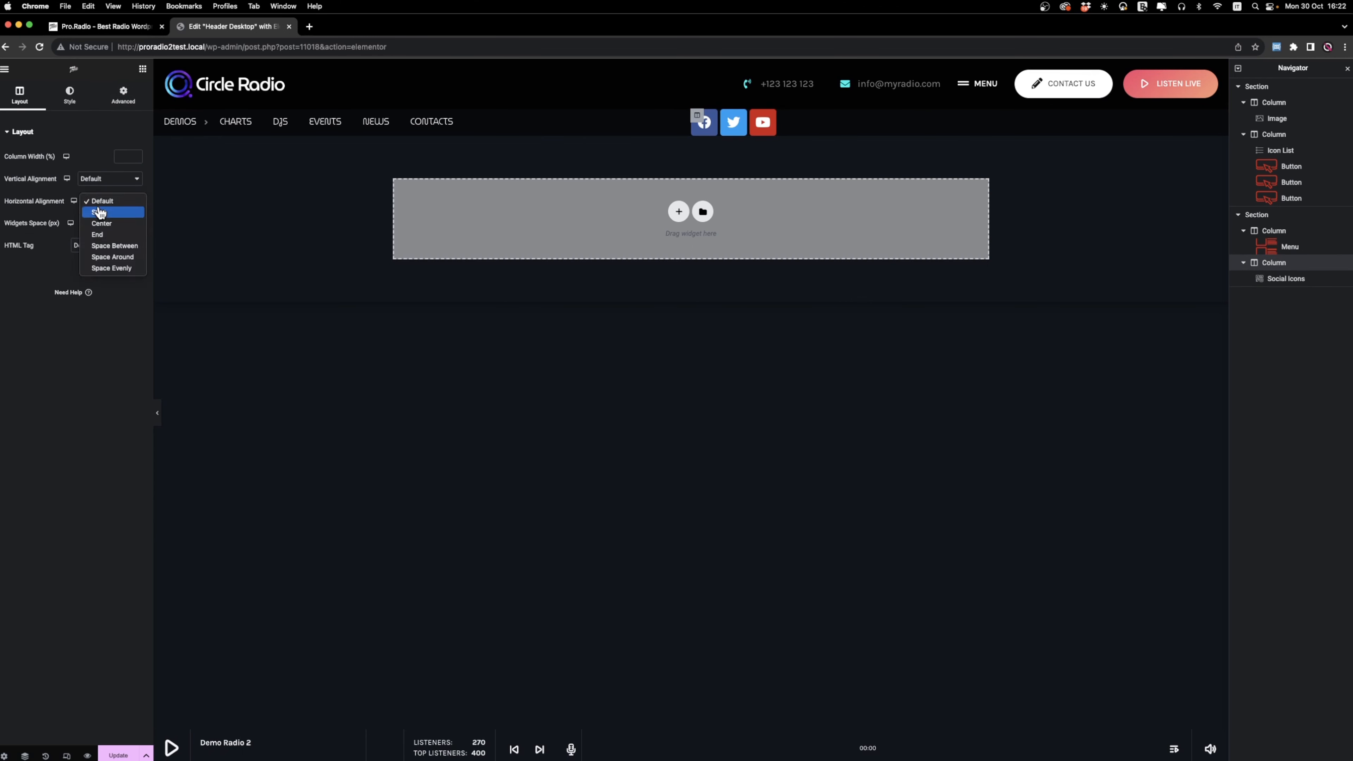
click(110, 237)
Give the social icons custom colors, transparent #FFFFFF00 as primary and white #FFFFFF as secondary, and save the header.
click(1301, 280)
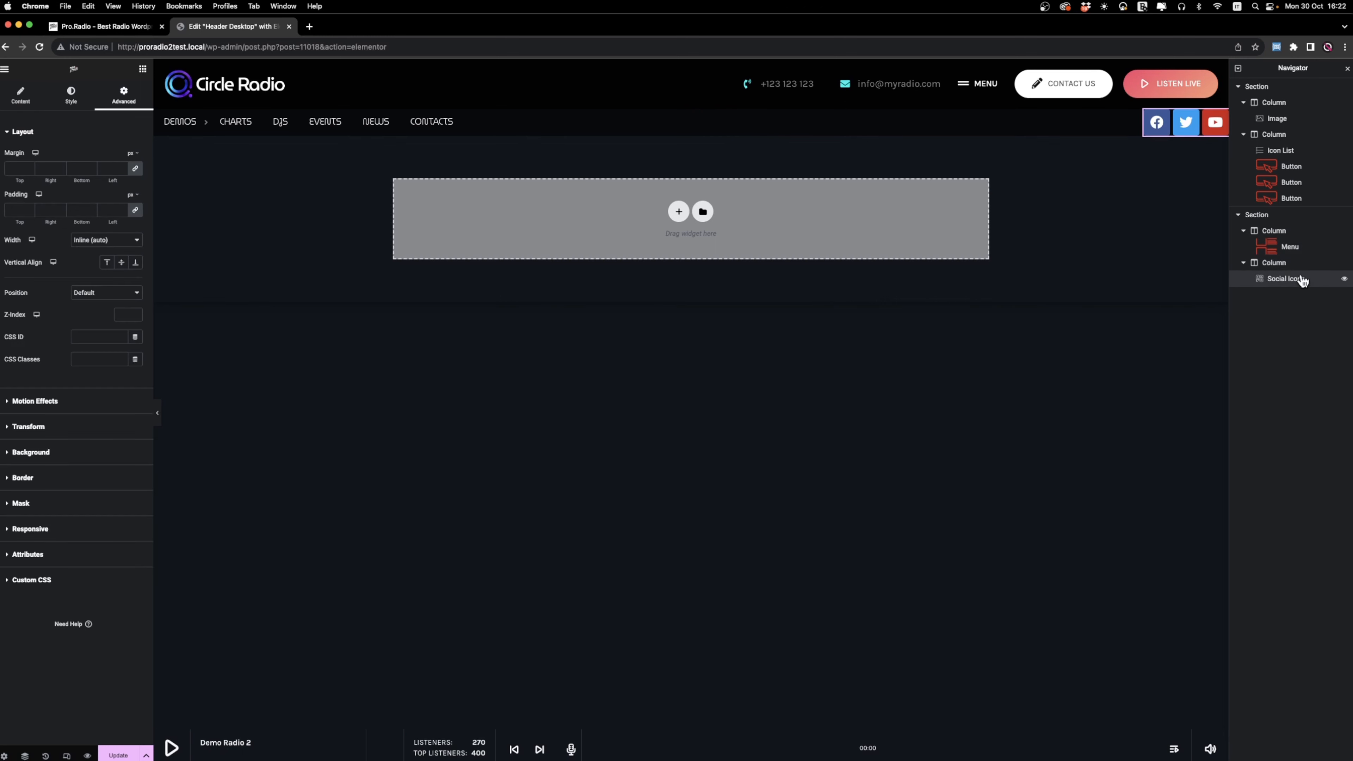
click(82, 101)
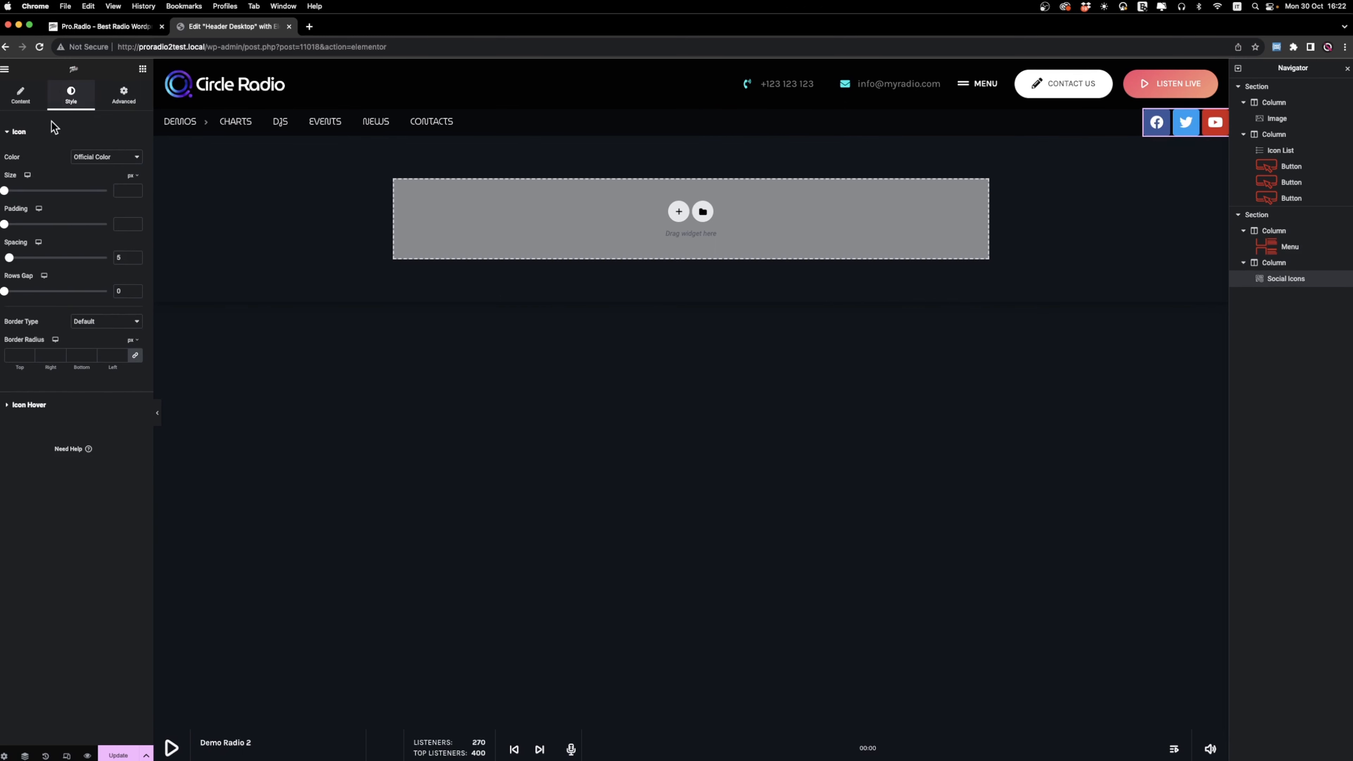
click(107, 157)
click(105, 172)
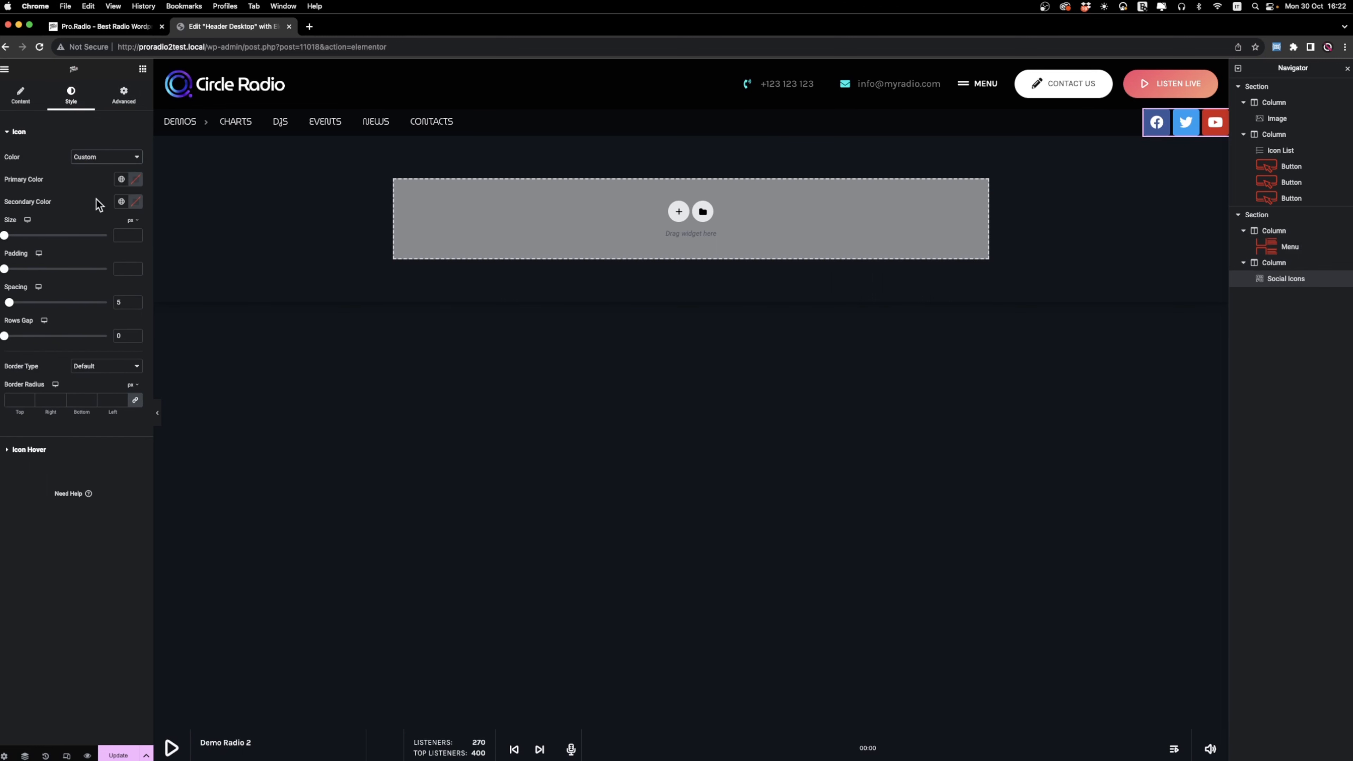
click(137, 181)
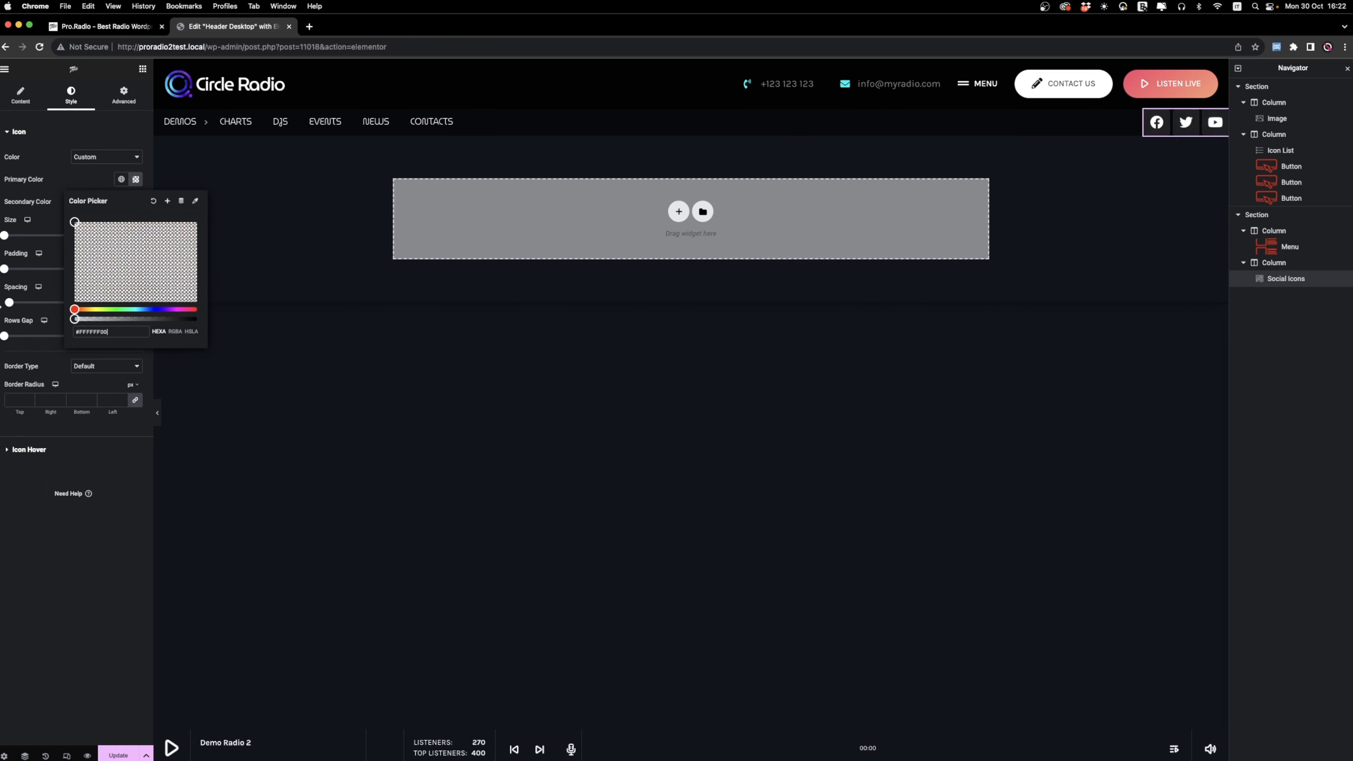
click(47, 194)
click(136, 203)
text(#FFFFFF)
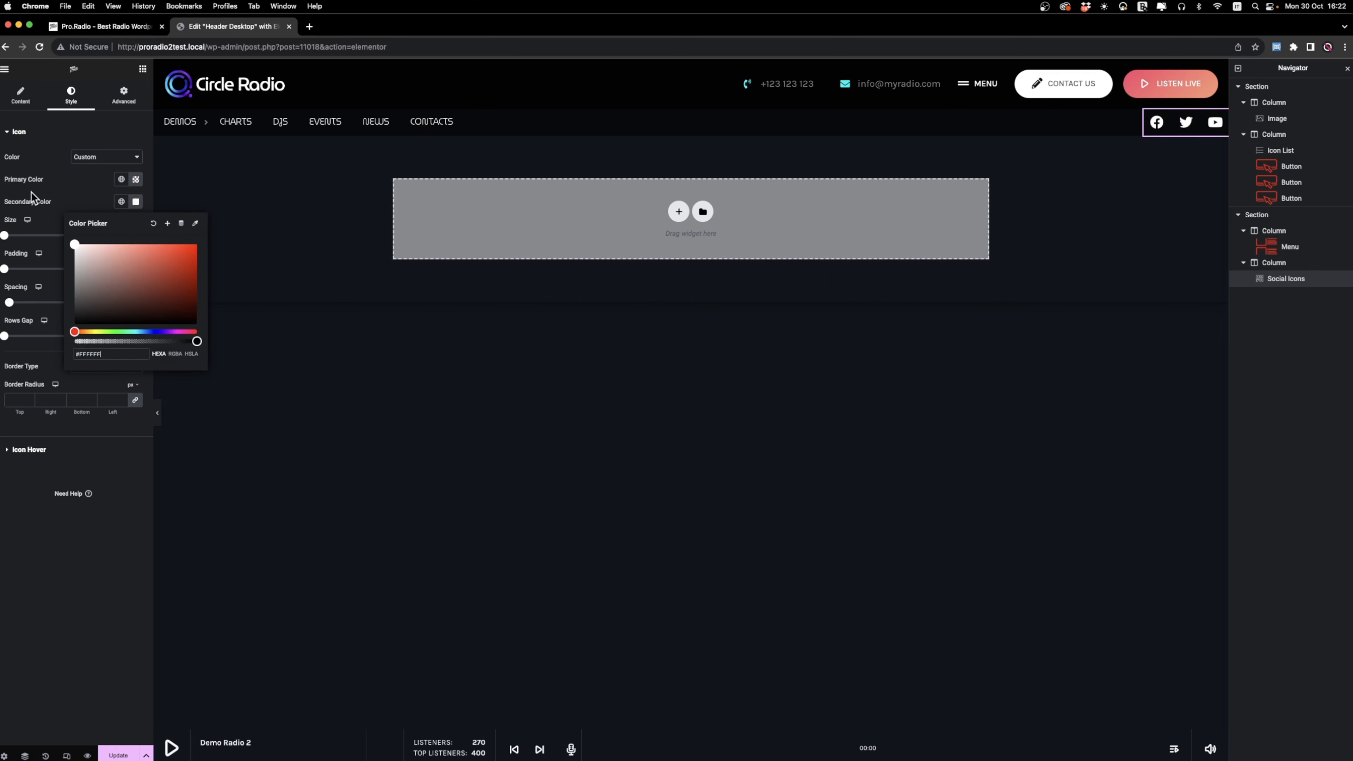
click(67, 188)
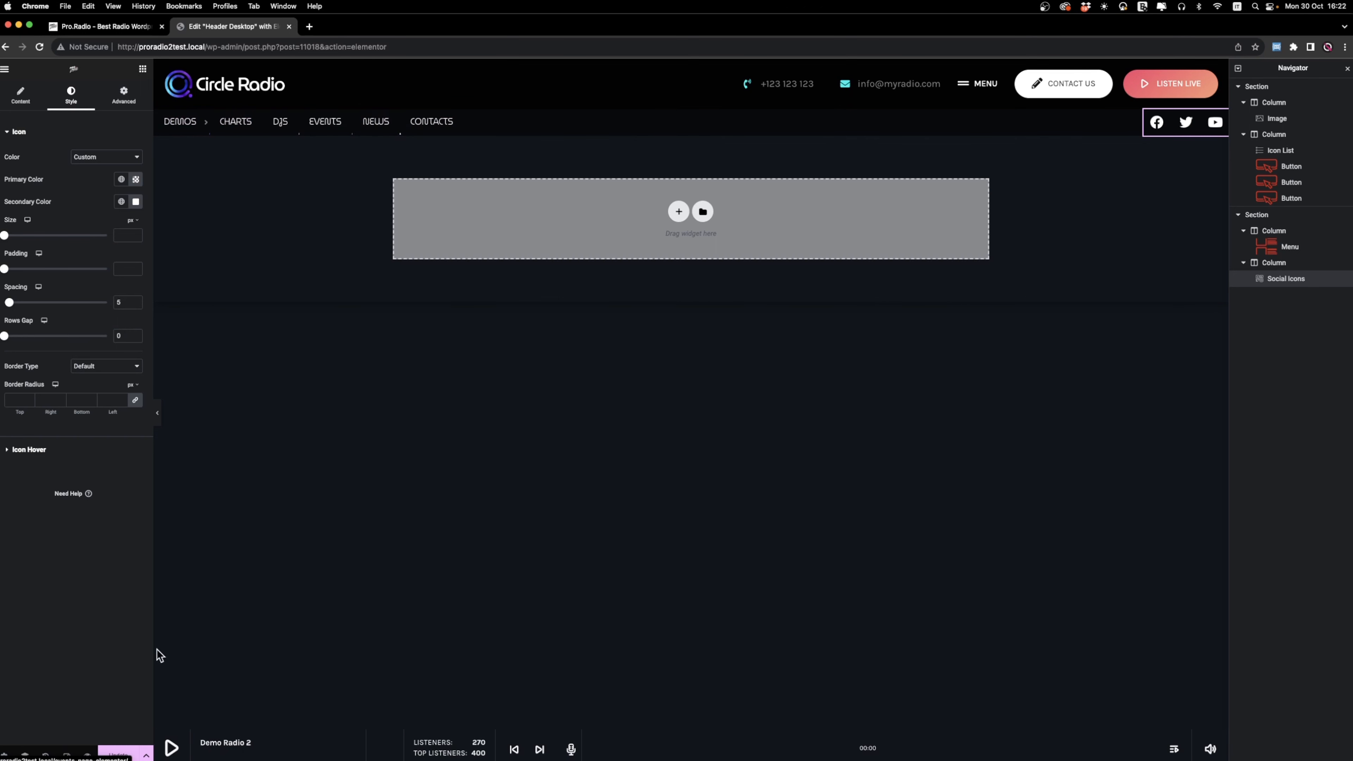
click(119, 754)
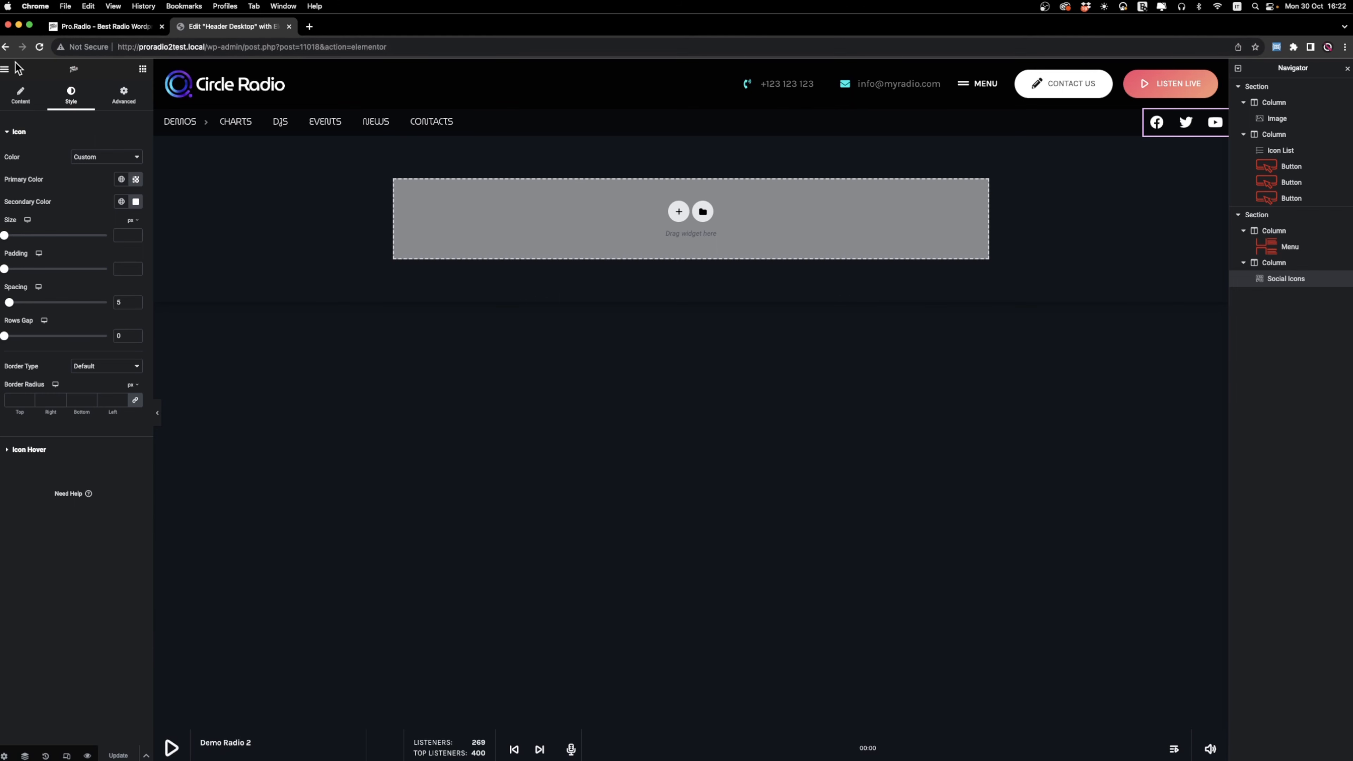
Leave the header editor for the site's home page at proradio2test.local and open the theme Customizer.
click(5, 70)
click(6, 69)
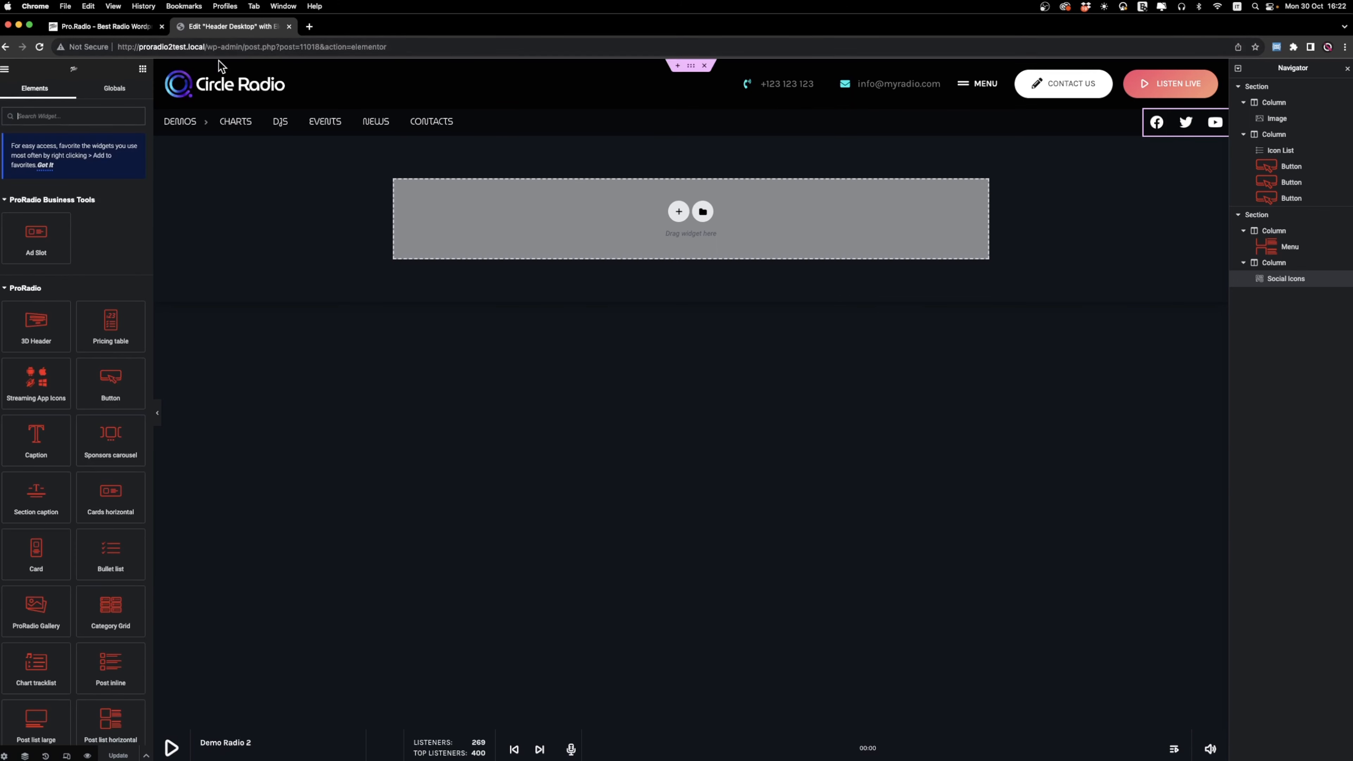
drag(212, 46, 544, 53)
key(BackSpace)
key(Return)
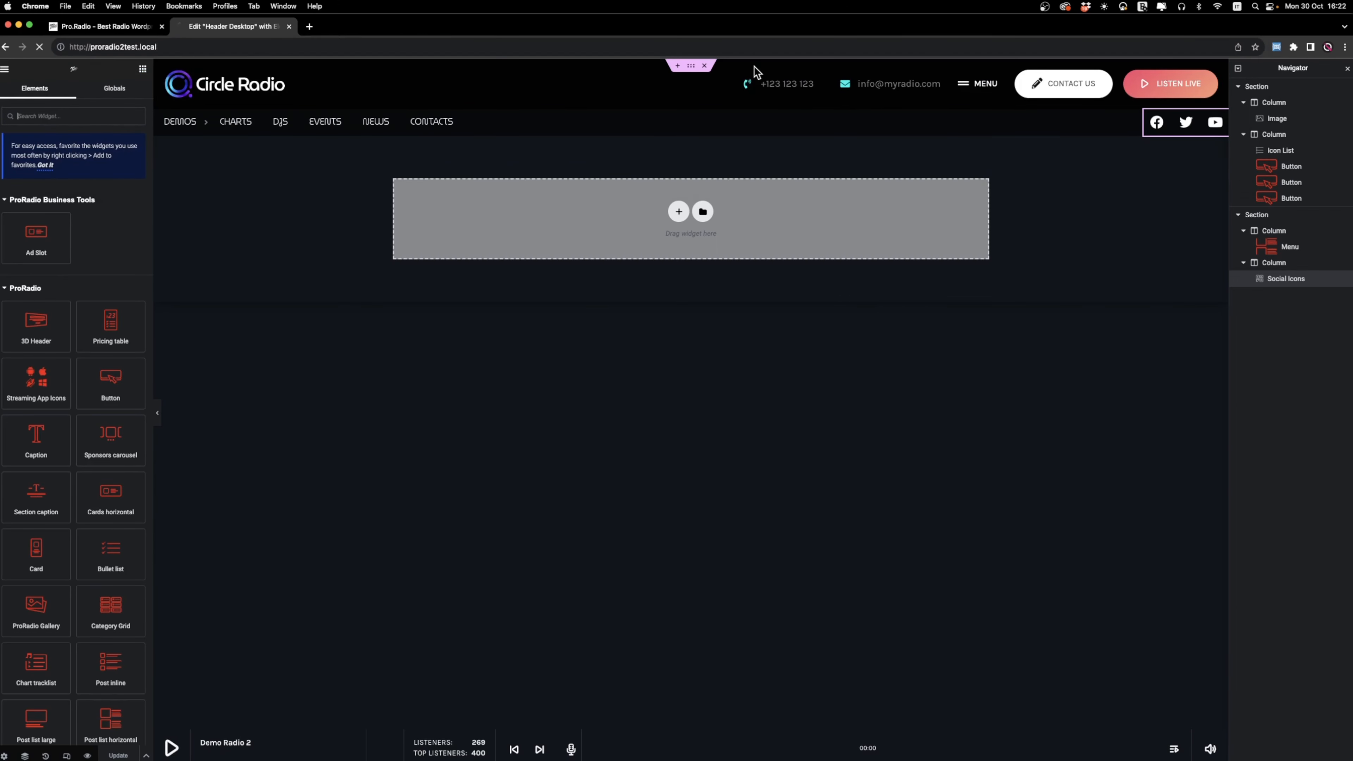
click(111, 68)
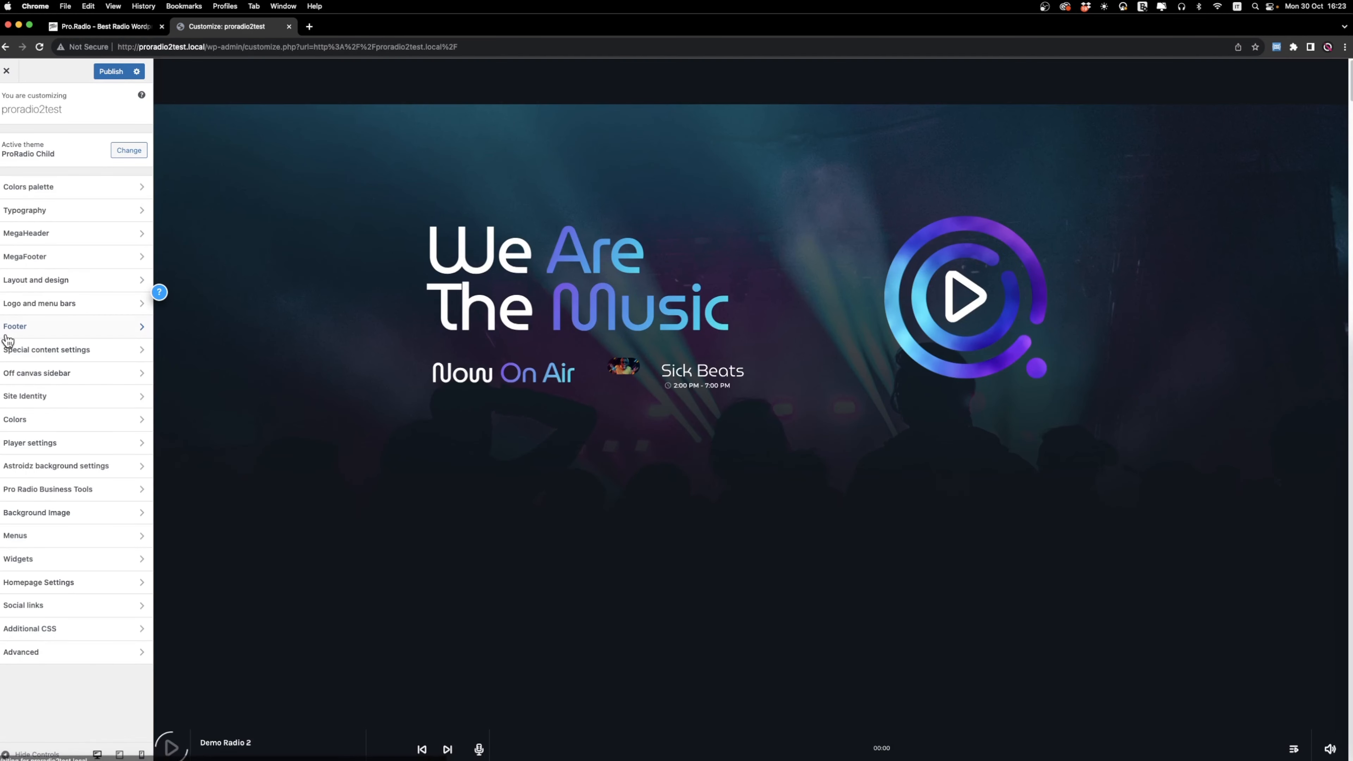
Add a mega header in the MegaHeader settings and assign Header Desktop to it.
click(21, 232)
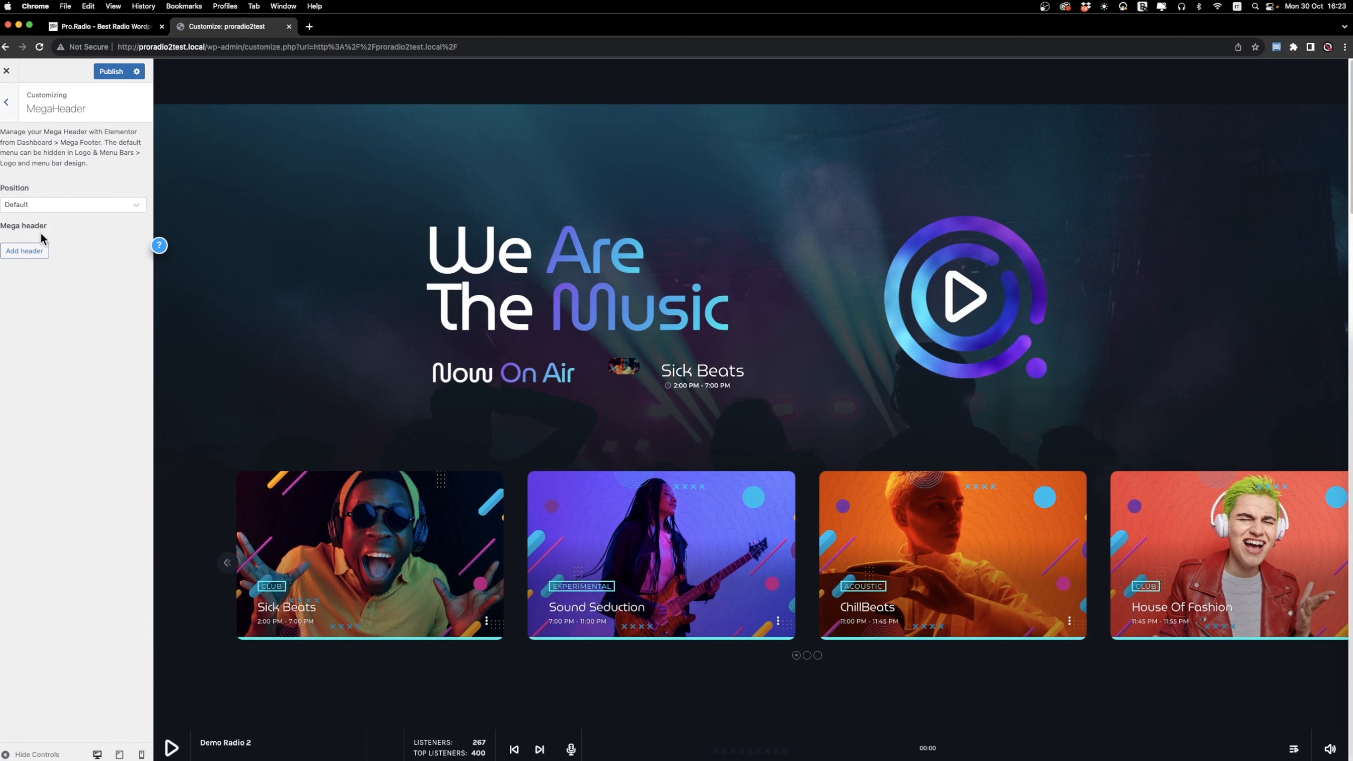
click(24, 251)
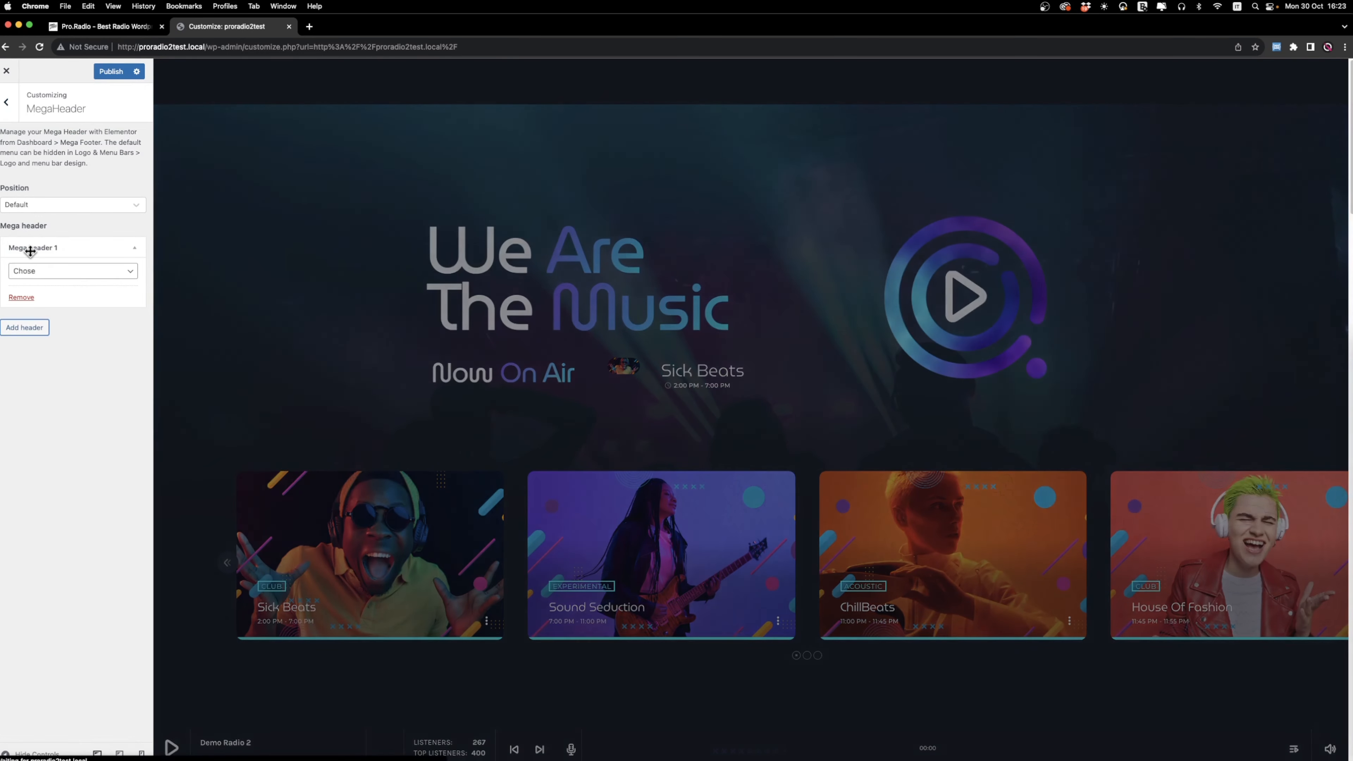
click(35, 271)
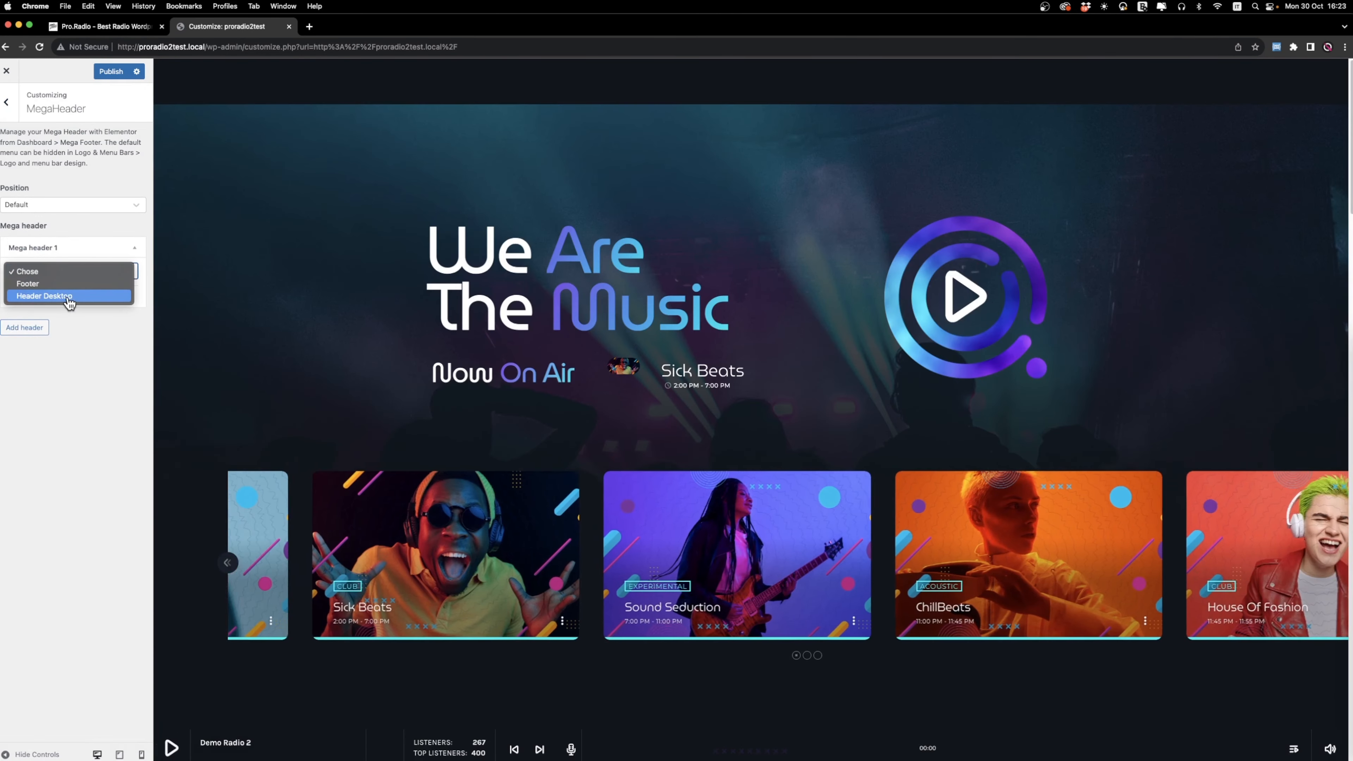
click(45, 296)
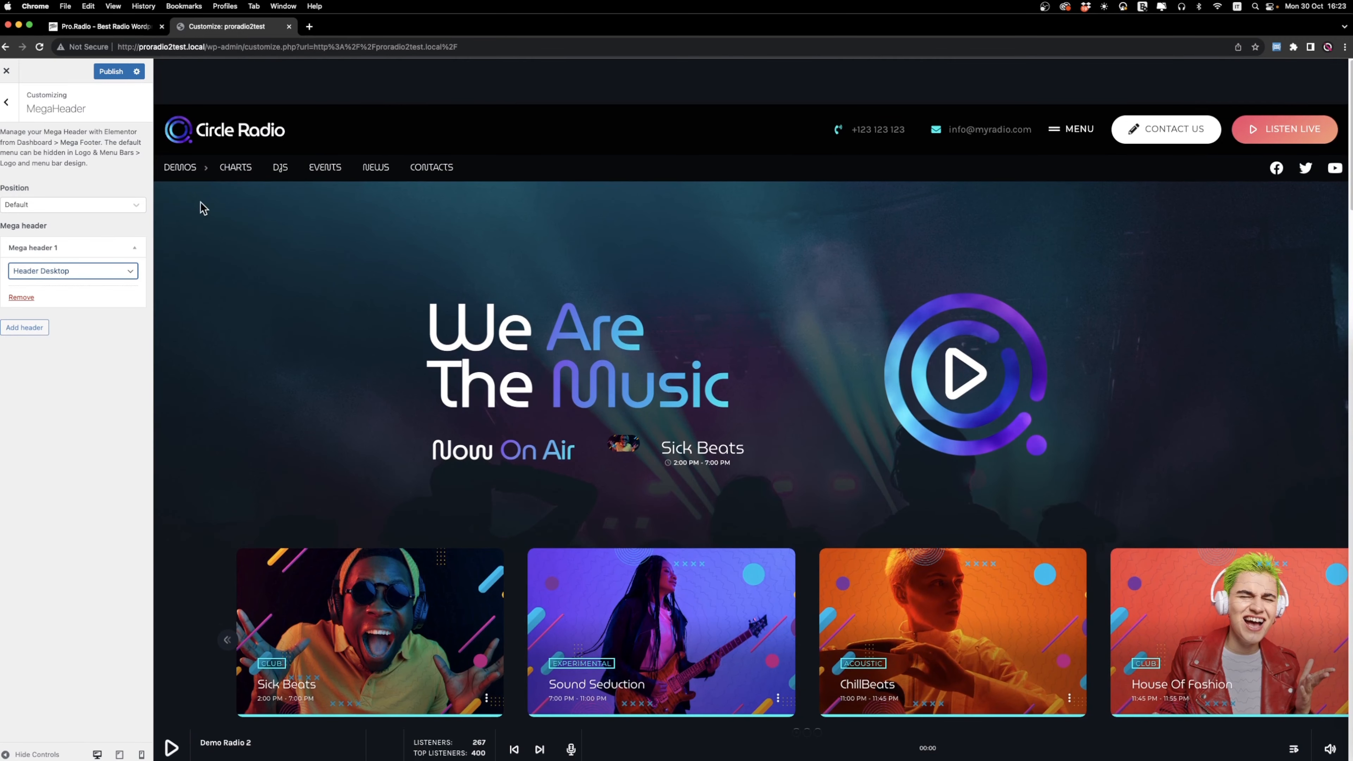
Set the global container's content offset to 0 in the Layout and design settings.
click(20, 107)
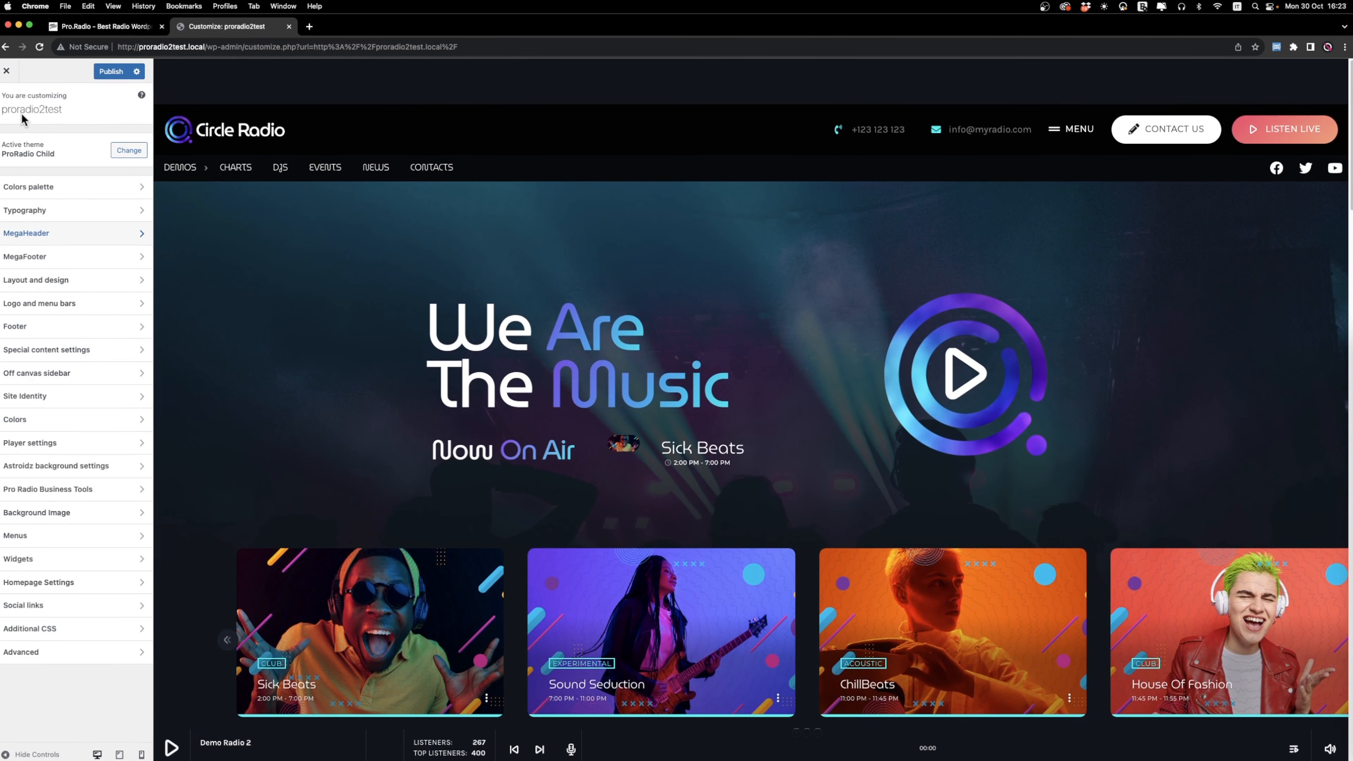
click(80, 282)
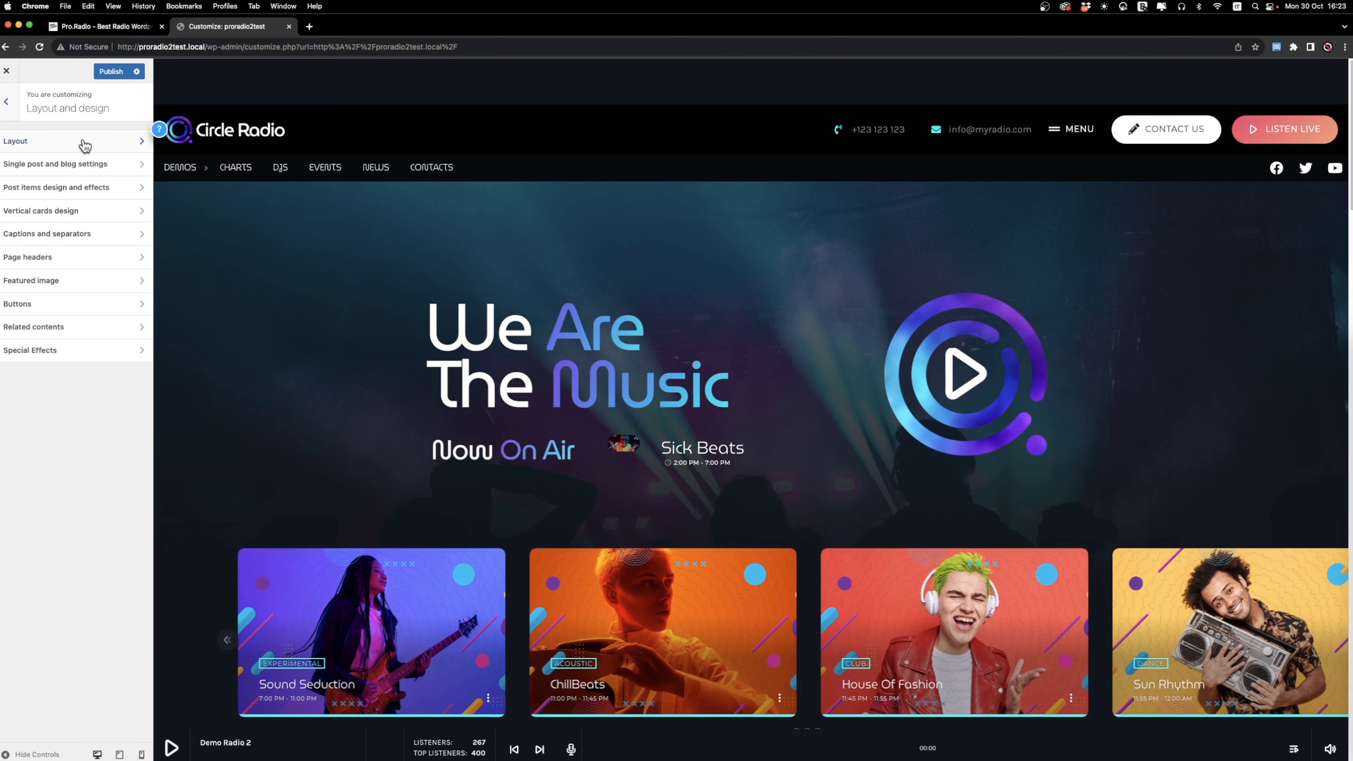
click(85, 143)
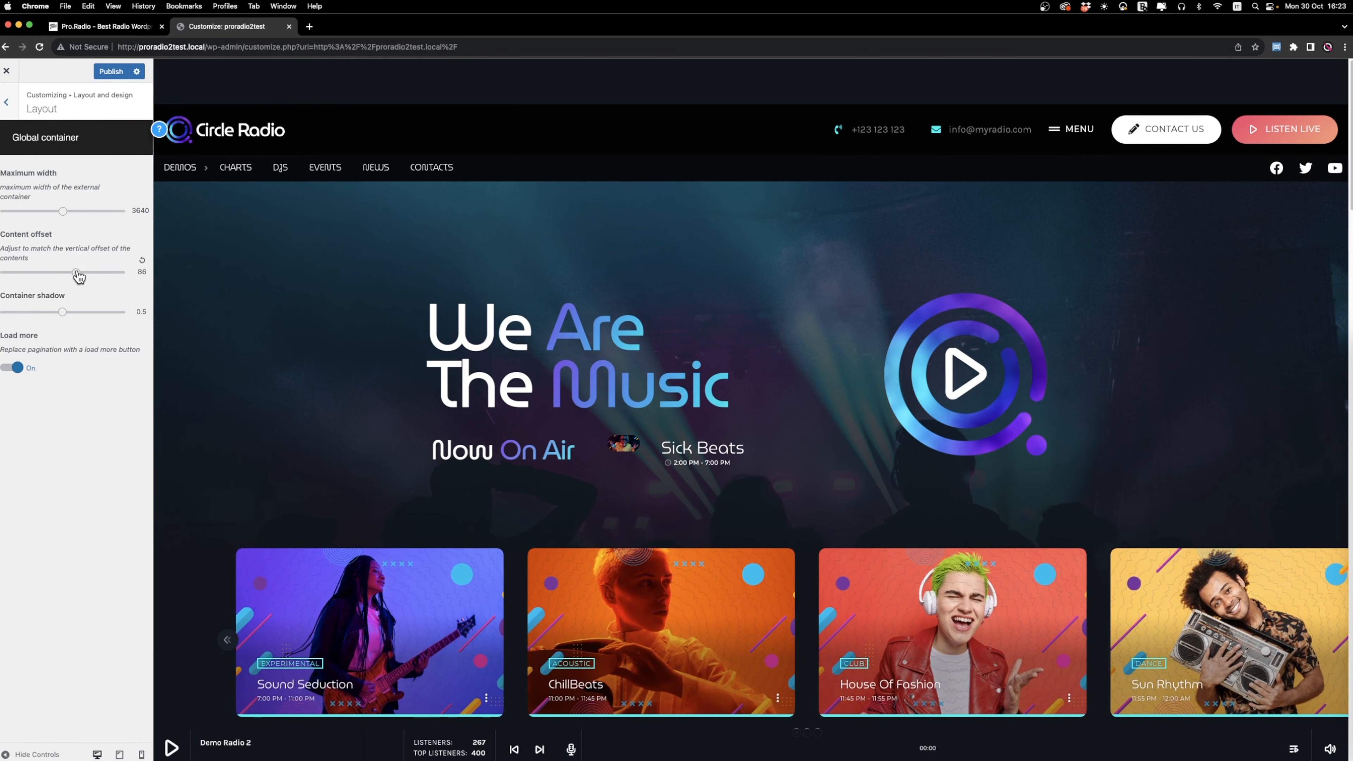
drag(79, 276, 66, 278)
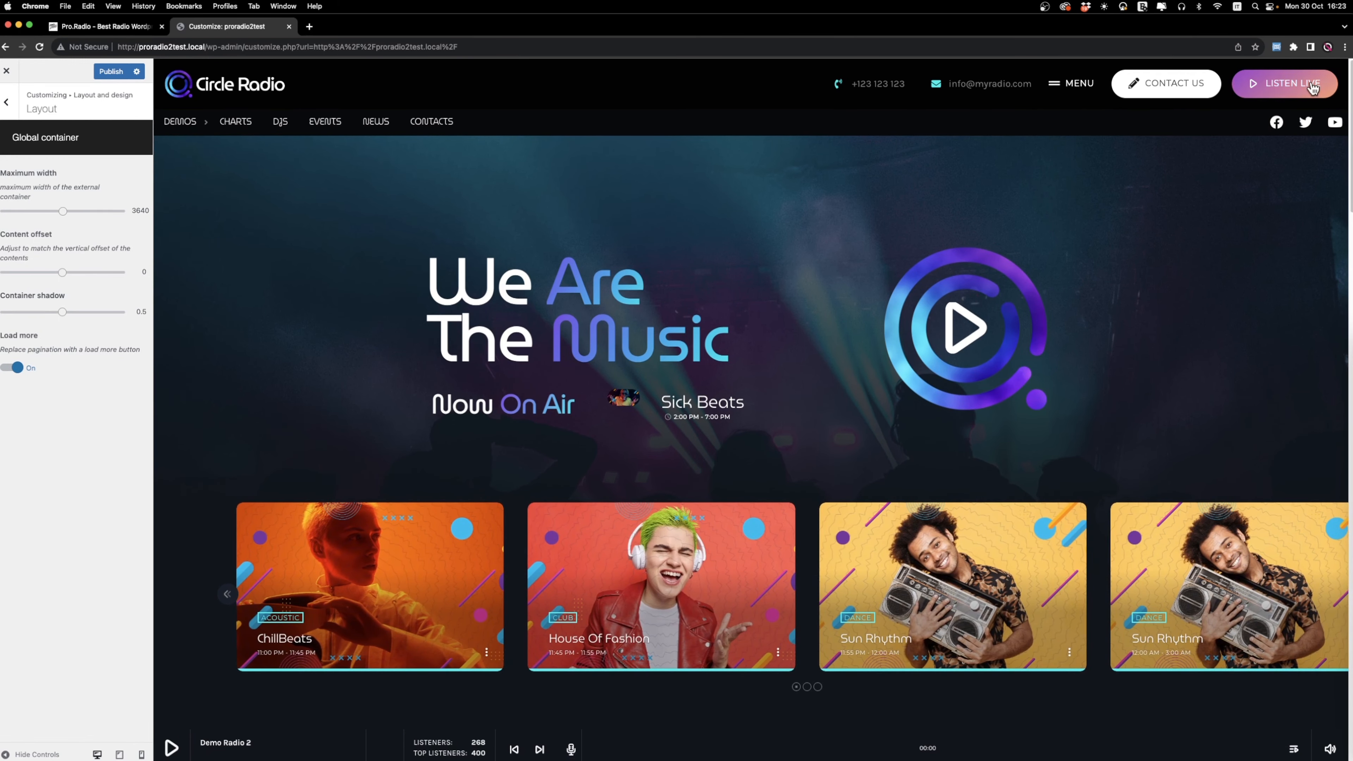
Test the Listen Live button in the site preview and pause the radio player.
click(1276, 88)
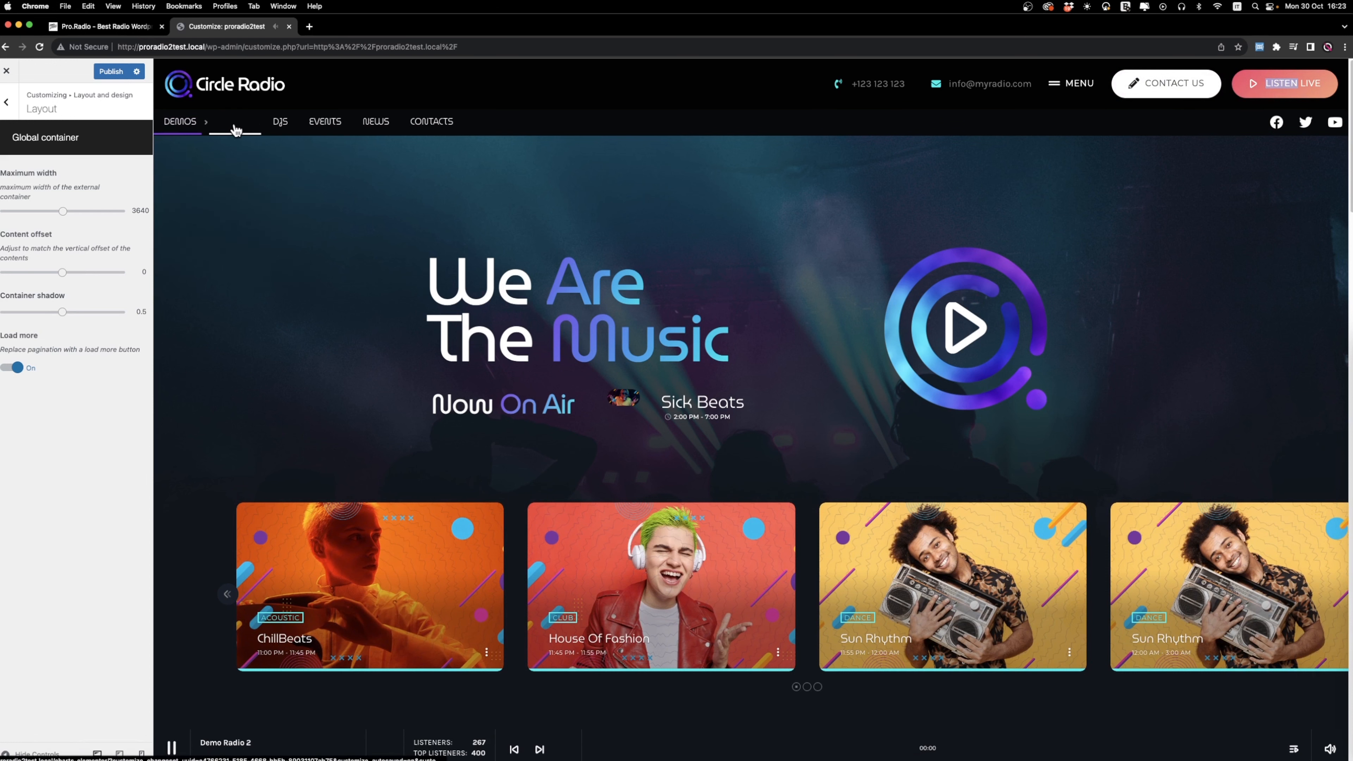
click(175, 744)
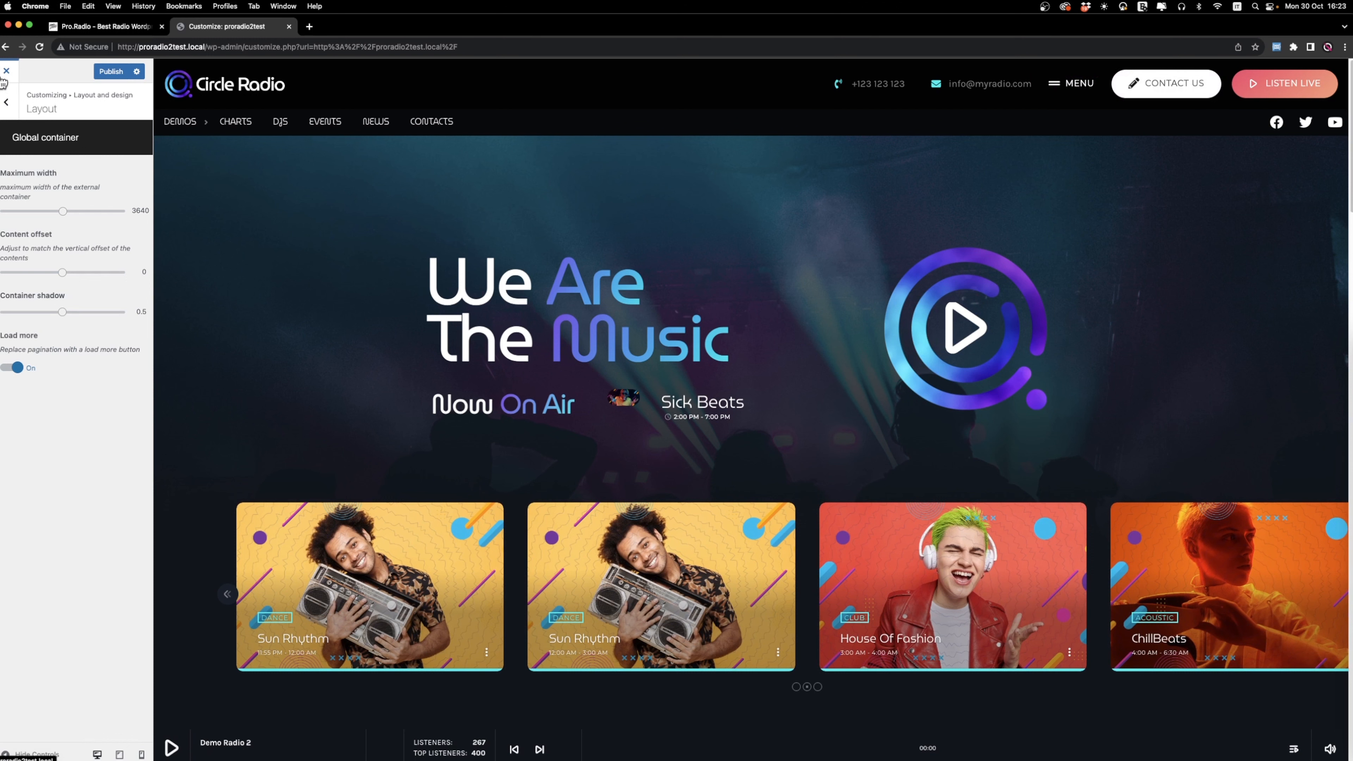
Publish the Customizer changes, return to the site, and reload the home page to check the header.
click(109, 72)
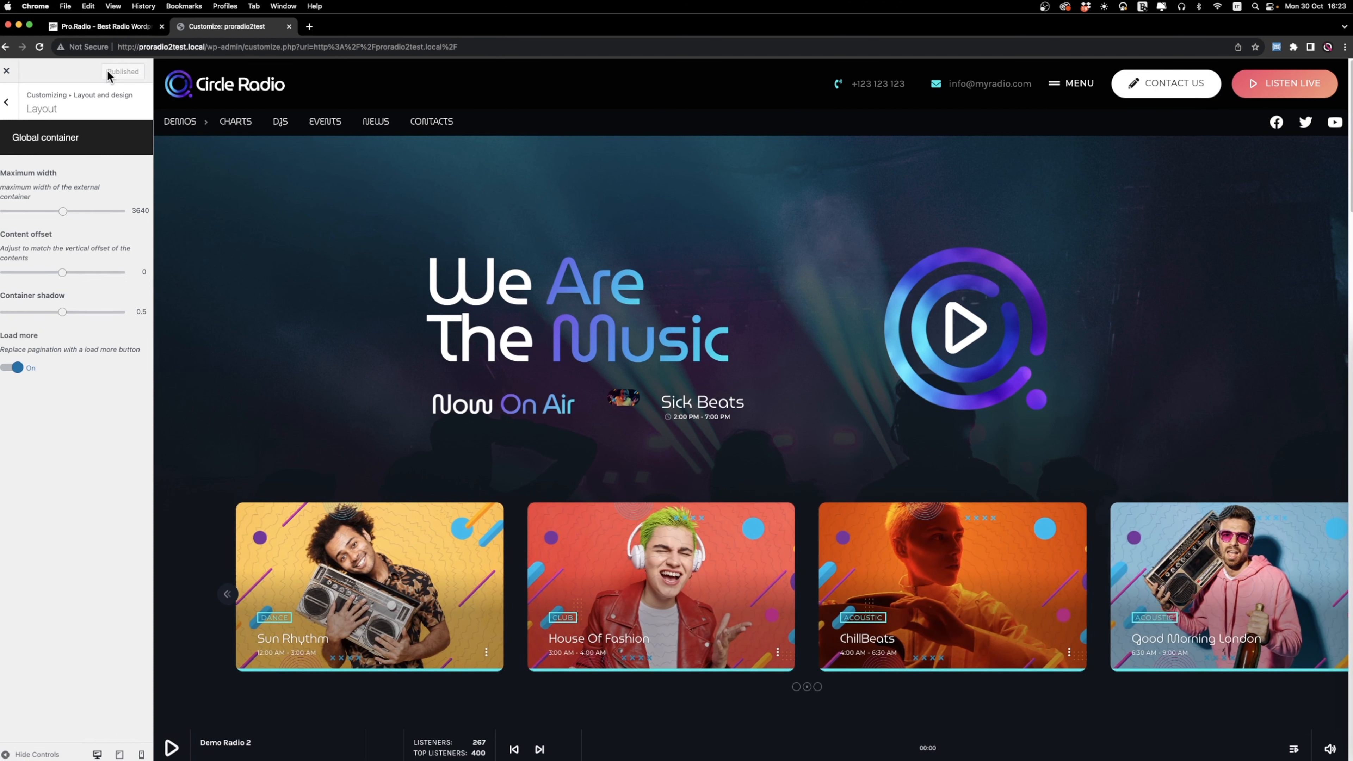
click(7, 71)
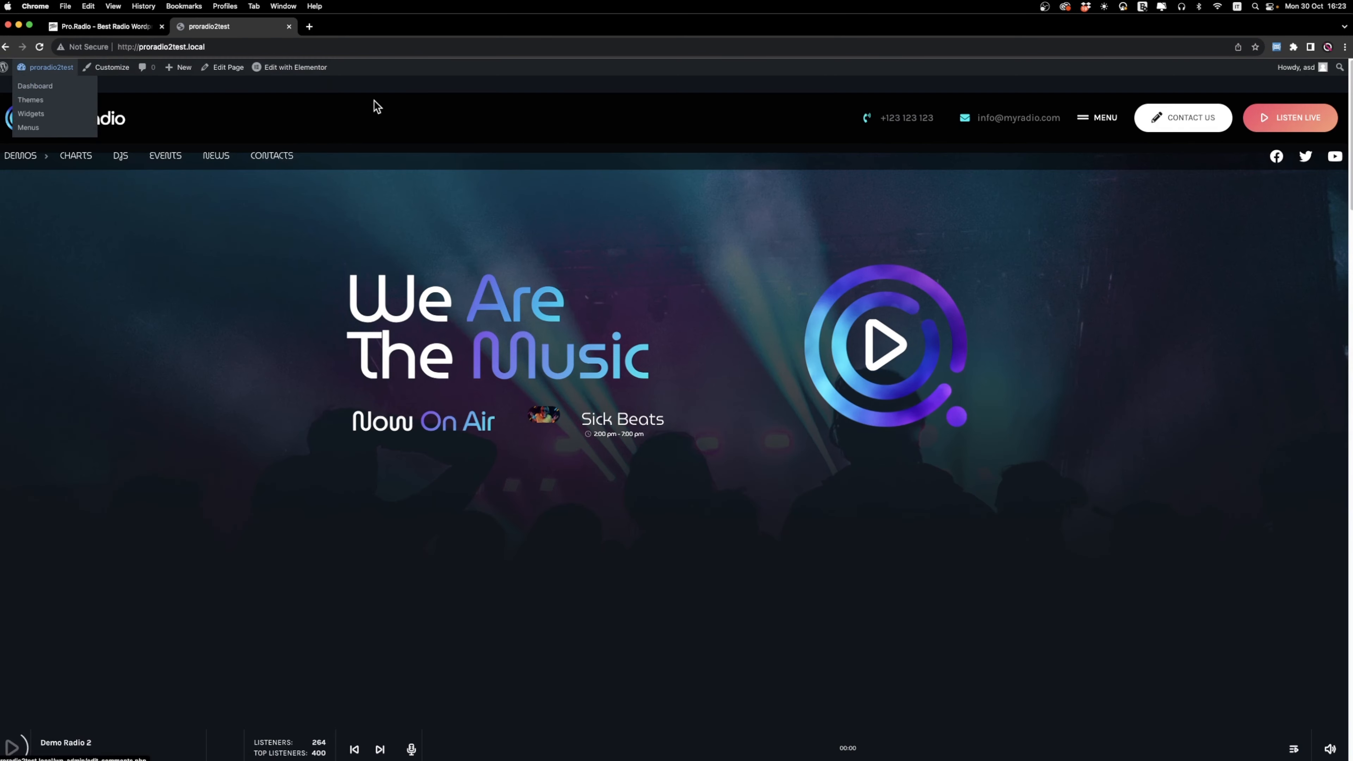
click(41, 47)
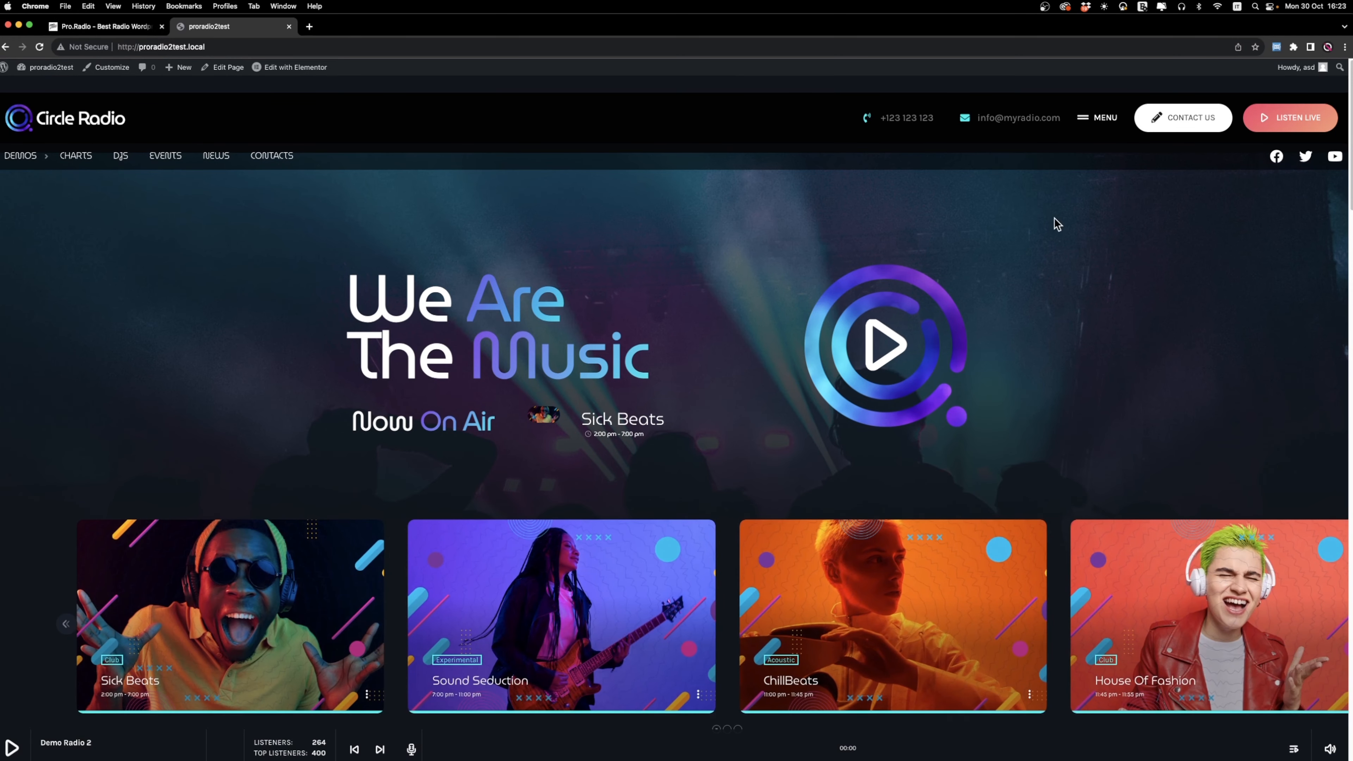
scroll(957, 277, down, 3)
scroll(957, 277, up, 3)
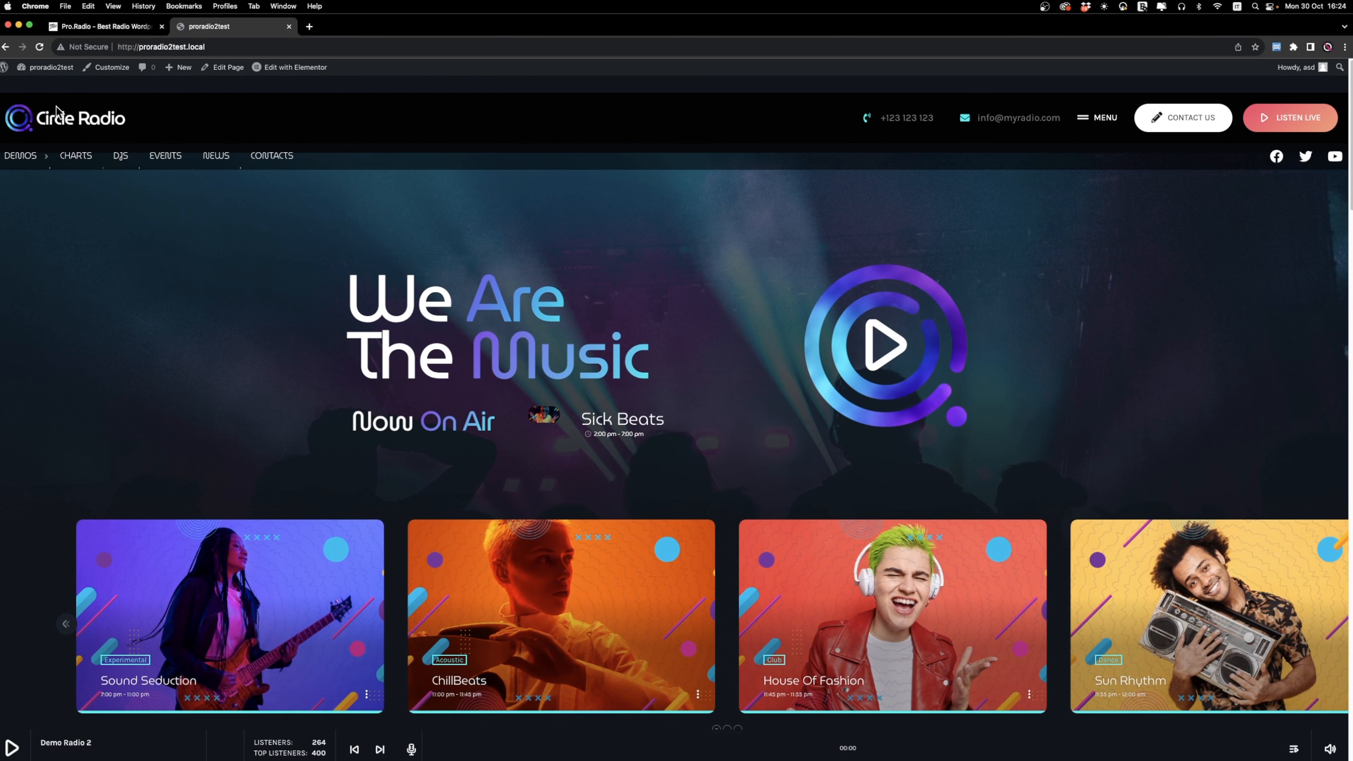
Create and publish a new Mega Footer & Header post titled "Mobile header" and open it in Elementor.
mouse_move(50, 73)
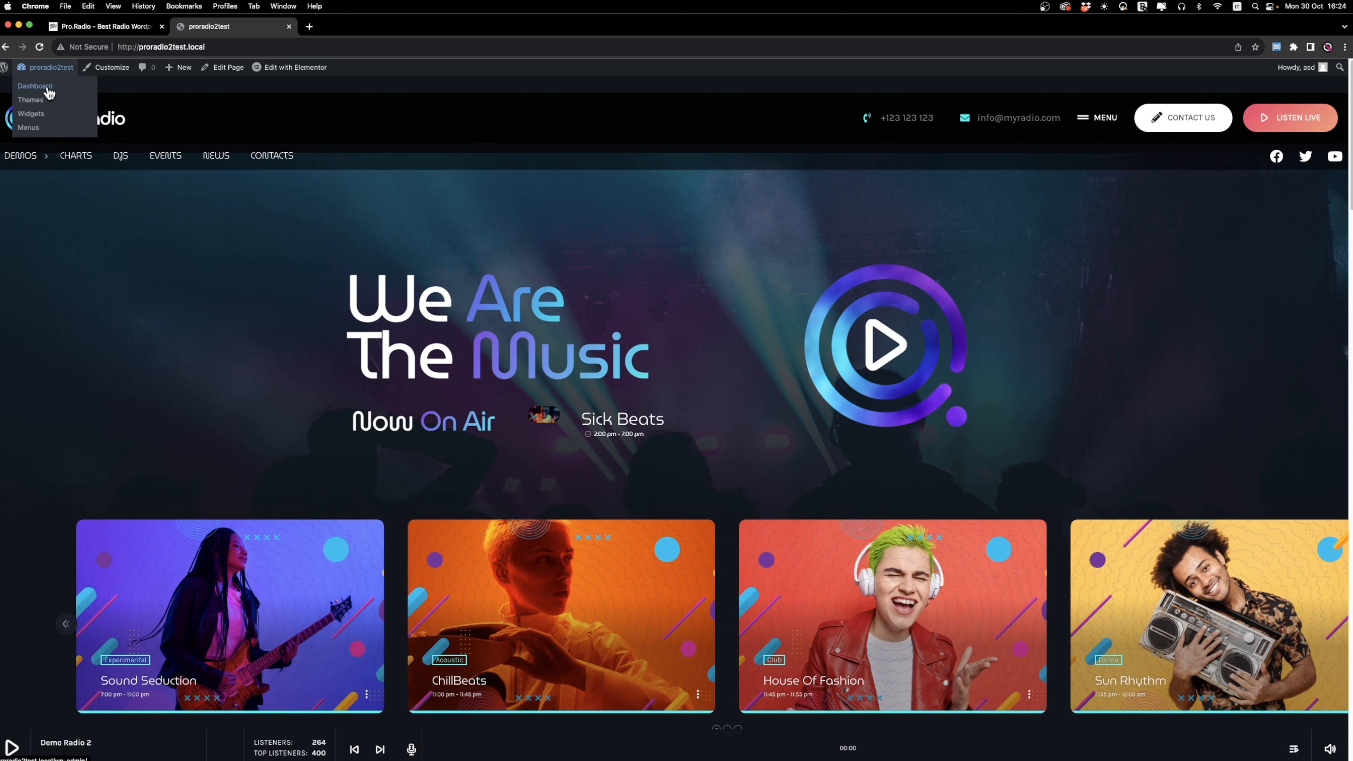
click(46, 89)
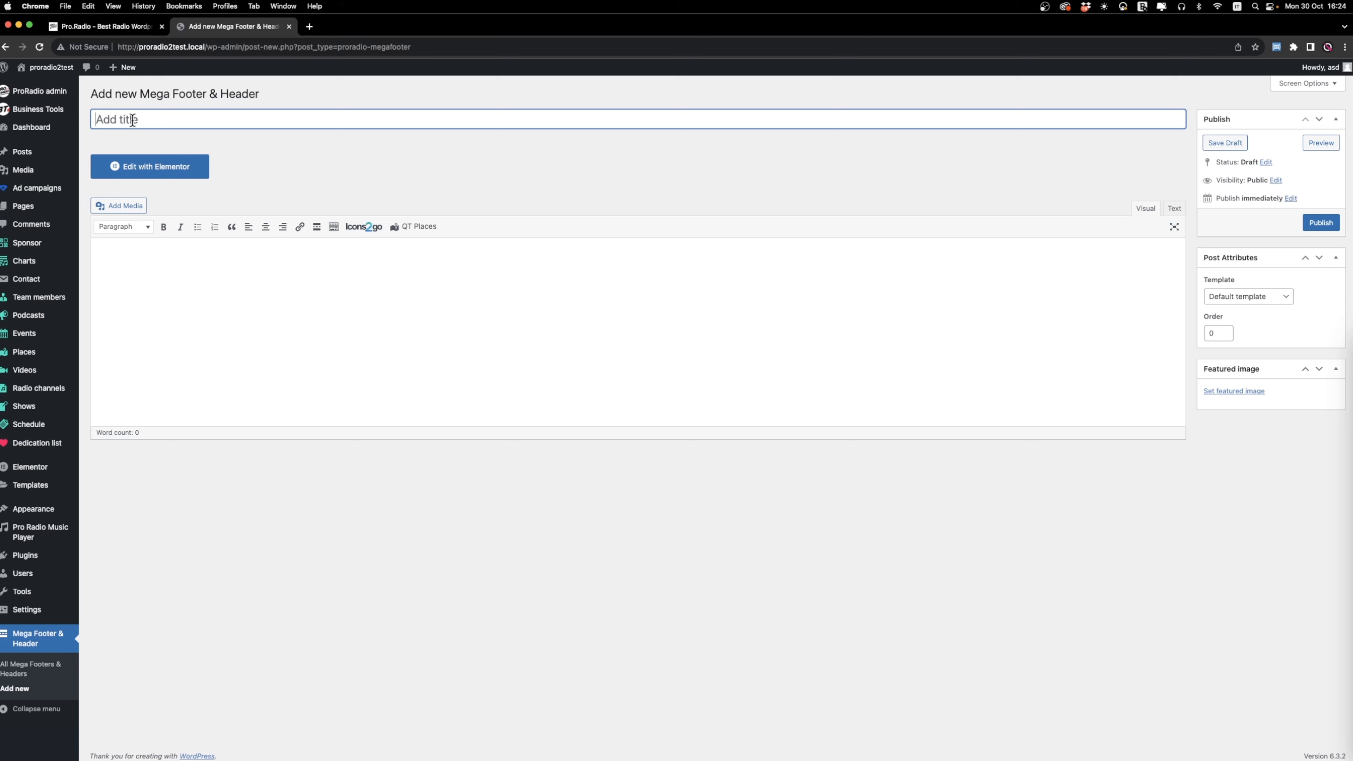
text(Mobile header)
click(1311, 221)
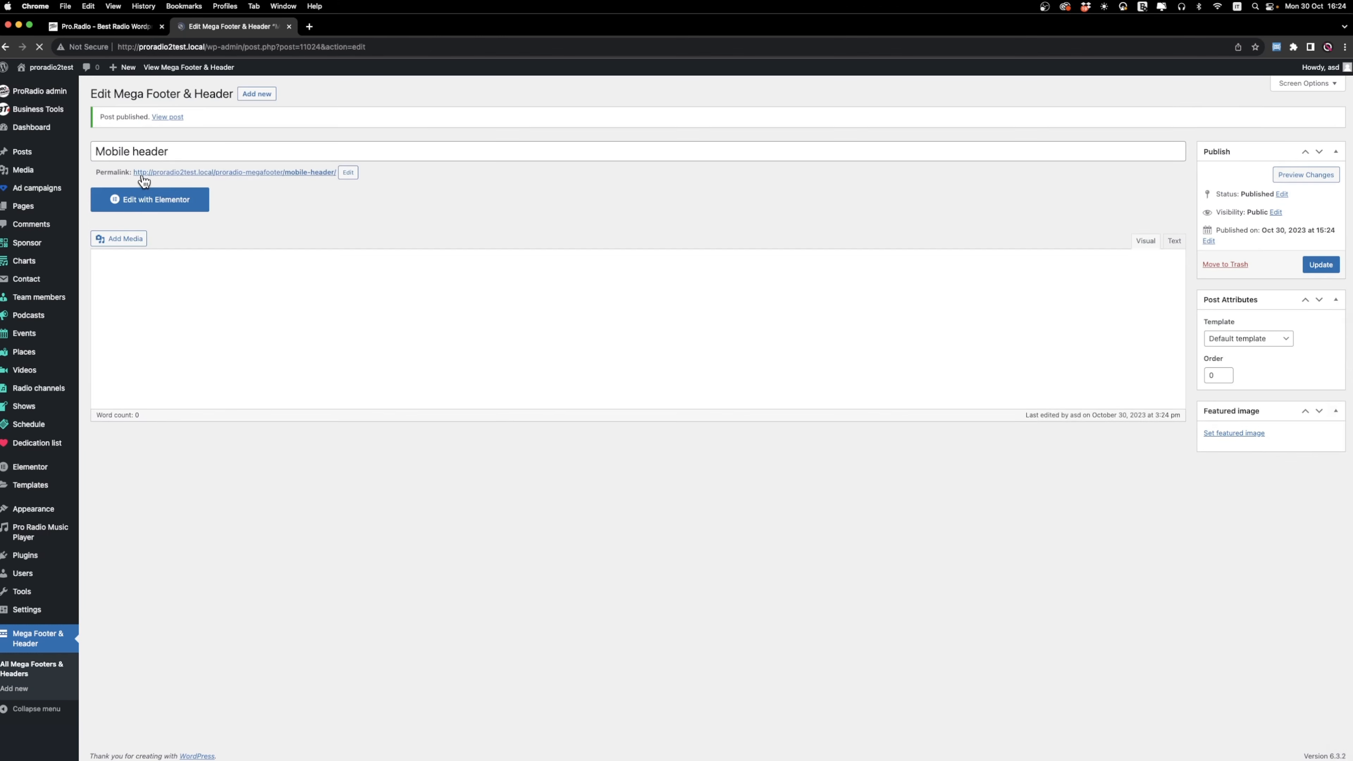
click(152, 199)
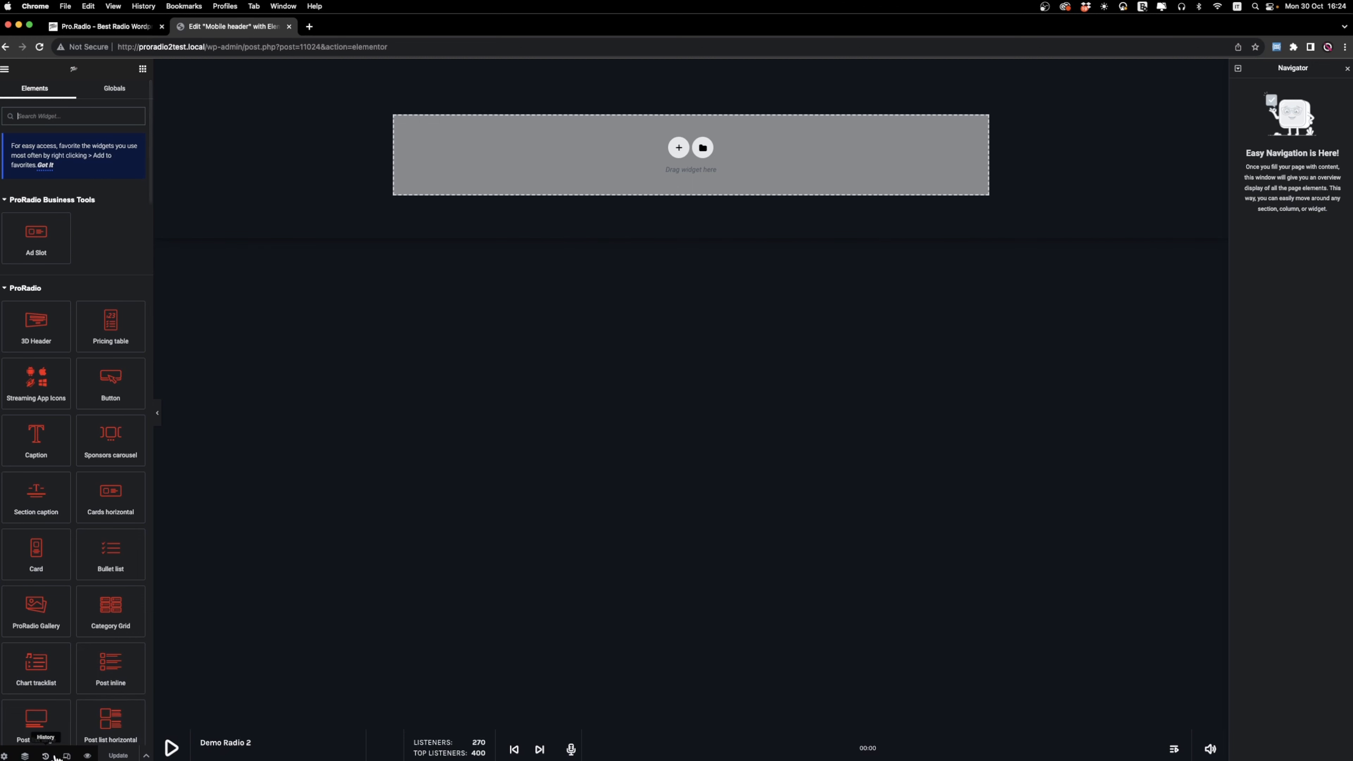
Switch the responsive preview to tablet and add a single-column section.
click(66, 756)
click(644, 69)
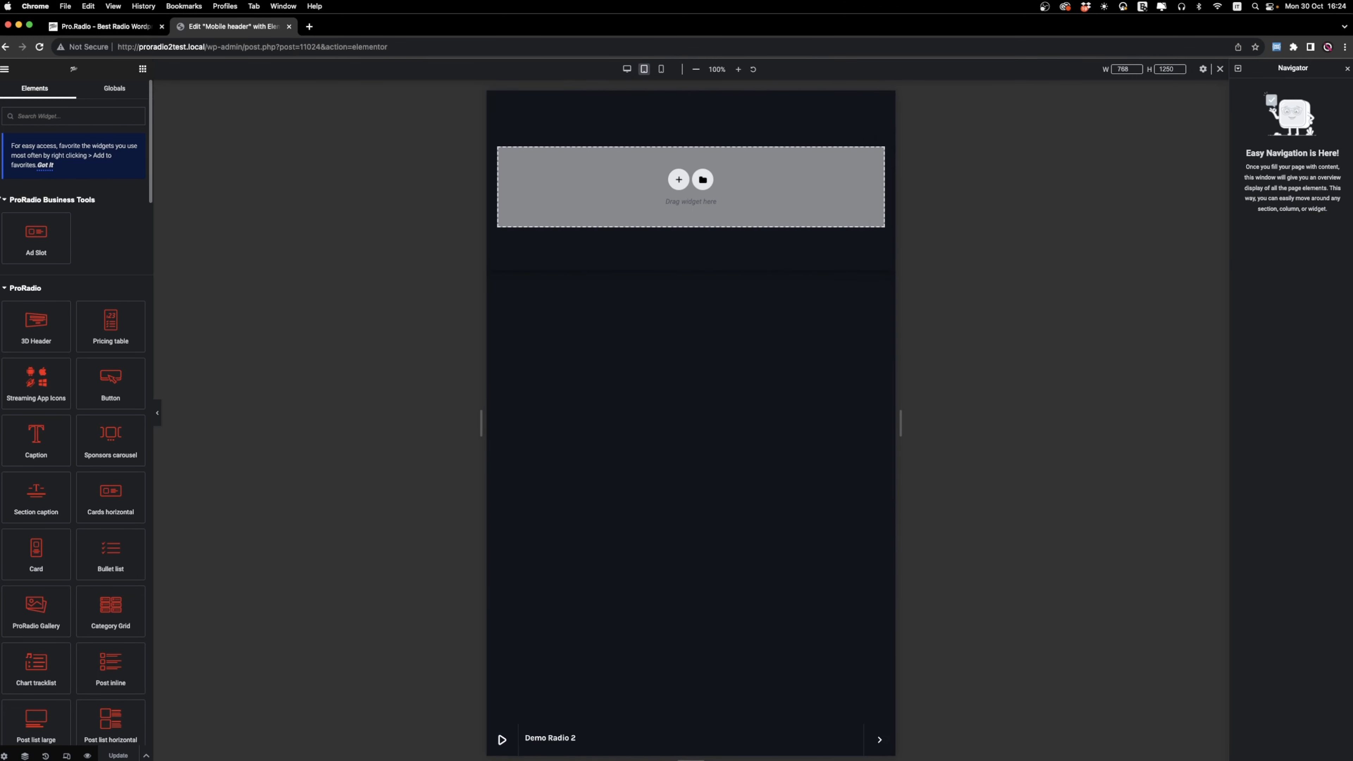
click(679, 180)
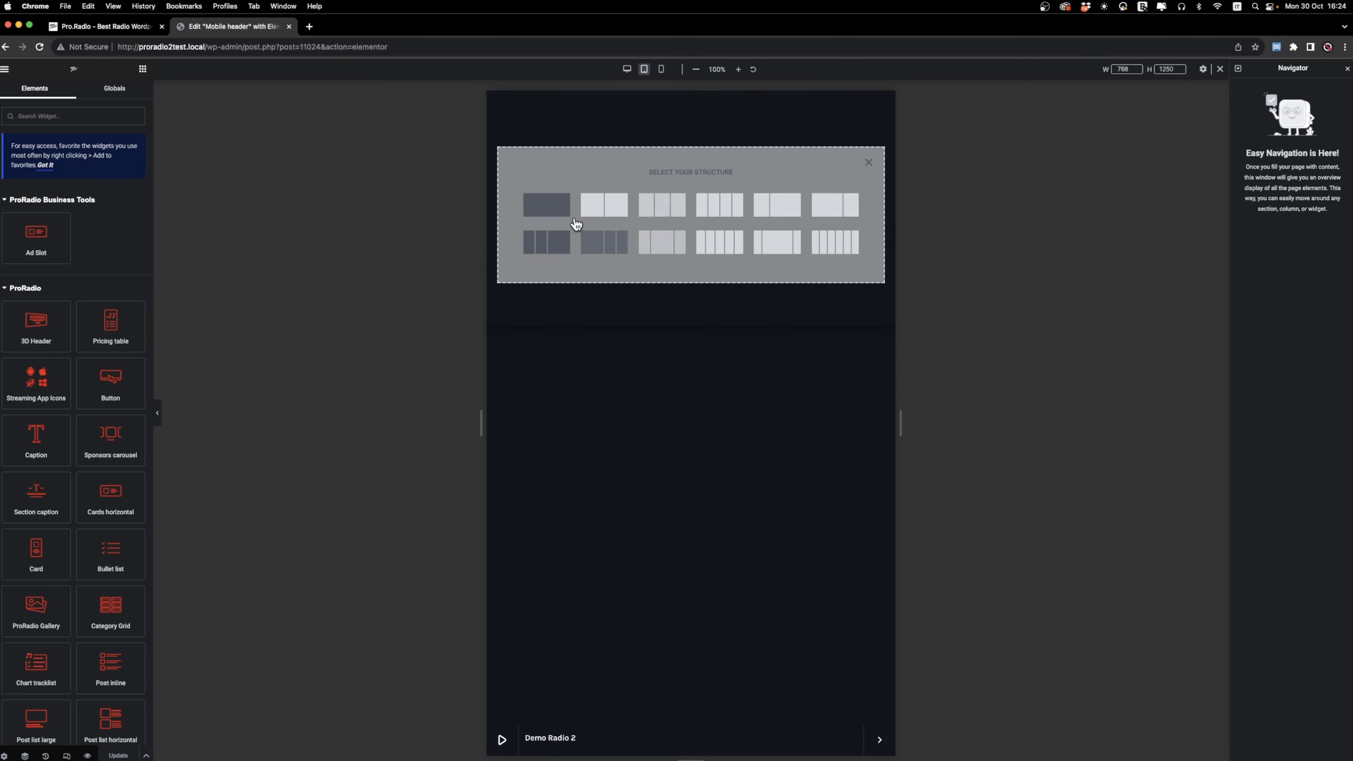
click(549, 205)
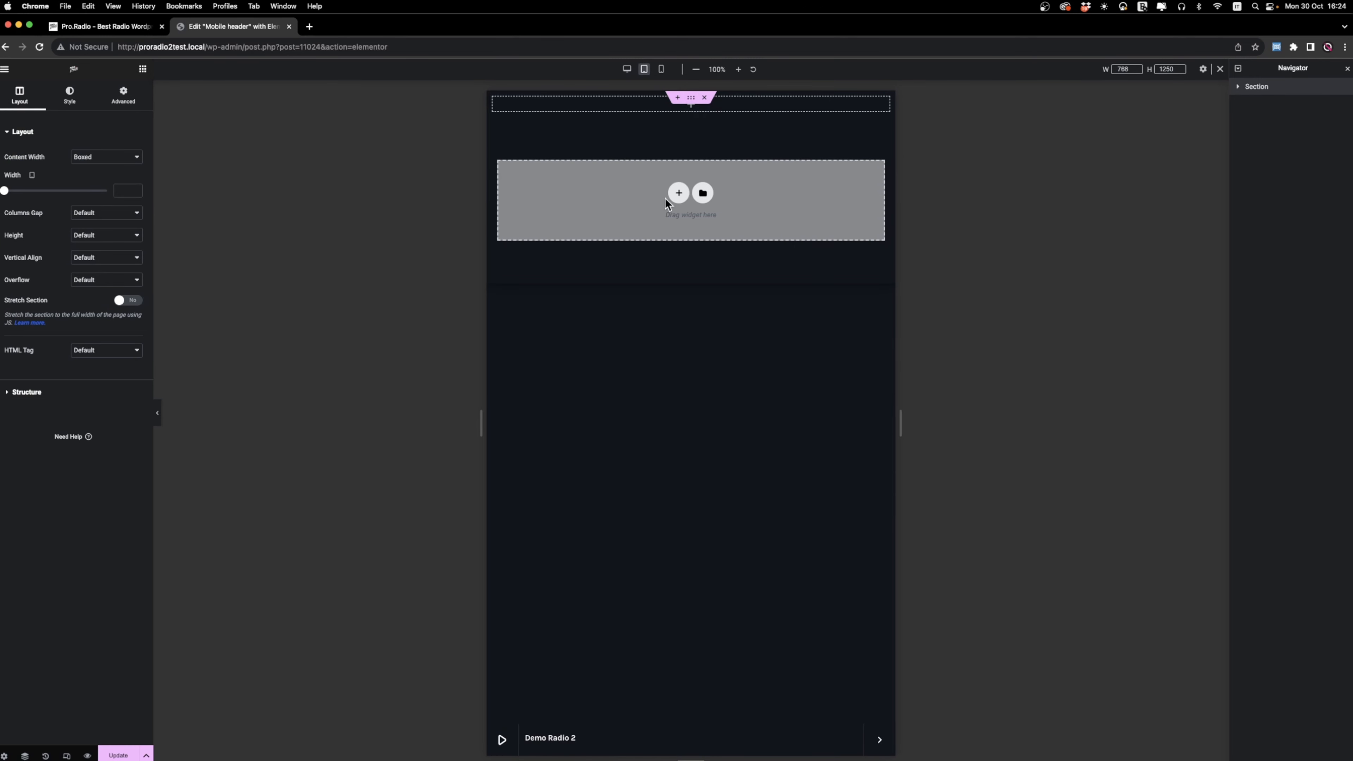
Place an Image widget in the new column using Pro-Radio-Circle-Radio-demo-15-logo-MOBILE-1.png from the media library.
right_click(496, 103)
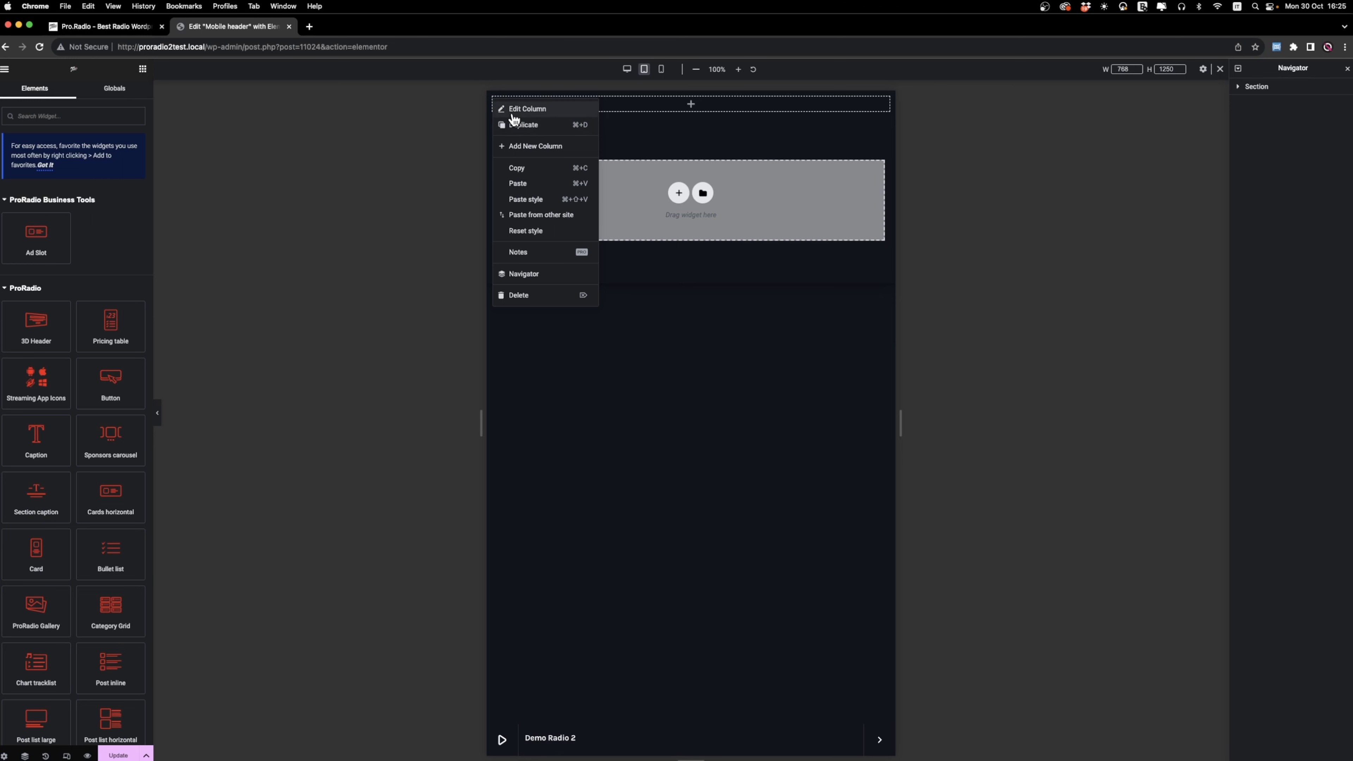
click(72, 115)
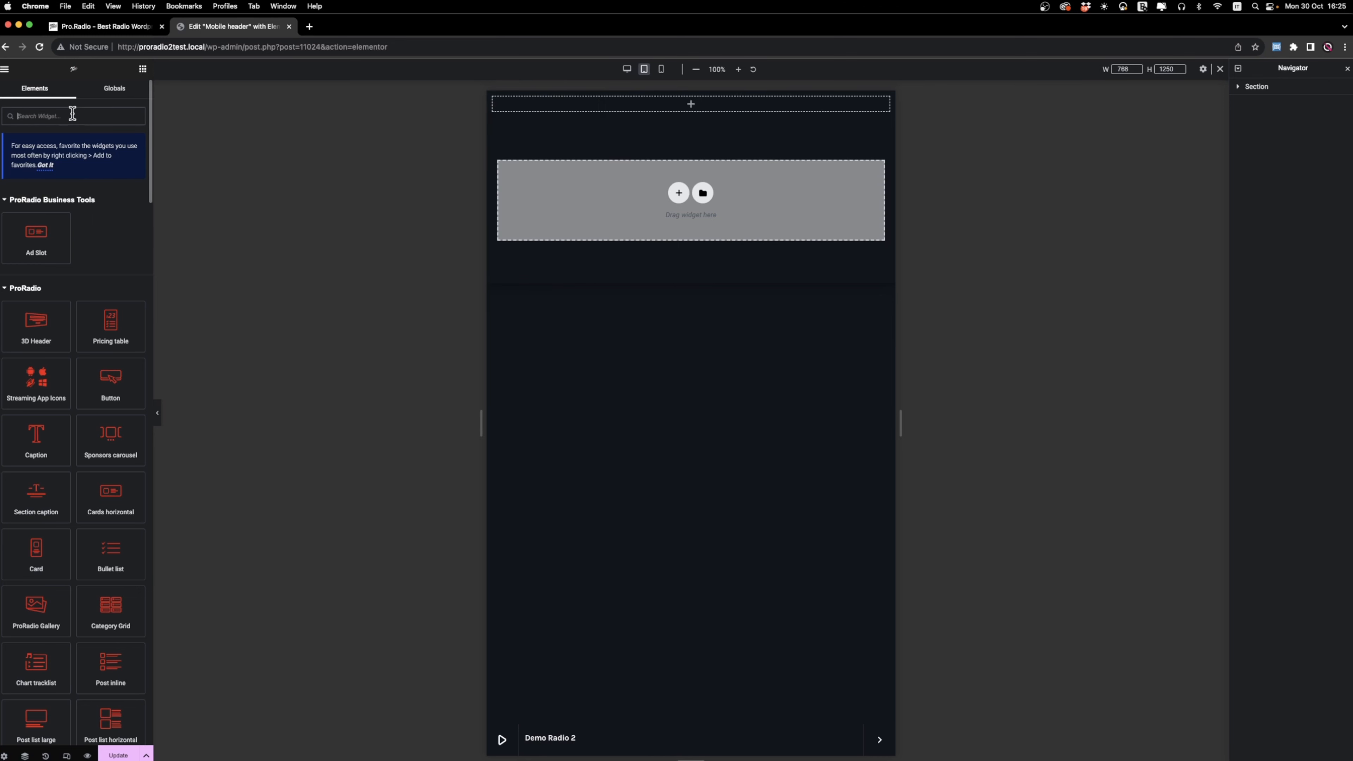
text(image)
drag(35, 210, 583, 107)
click(67, 213)
click(160, 205)
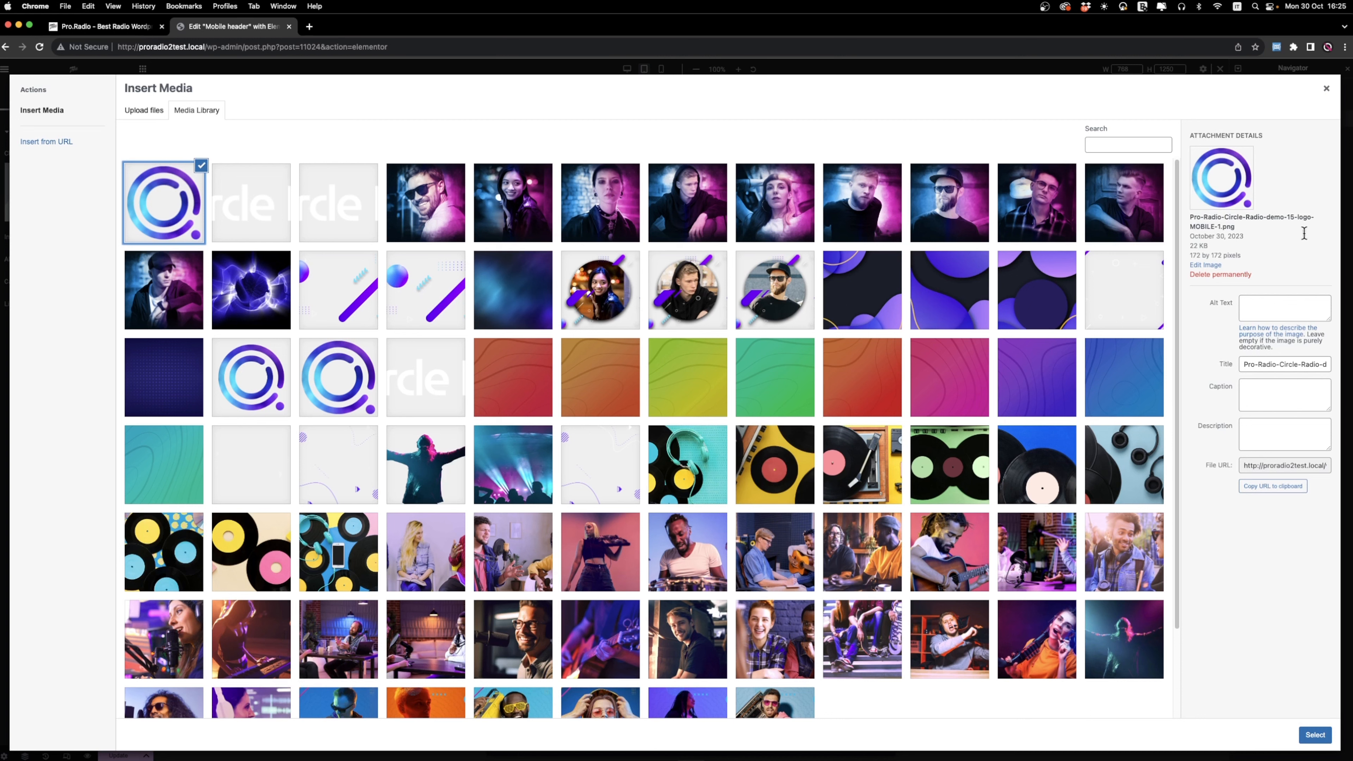
click(1313, 735)
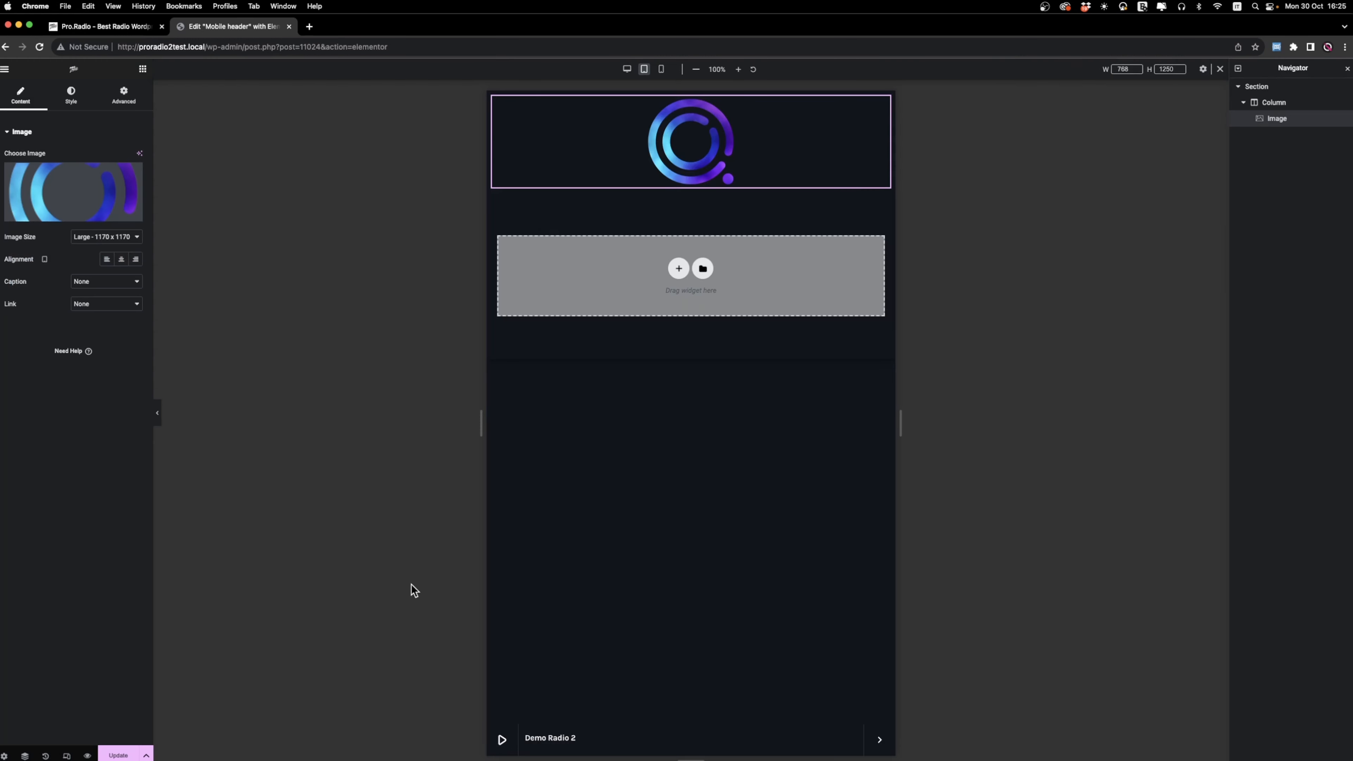
Set the logo image's width to 70 px and align it left.
click(84, 98)
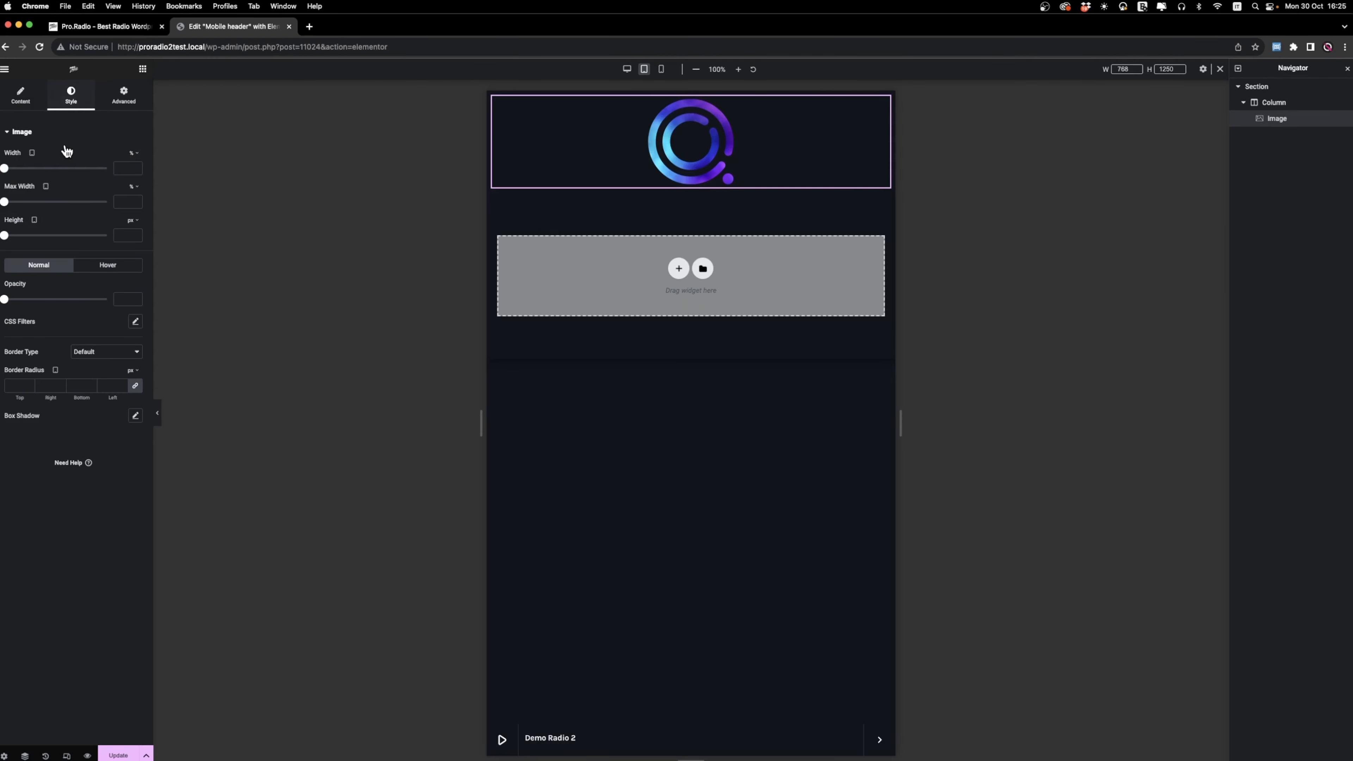
click(136, 155)
click(132, 152)
click(133, 169)
text(70)
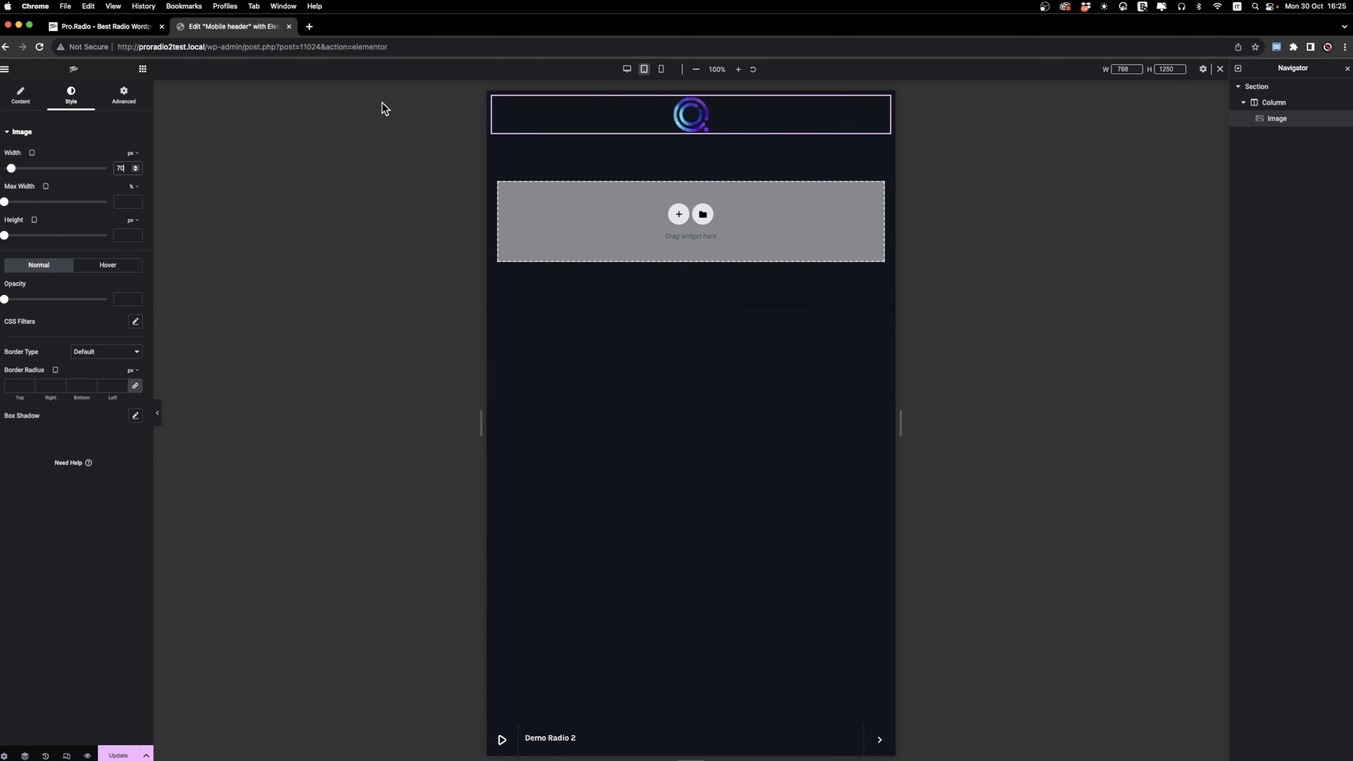
click(21, 95)
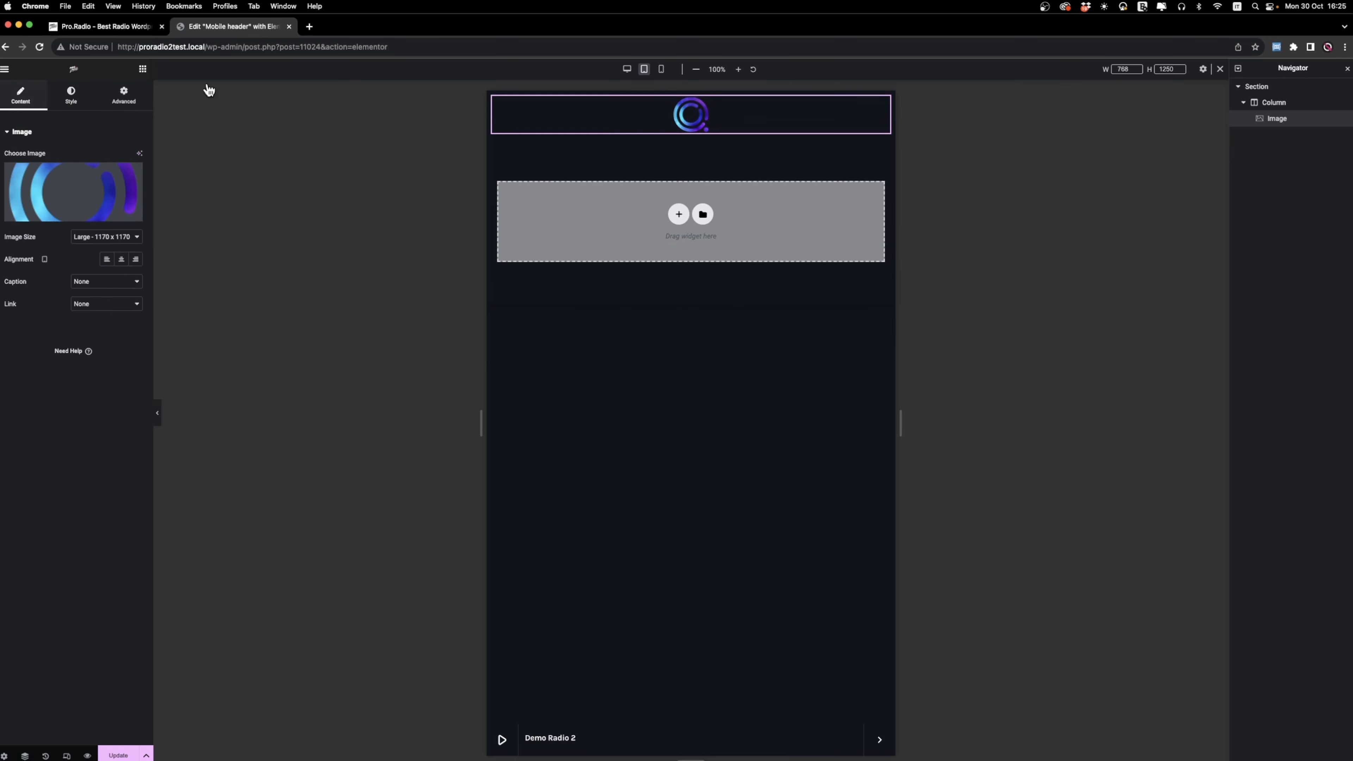
click(106, 260)
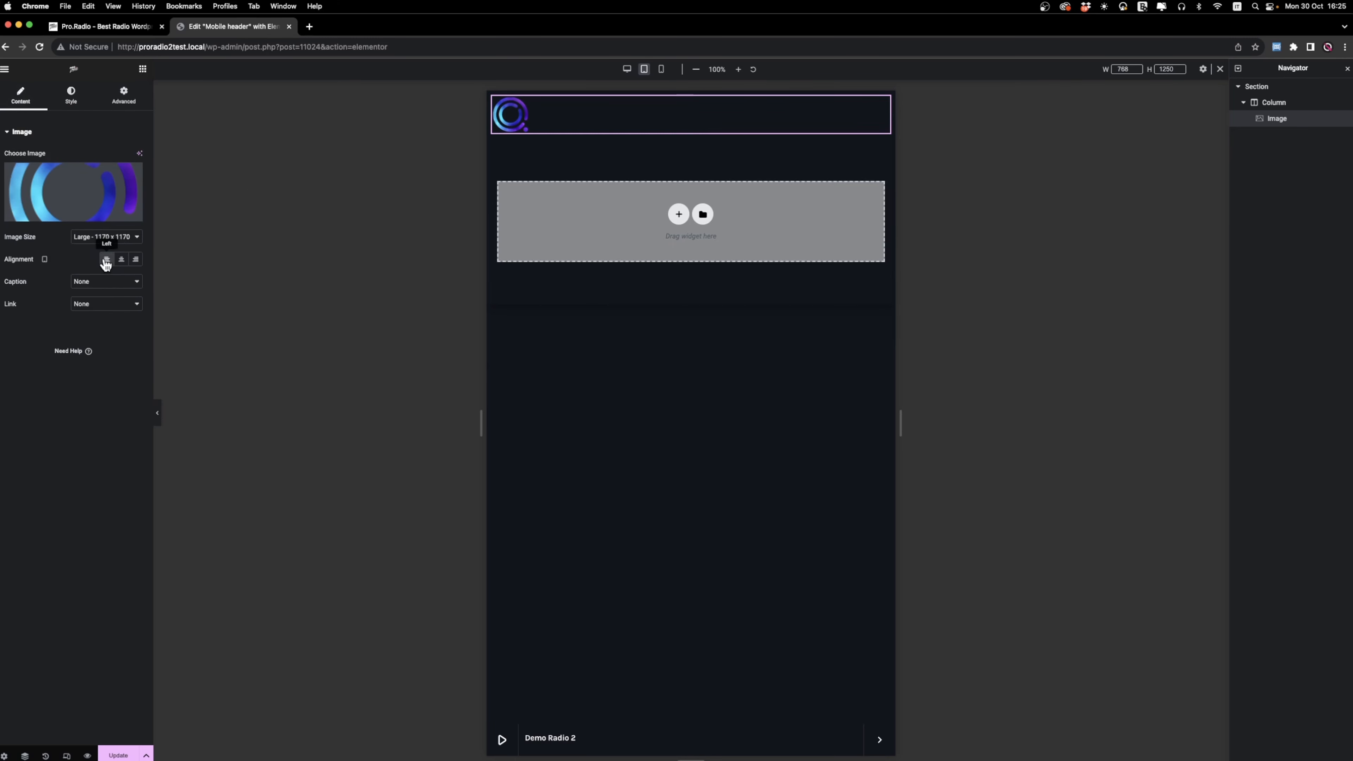
Add a second column after the logo column, setting its width to 80% and the logo column's width to 20%.
right_click(1266, 109)
click(1306, 155)
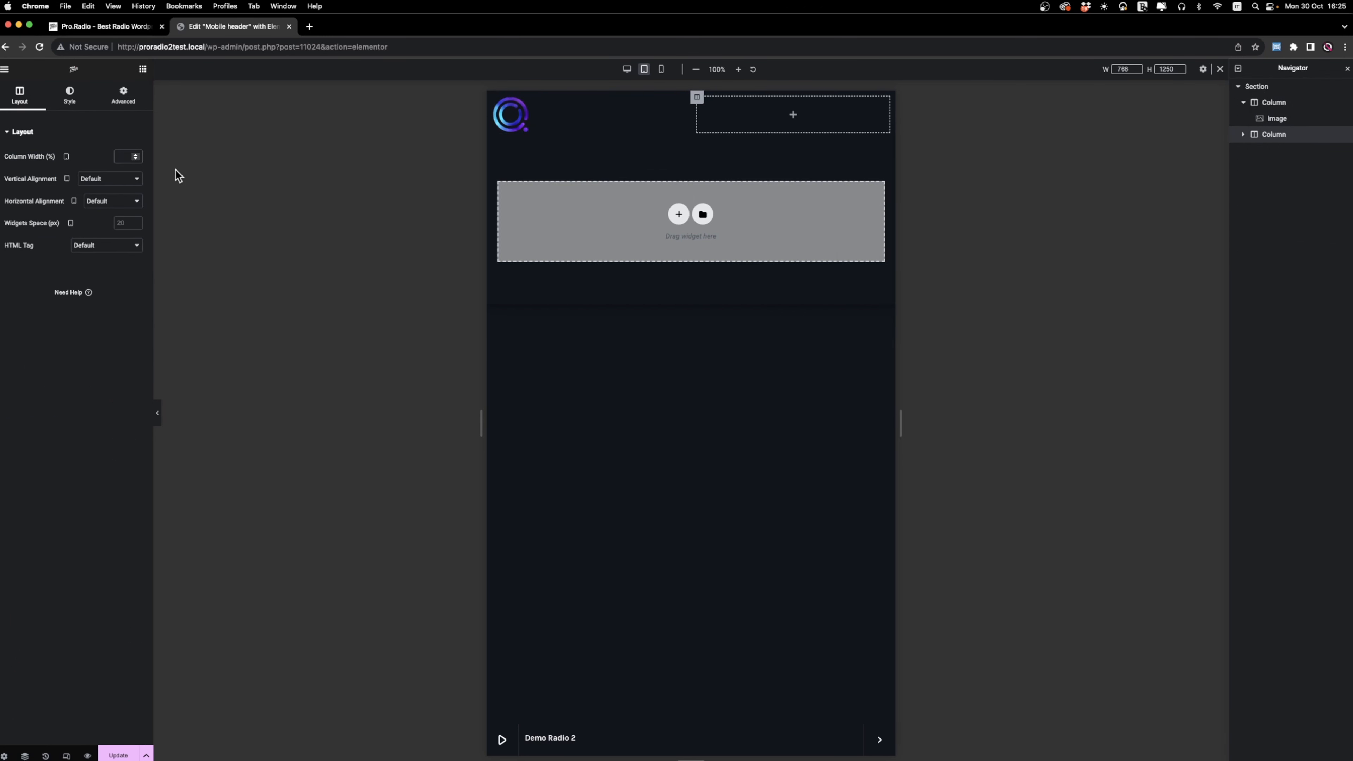
text(80)
click(1274, 102)
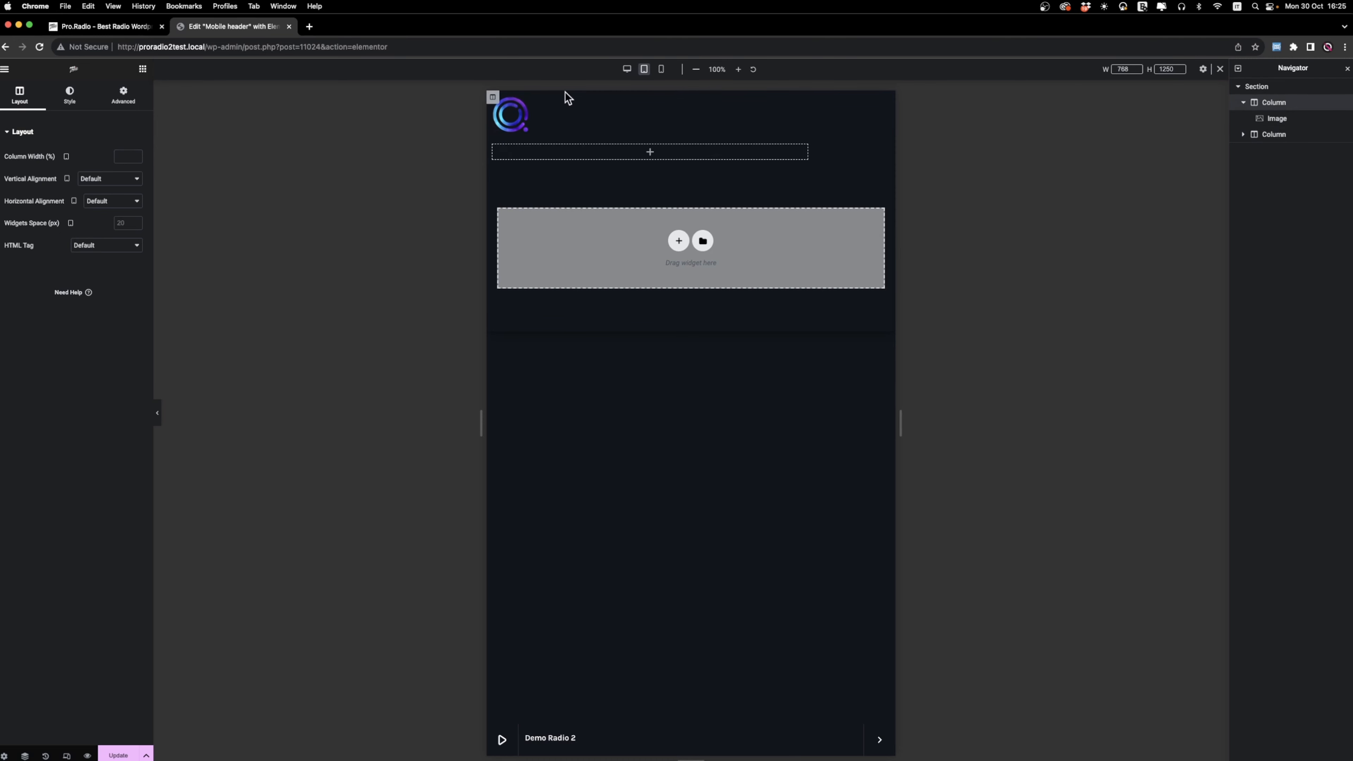
click(122, 157)
text(20)
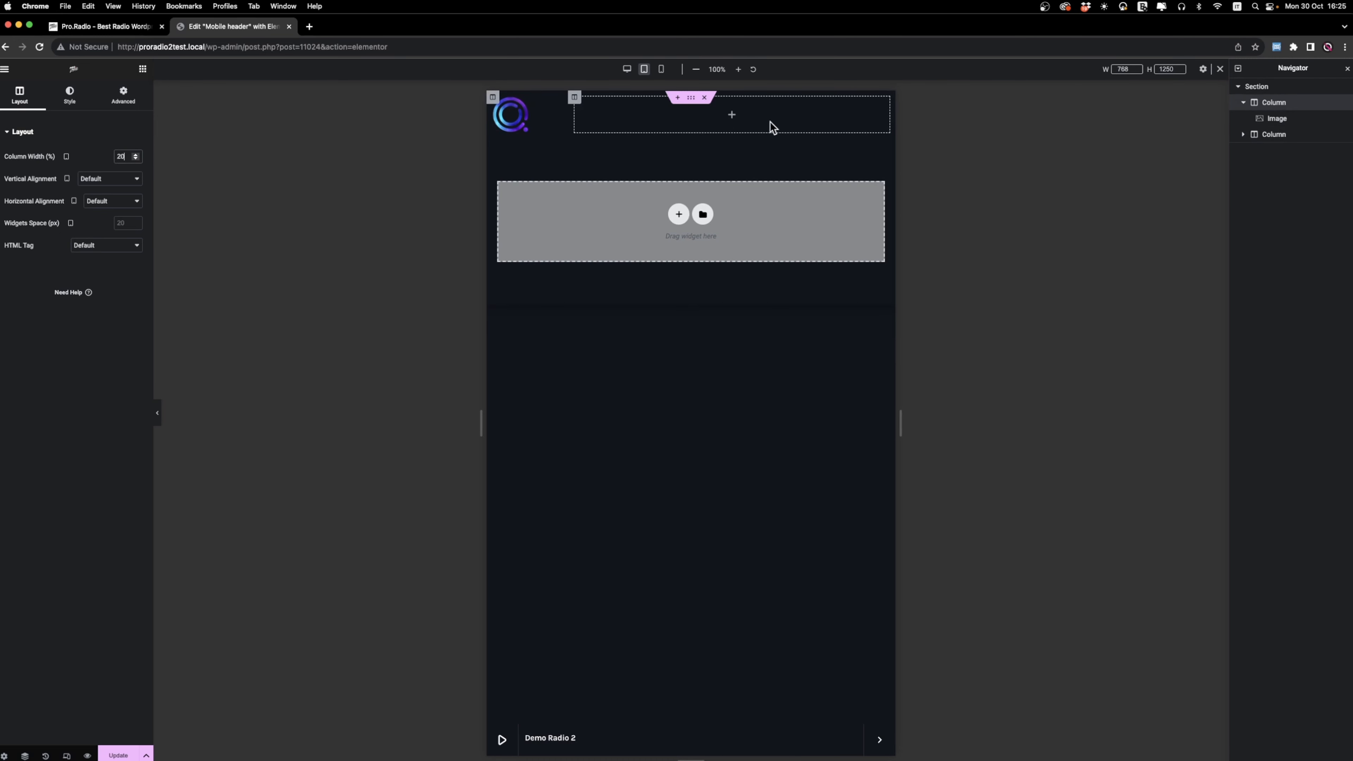
Set the empty 80% column's horizontal alignment so its widgets sit at the right end.
click(575, 97)
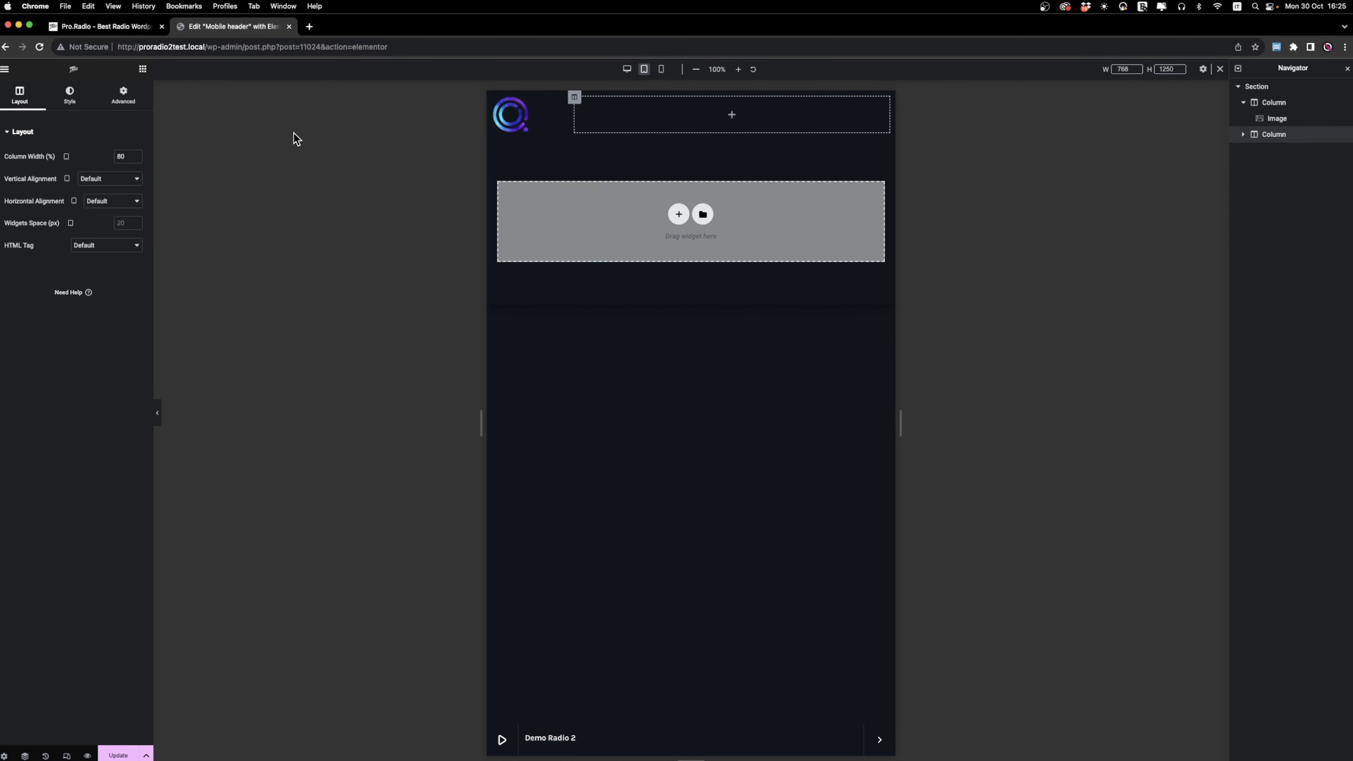
click(106, 205)
click(101, 235)
Find the ProRadio Button widget and place it in the empty 80% column.
click(142, 70)
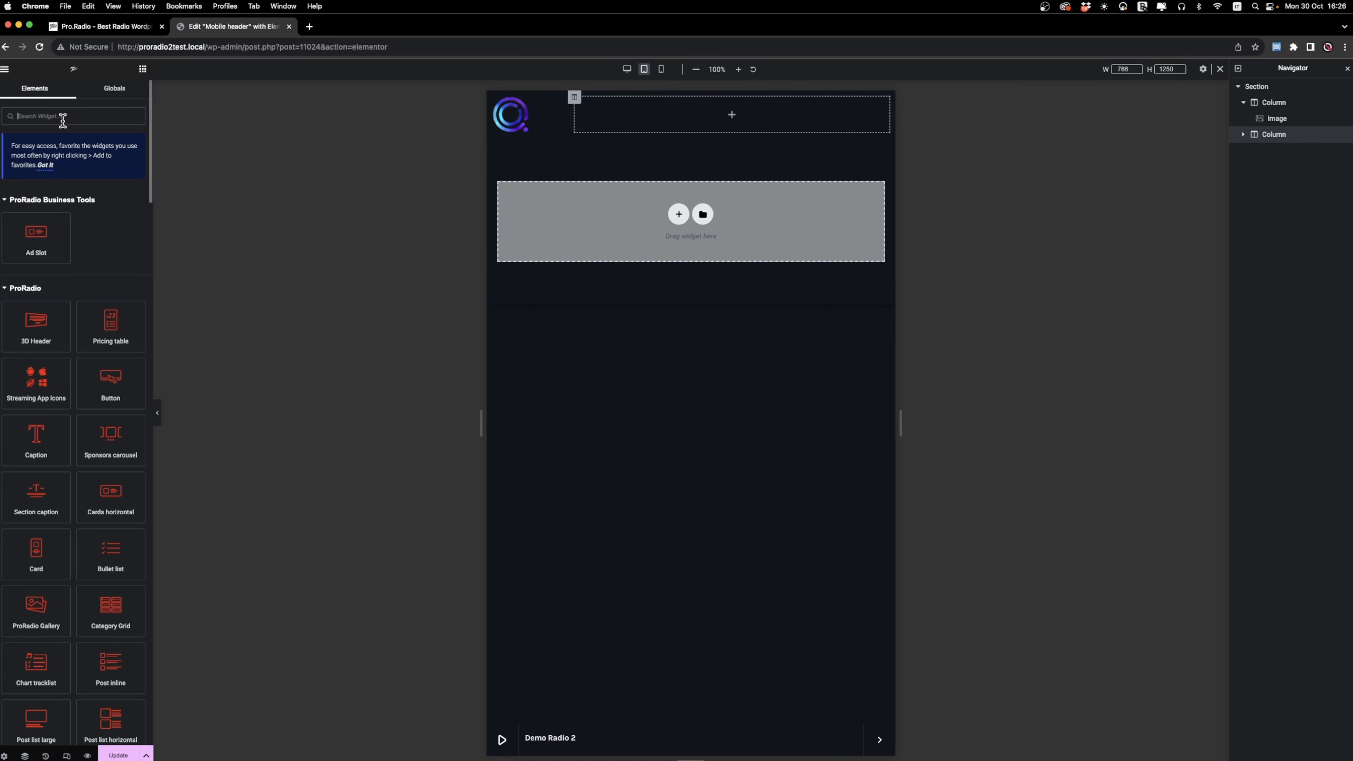
text(button)
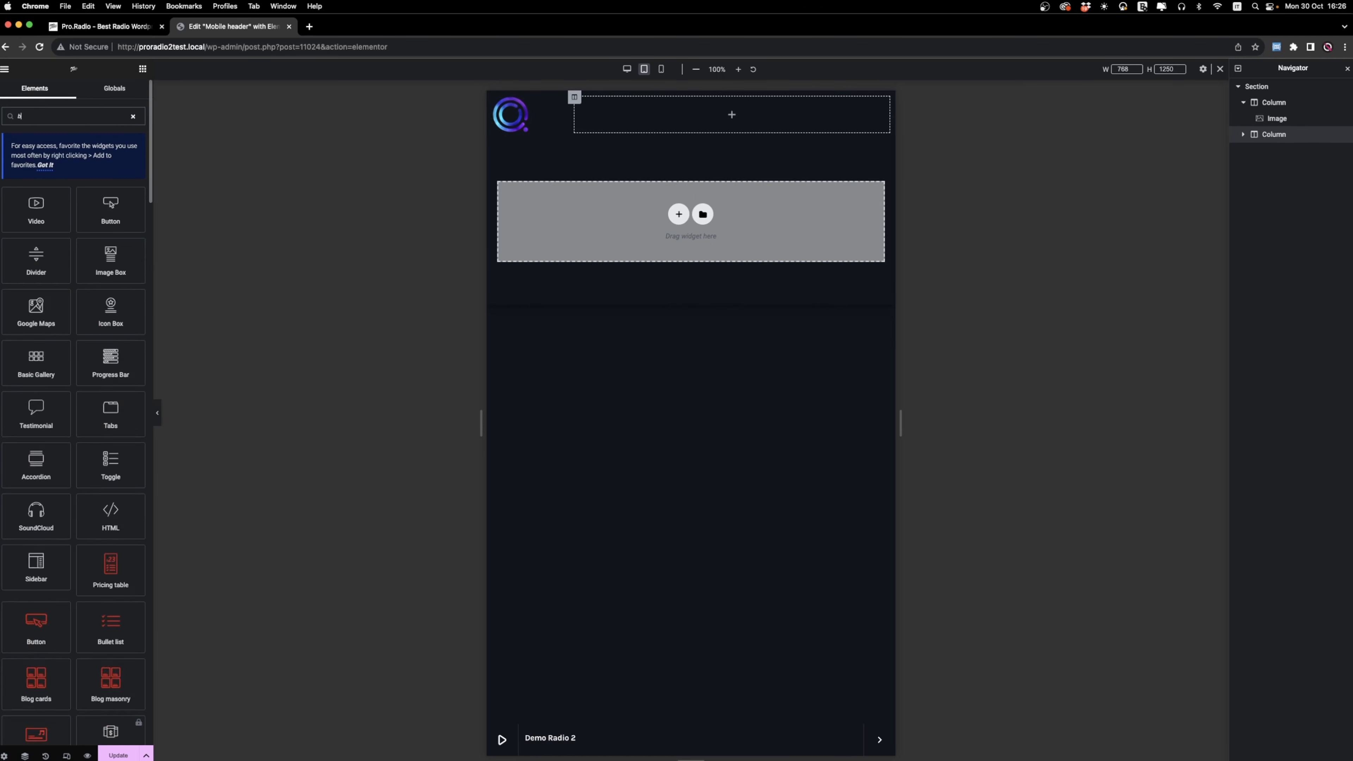
drag(36, 266, 631, 112)
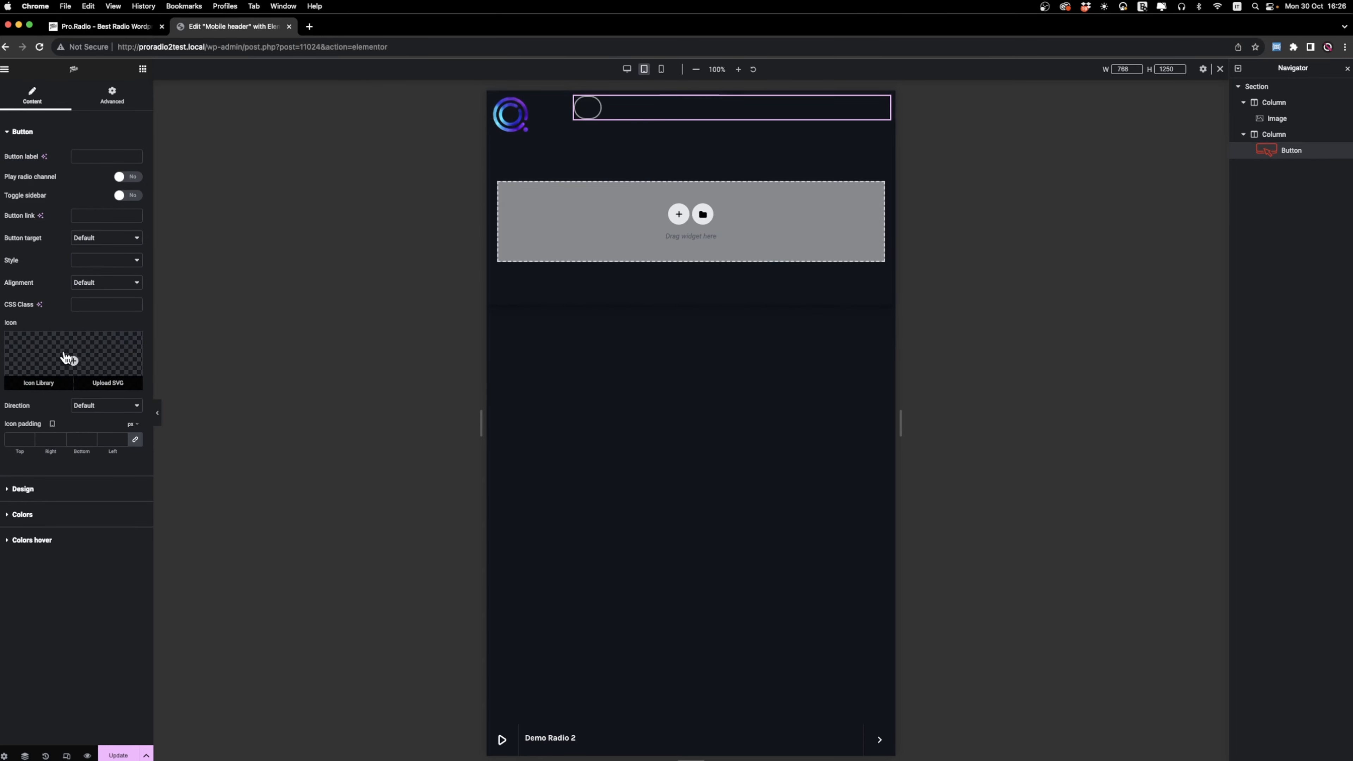
Give the button the horizontal grip lines icon from the icon library.
click(70, 356)
click(617, 244)
text(lime)
key(BackSpace)
key(BackSpace)
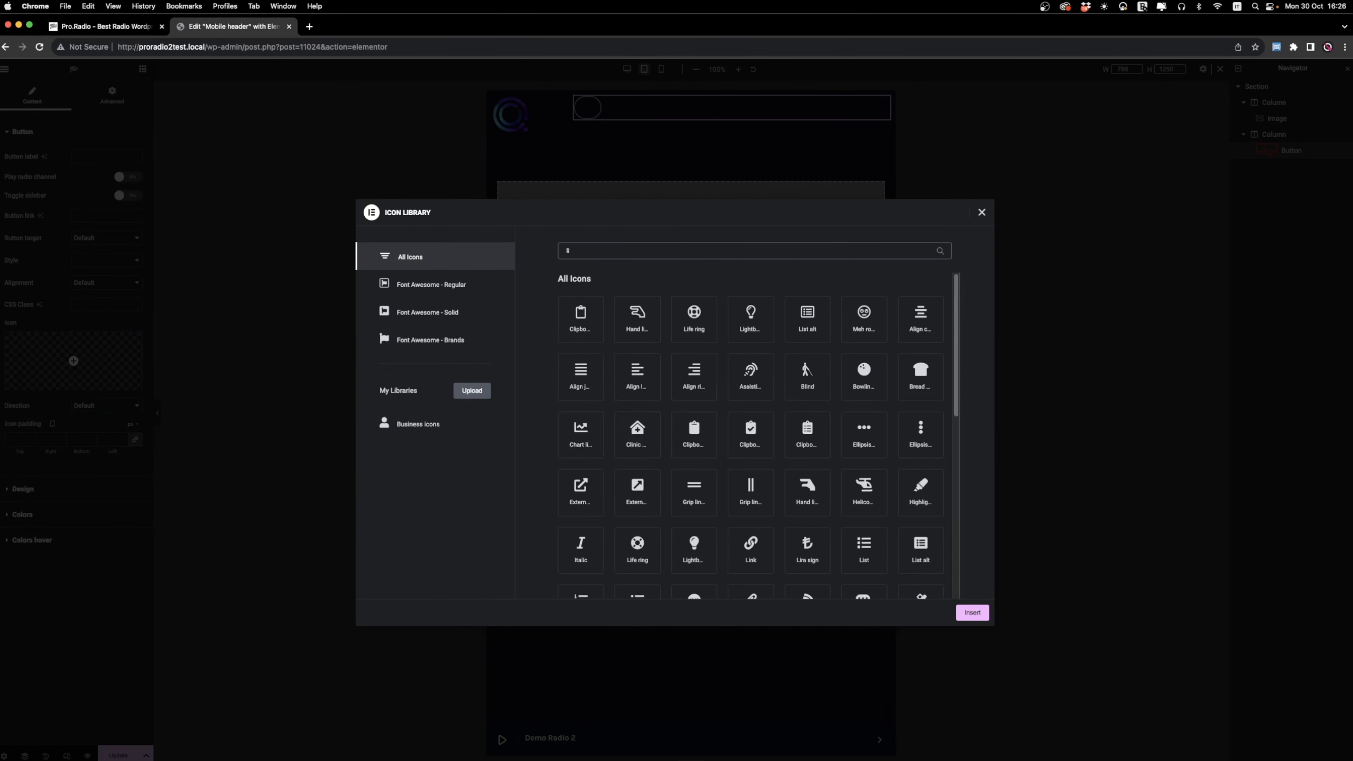
text(ne)
click(635, 327)
click(972, 613)
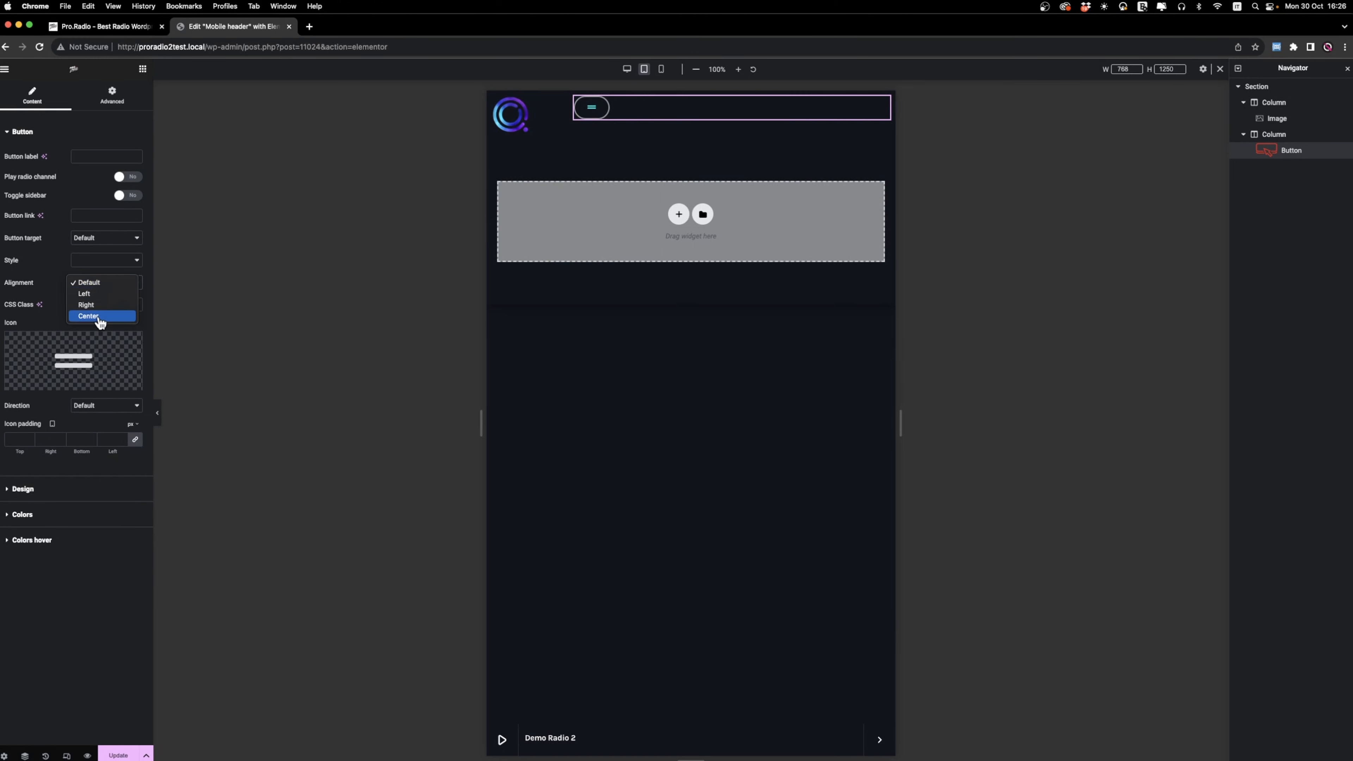
click(91, 305)
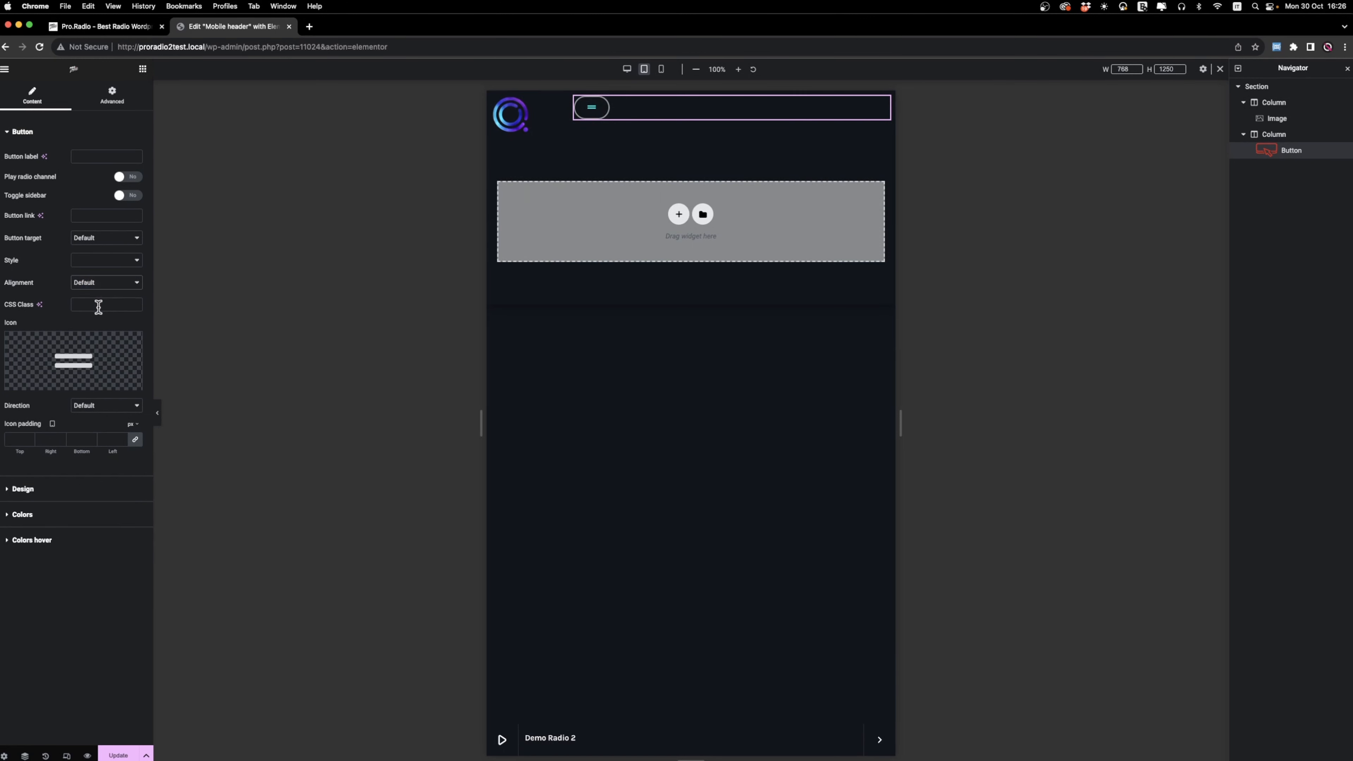
click(95, 284)
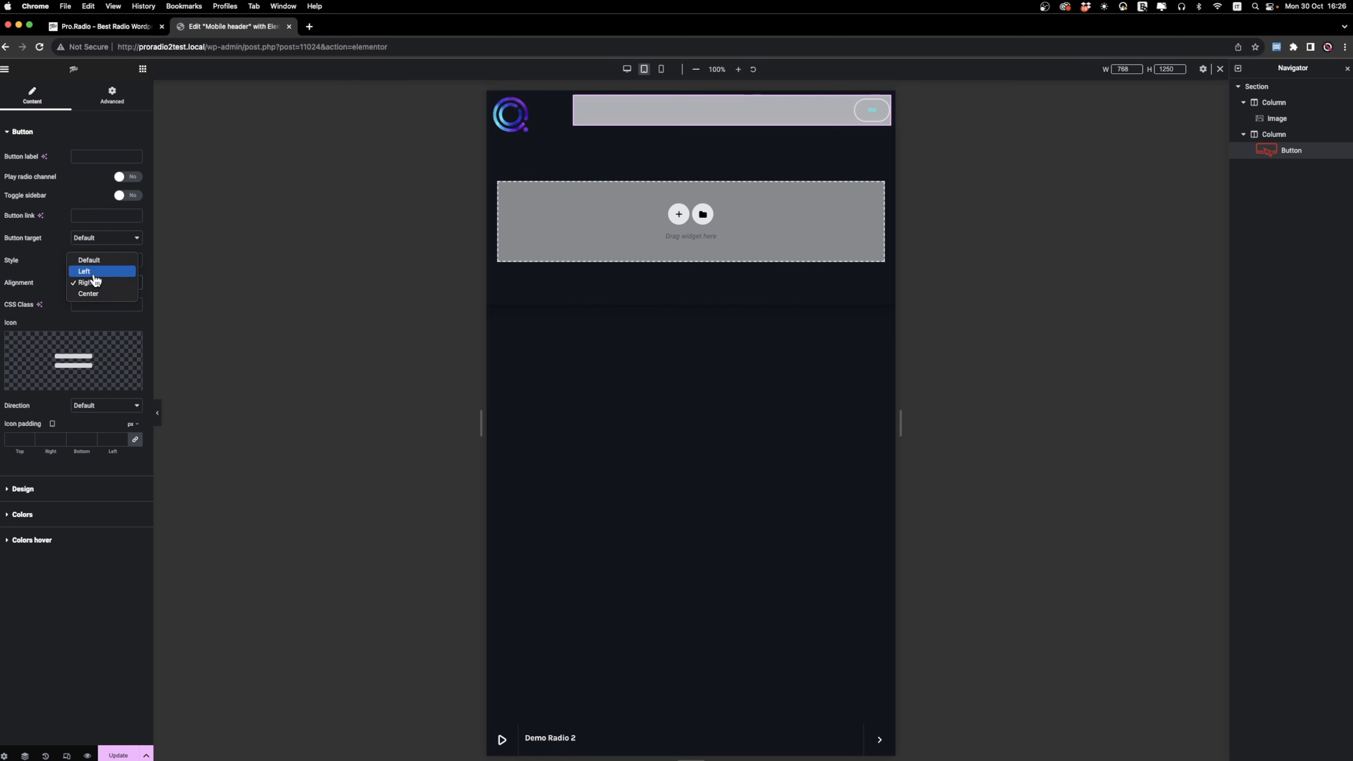
click(94, 258)
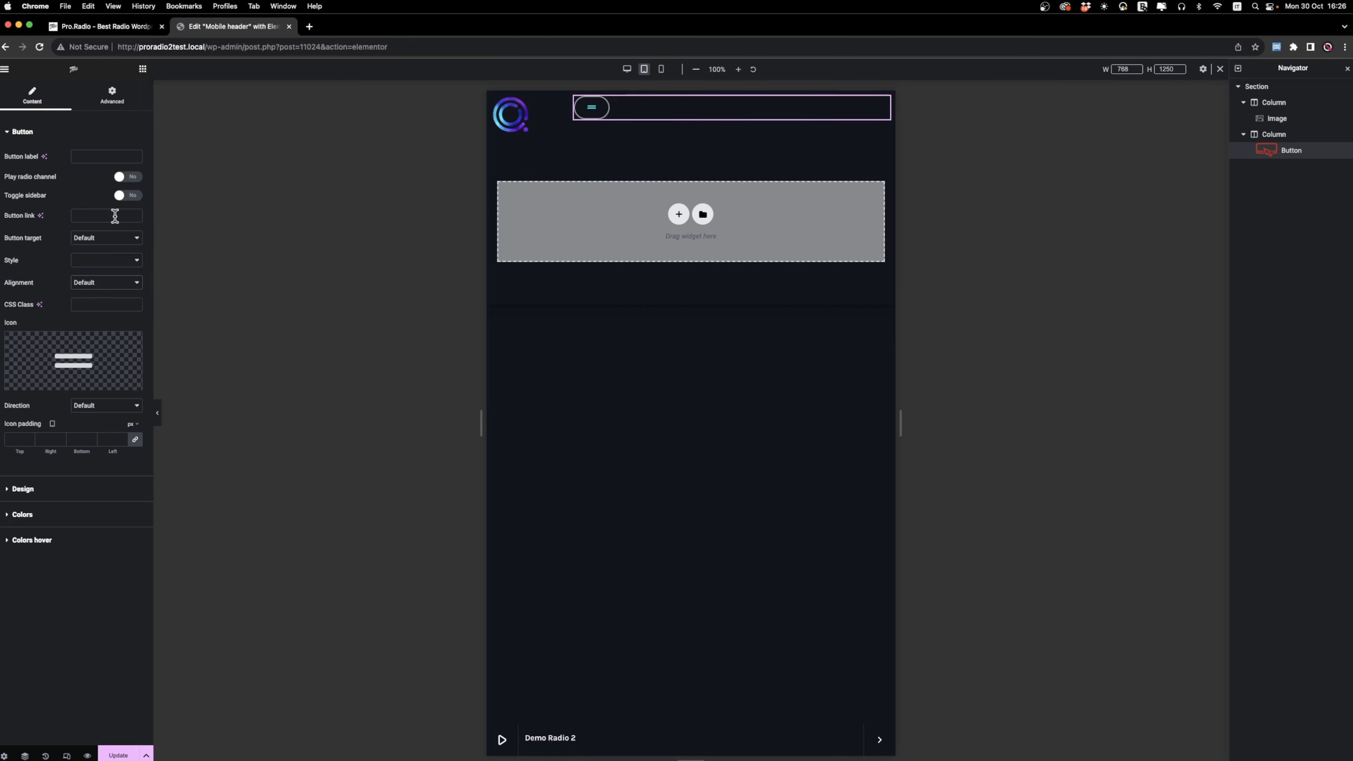
Make the button toggle the sidebar, keeping the default target, and set its style to Text only.
click(127, 195)
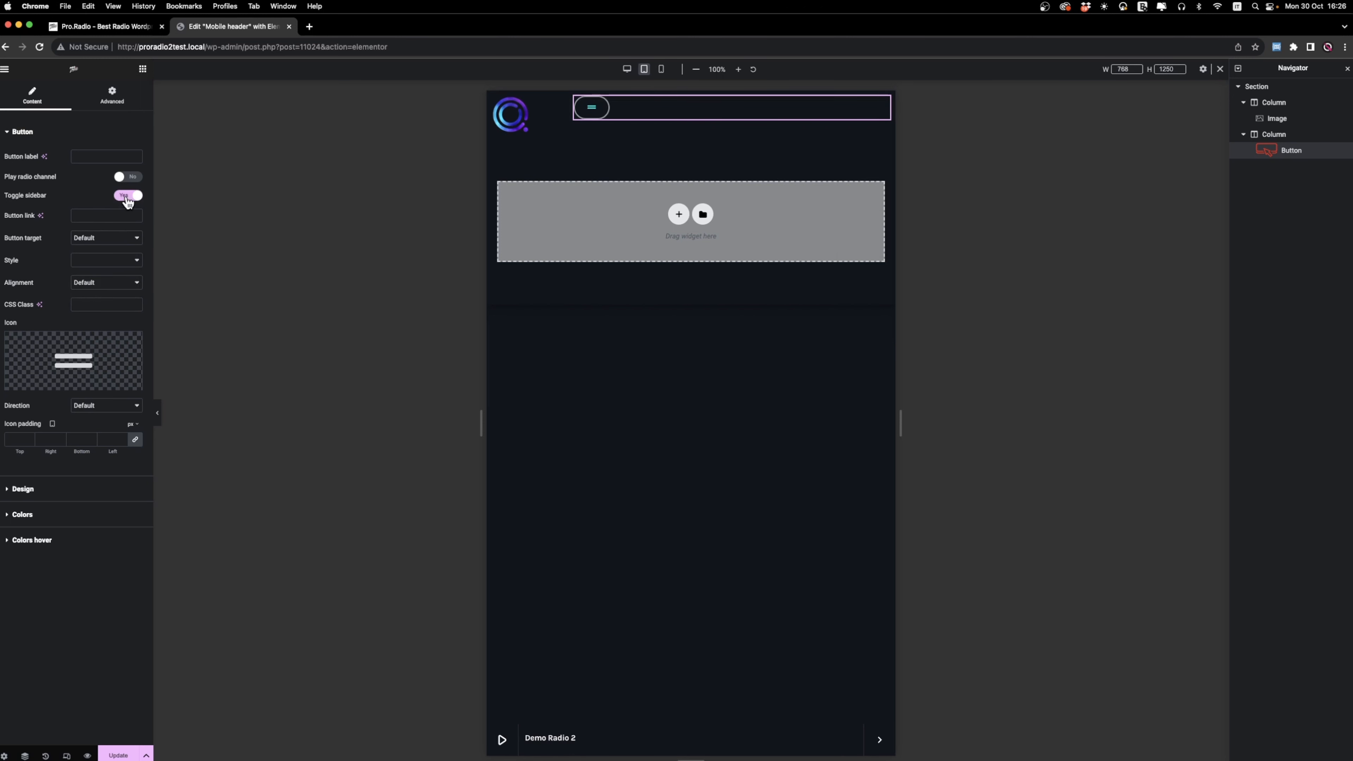
click(97, 241)
click(92, 238)
click(122, 263)
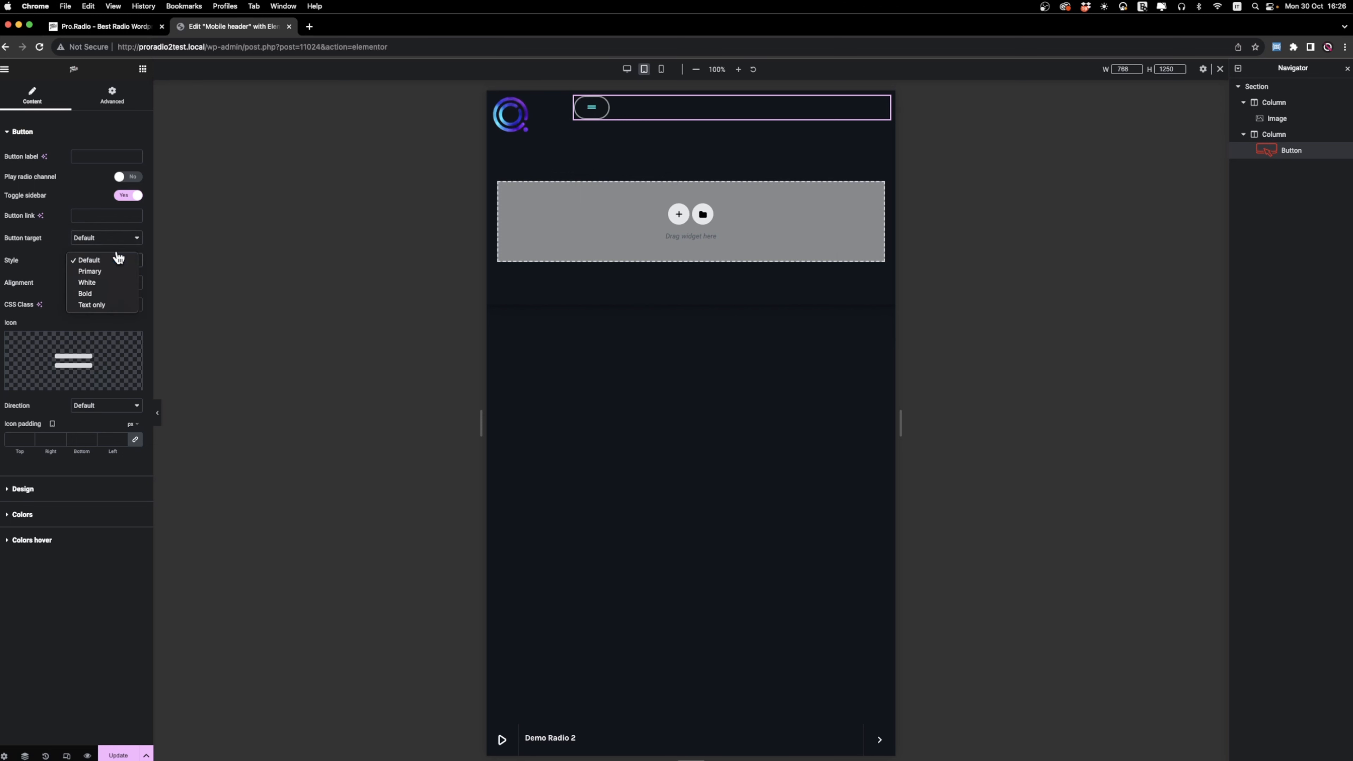
click(116, 309)
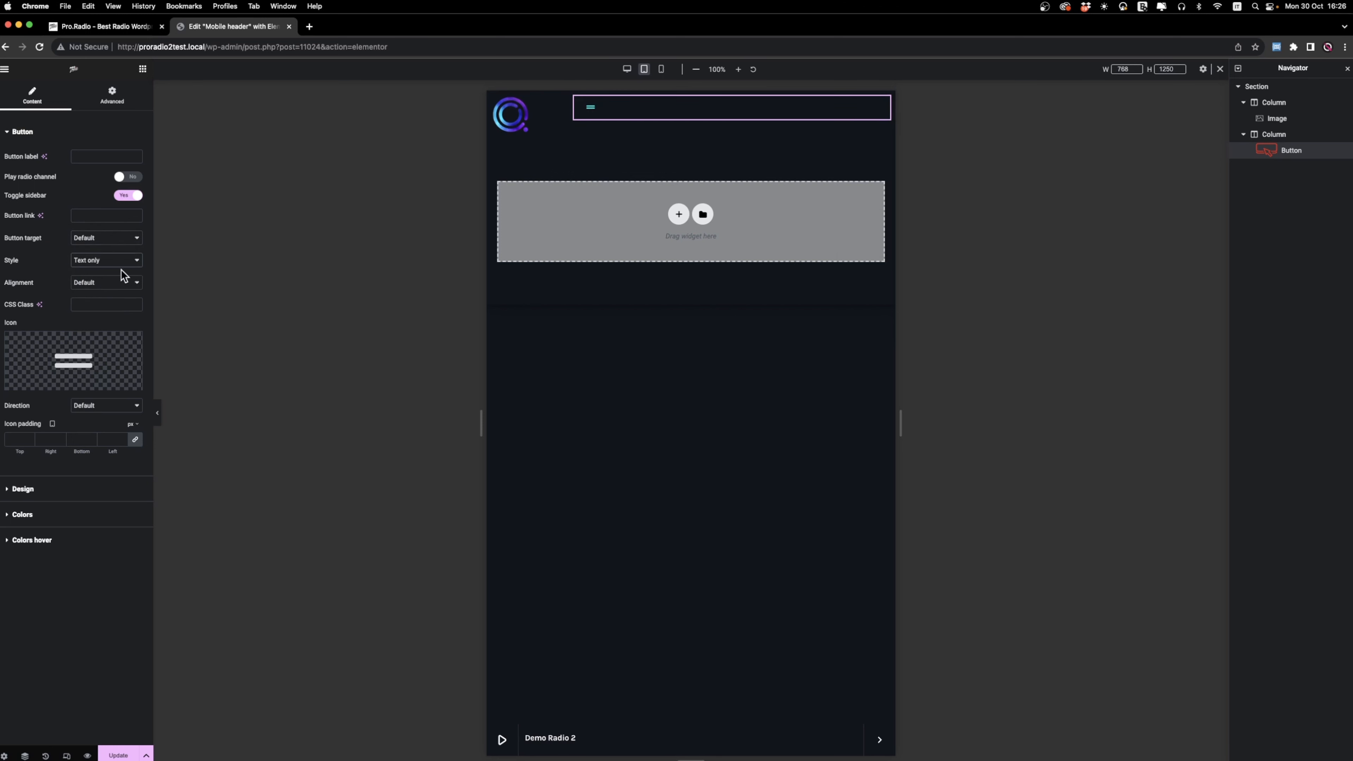
Set the menu button's size to 22 and give it a small custom padding.
click(43, 496)
drag(6, 195, 25, 198)
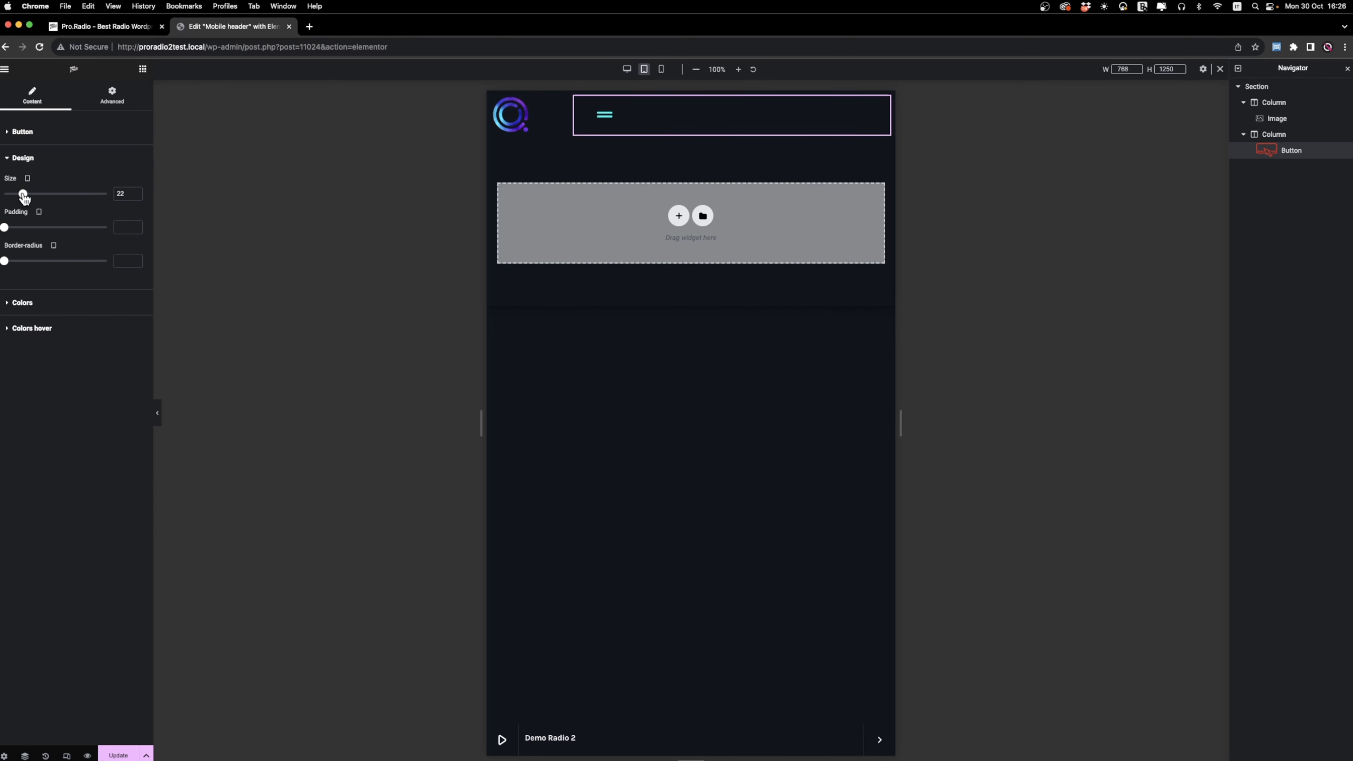
drag(5, 230, 26, 232)
Set the menu button's layout width to Inline (auto).
click(112, 96)
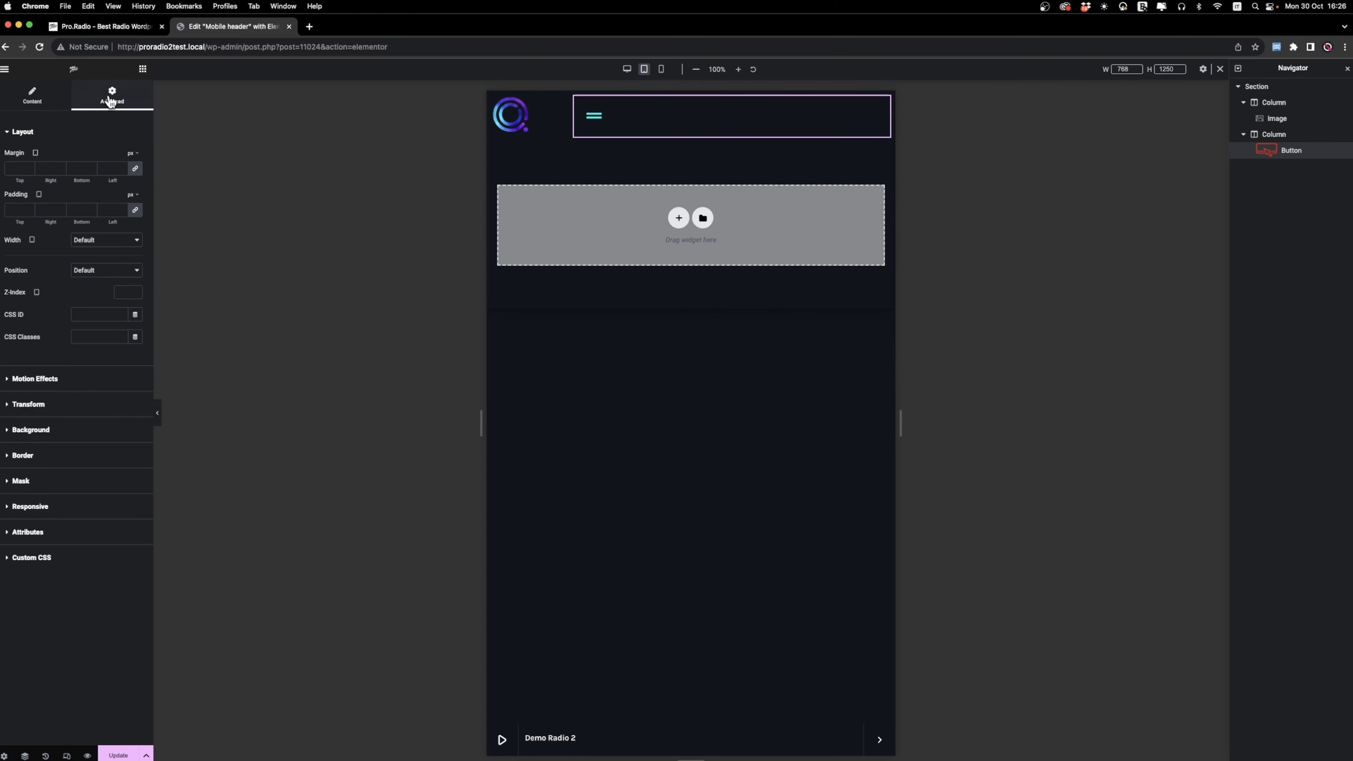
click(99, 243)
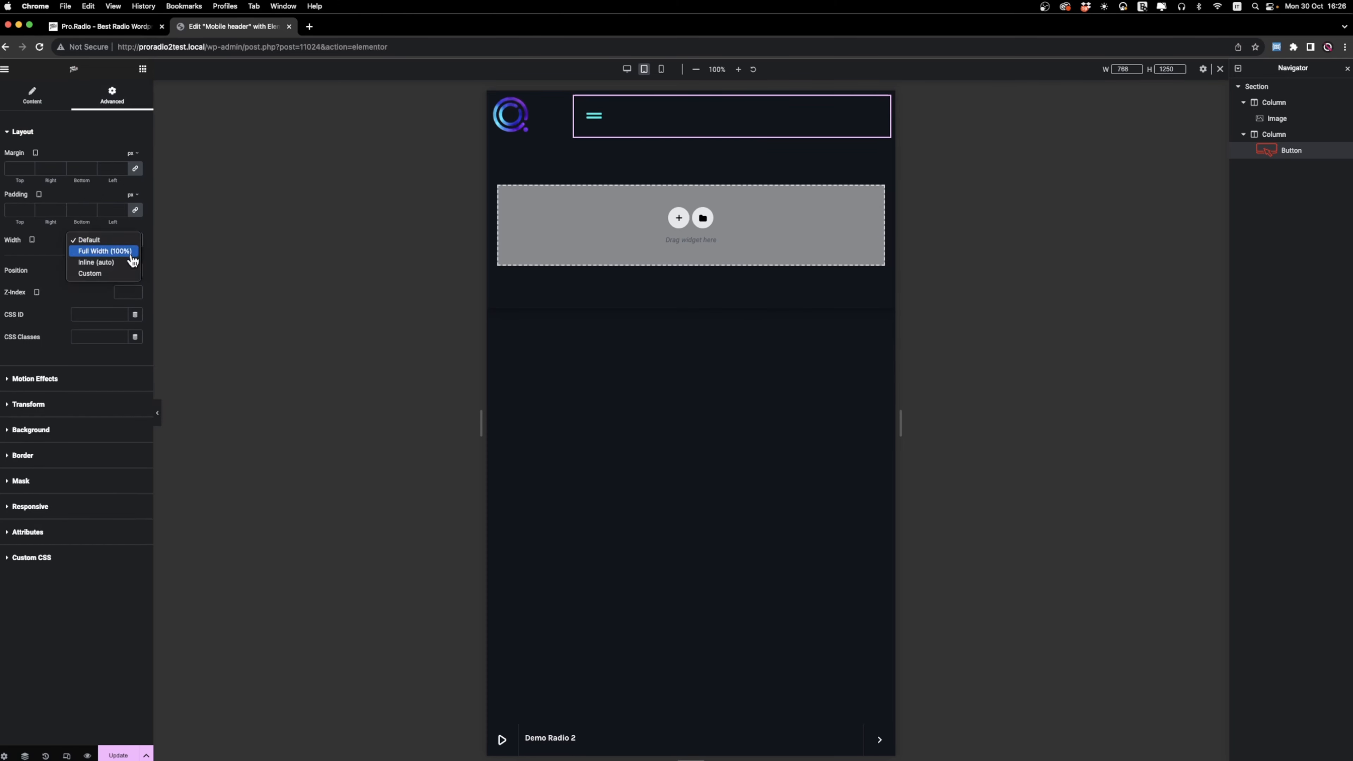
click(96, 262)
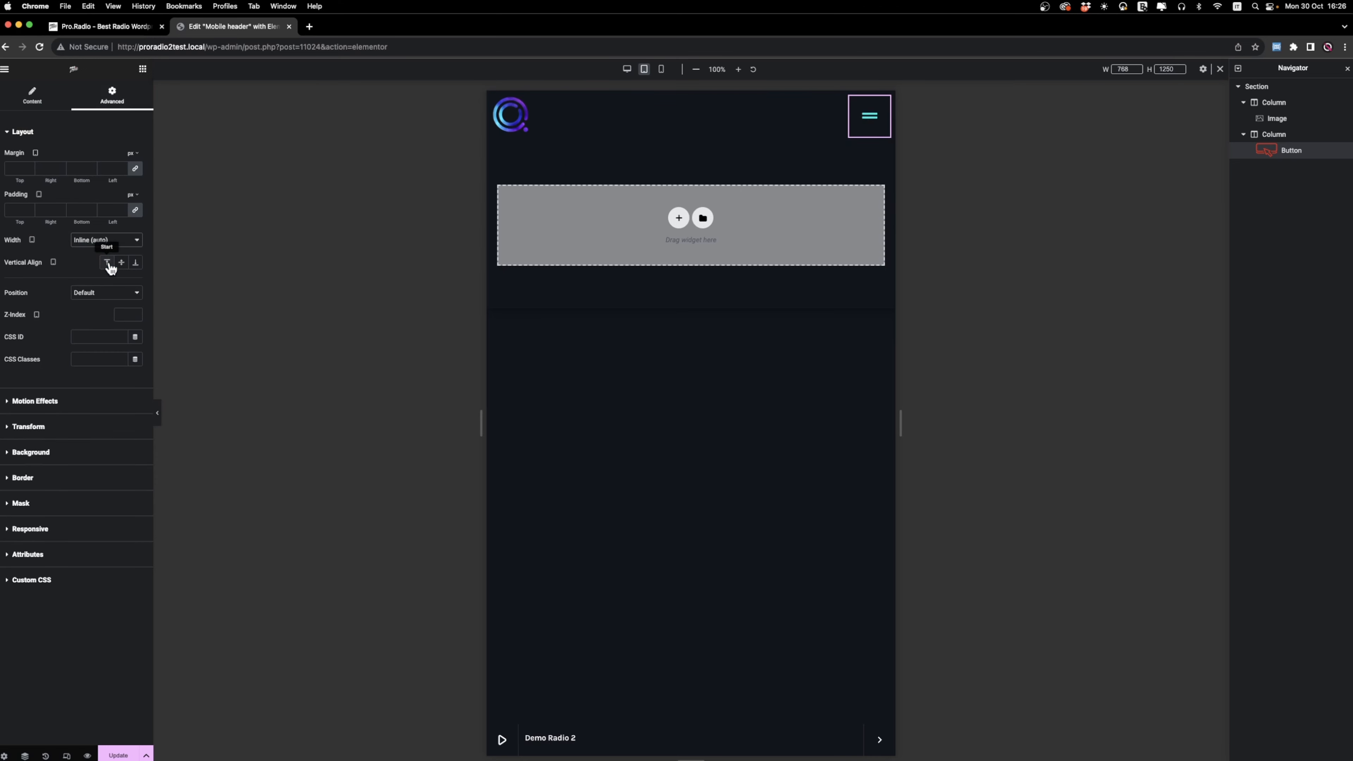
Duplicate the menu button and turn on Play radio channel for the first of the two buttons.
right_click(875, 128)
click(922, 147)
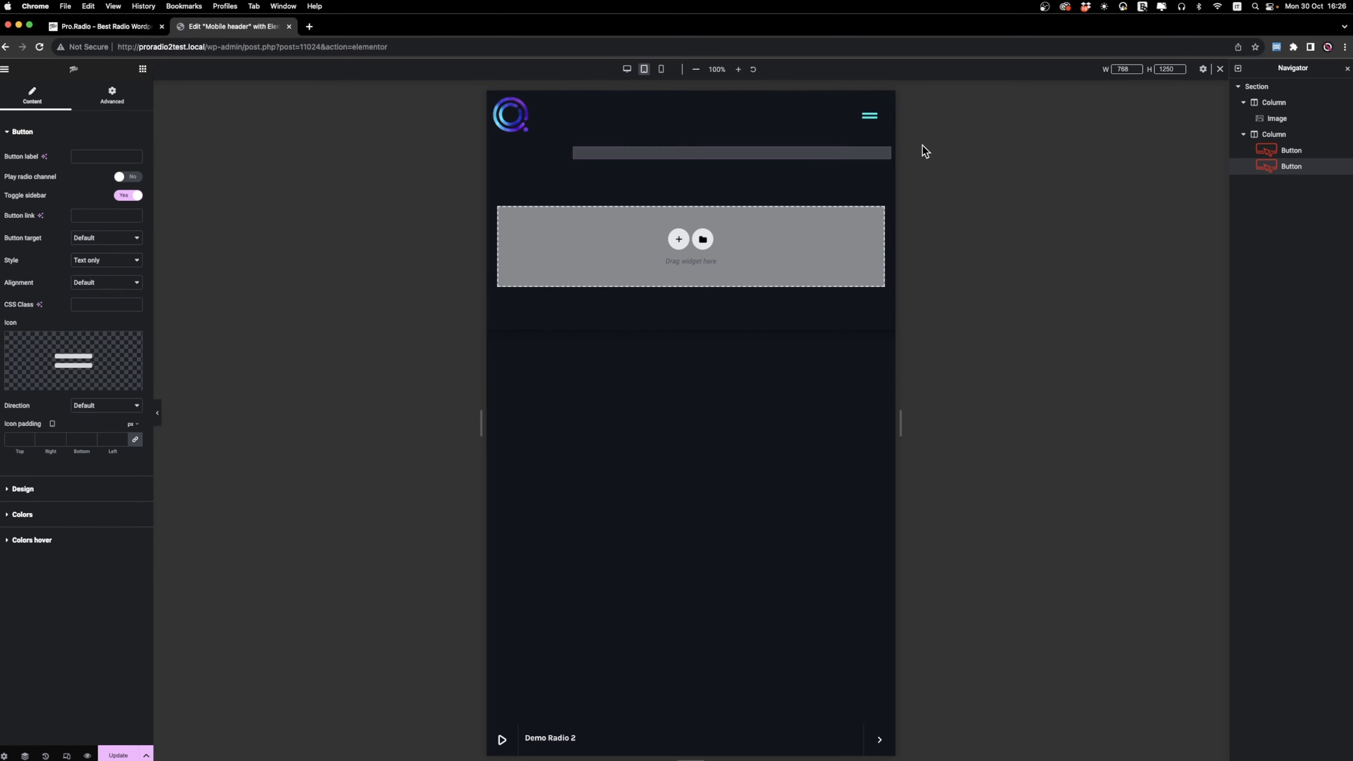
right_click(827, 128)
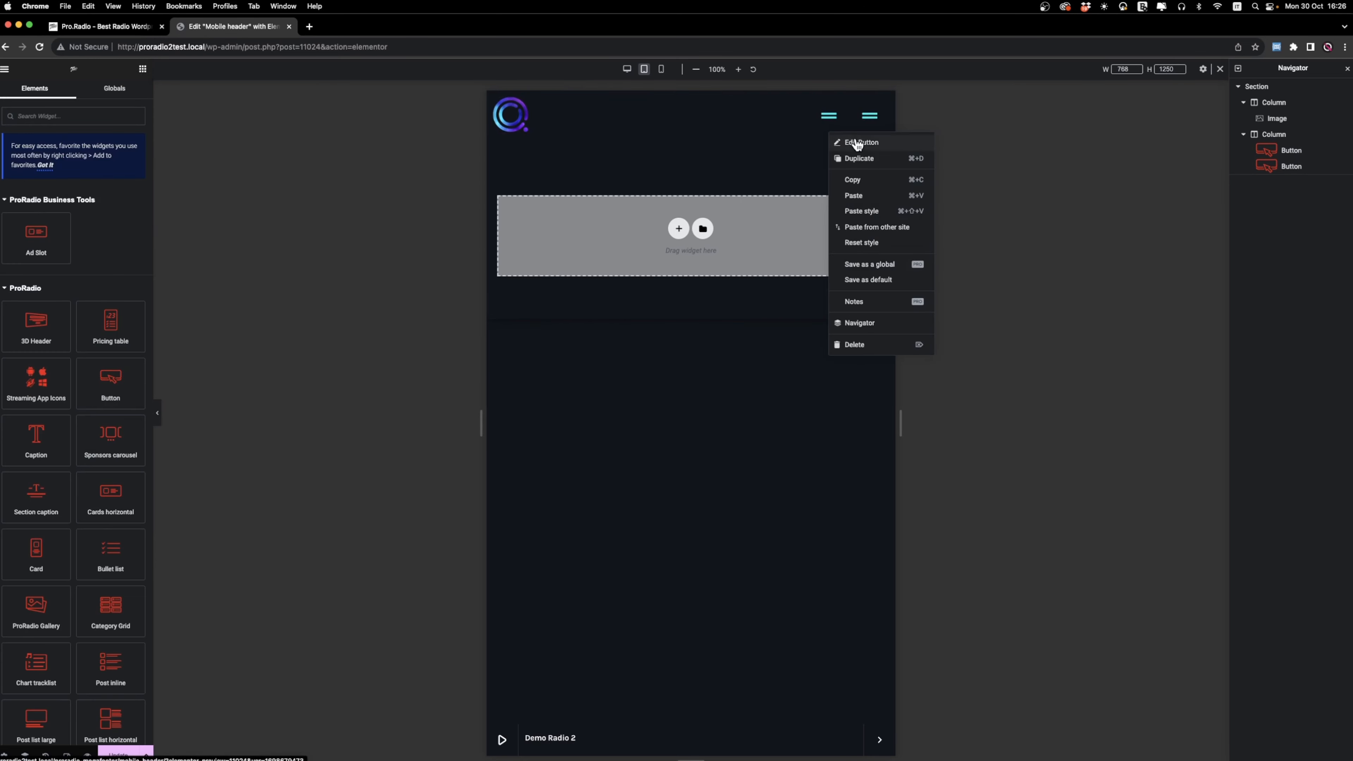
click(852, 142)
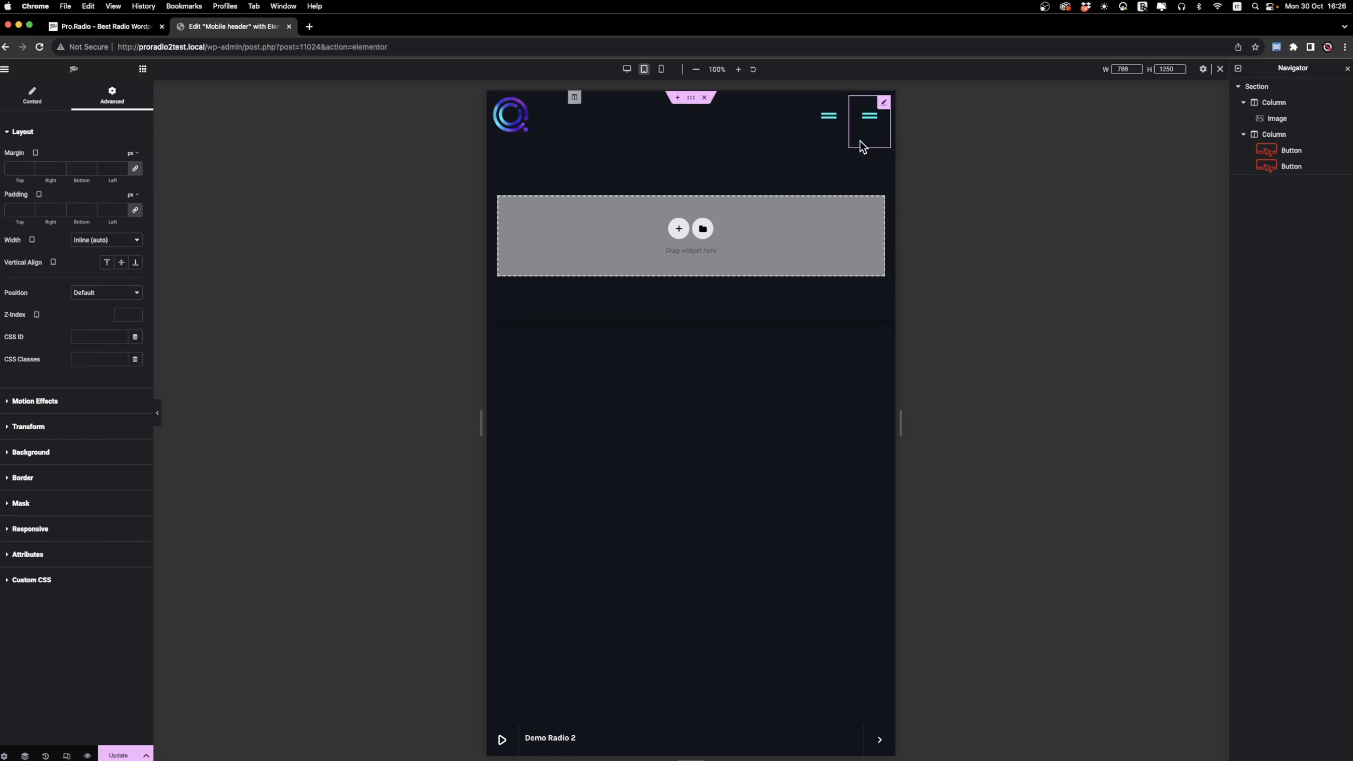
click(35, 103)
click(128, 177)
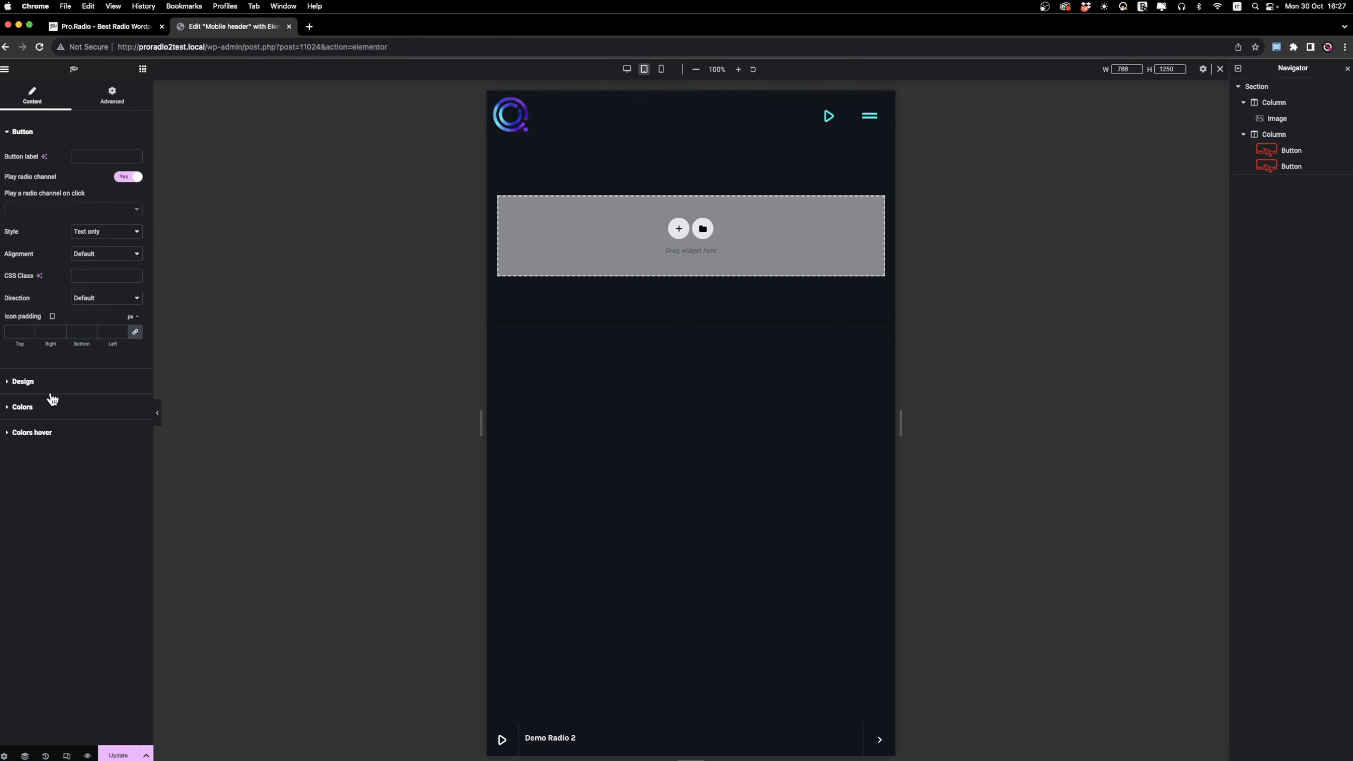
Add an Icon List widget ahead of the play button and remove its second list item.
click(142, 69)
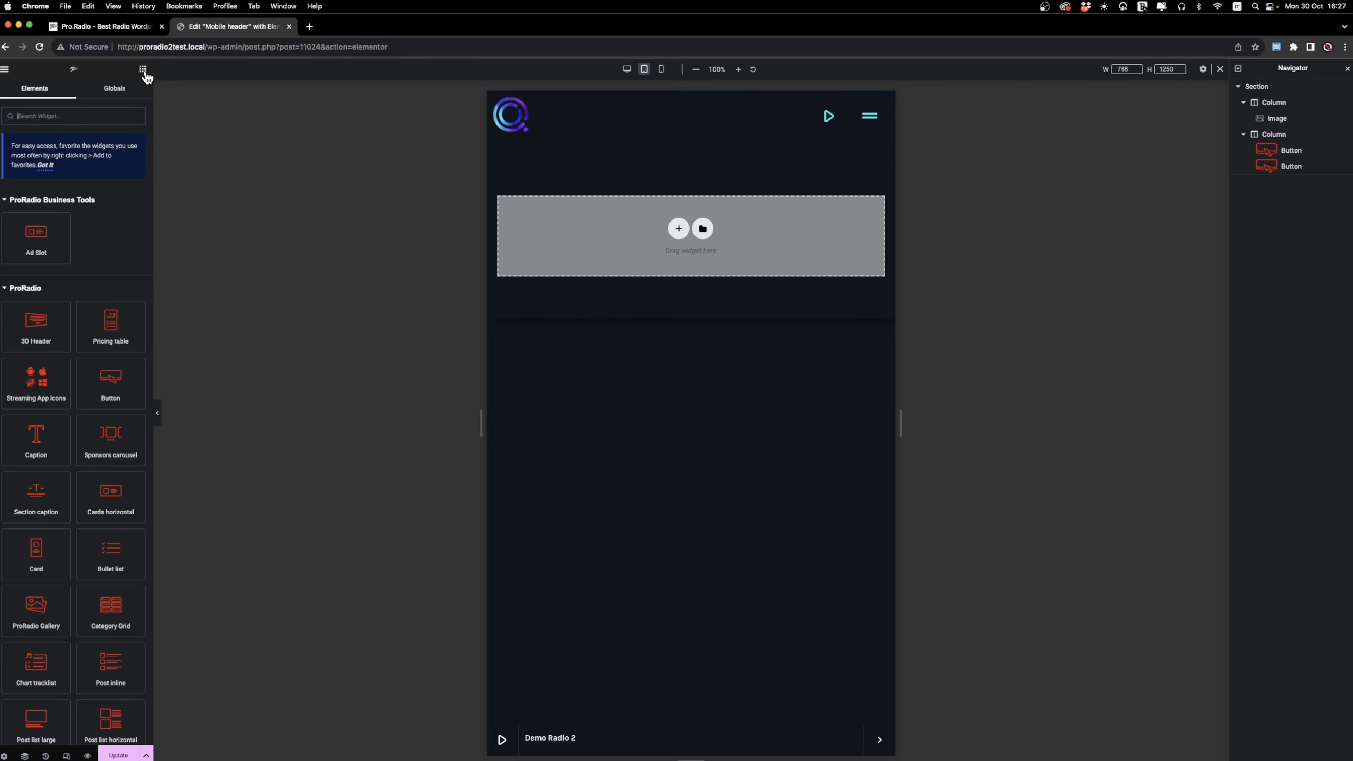
click(76, 116)
text(iocn)
text(ico)
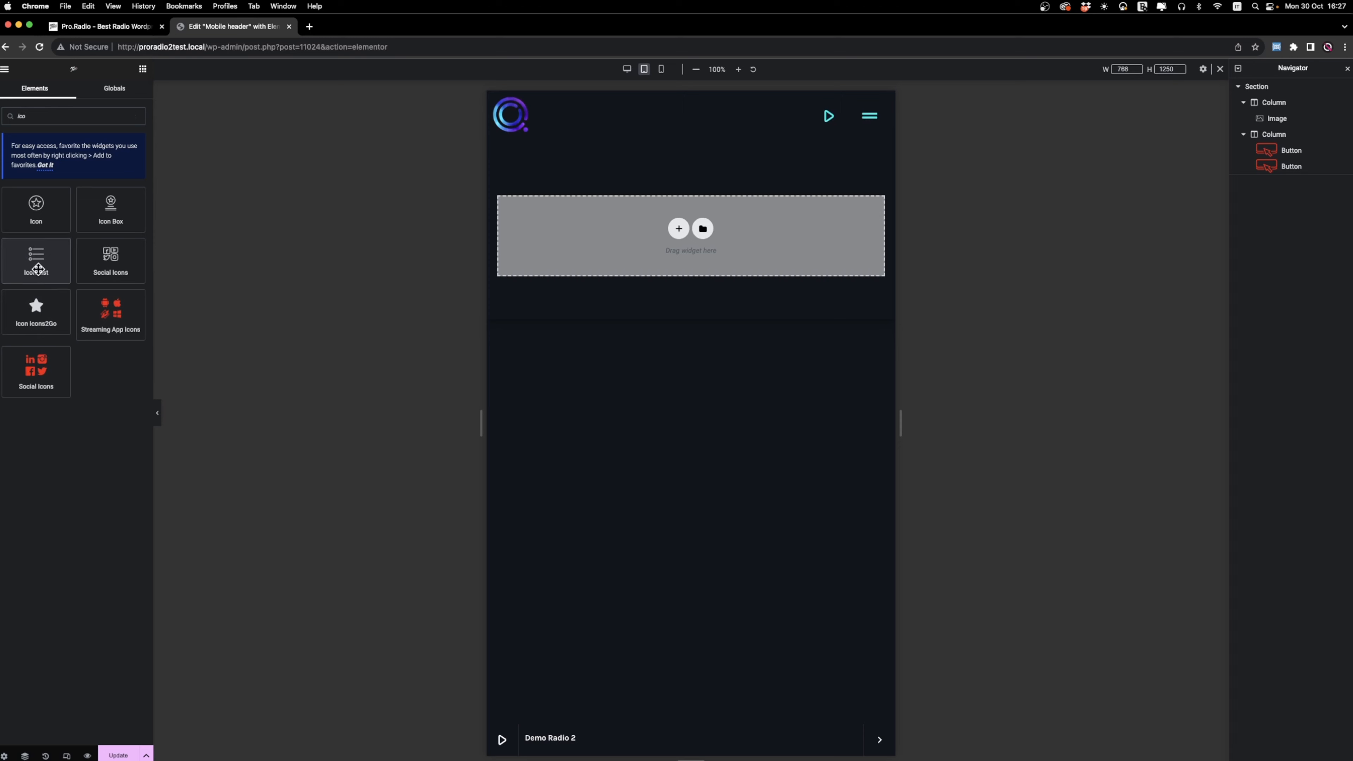
drag(38, 268, 824, 107)
click(131, 223)
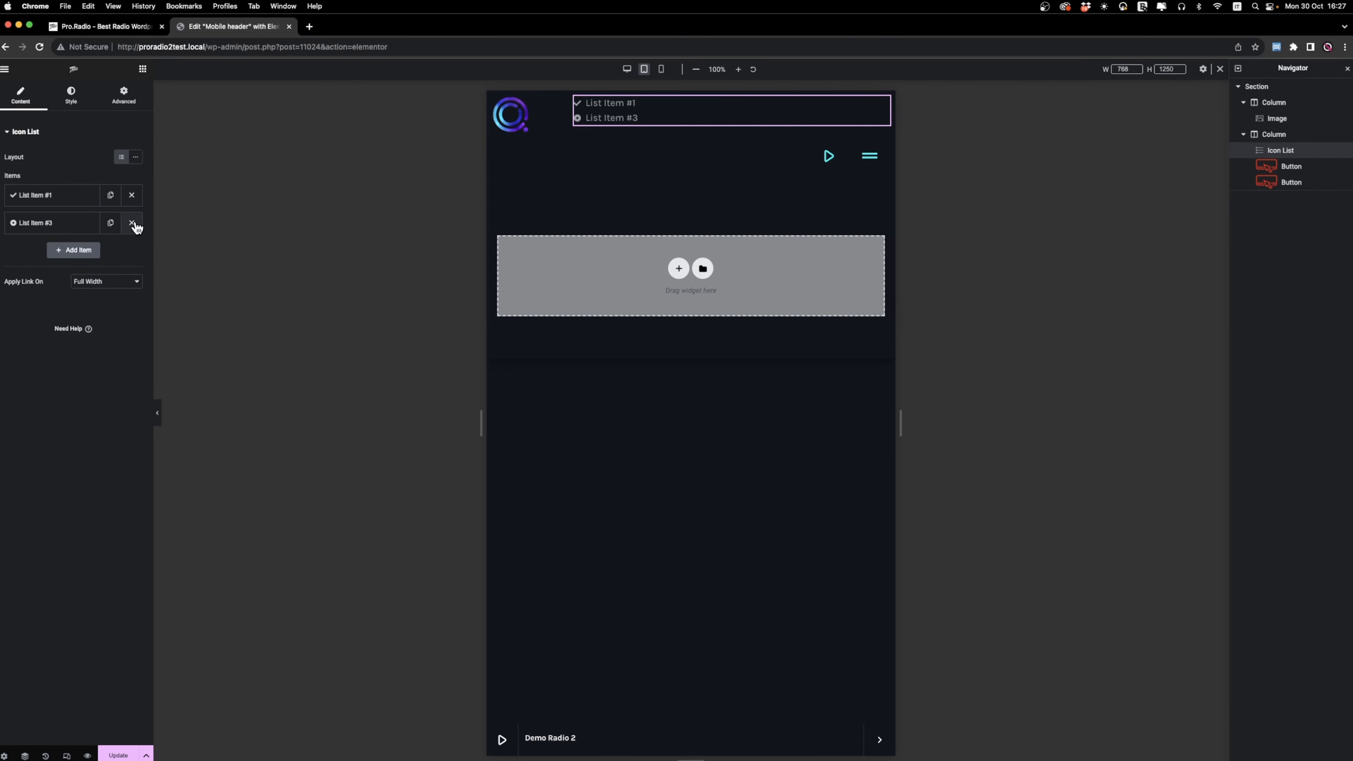
Set the icon list's layout width to Inline (auto) so it shares the row with the buttons.
click(124, 95)
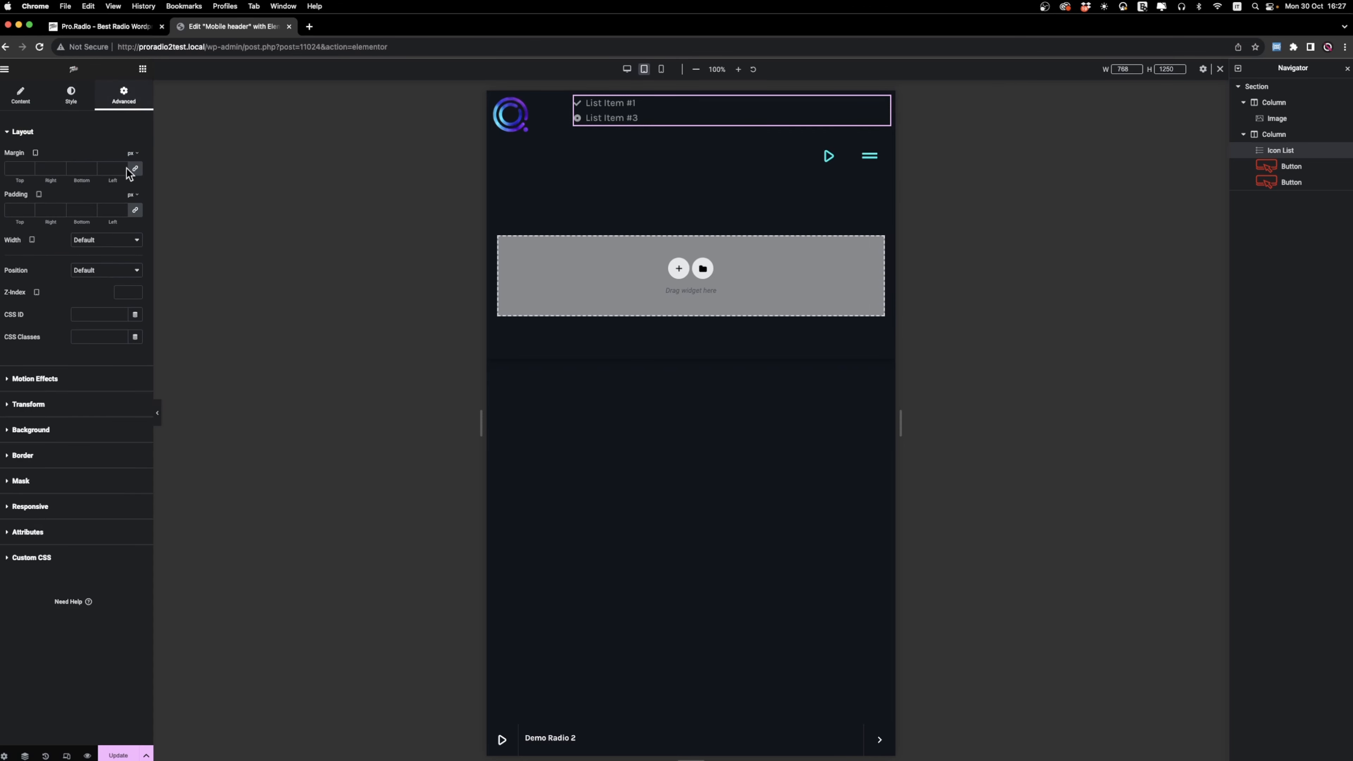
click(102, 241)
click(107, 266)
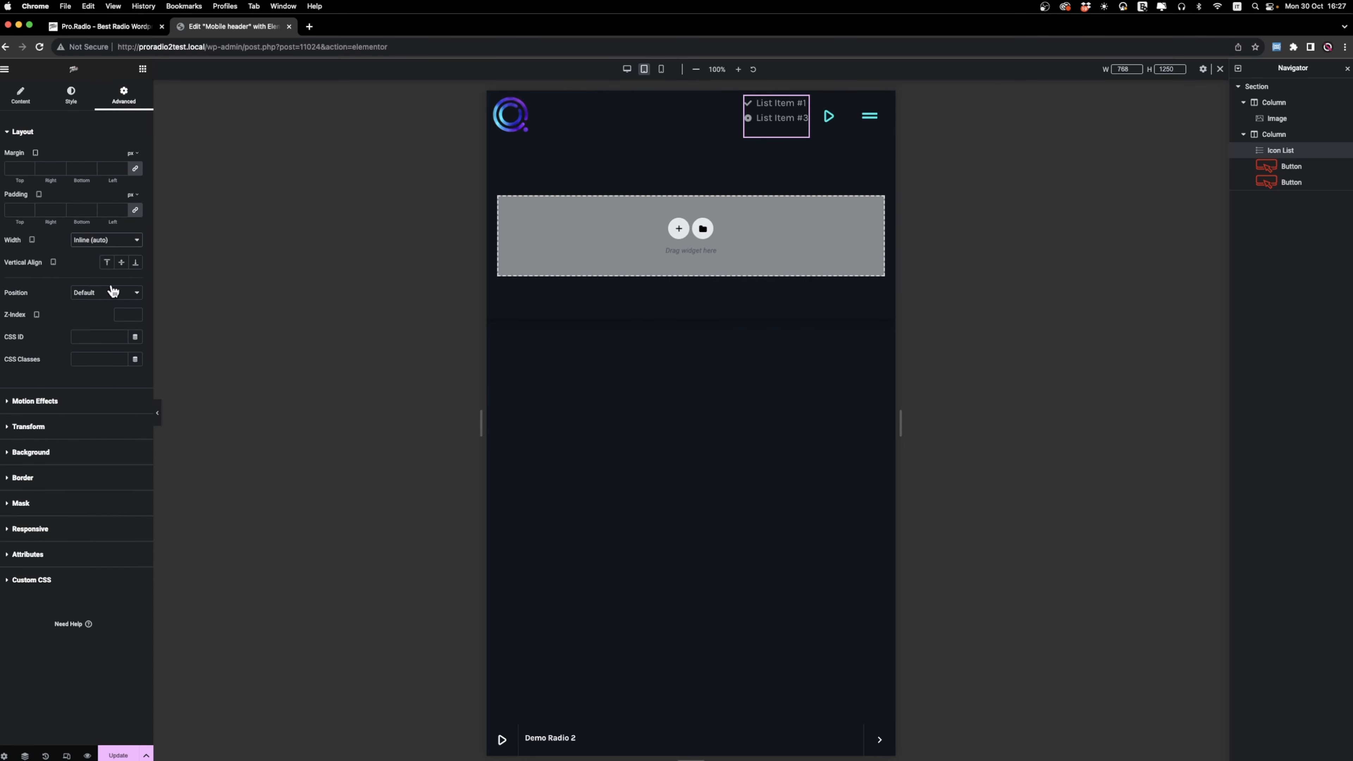
Replace the icon list's first item text with the station's phone number.
click(21, 95)
click(58, 195)
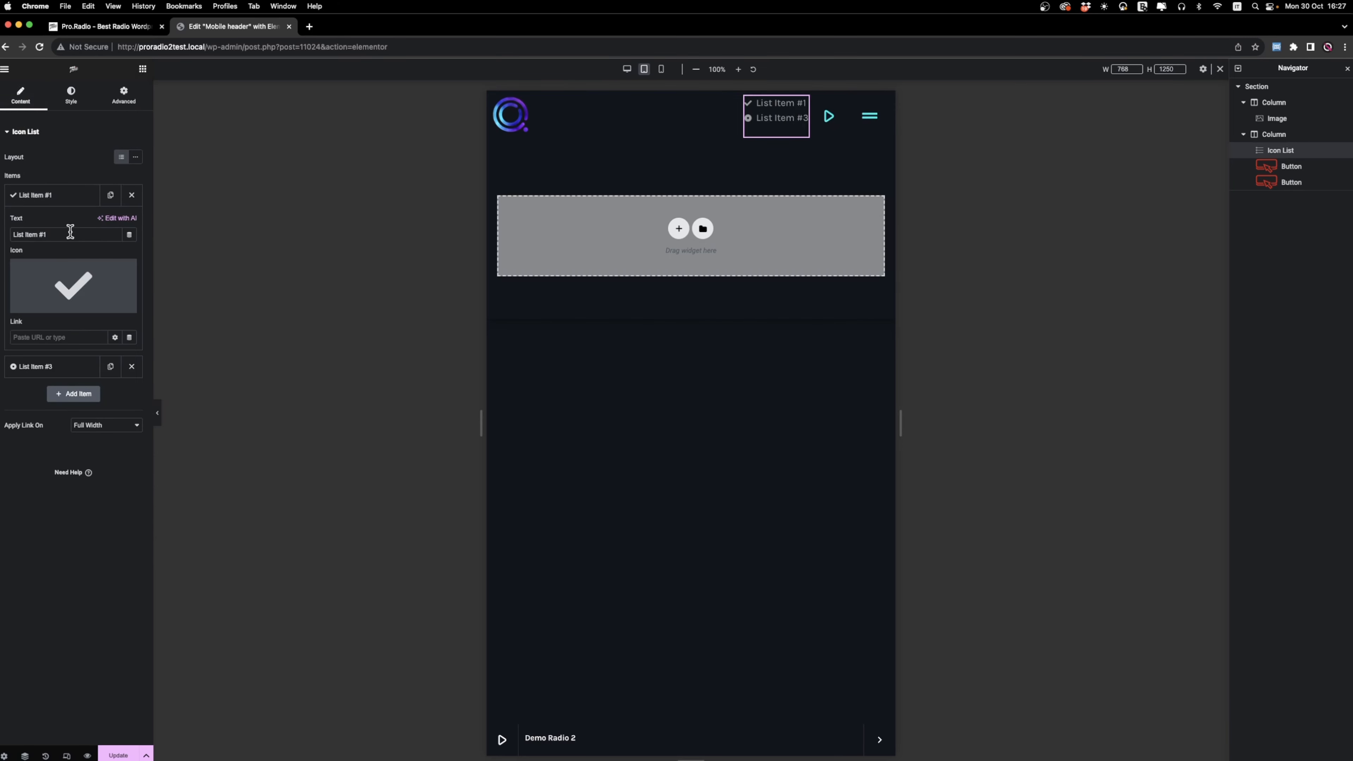
triple_click(69, 235)
text(+123 123 123)
Change the phone number item's icon to the handset with sound waves from the icon library.
click(88, 292)
click(622, 251)
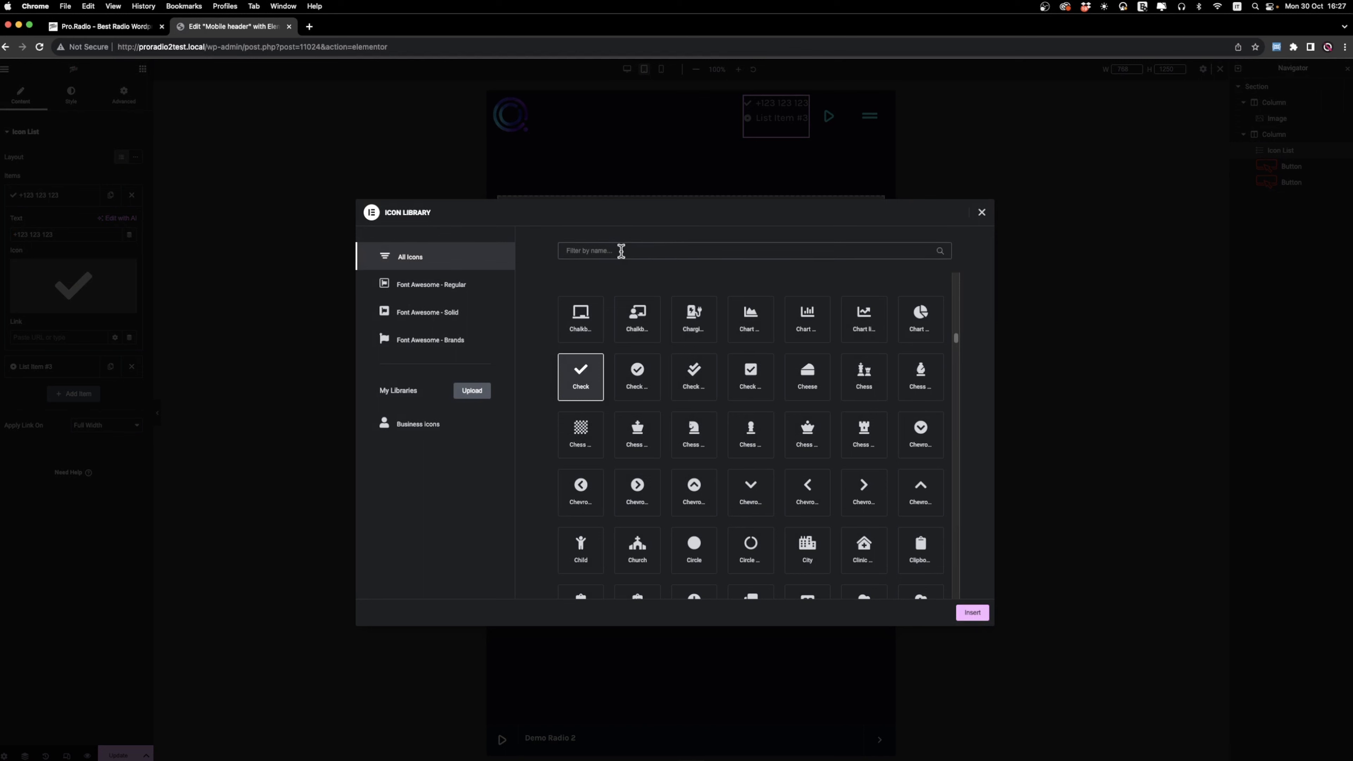
text(pho)
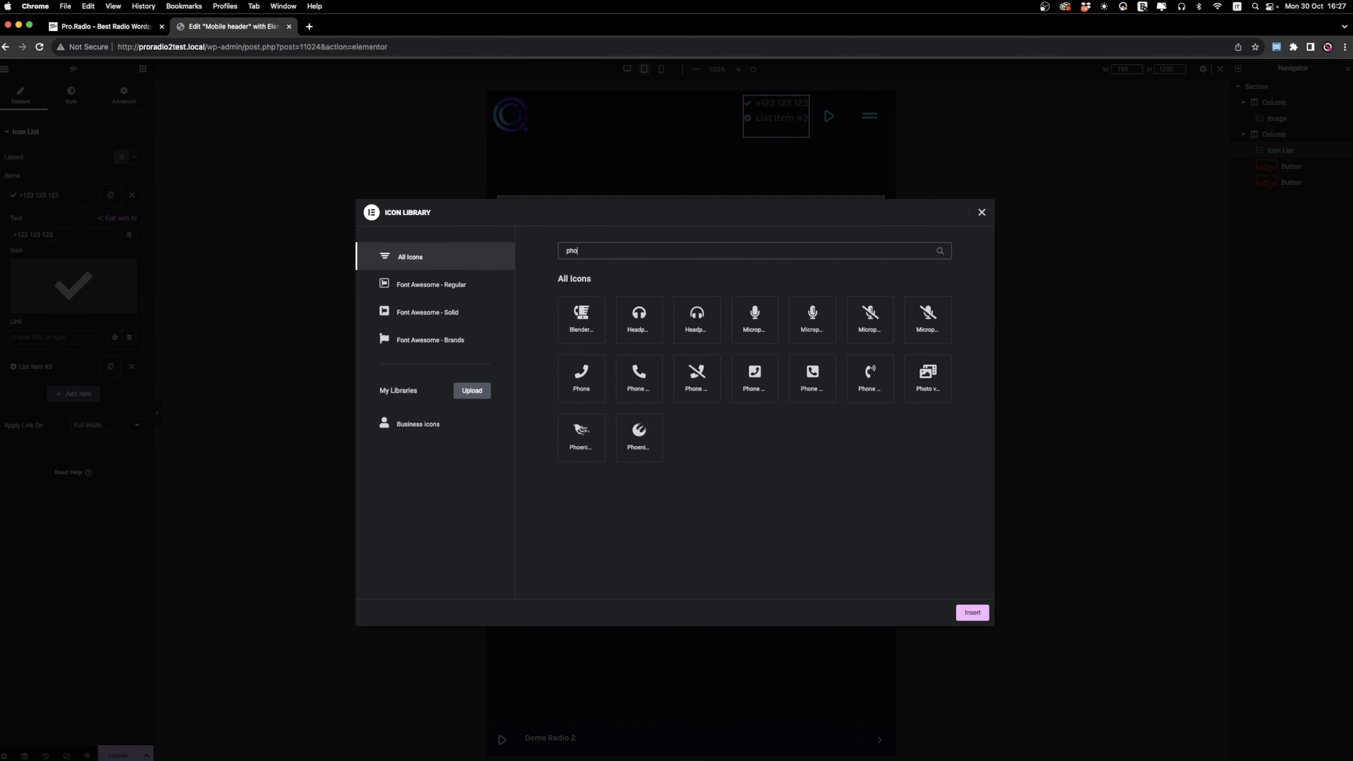
text(ne)
click(874, 386)
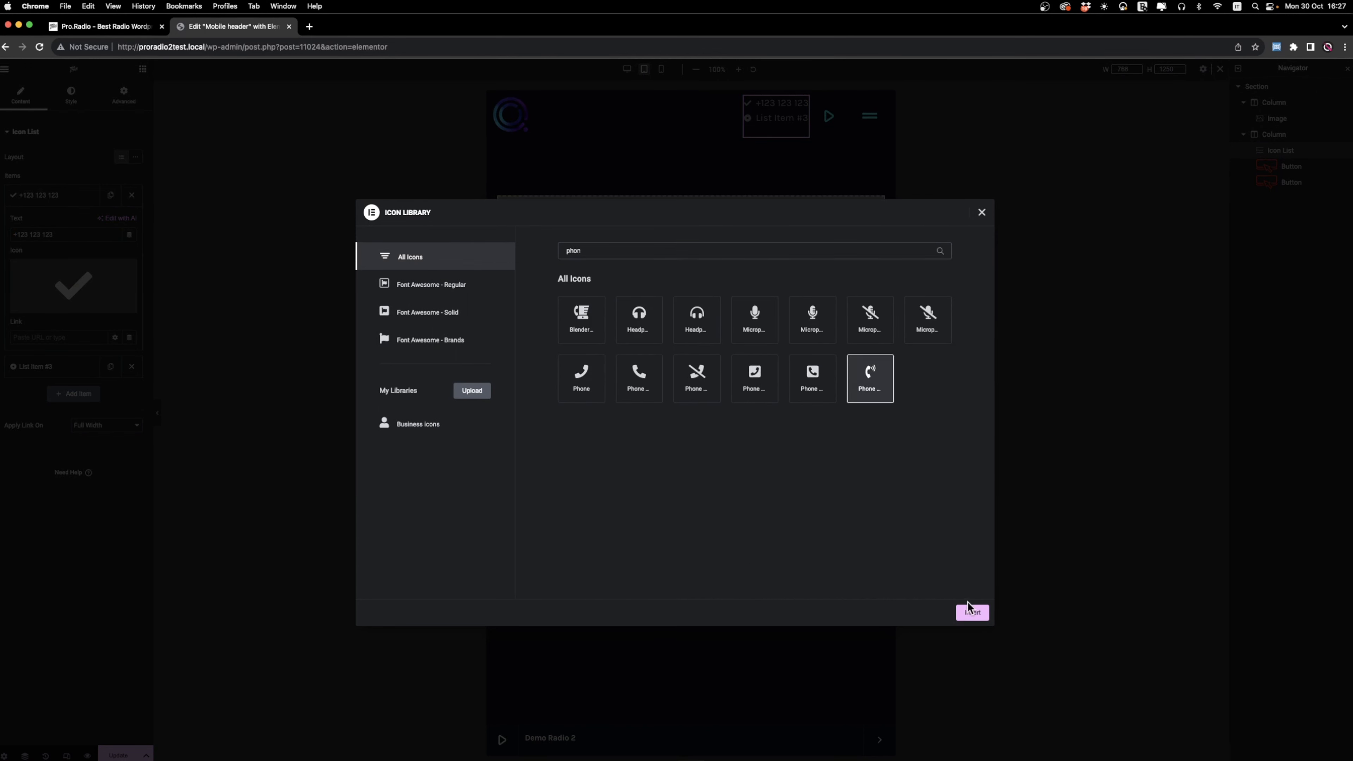
click(972, 612)
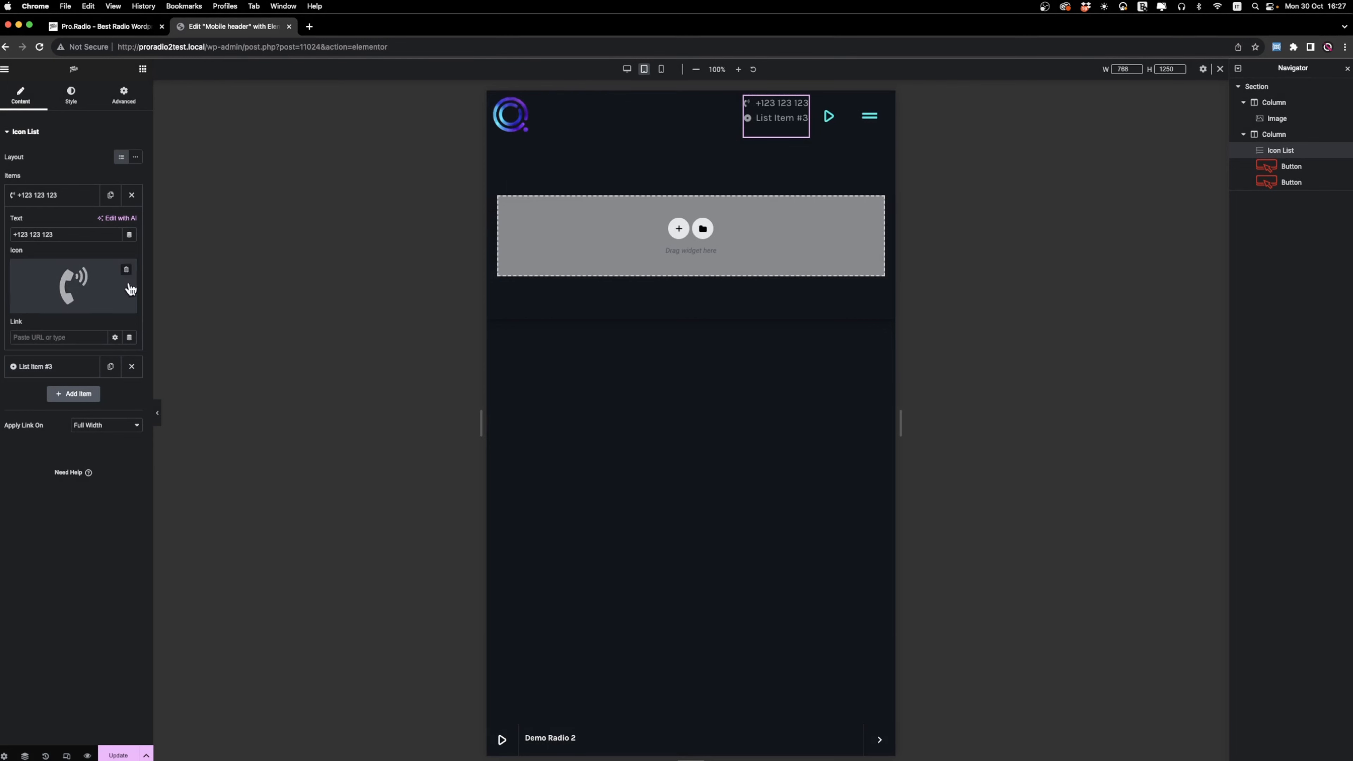
Link the phone number item to a tel: address containing the same phone number.
click(72, 337)
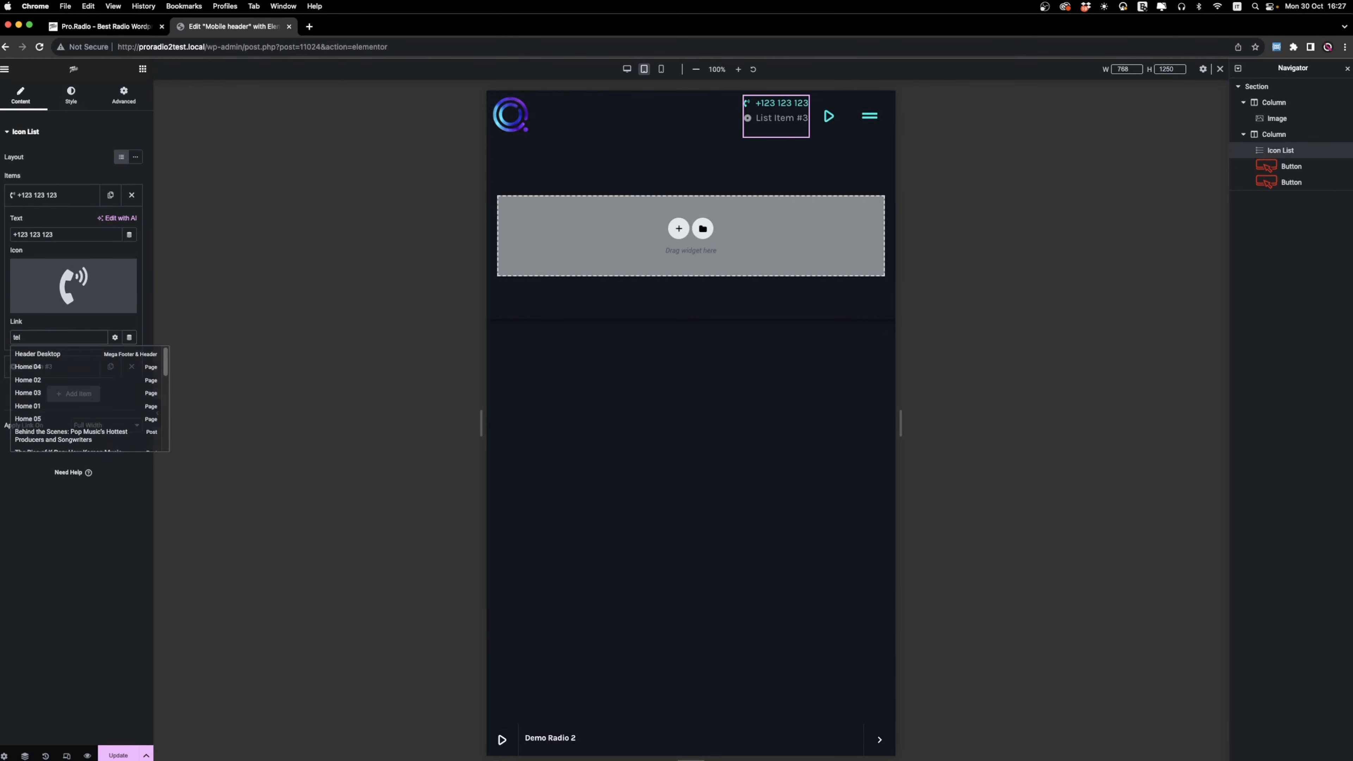
text(tel:+123123123)
click(58, 195)
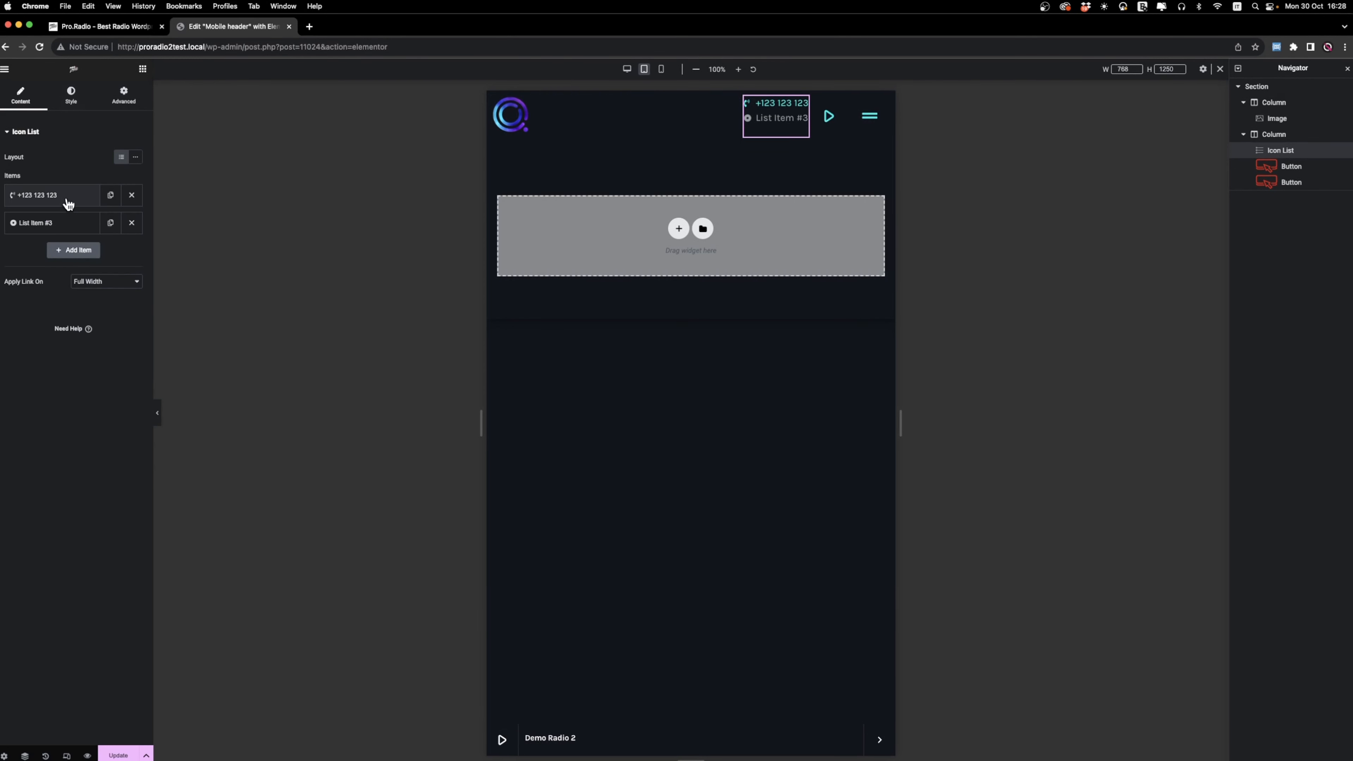
Set the icon list's text color to white and its icon size to 30 px.
click(71, 95)
click(16, 292)
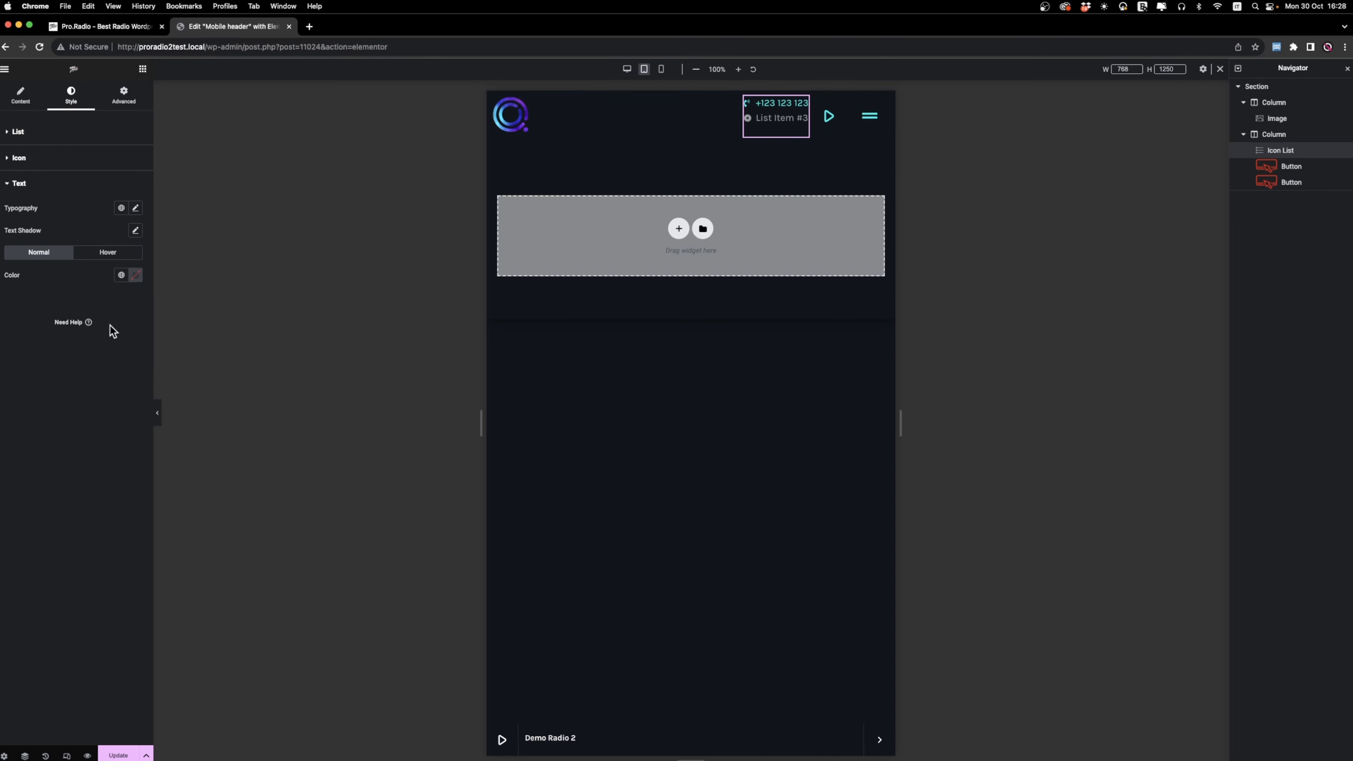
click(136, 275)
click(75, 314)
click(69, 158)
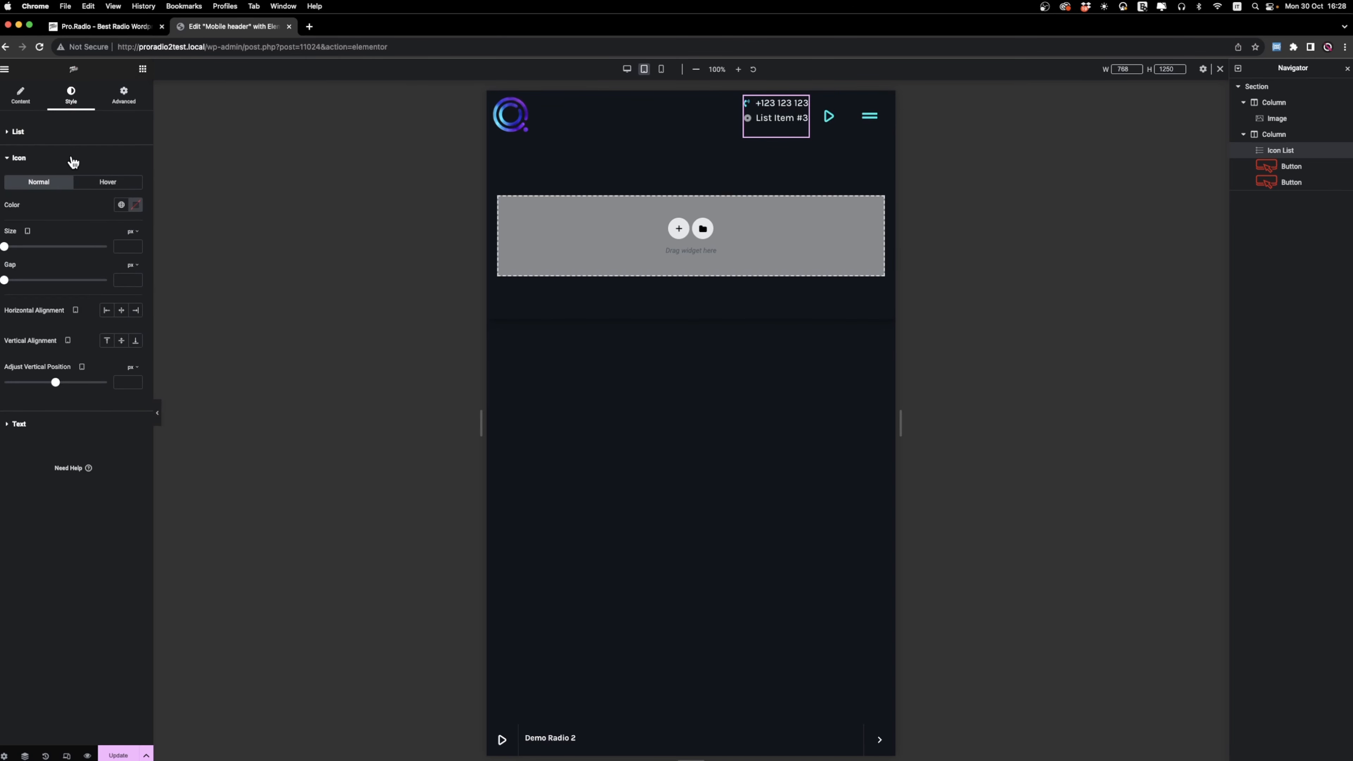
drag(8, 249, 33, 251)
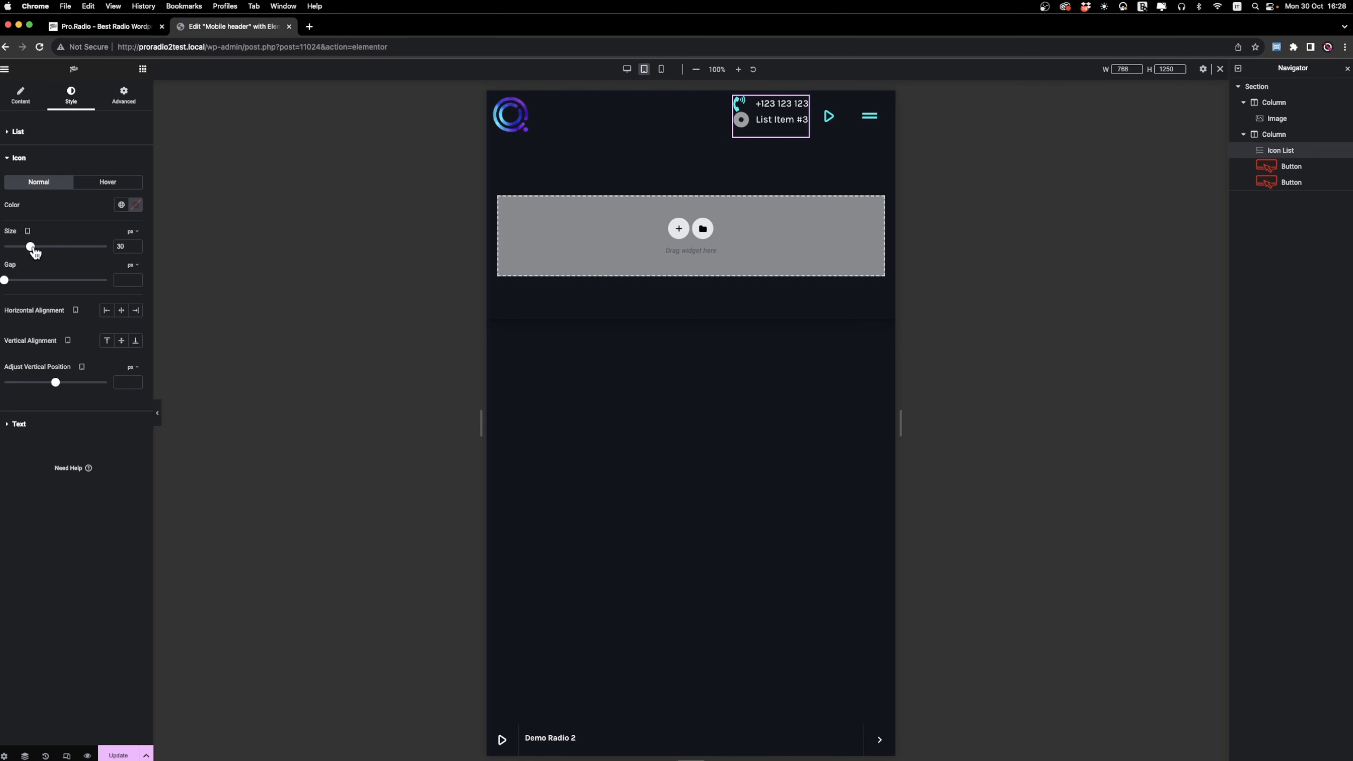
Increase the space between the icon list's items and remove List Item #3, leaving only the phone number item.
click(16, 131)
drag(8, 173, 39, 179)
click(21, 94)
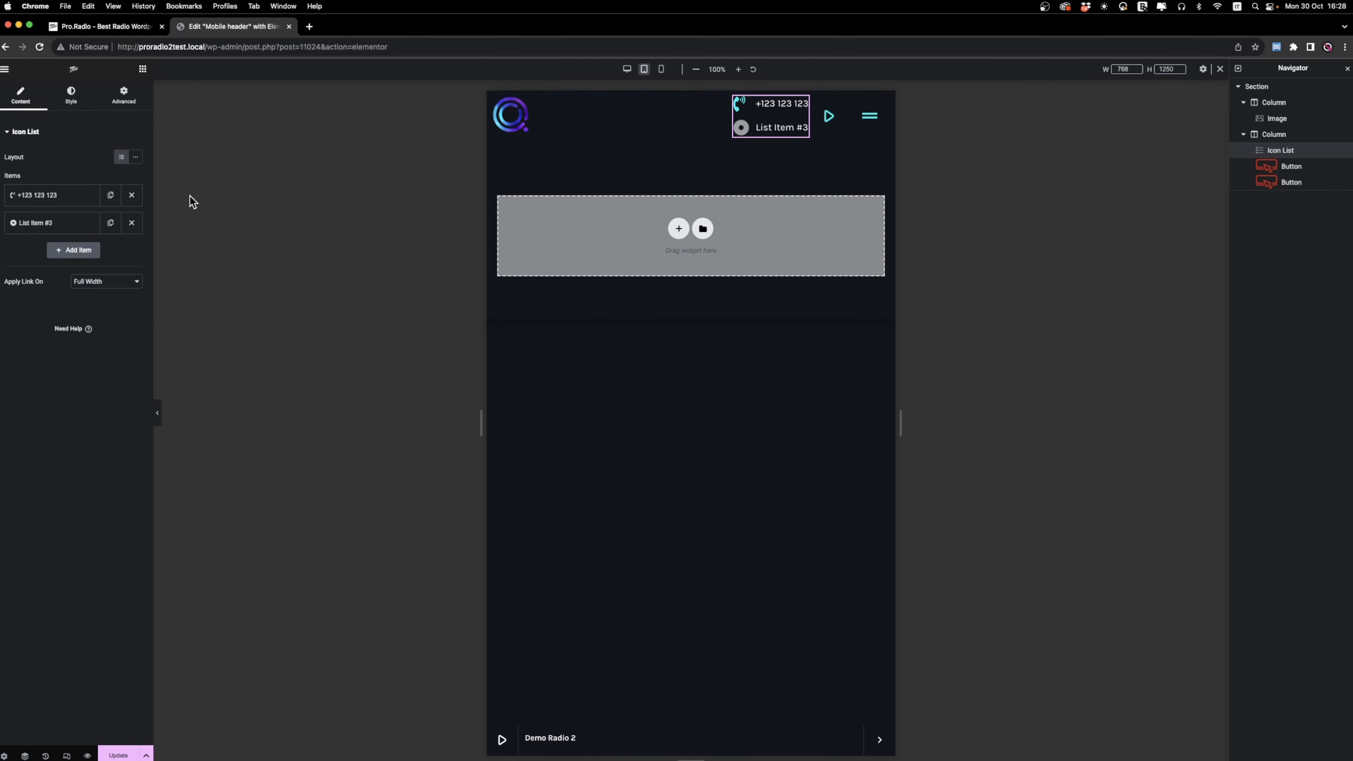
click(133, 228)
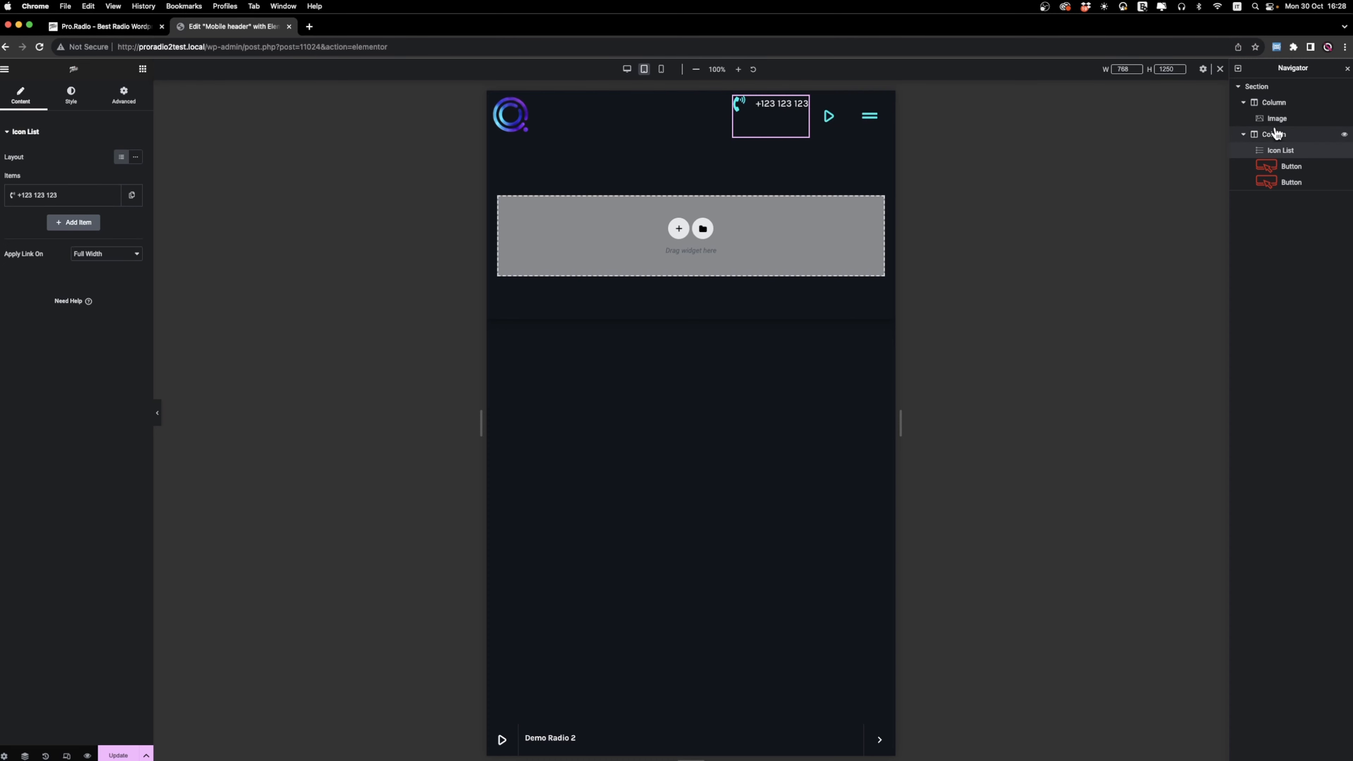
Set the header section's vertical align to Middle.
click(1256, 86)
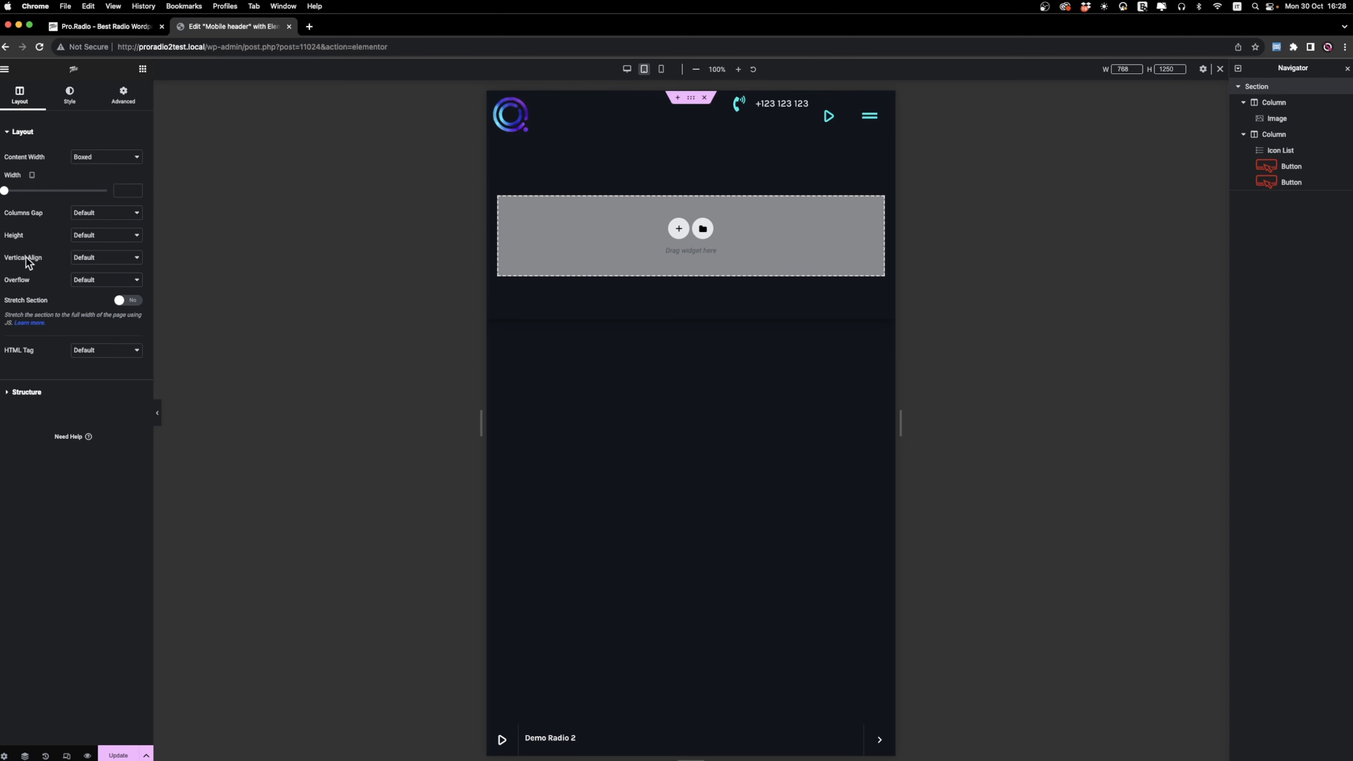
click(104, 259)
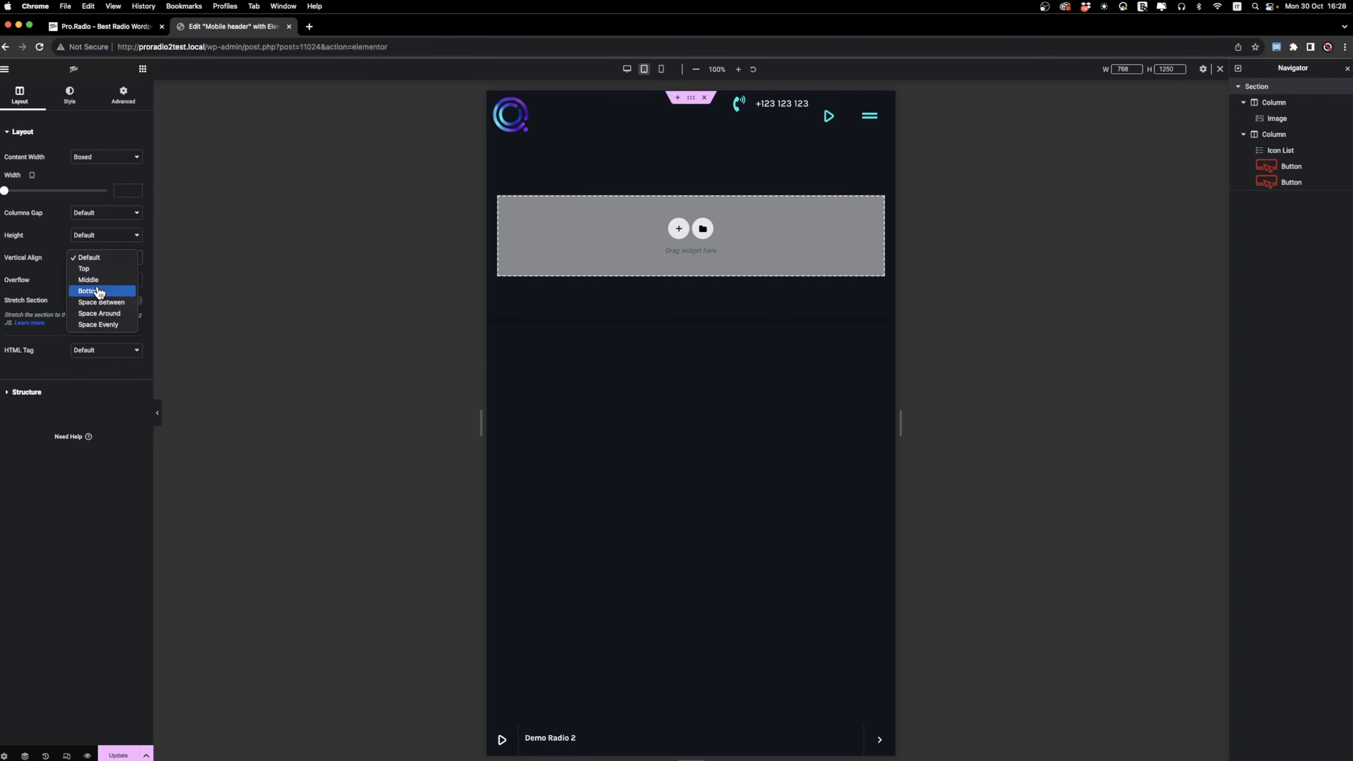
click(98, 281)
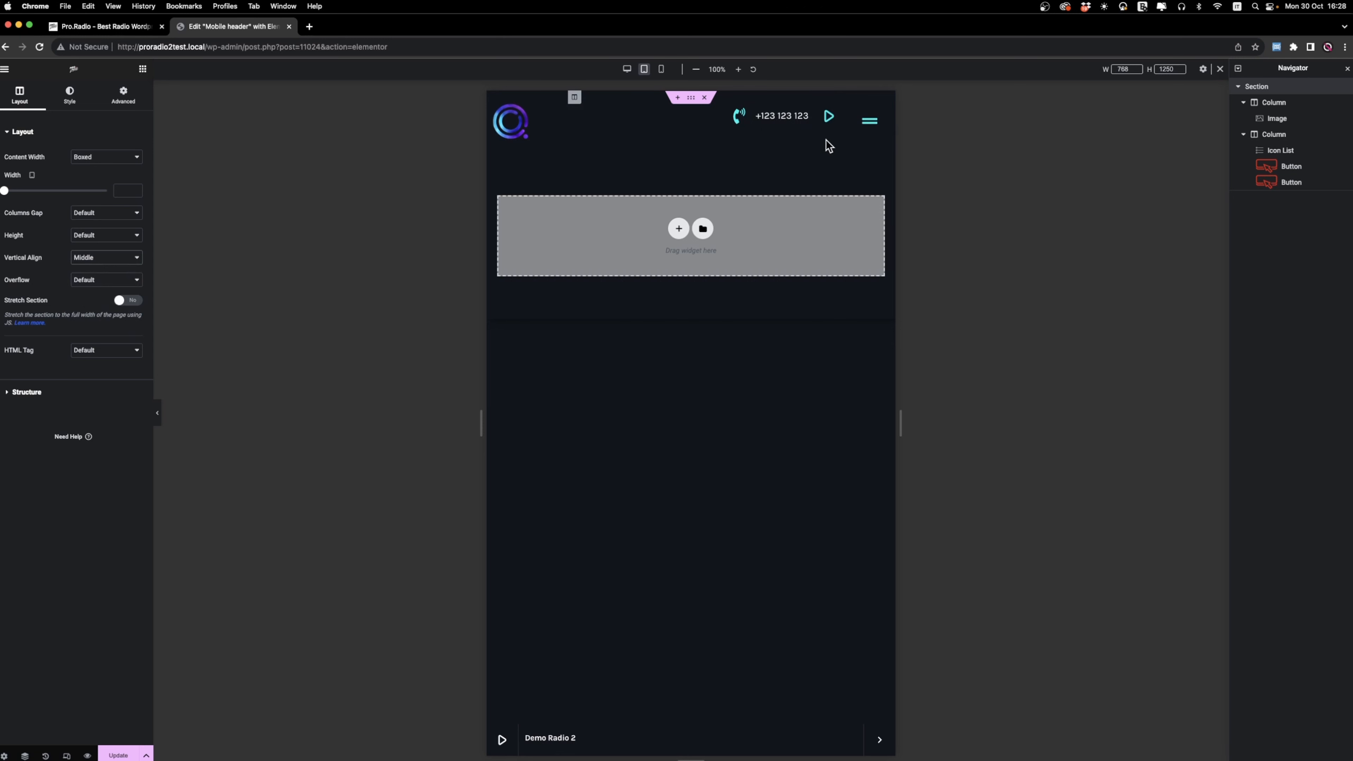
Unlink the icon list's margin values and add a right margin to separate it from the play button.
click(740, 117)
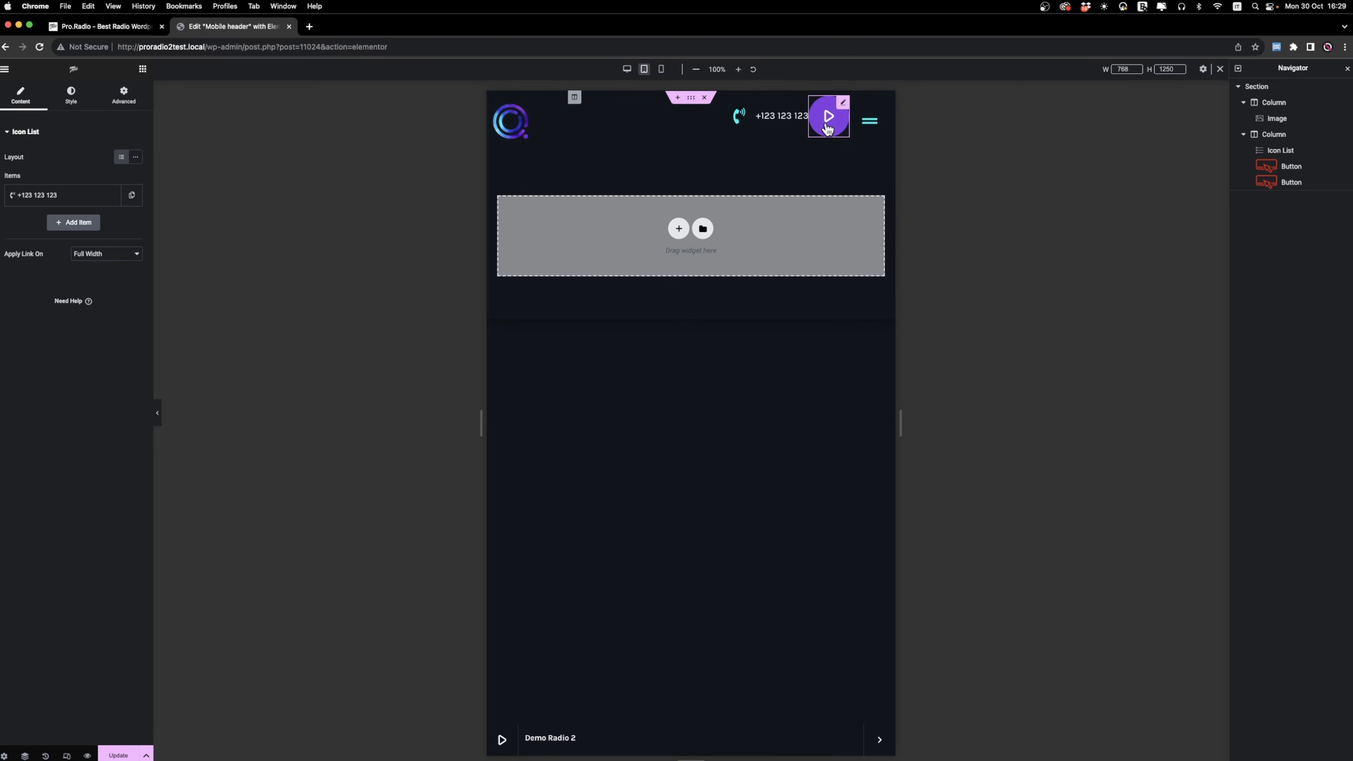
right_click(776, 124)
click(807, 134)
click(133, 101)
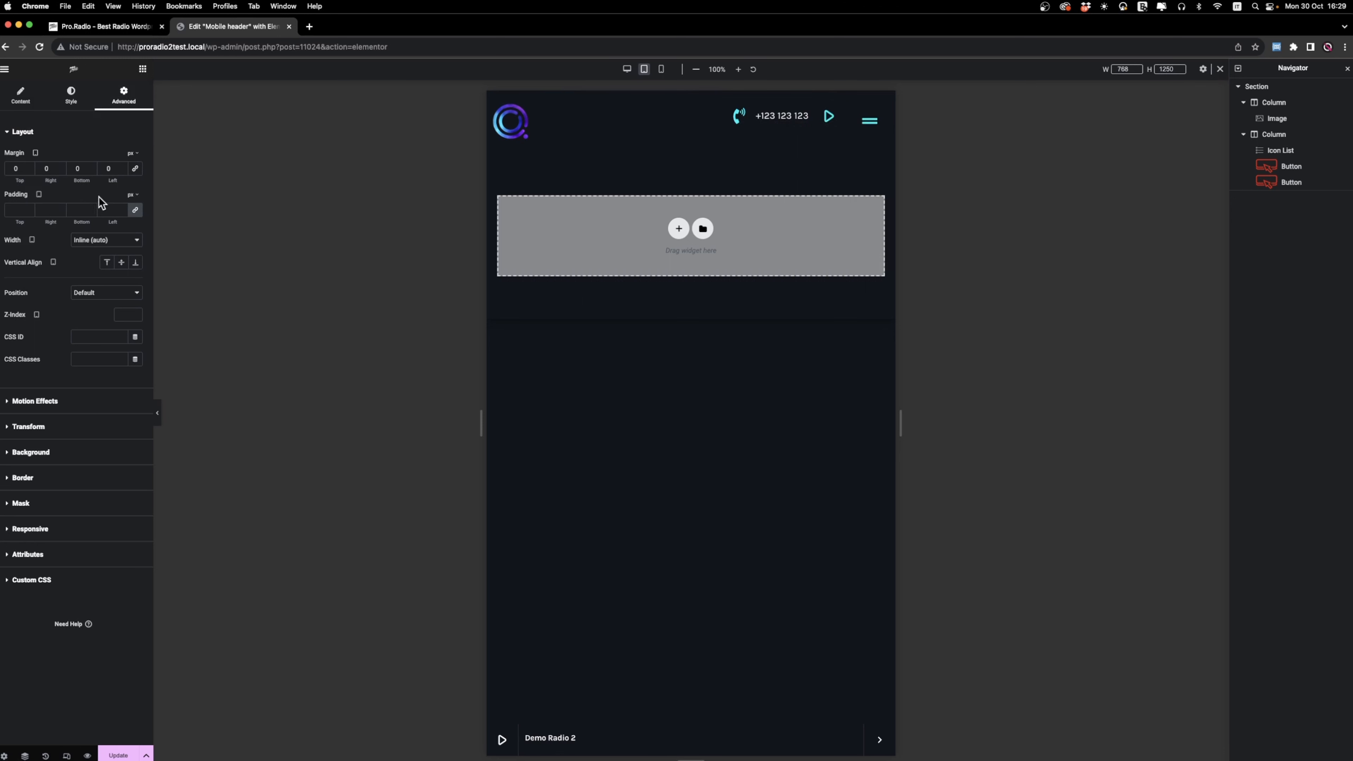
click(37, 170)
text(2)
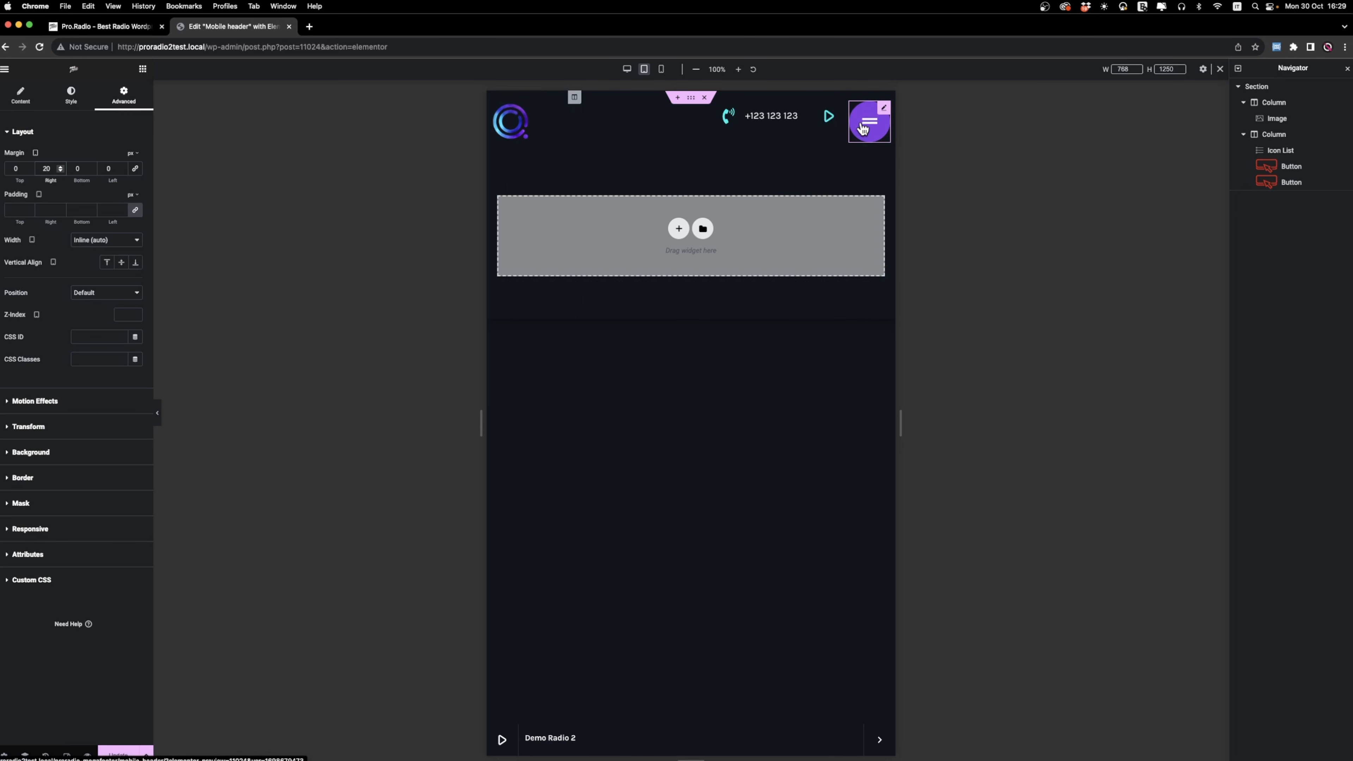
Search the widget library for "space" to find a spacer widget.
click(143, 70)
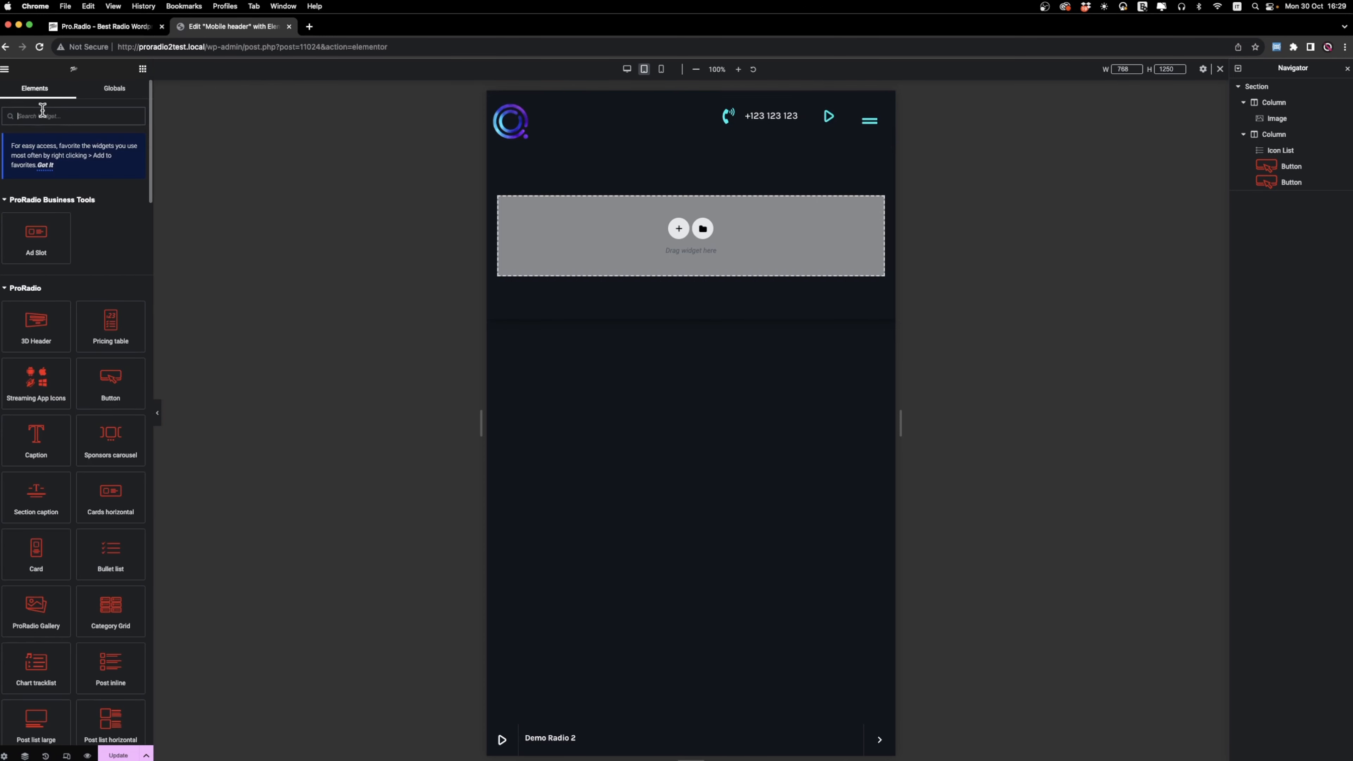
text(space)
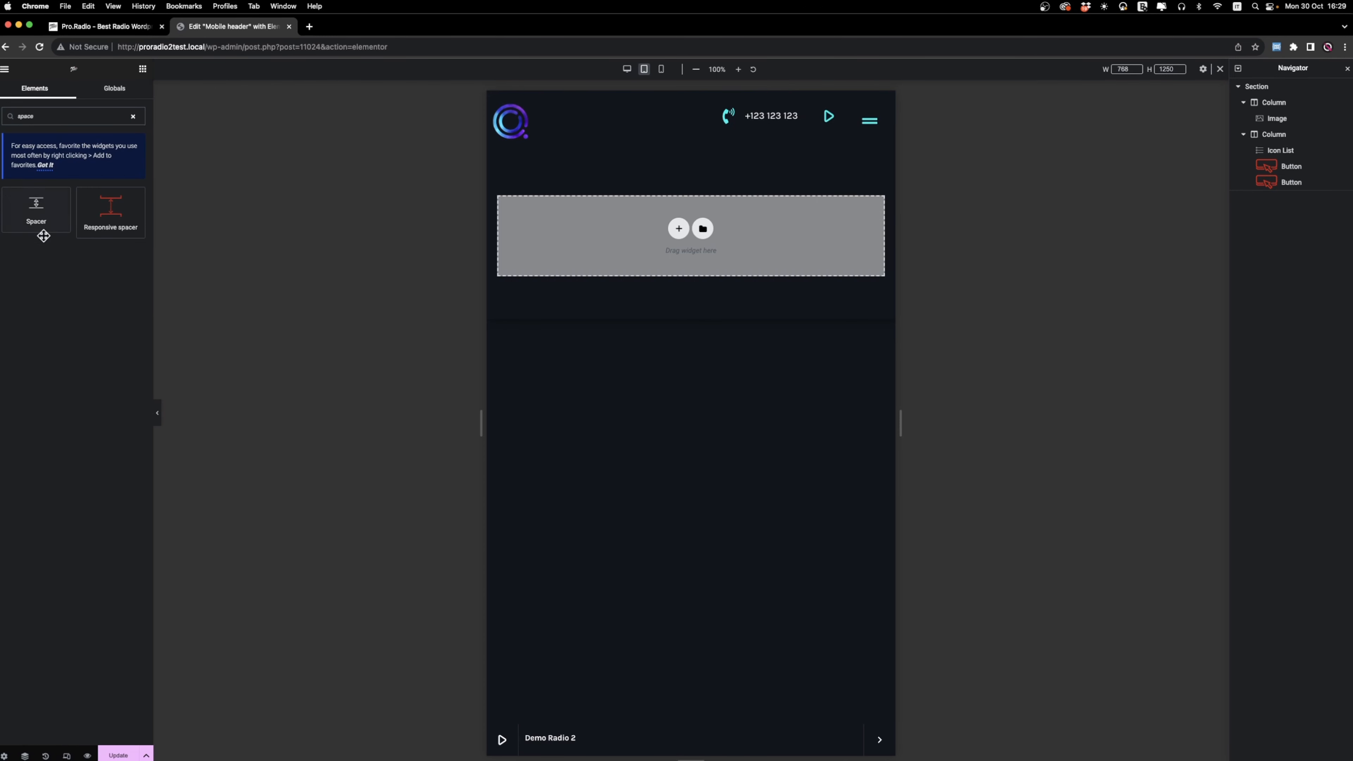
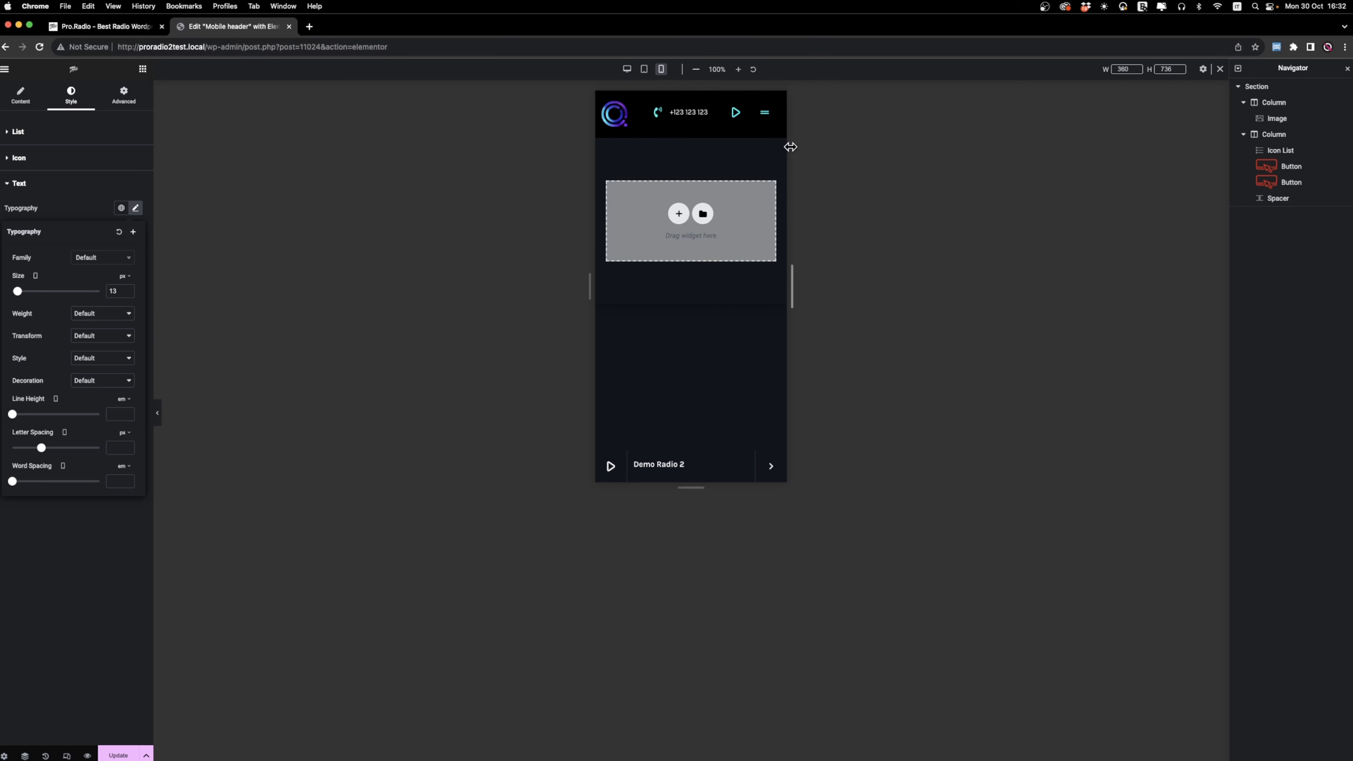
Save the mobile header from its Tablet Portrait view and open the Customizer from the site's home page.
click(644, 69)
click(119, 755)
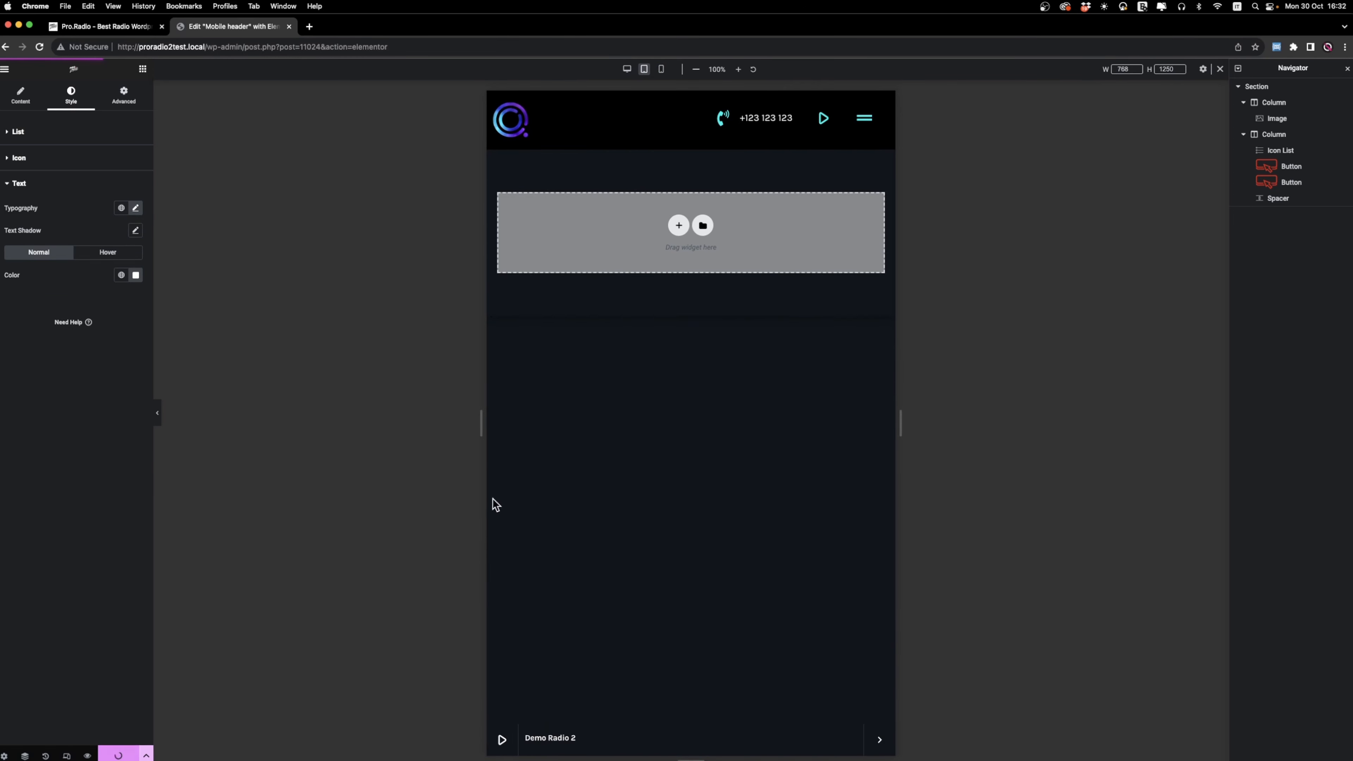
drag(214, 45, 709, 72)
key(BackSpace)
key(Return)
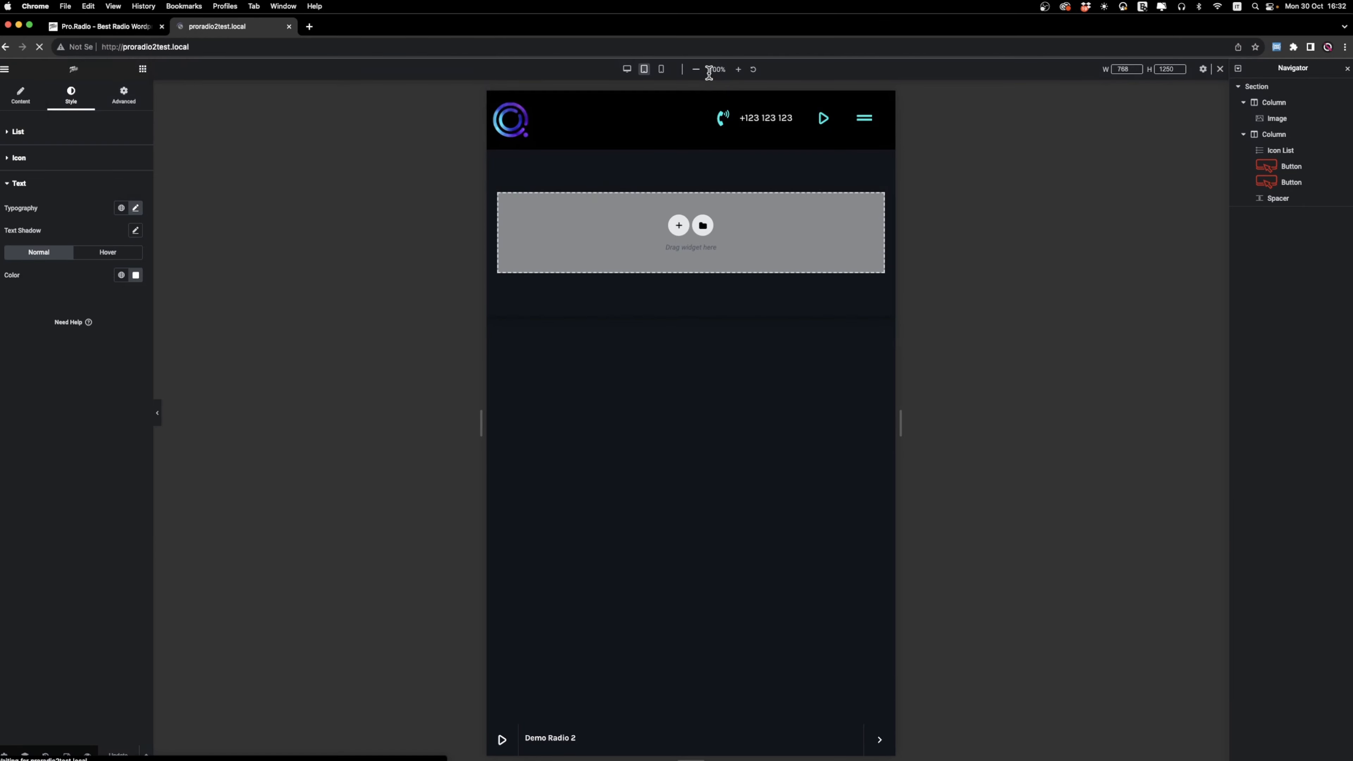
click(106, 74)
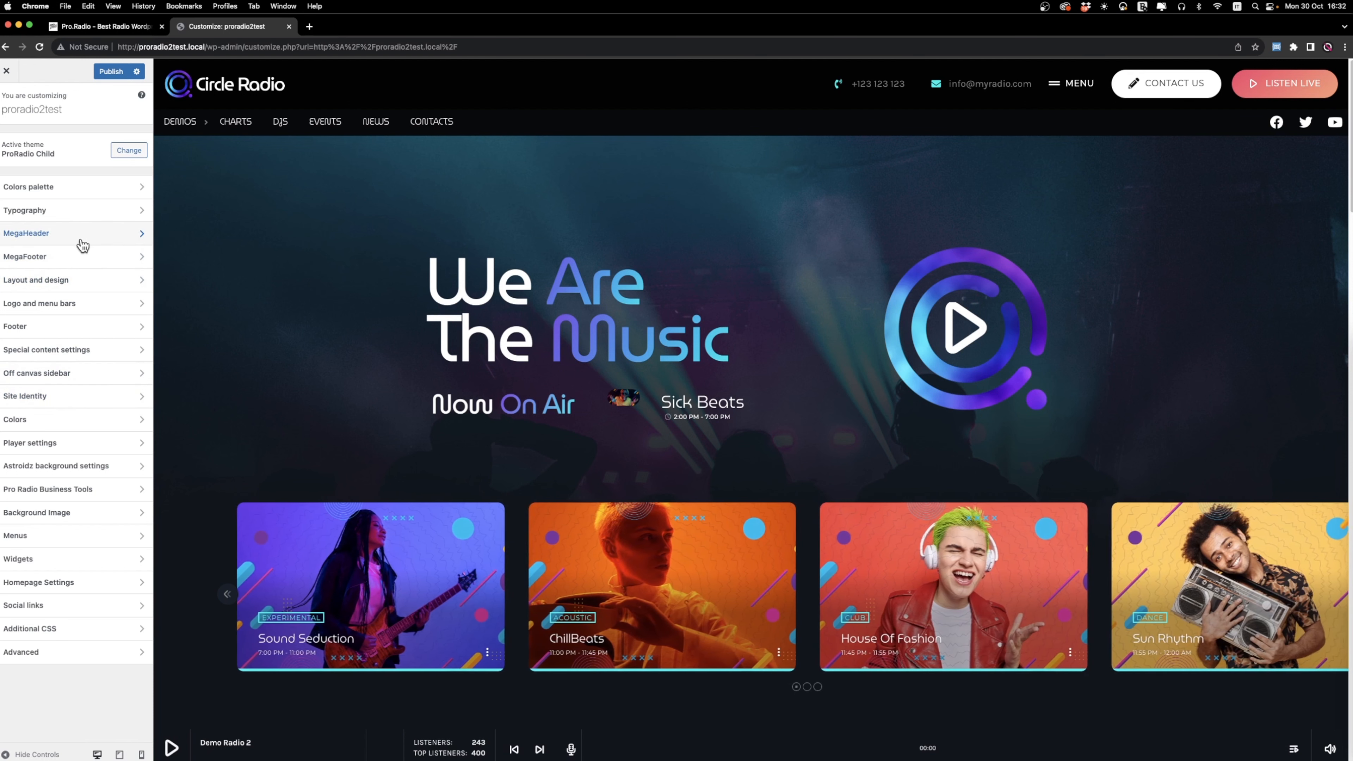
Add a second mega header set to Mobile header in the MegaHeader settings, publish the change and leave the Customizer.
click(82, 242)
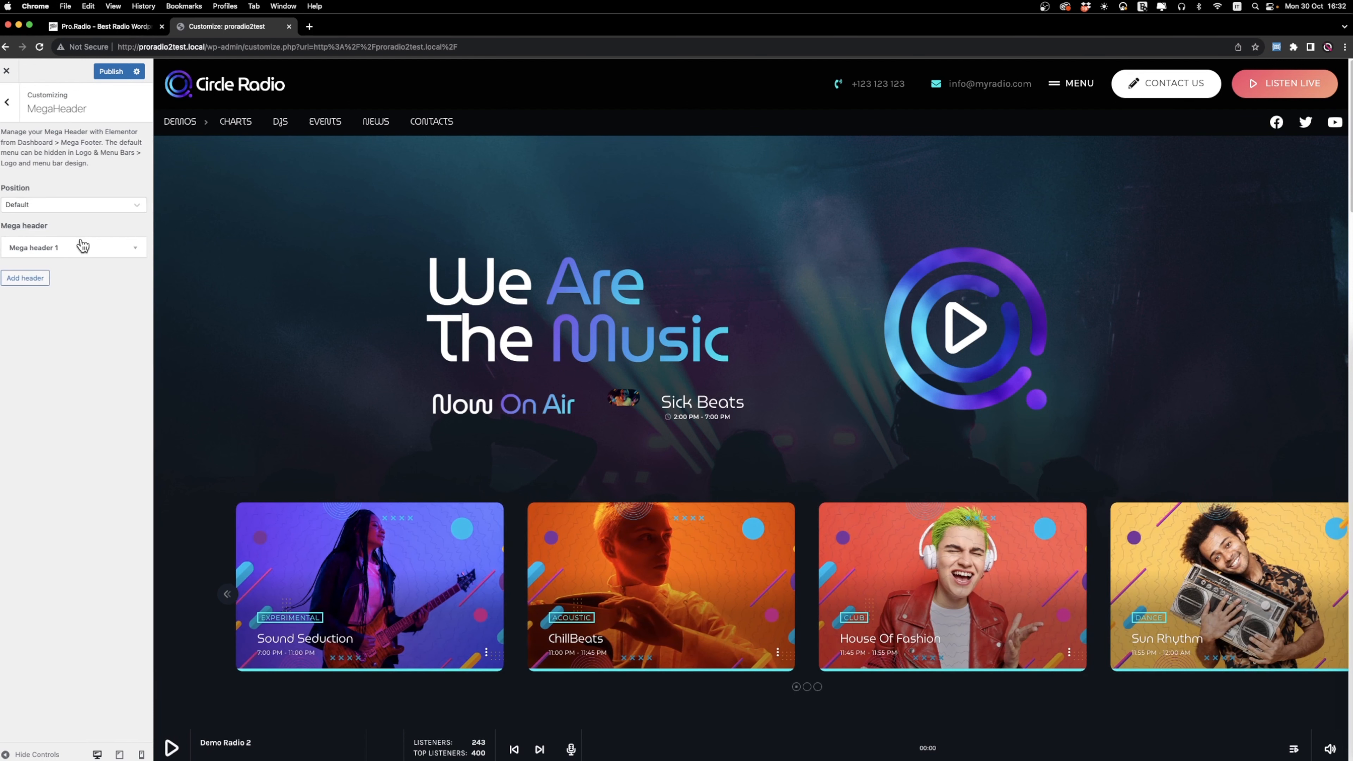
click(7, 277)
click(95, 298)
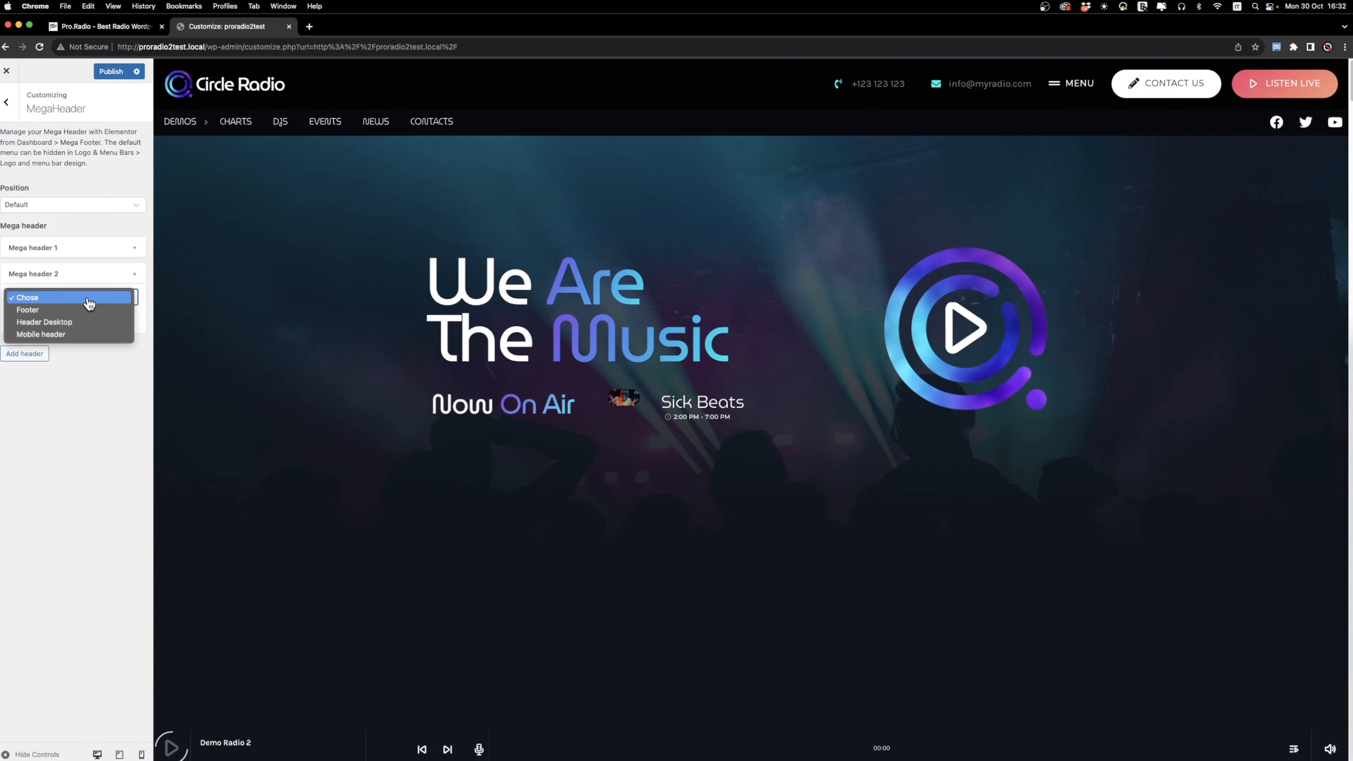
click(80, 335)
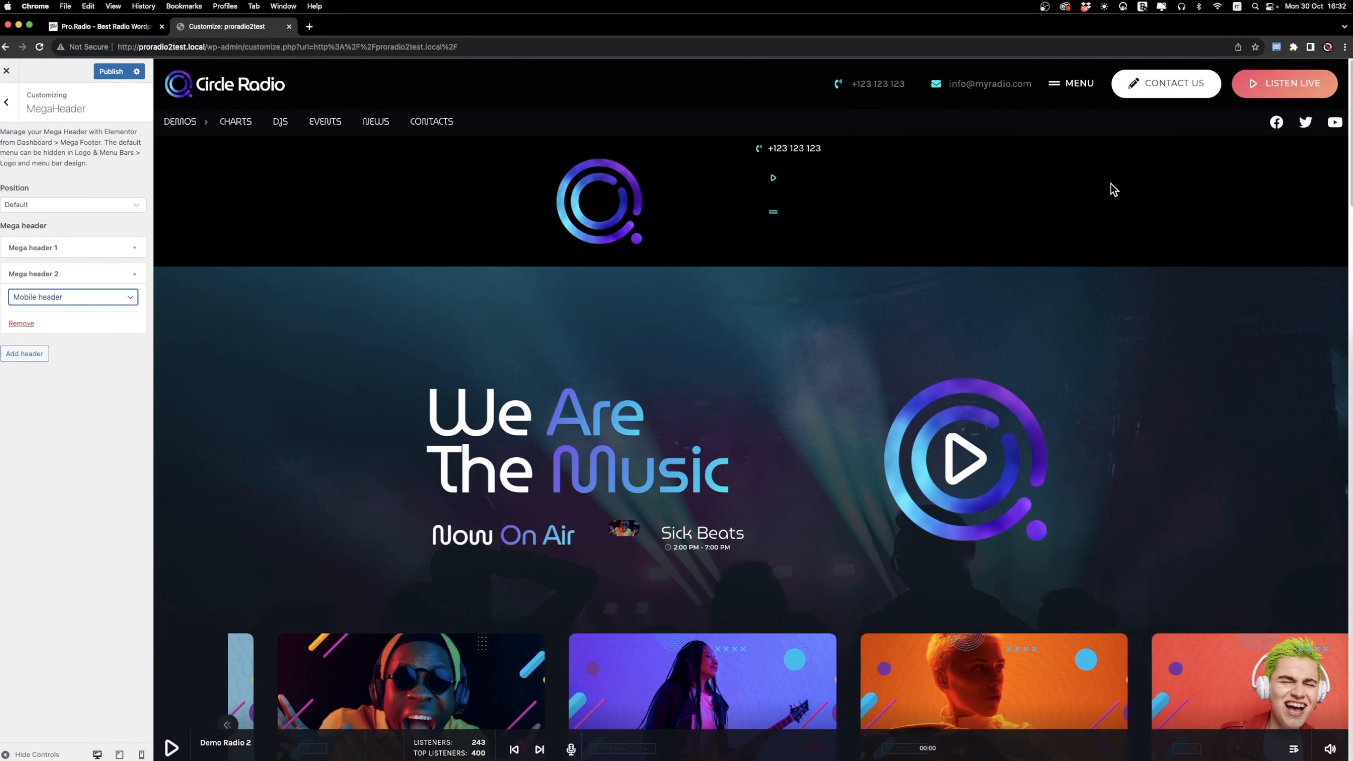
click(25, 354)
click(22, 398)
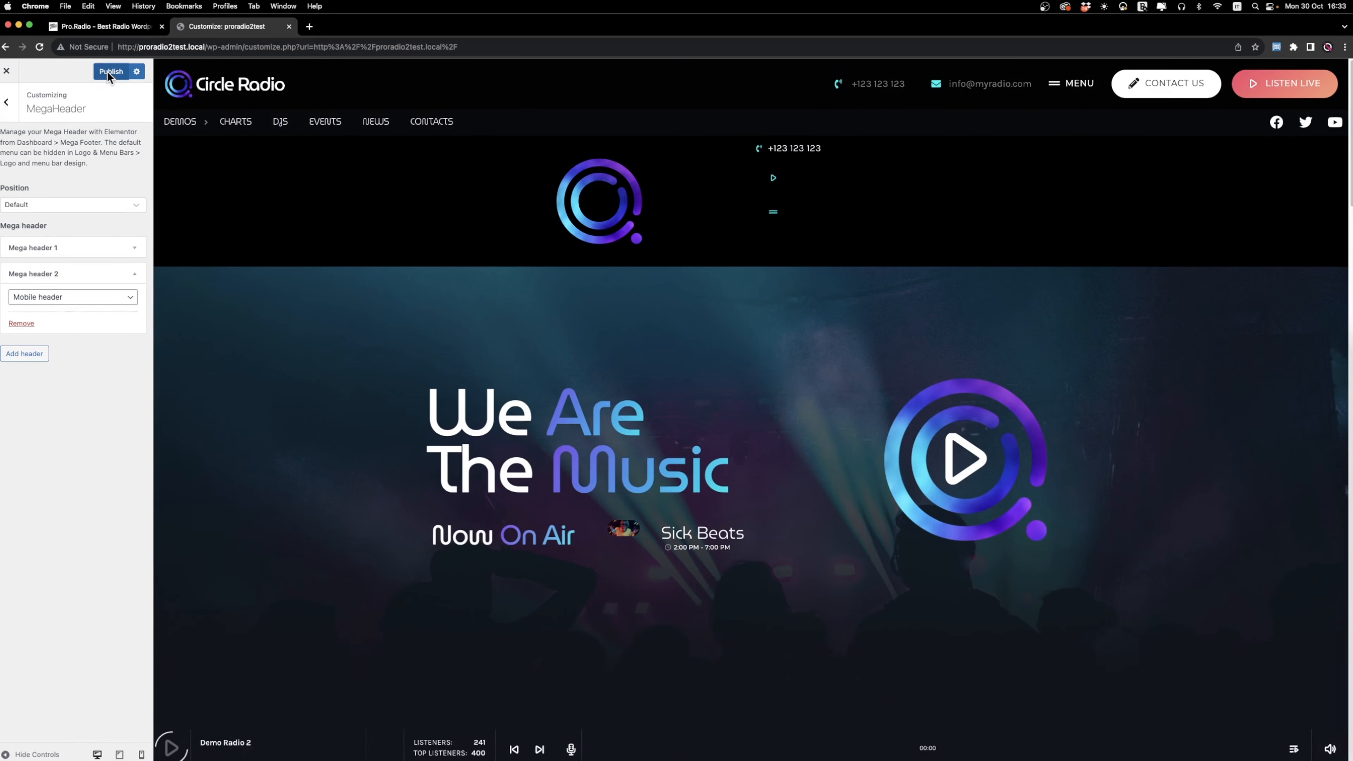
click(7, 71)
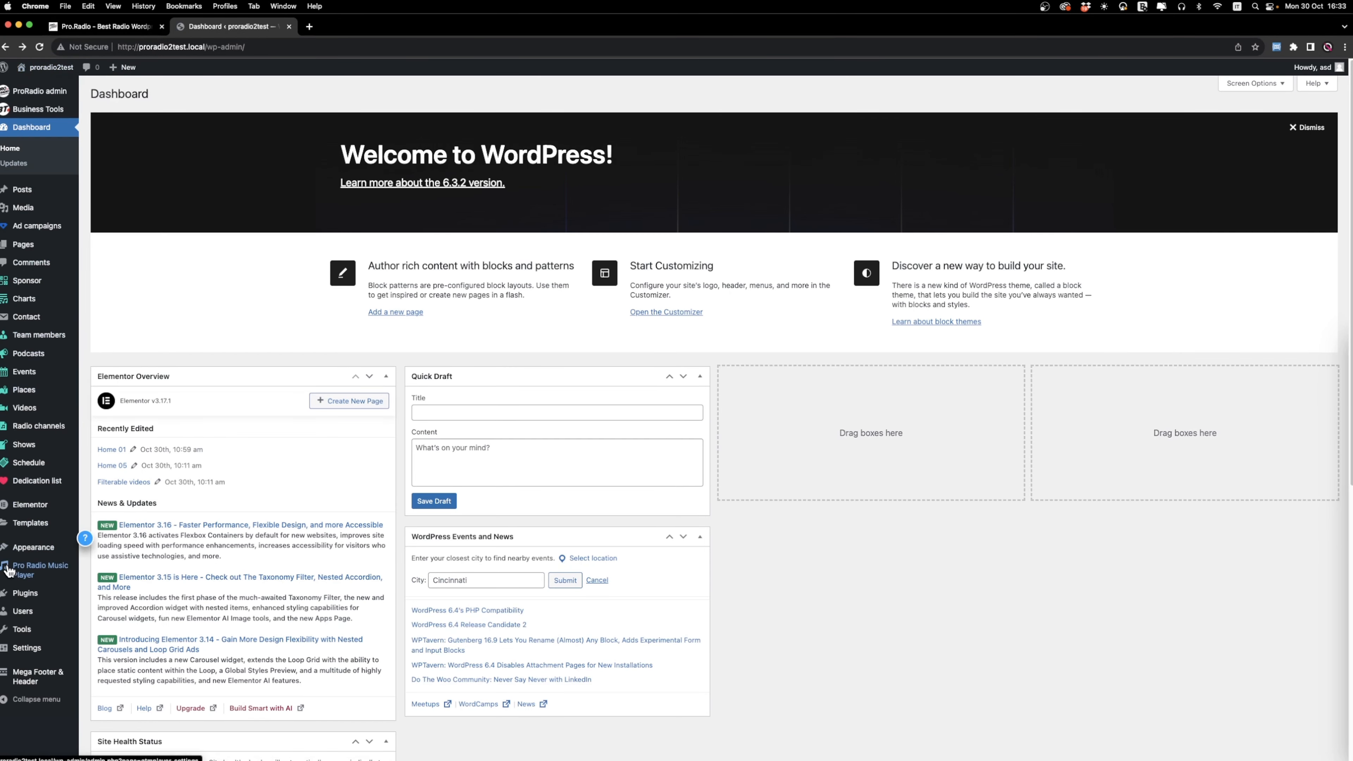
Open the Mobile header in Elementor from the list of all mega footers and headers.
mouse_move(21, 682)
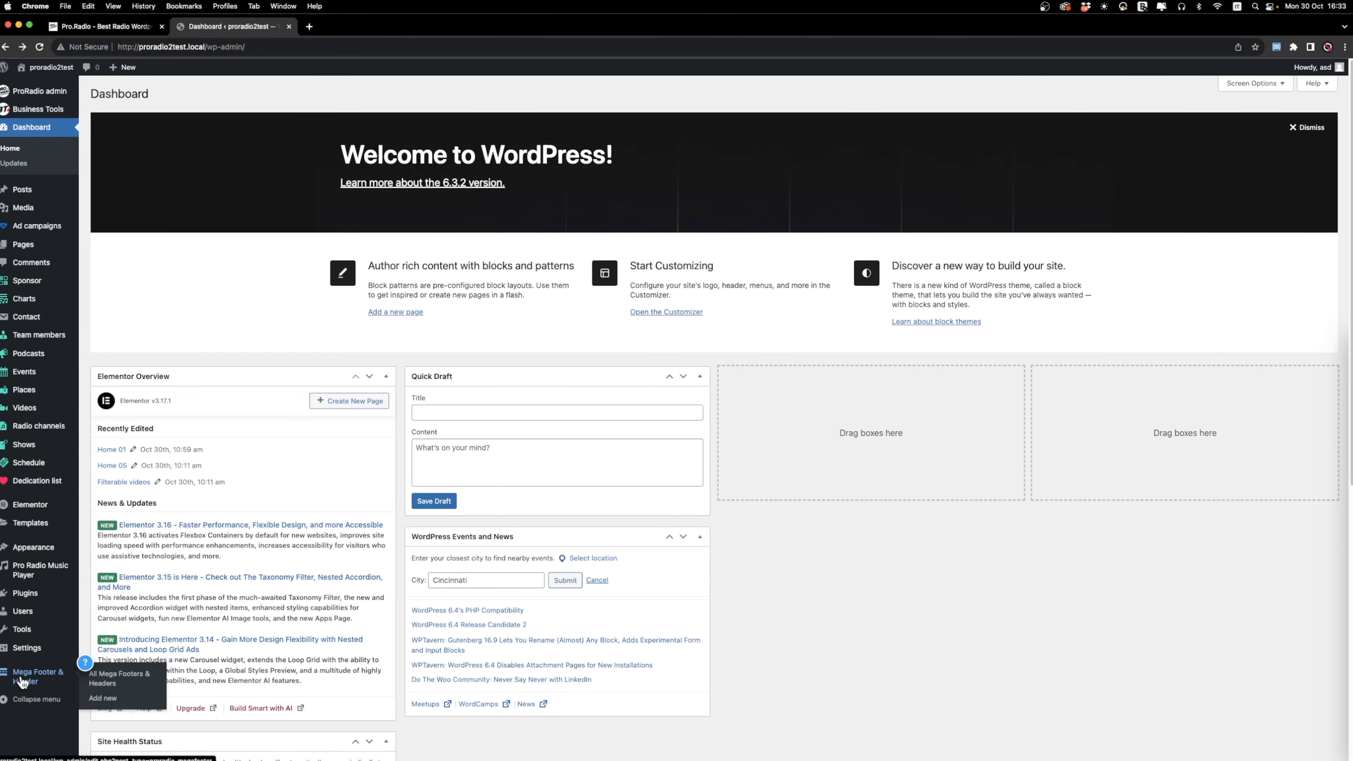
click(107, 678)
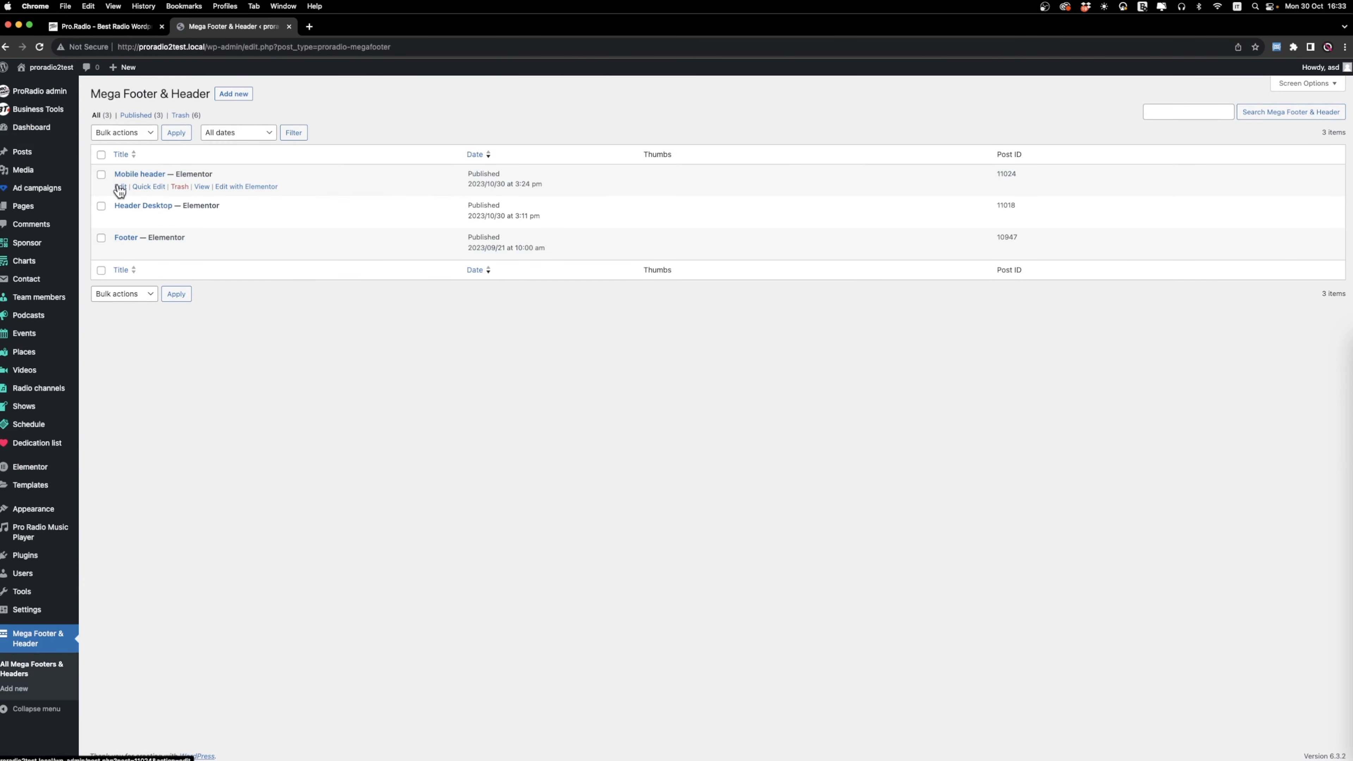
super+click(249, 187)
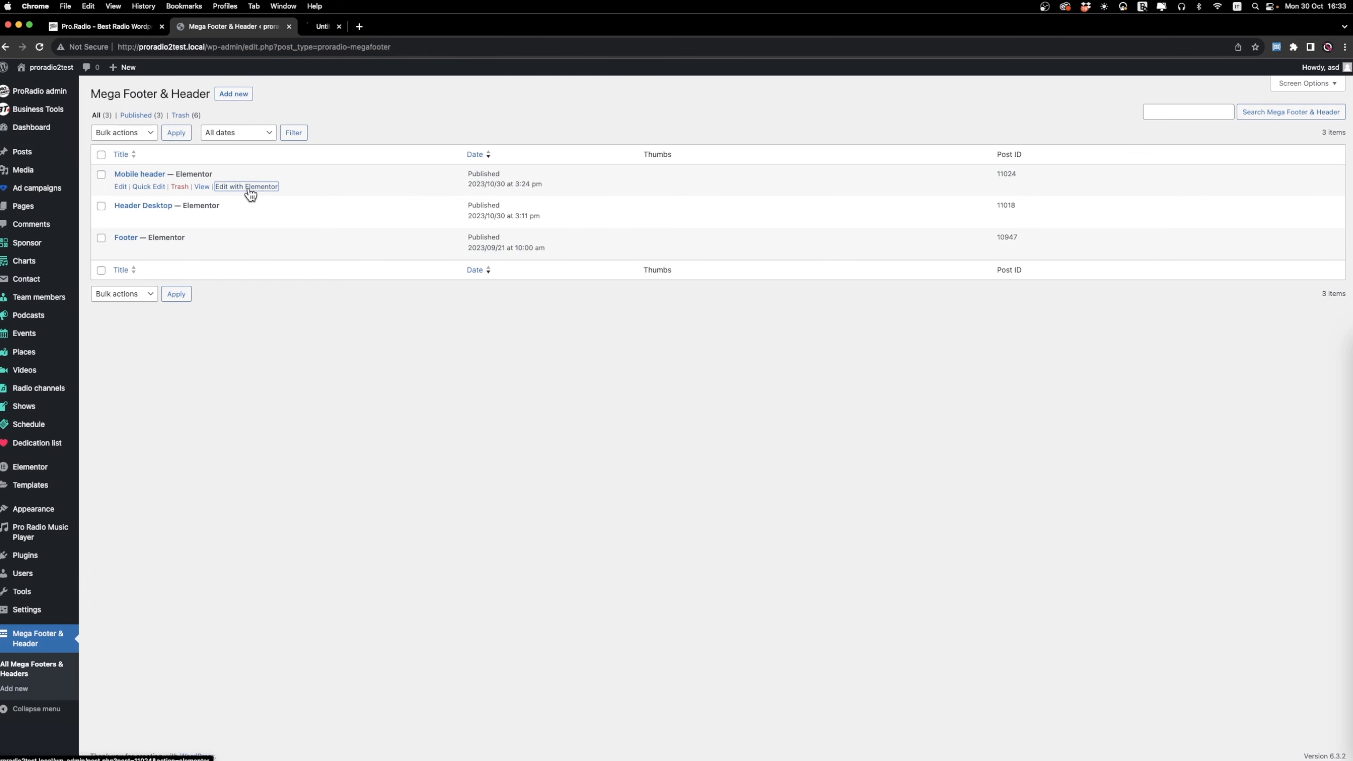
click(334, 25)
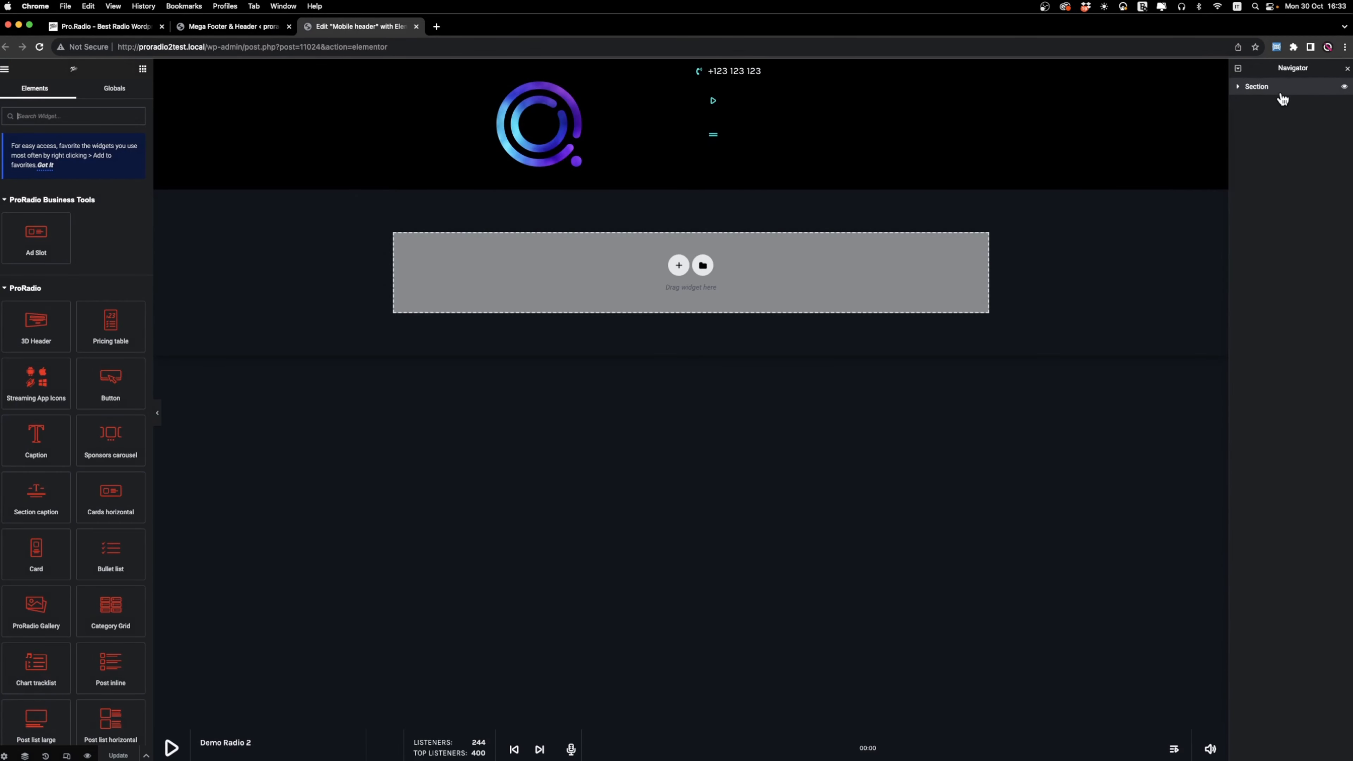
Hide the mobile header's section on desktop and update the header.
click(1283, 92)
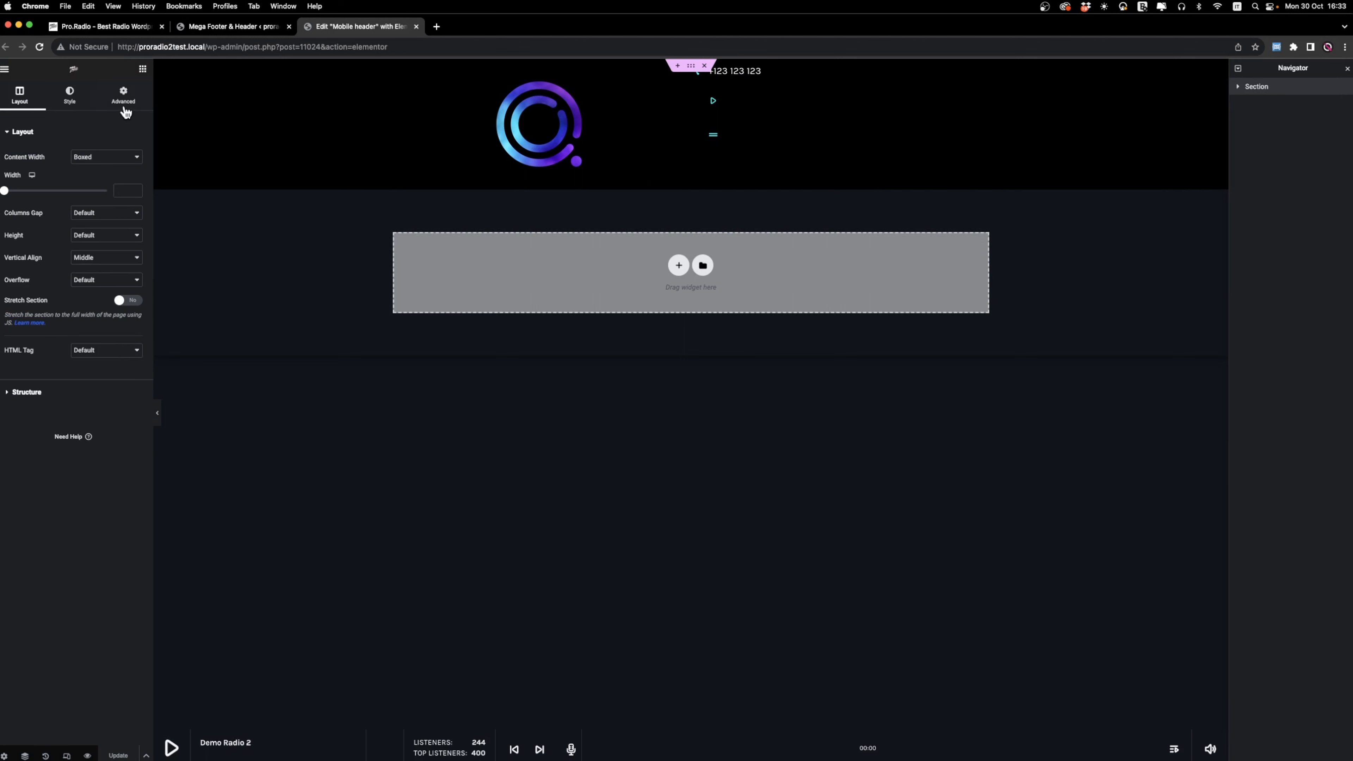
click(123, 94)
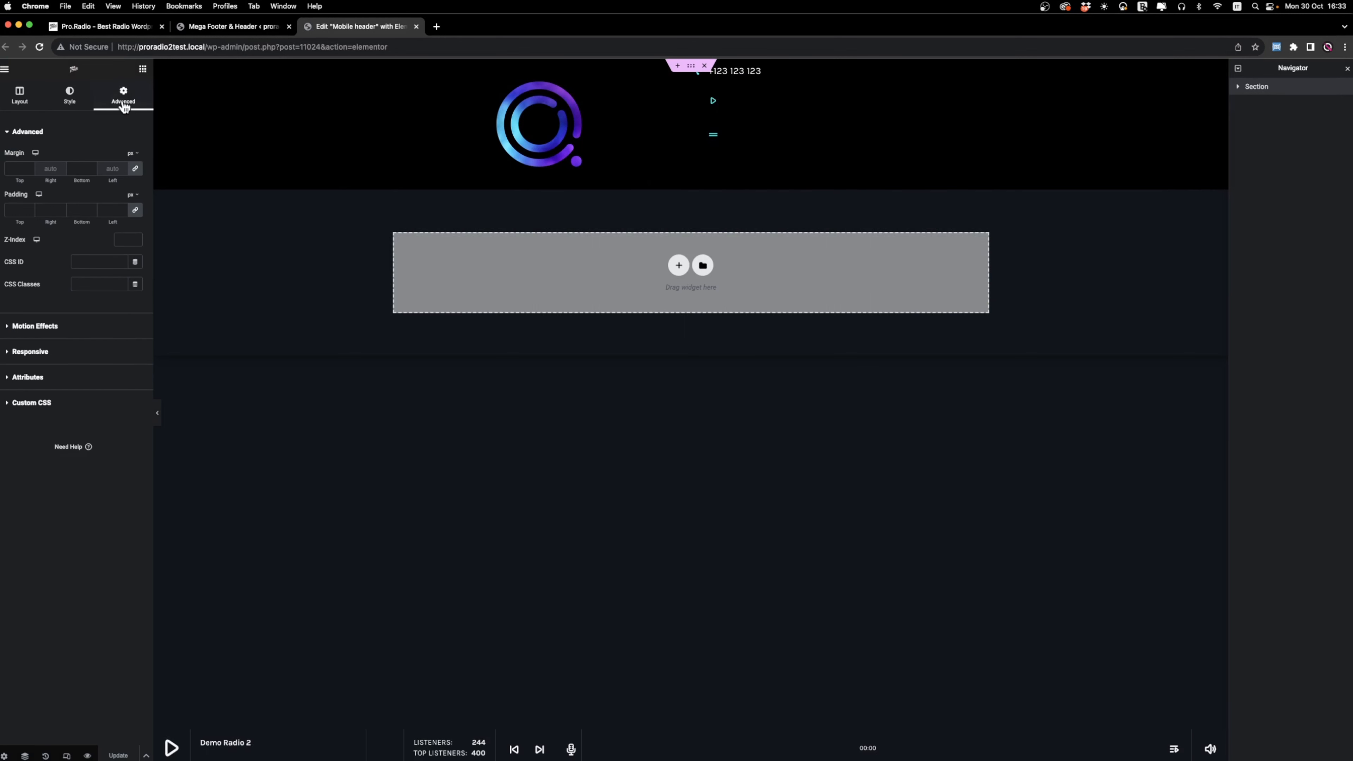
click(31, 352)
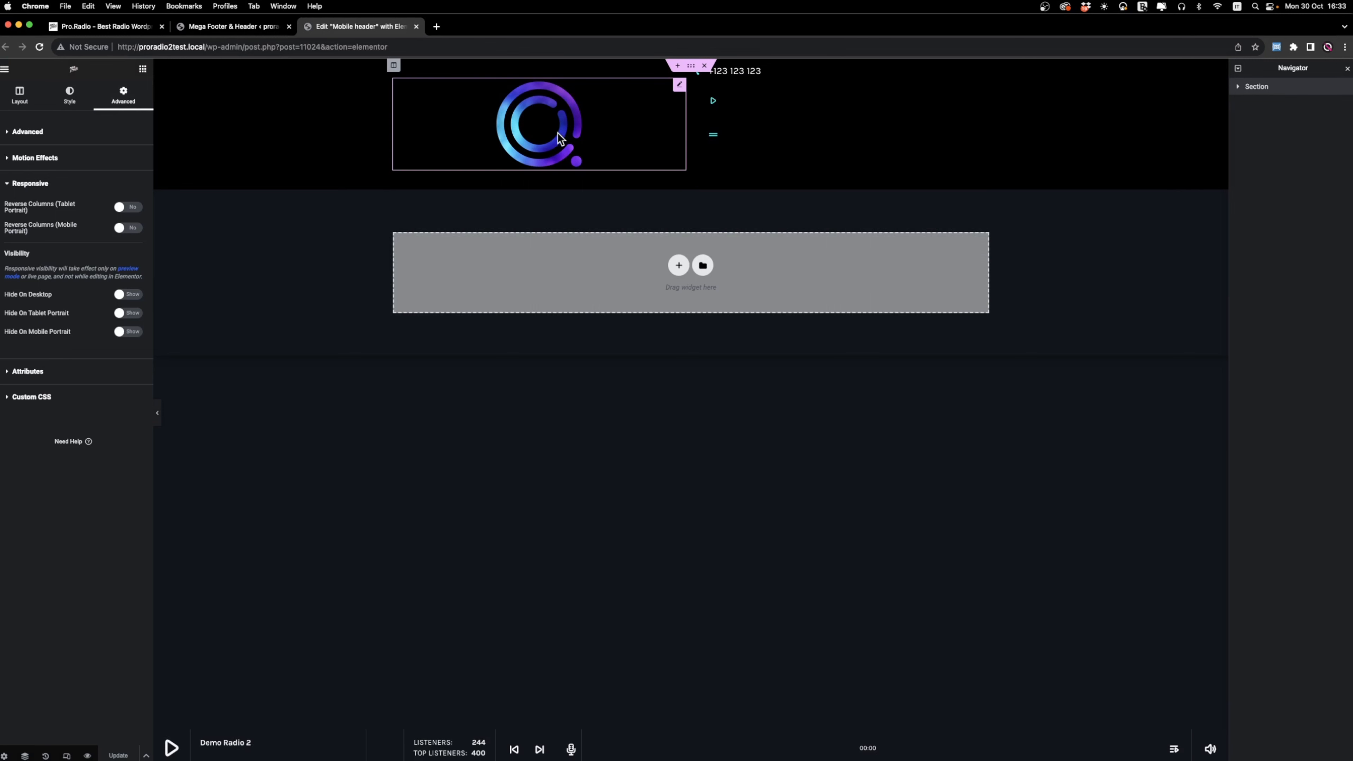
click(128, 294)
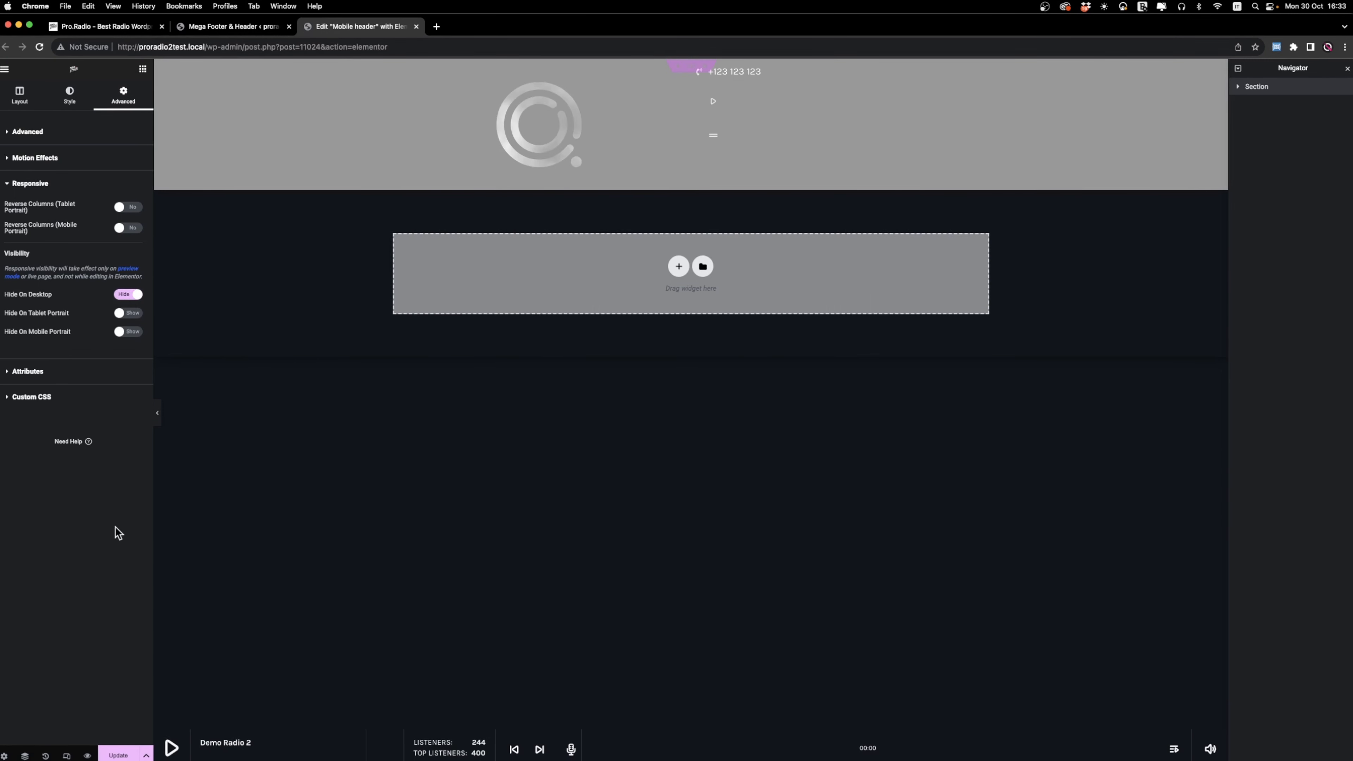
click(118, 755)
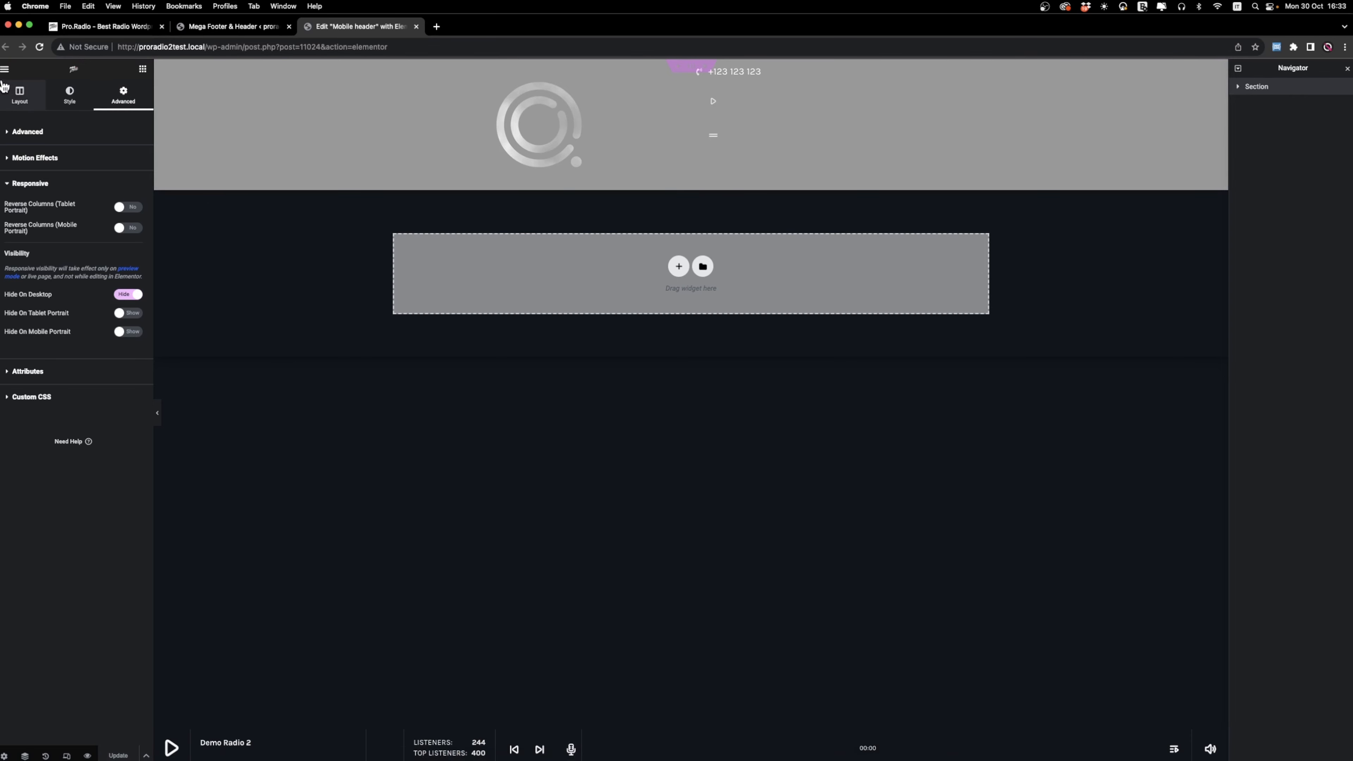
Exit to the list of all mega footers and headers and open Header Desktop in Elementor.
click(4, 70)
click(47, 297)
click(42, 687)
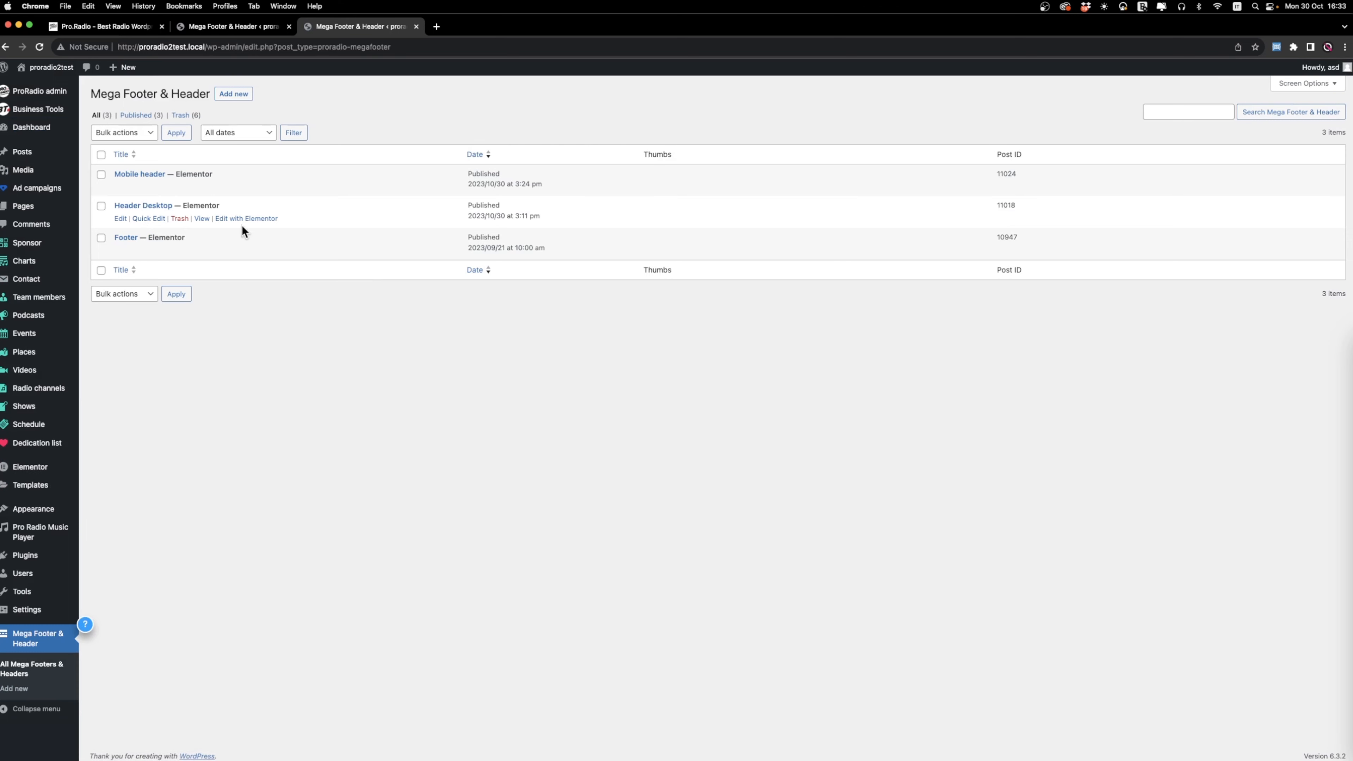
click(250, 220)
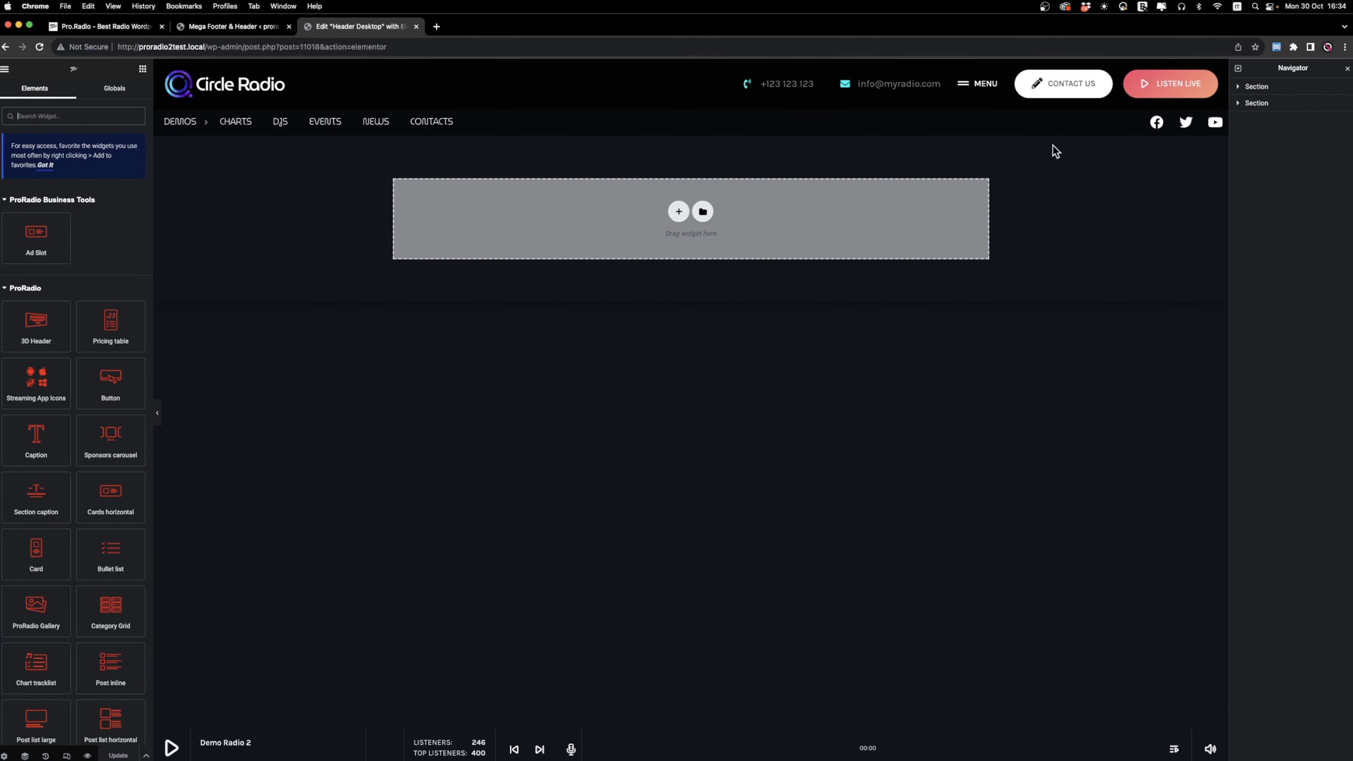
Hide the desktop header's first section on tablet portrait and mobile portrait.
click(1274, 86)
click(127, 97)
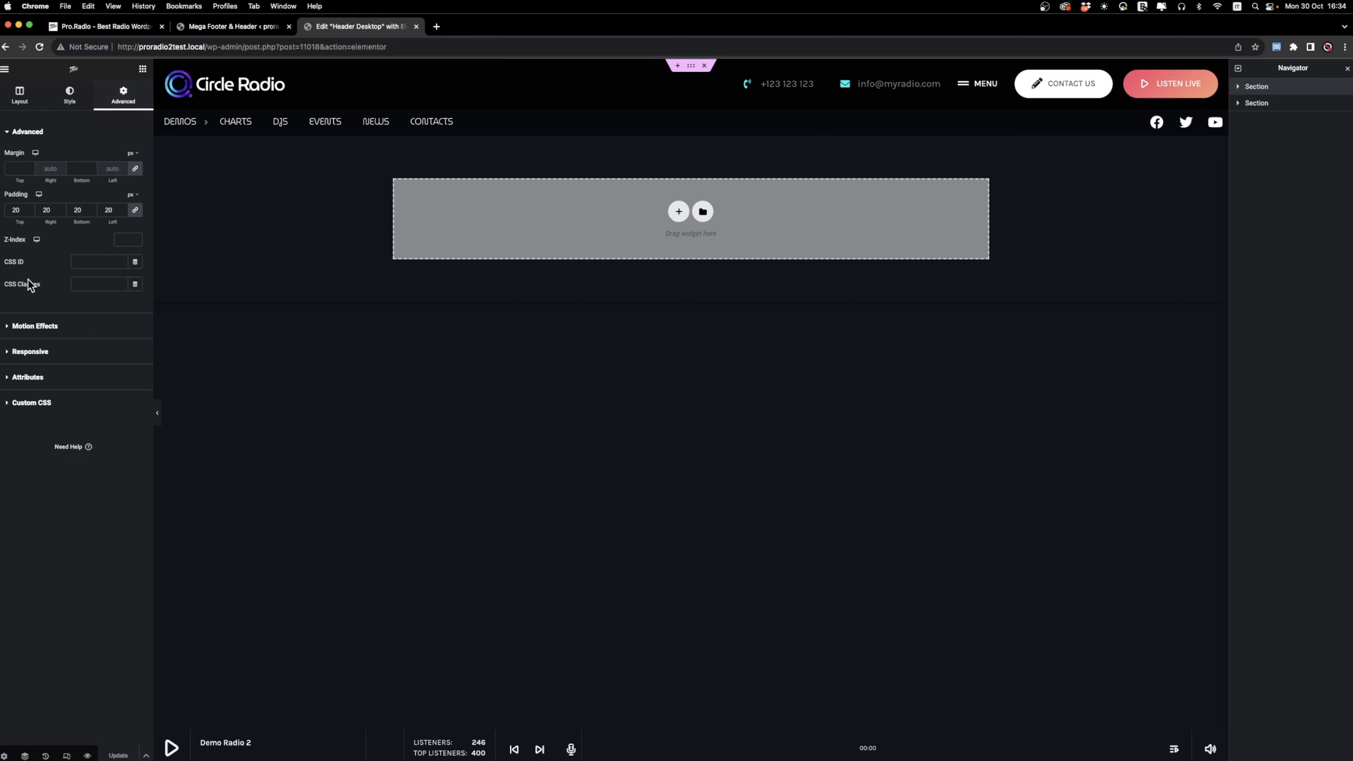
click(30, 353)
click(121, 333)
click(136, 314)
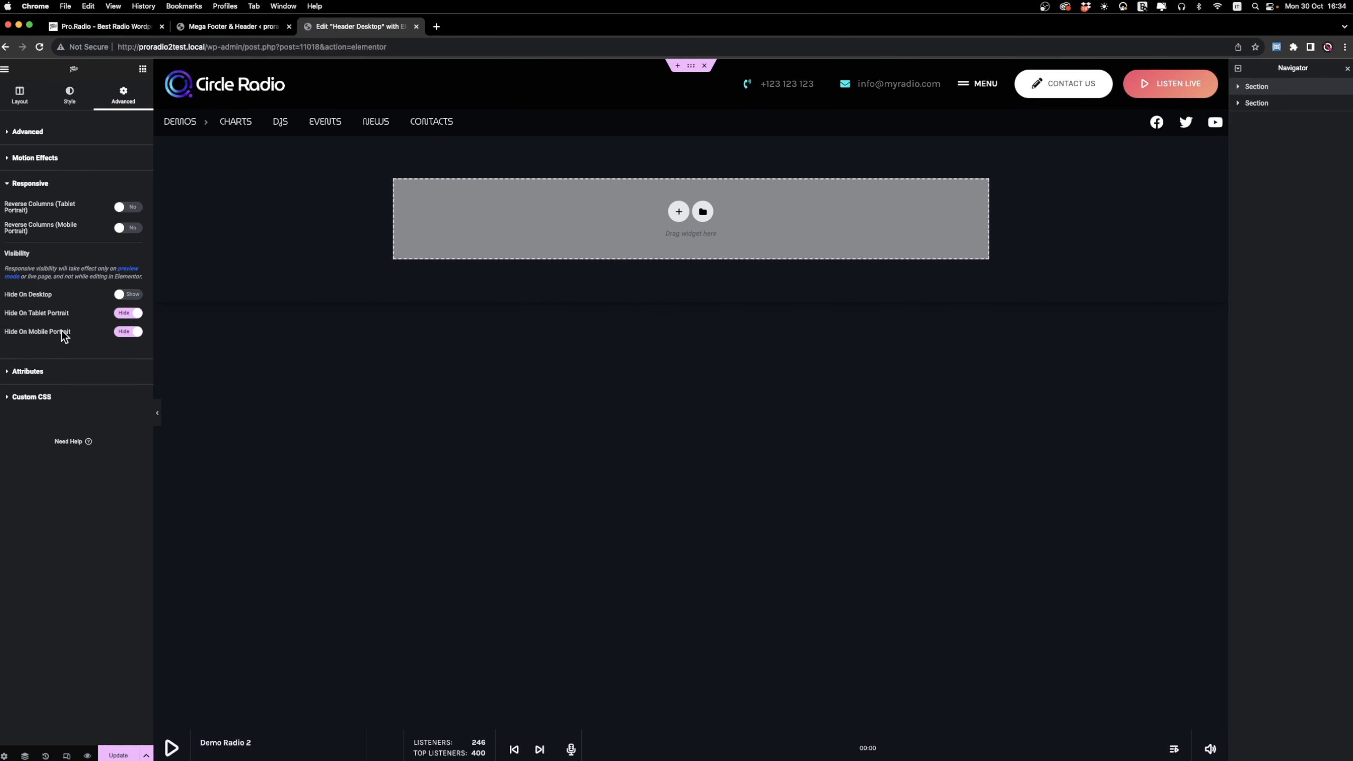
Hide the desktop header's second section on tablet portrait and mobile portrait, and update the header.
click(1257, 103)
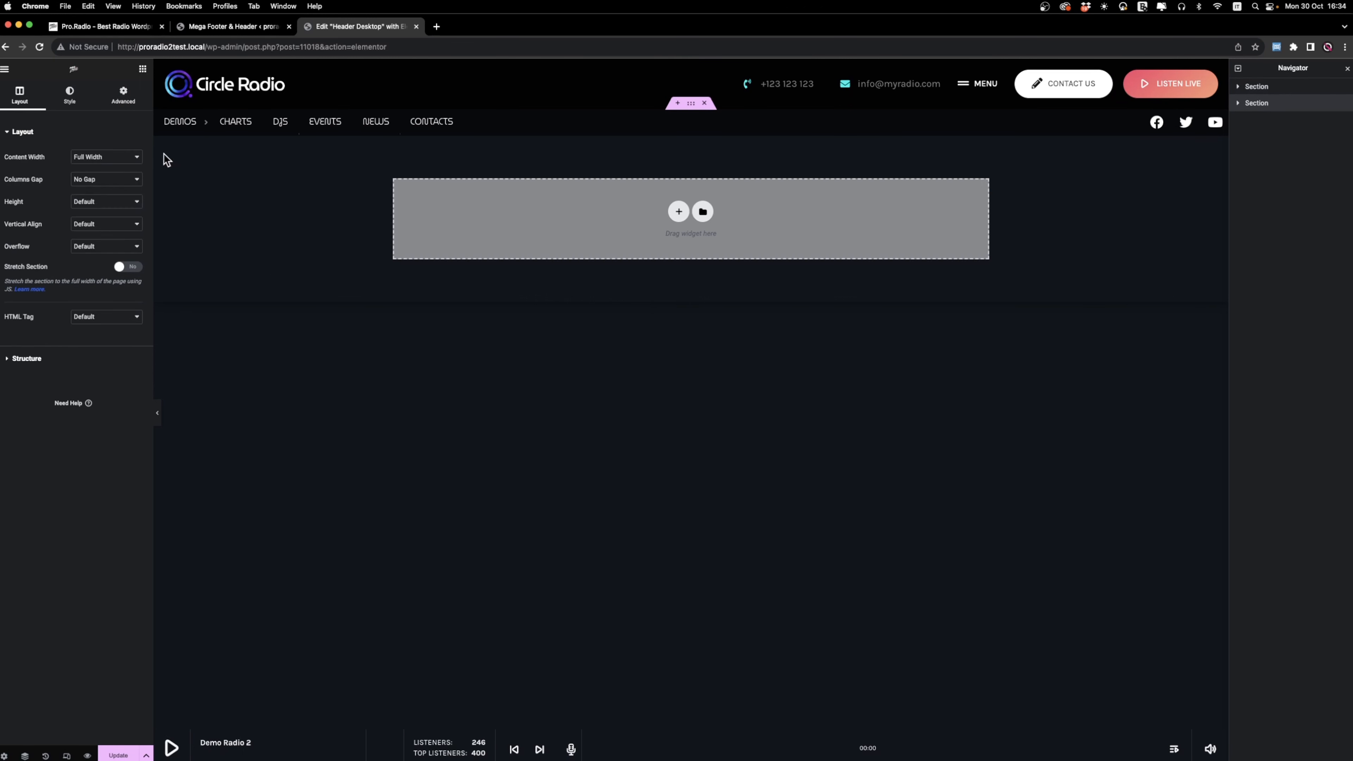
click(125, 97)
click(59, 354)
click(131, 313)
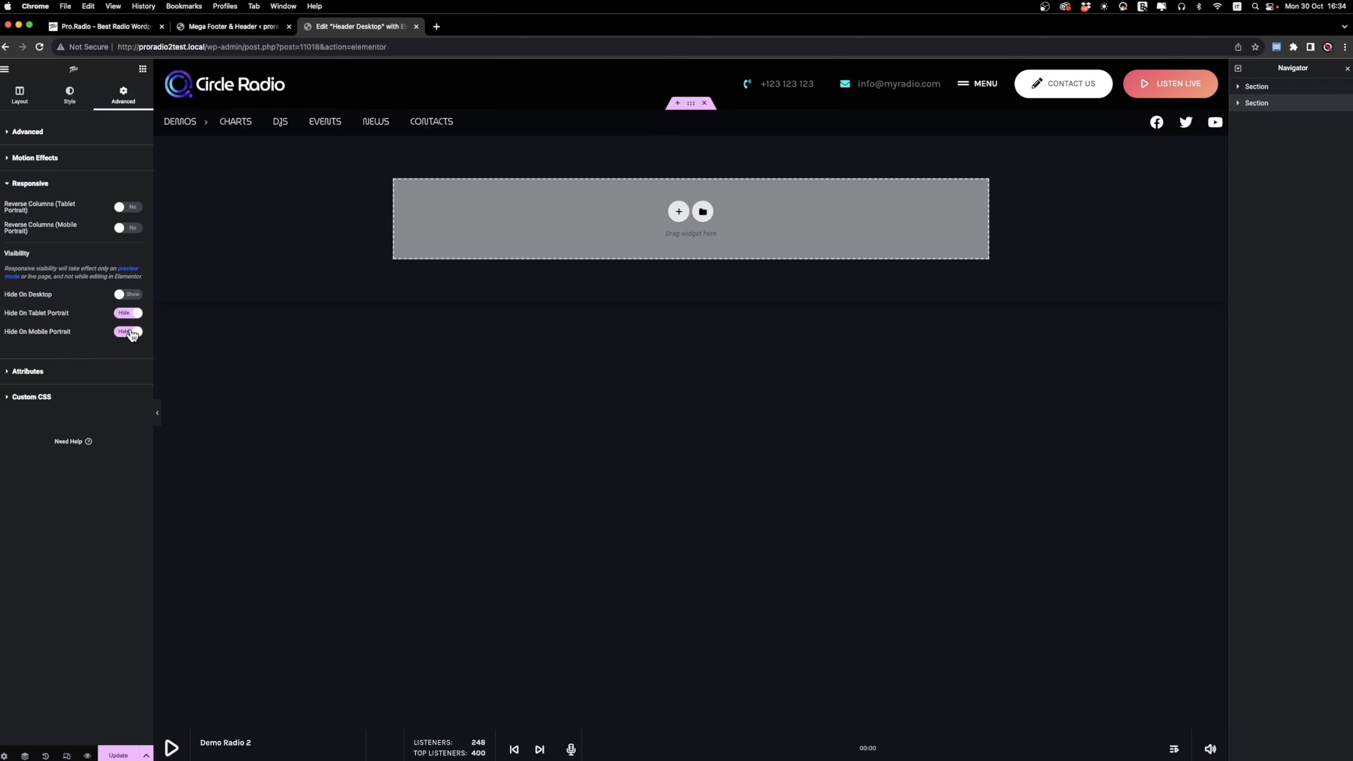
click(124, 754)
View the Header Desktop page on the live site and go from there to the home page proradio2test.local.
click(6, 70)
click(44, 278)
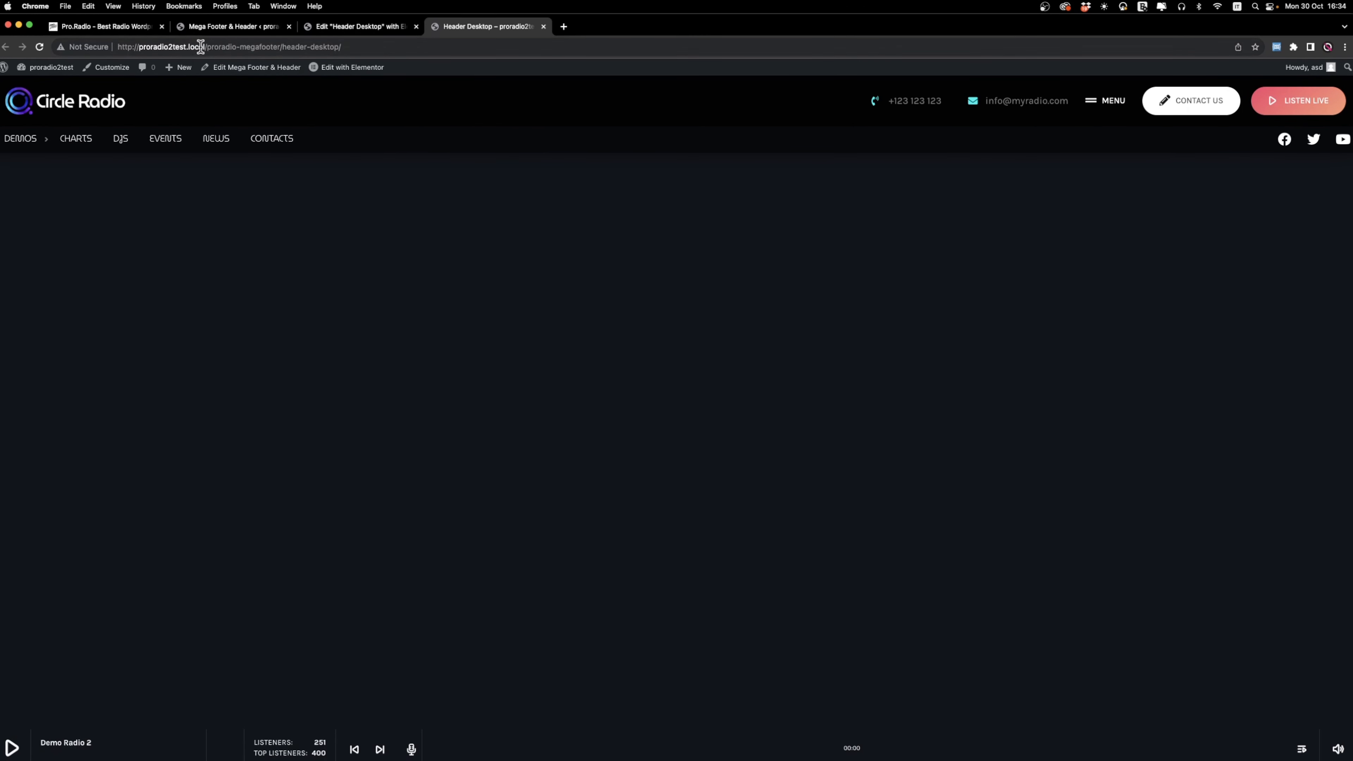
drag(205, 47, 620, 65)
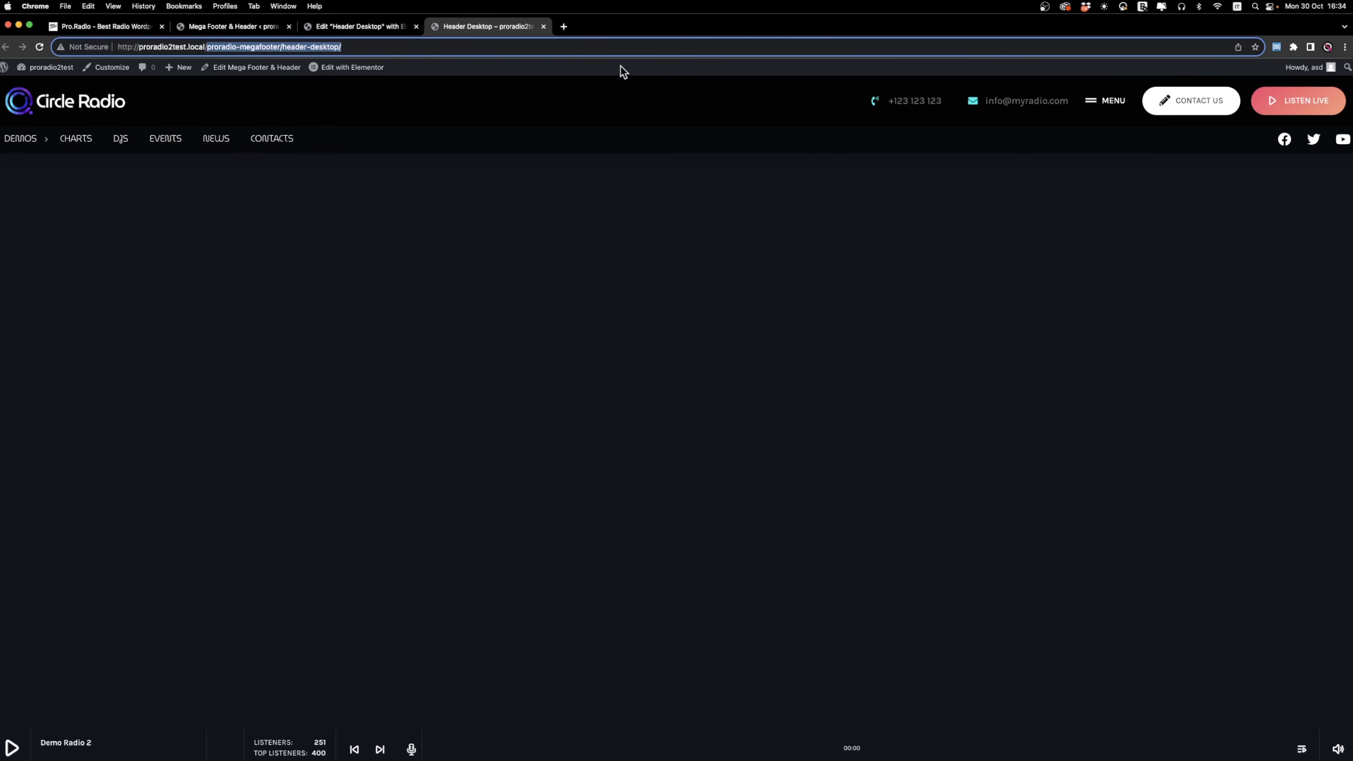
key(BackSpace)
key(Return)
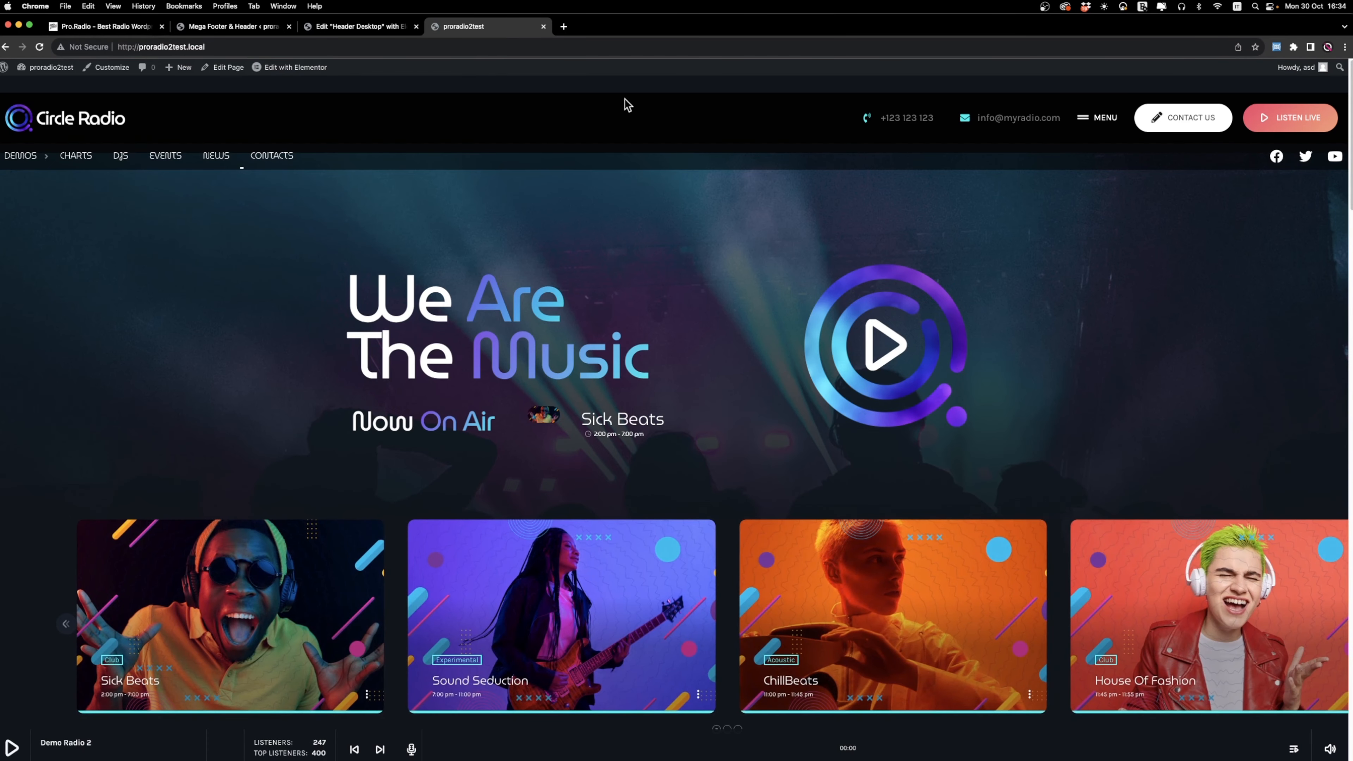
Open the home page proradio2test.local in a new incognito window.
click(226, 47)
key(super+c)
key(super+shift+n)
key(super+v)
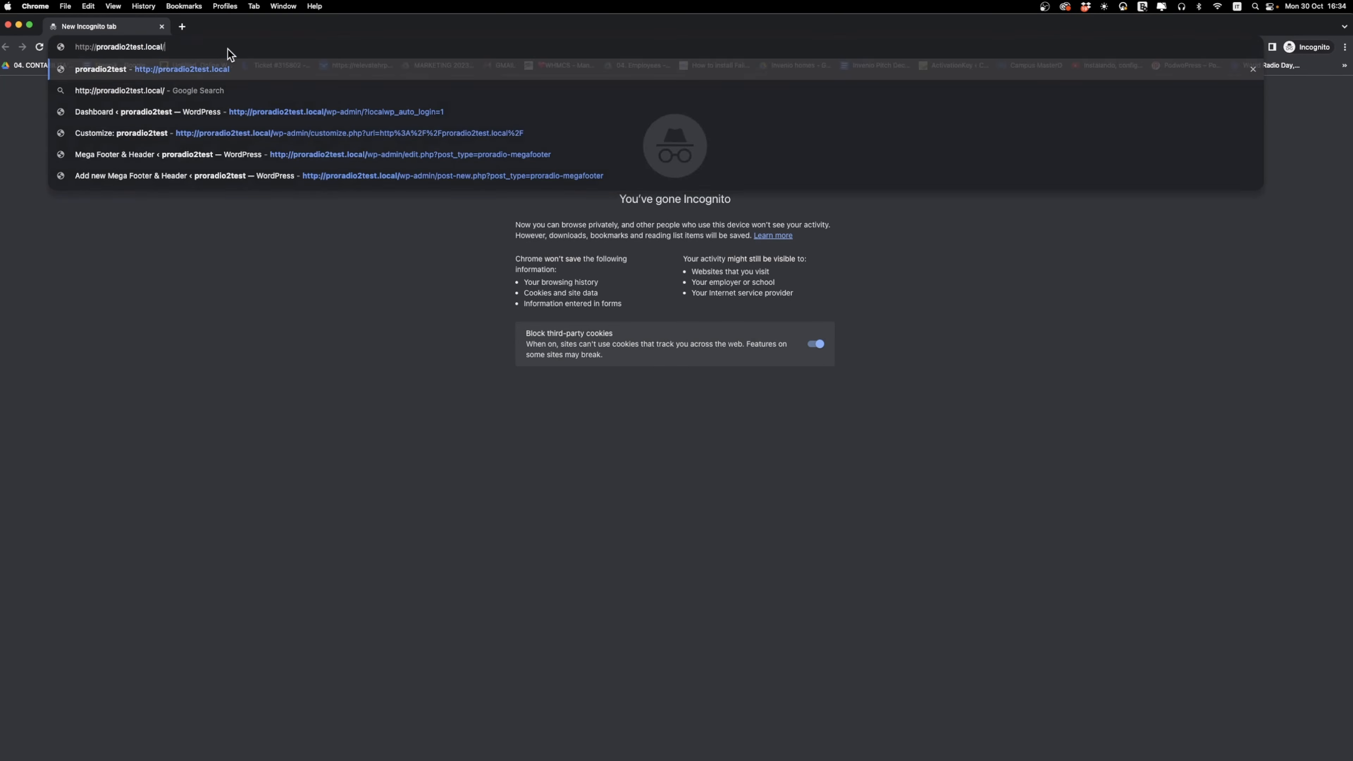
key(Return)
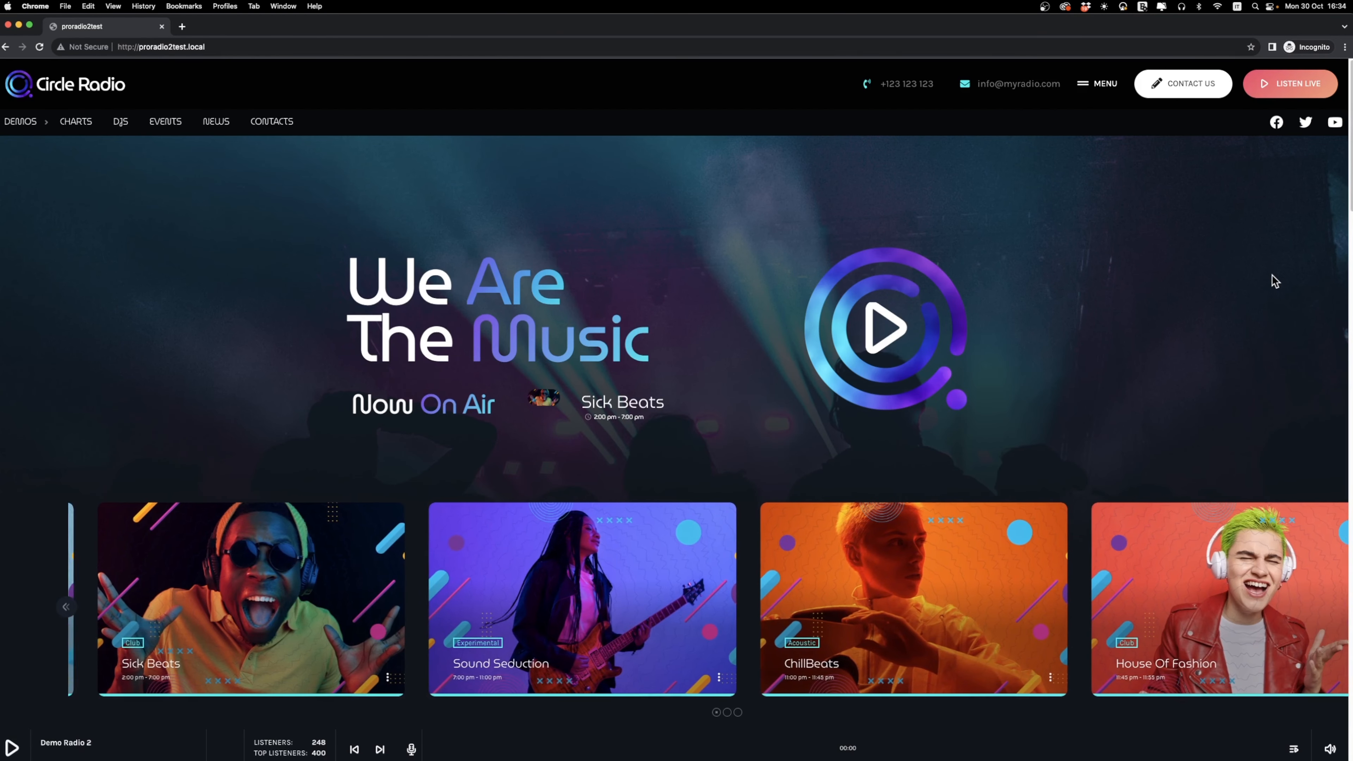
Check the header while scrolling the home page and narrowing the browser window, and restore the window's full width.
scroll(1143, 261, down, 15)
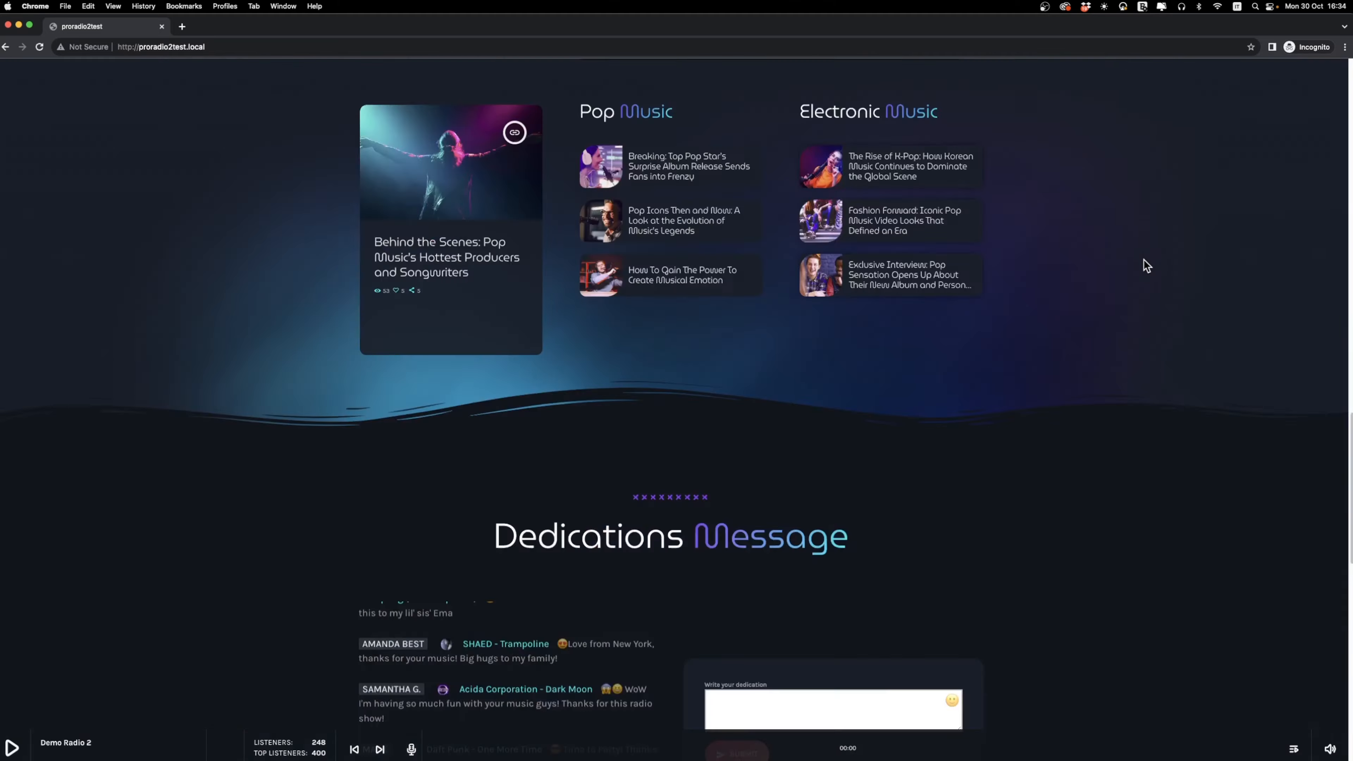
scroll(1143, 259, up, 15)
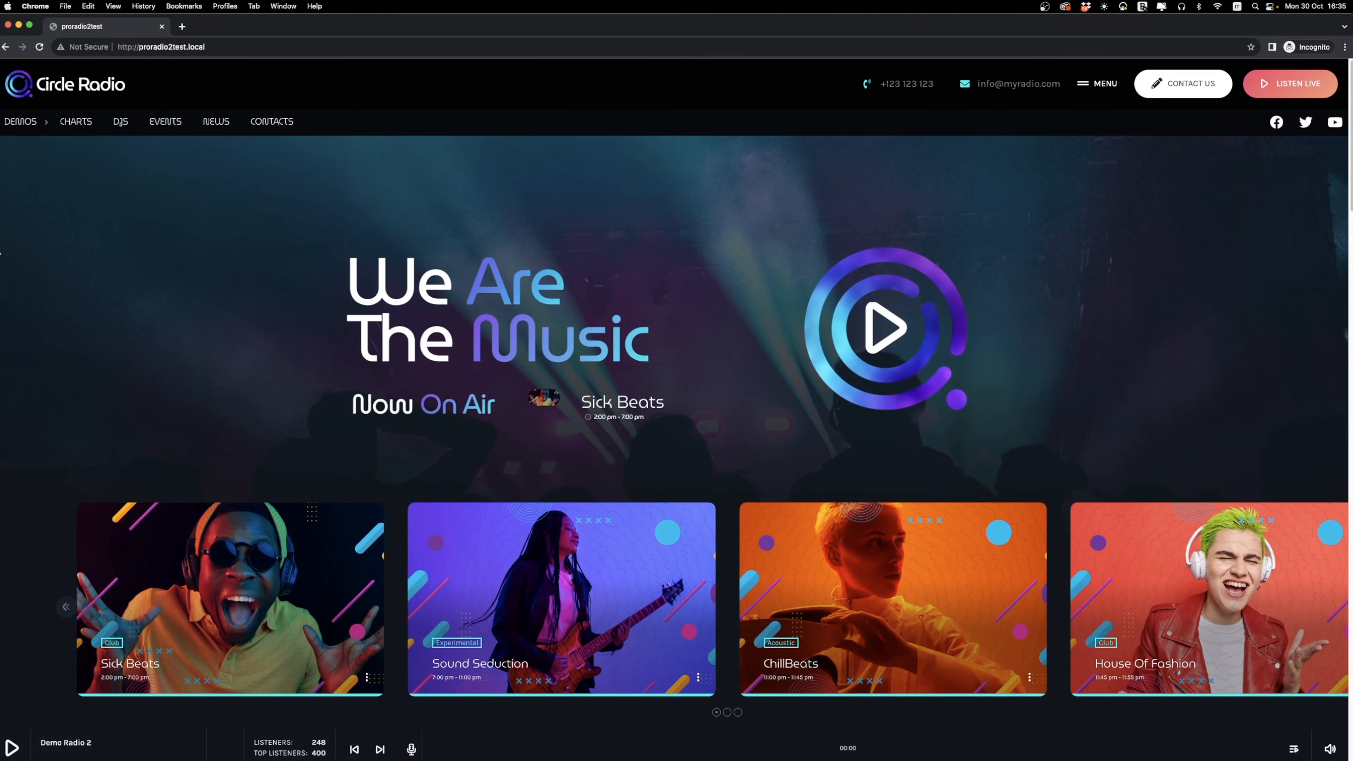
drag(2, 253, 821, 292)
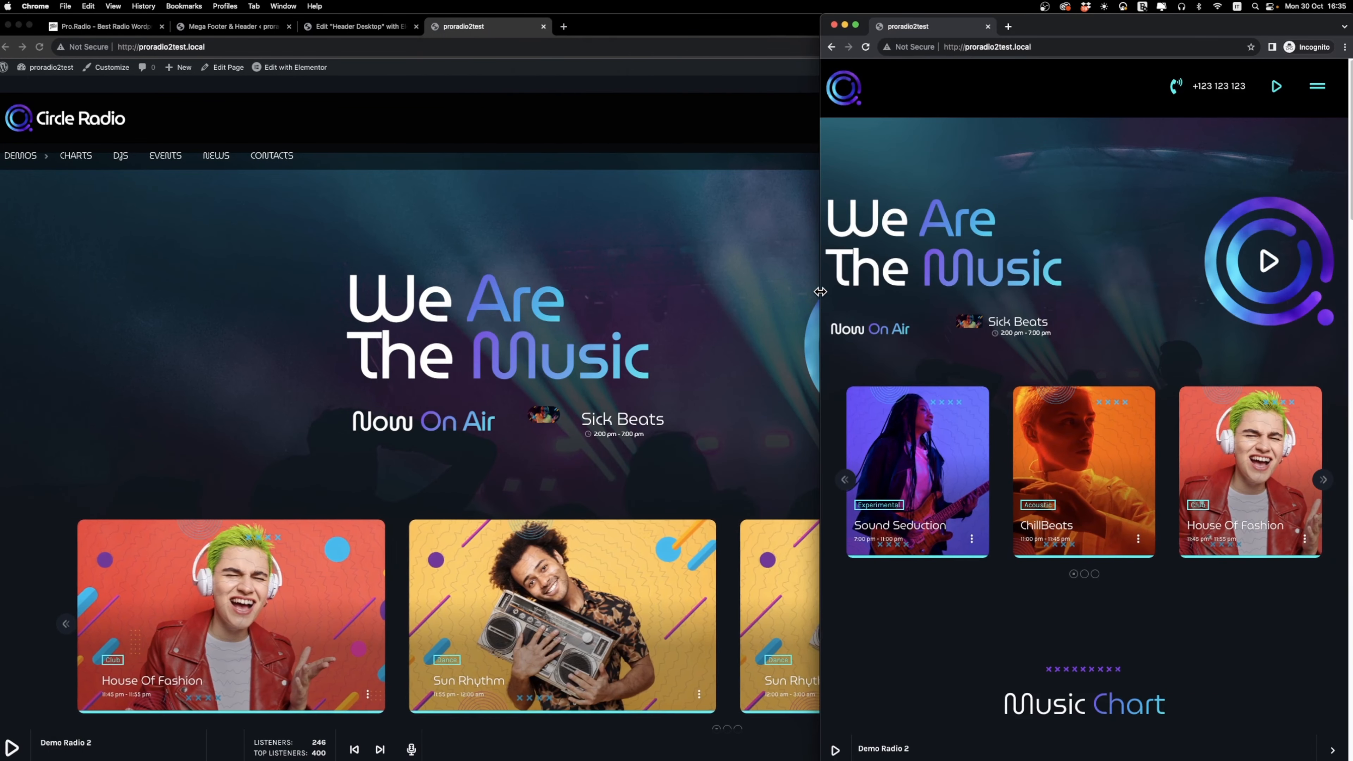
drag(817, 291, 22, 288)
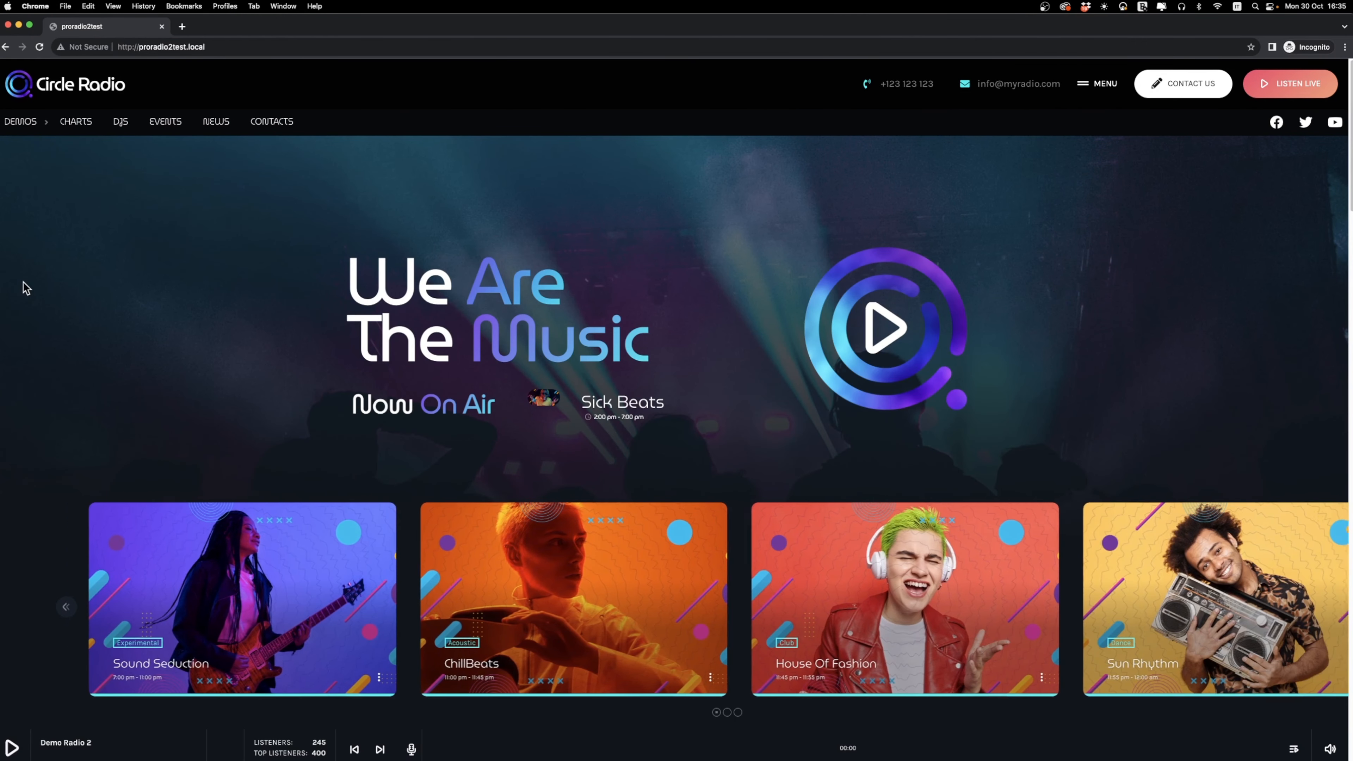
Preview the home page at iPad Mini and iPad Air sizes in the developer tools, and close the incognito window.
key(super+alt+i)
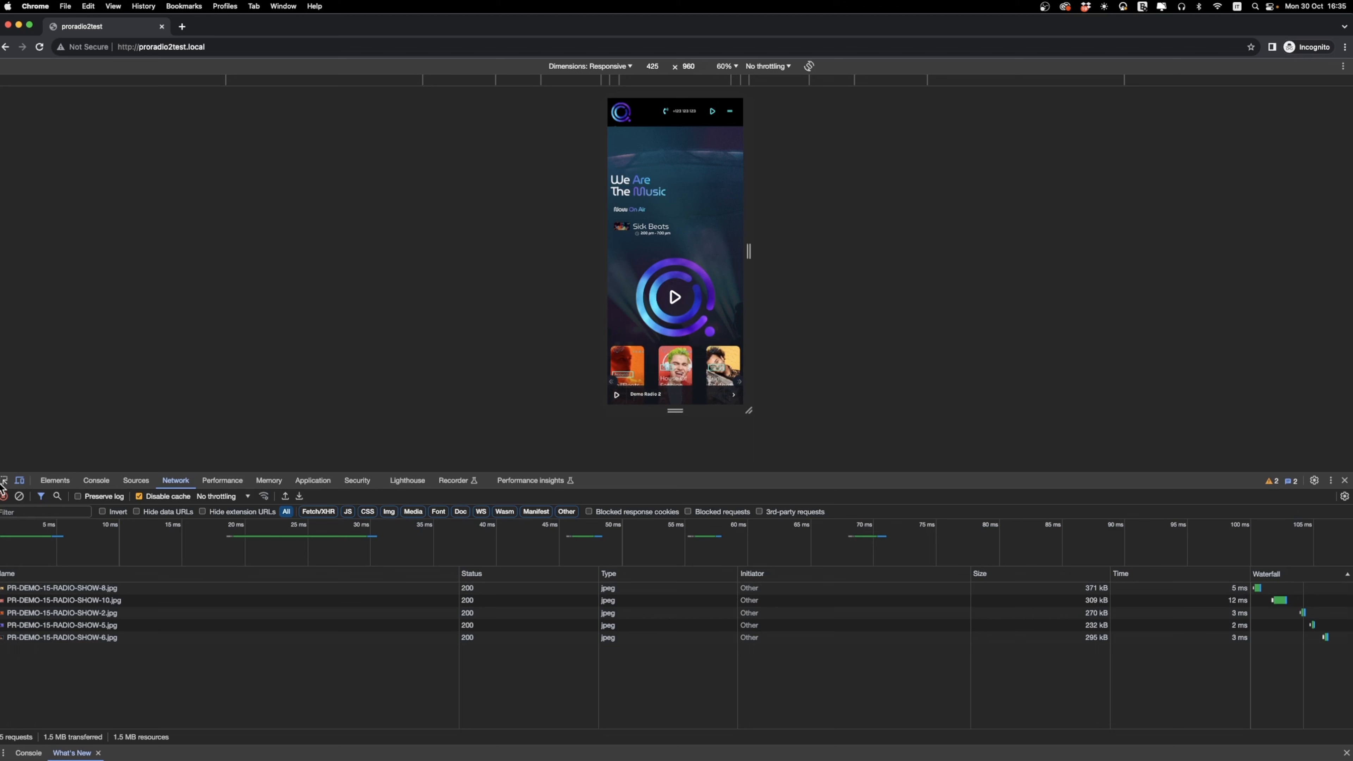
click(614, 71)
click(592, 209)
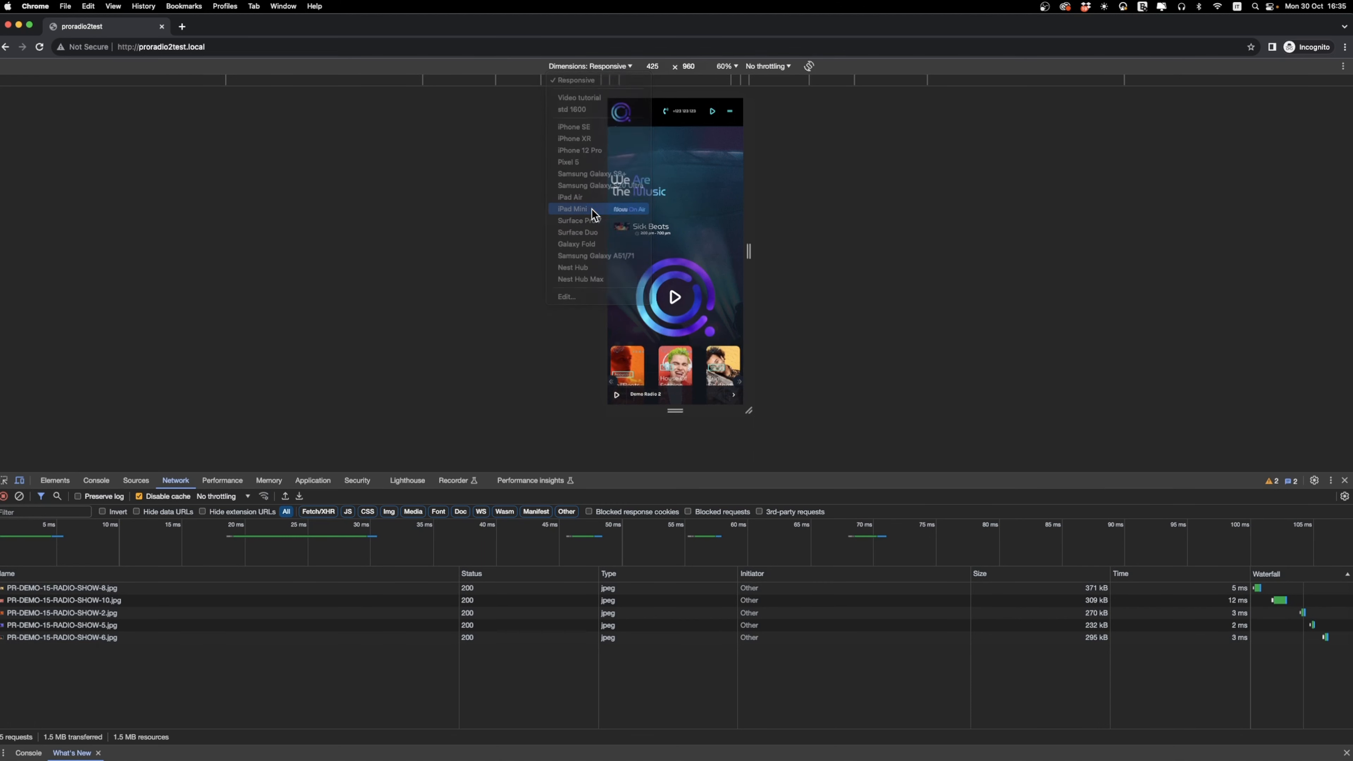
click(603, 66)
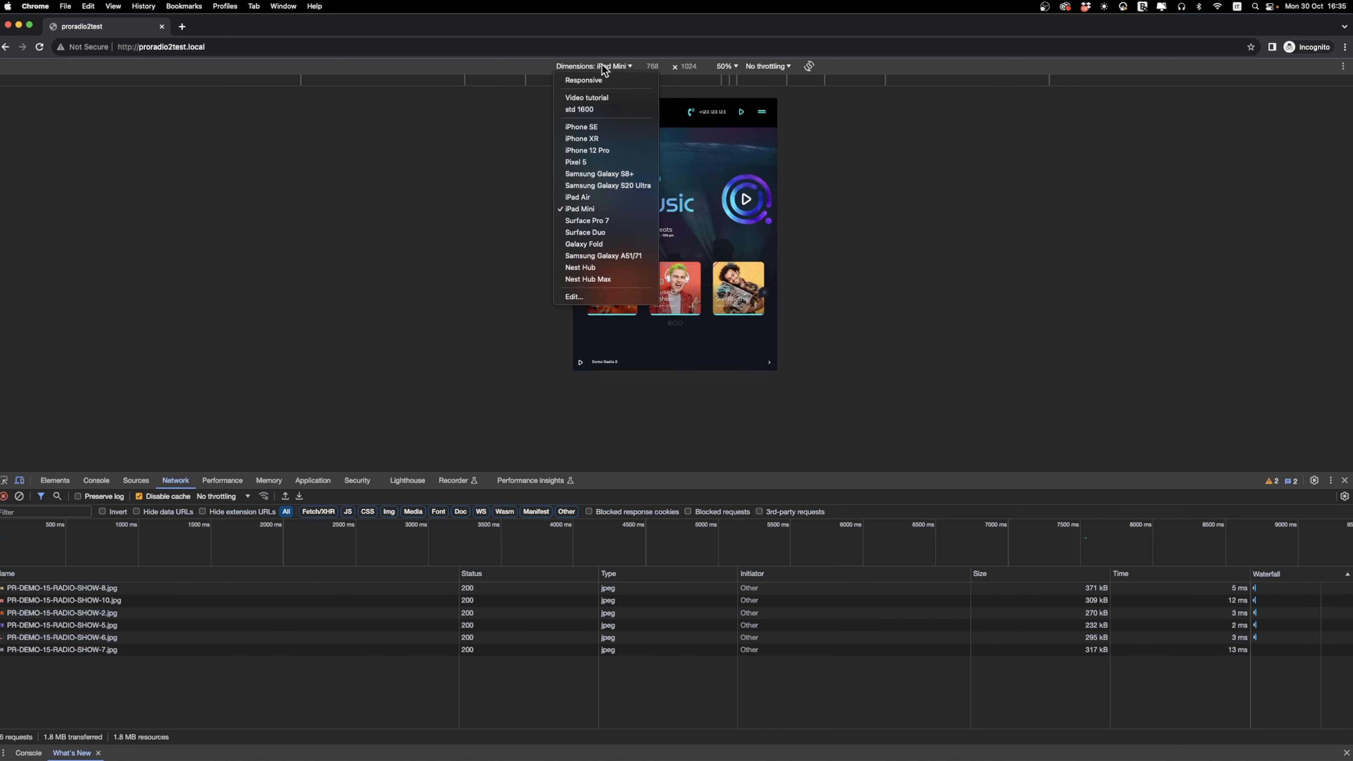
click(590, 197)
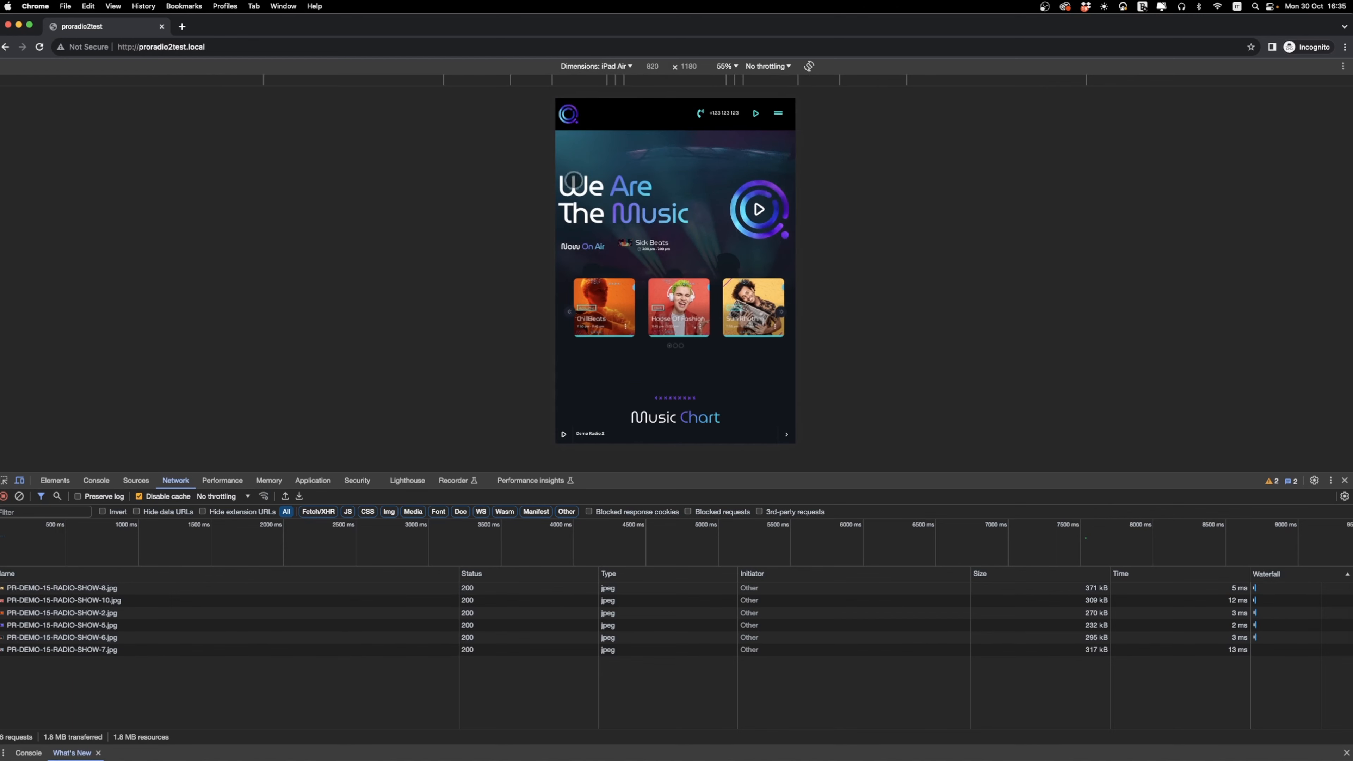
click(20, 481)
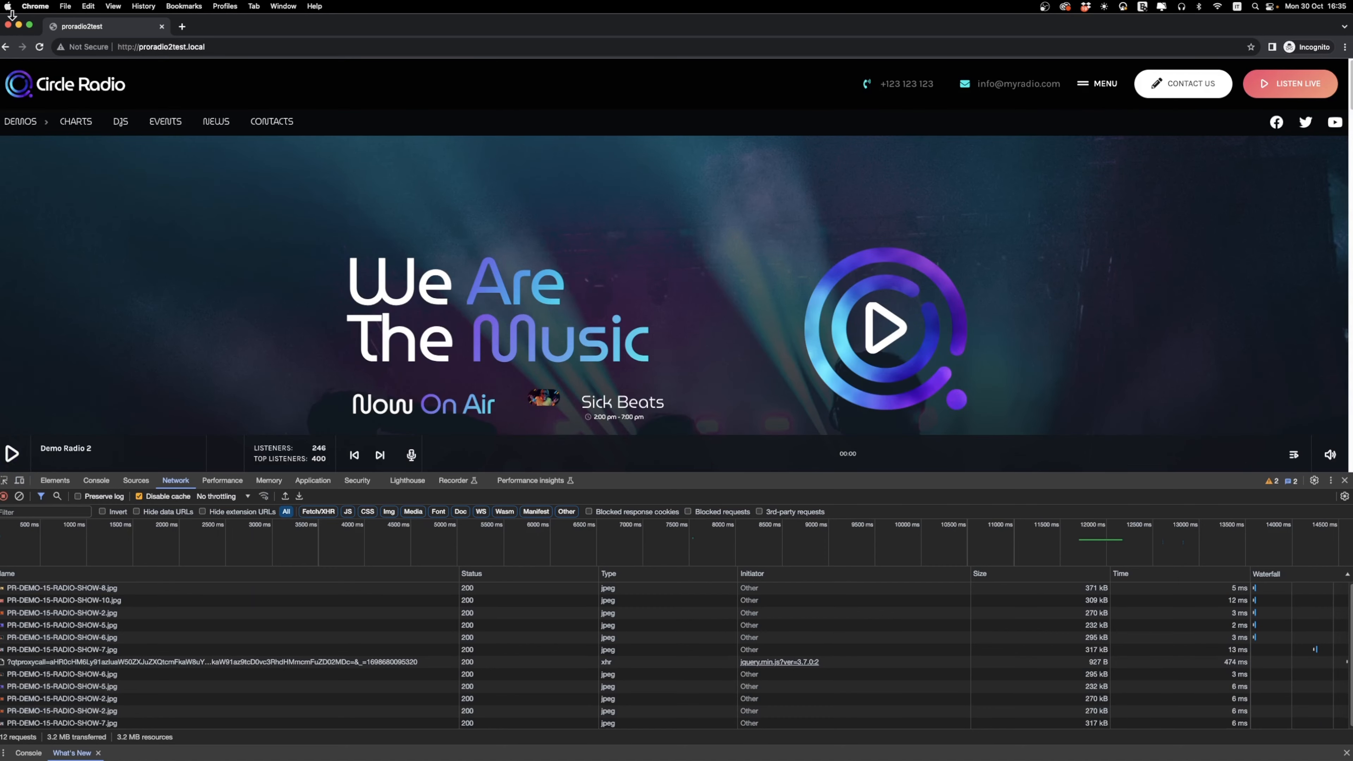
click(8, 25)
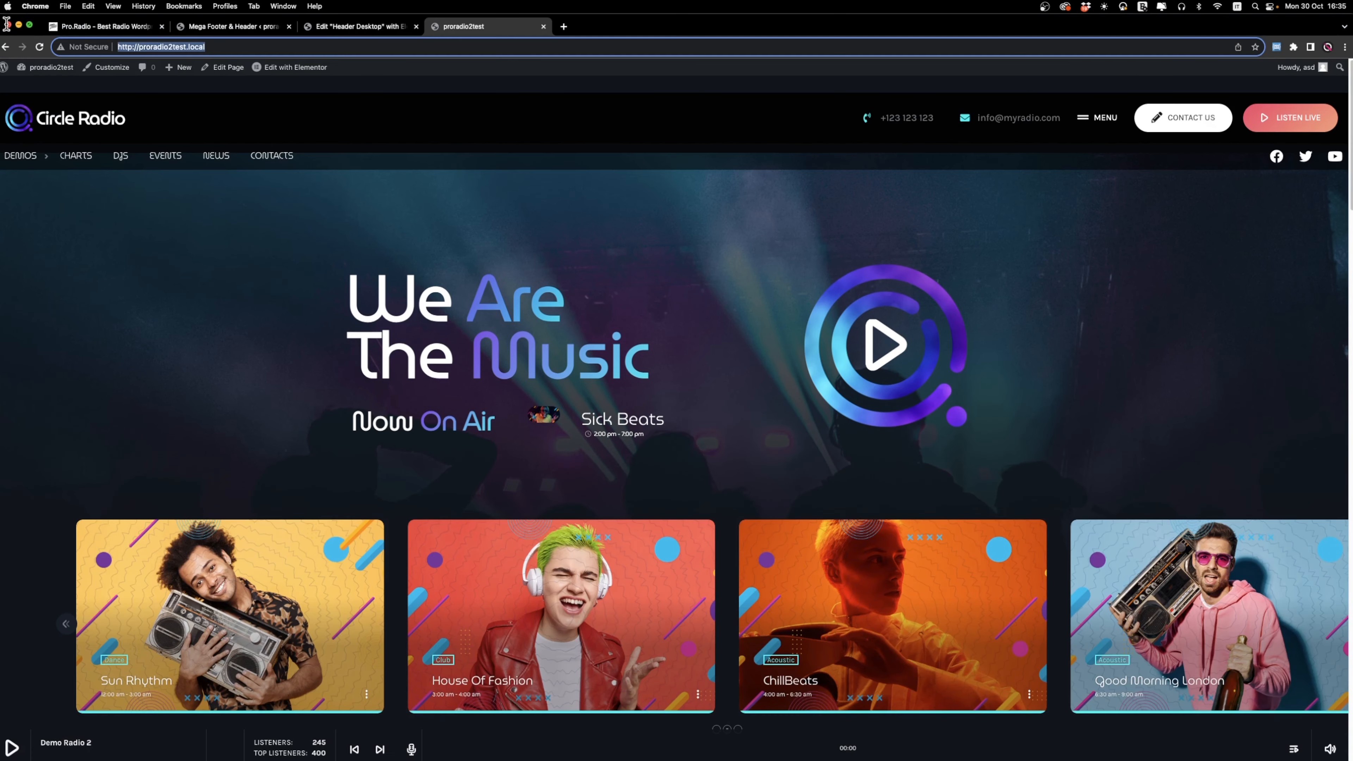
Set the MegaHeader position to Fixed in the theme customizer and check the header while scrolling the desktop preview.
click(600, 258)
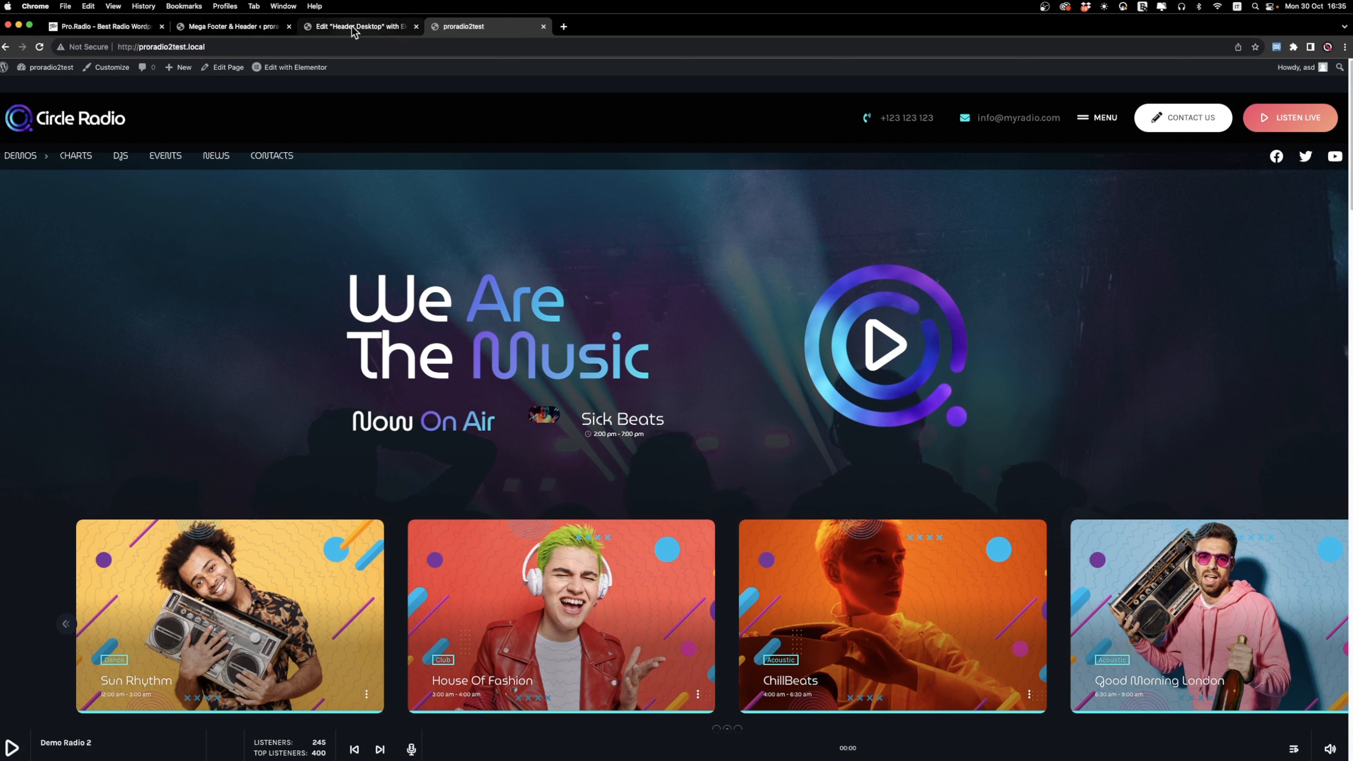
click(95, 75)
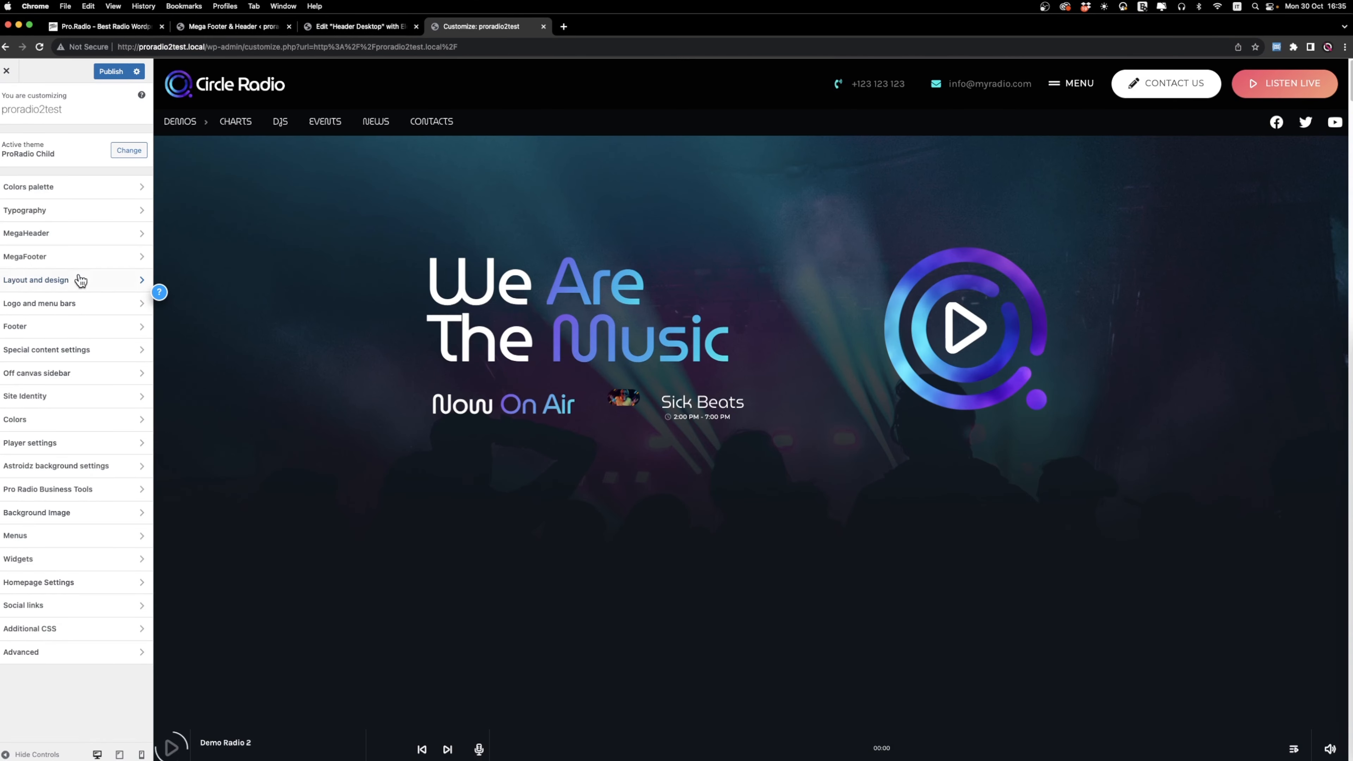
click(30, 235)
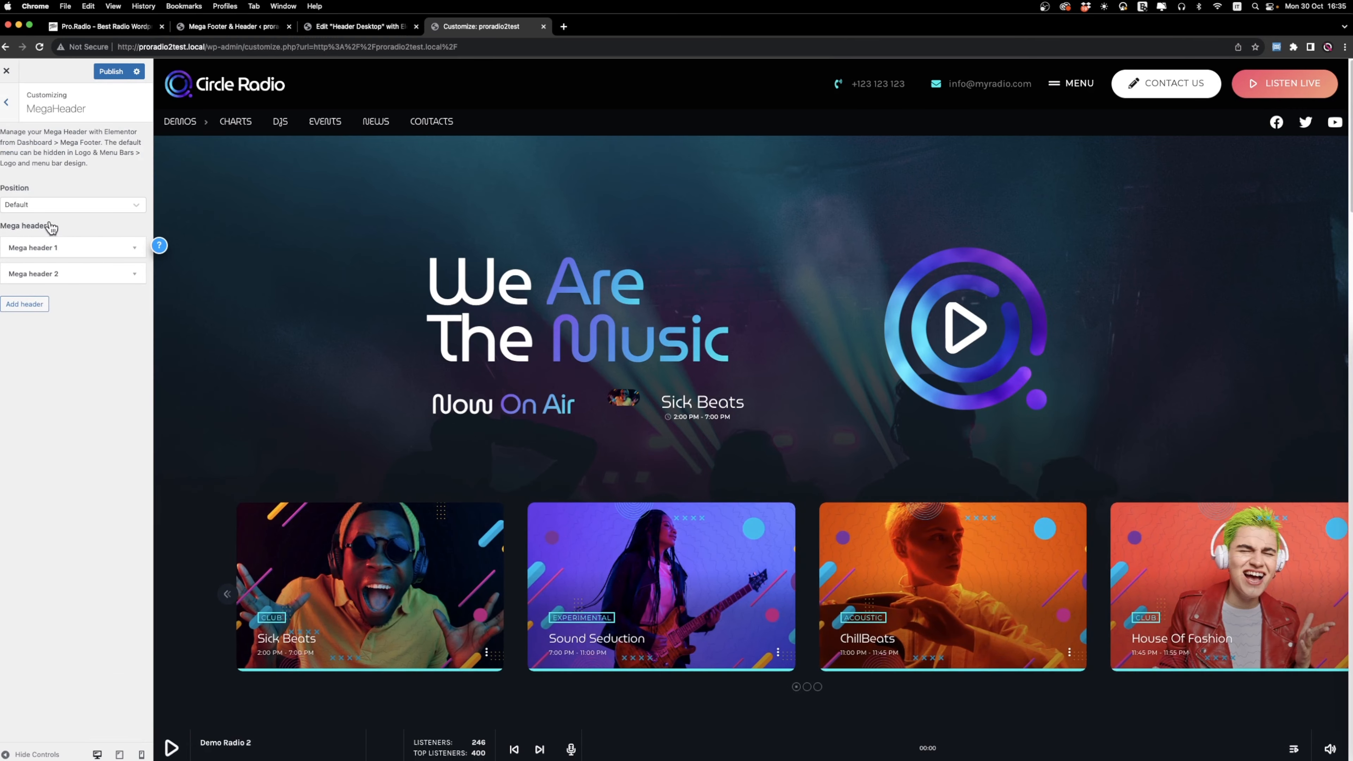
click(51, 203)
click(41, 241)
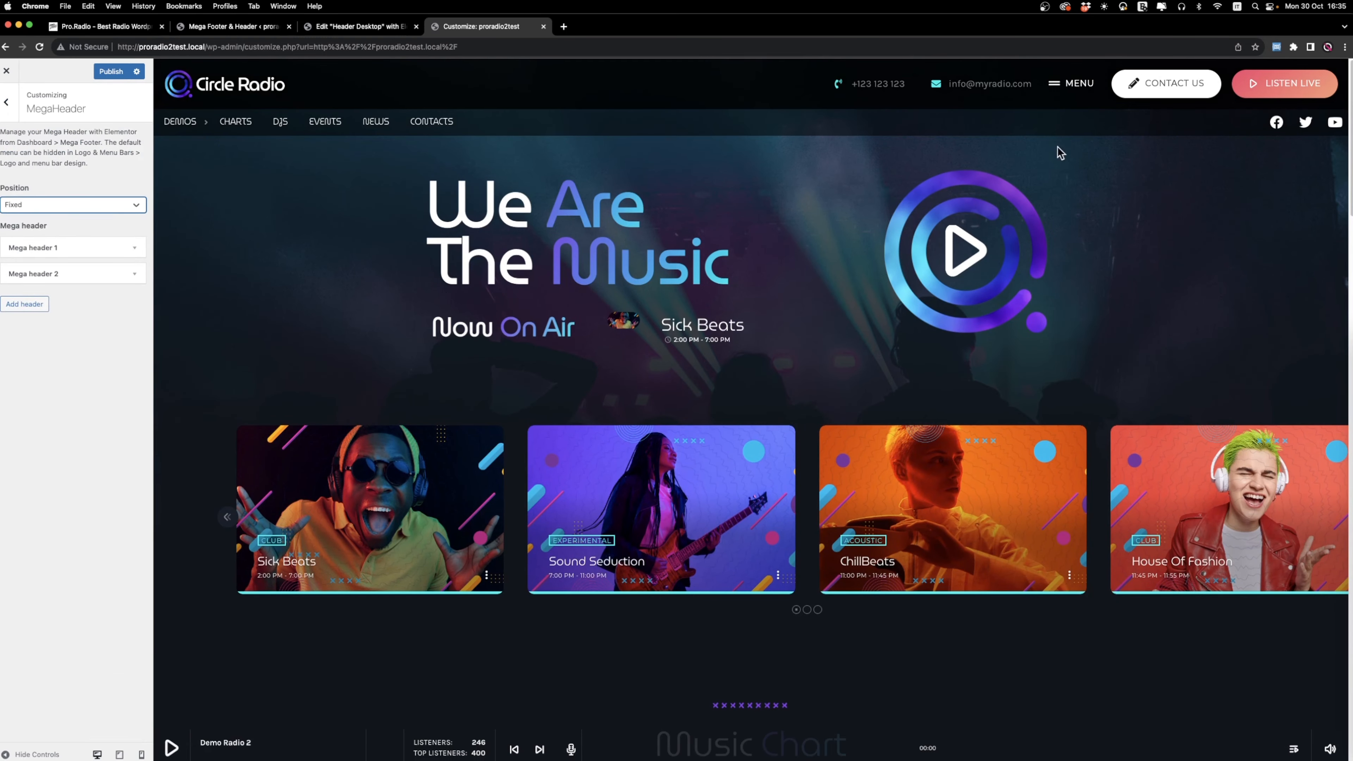
scroll(669, 352, down, 15)
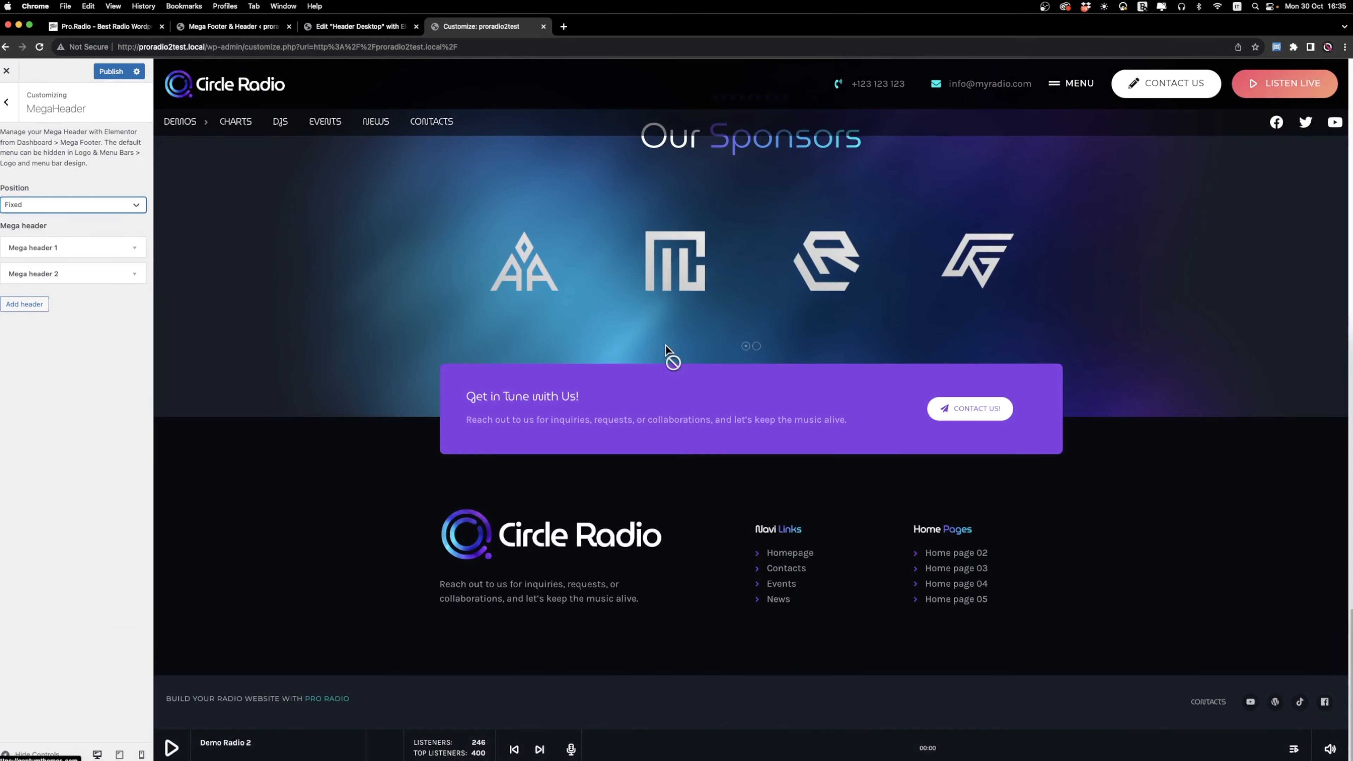
scroll(668, 350, up, 20)
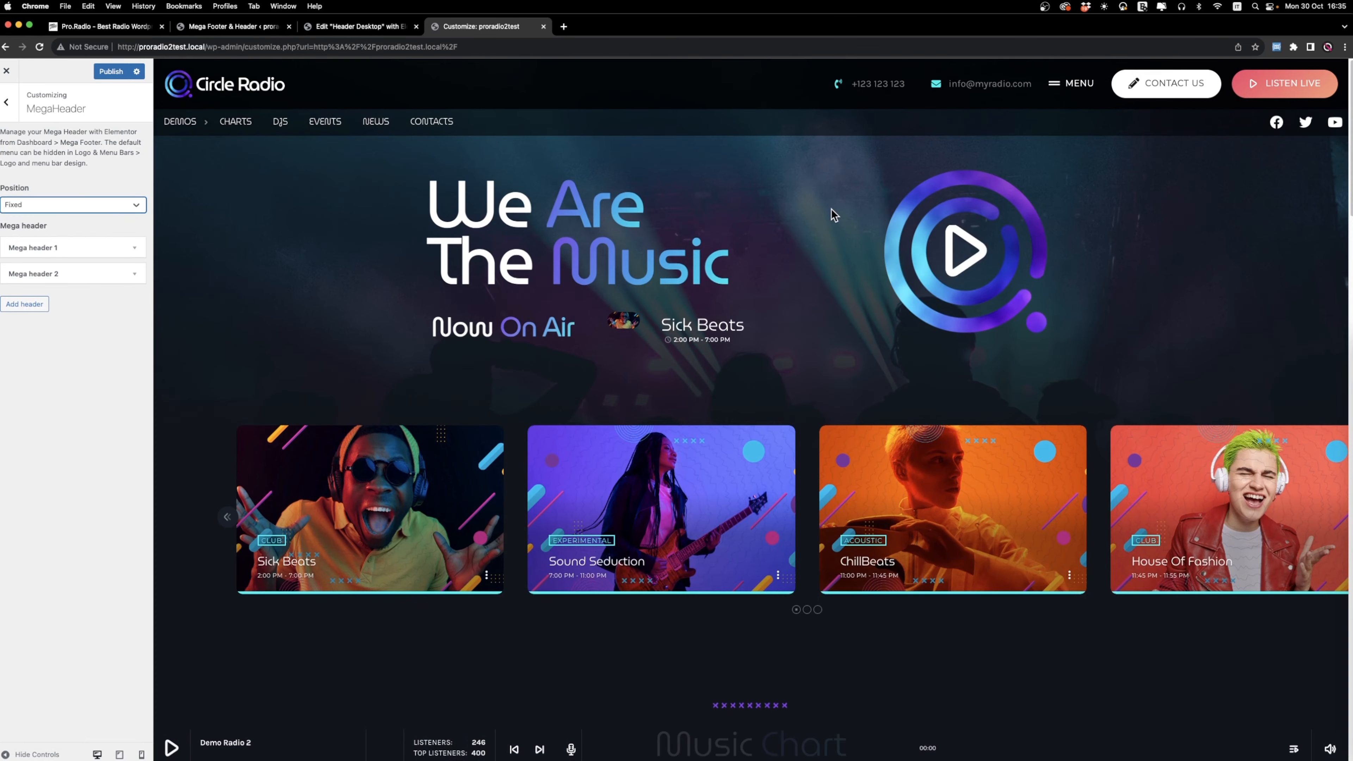
Check the header in the customizer's mobile preview, publish the change and return to the live home page.
click(141, 754)
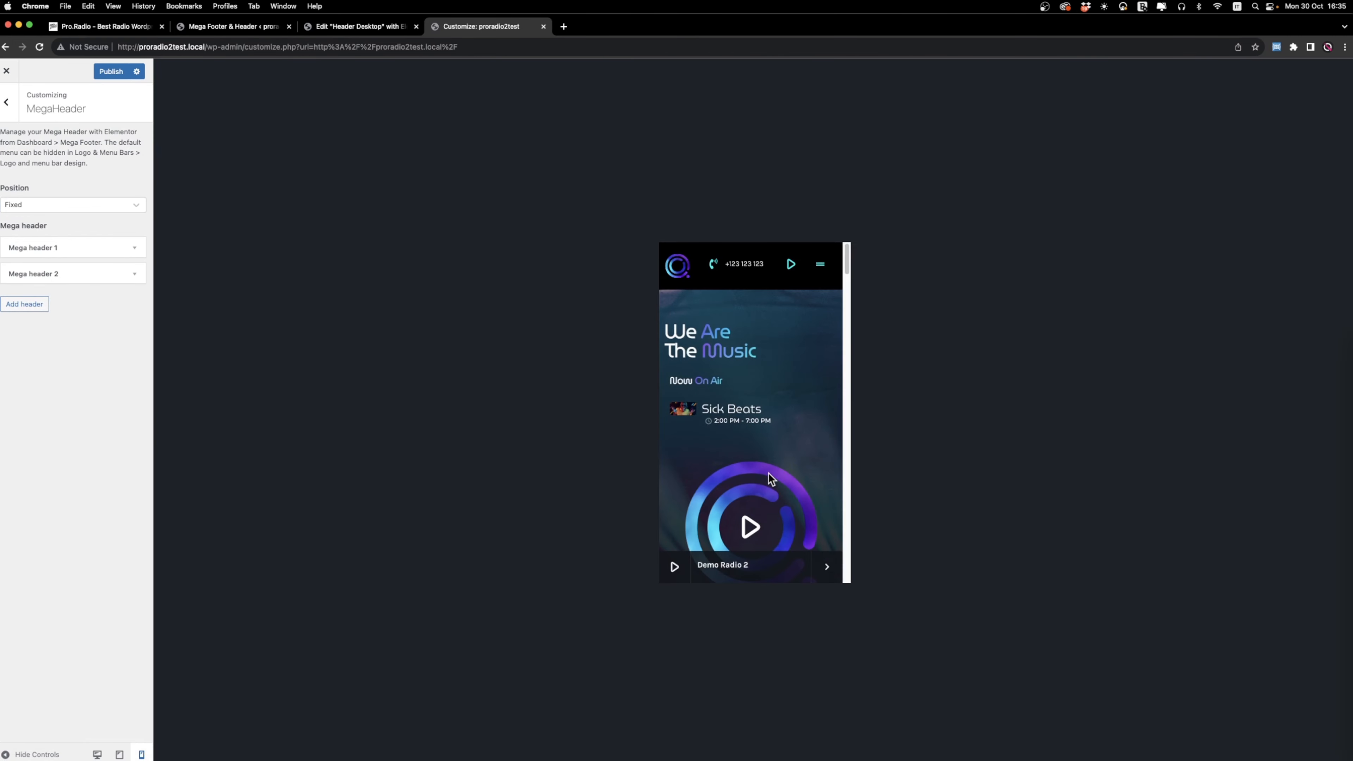
scroll(716, 419, down, 20)
scroll(716, 420, up, 20)
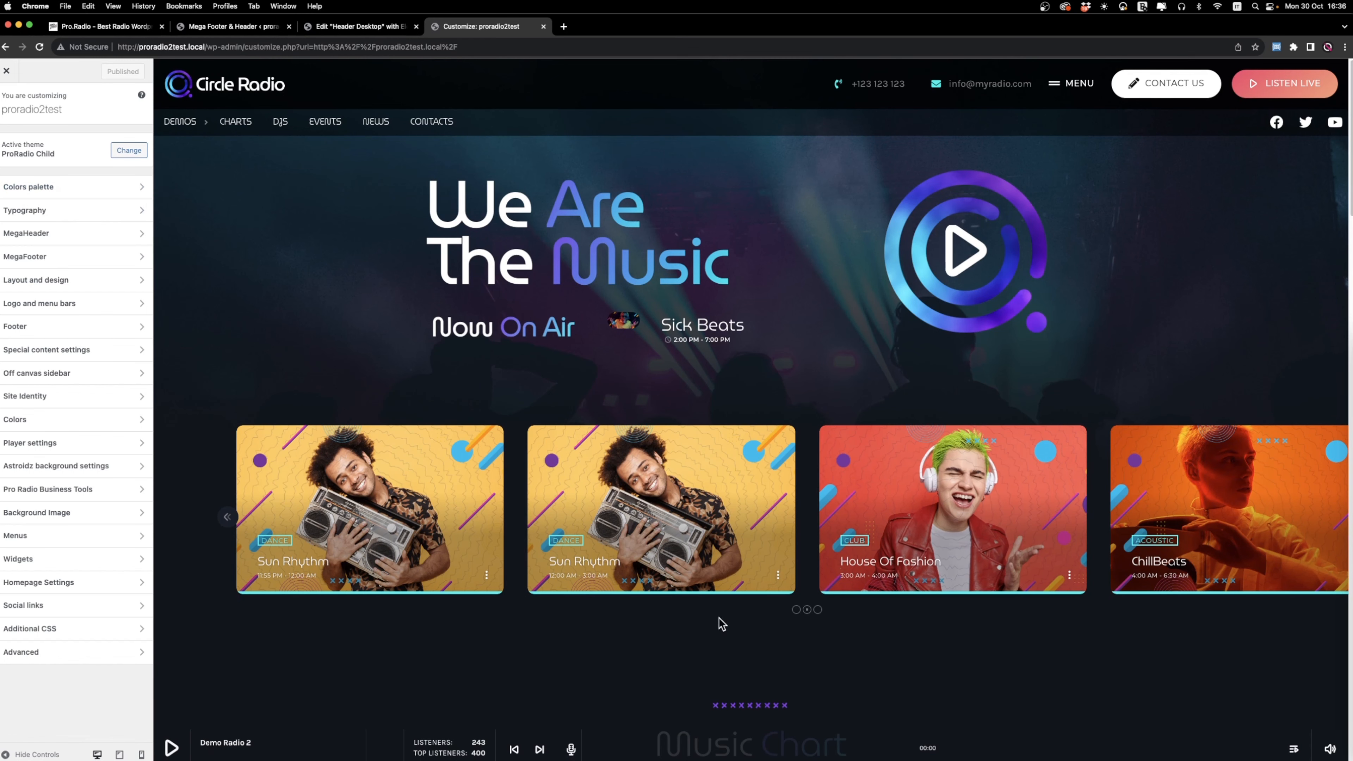
click(7, 72)
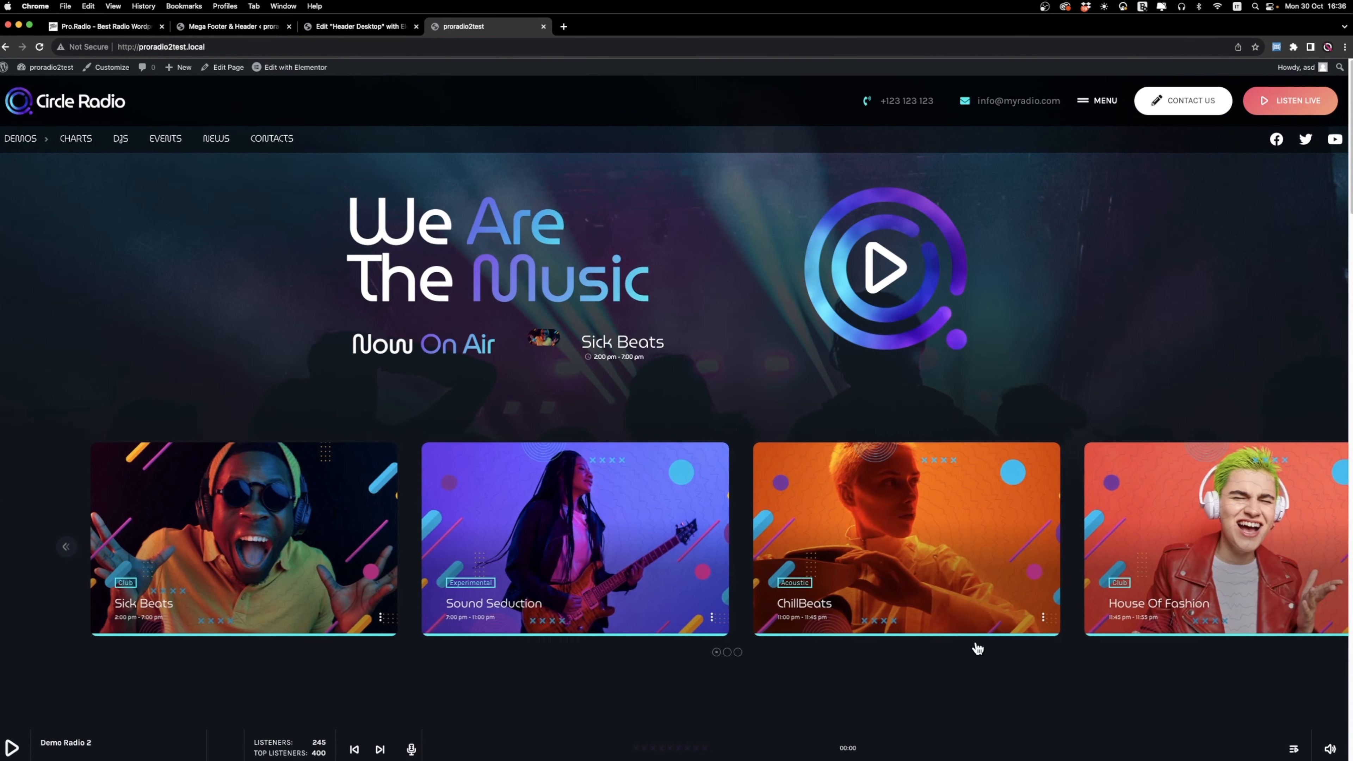
scroll(594, 327, down, 20)
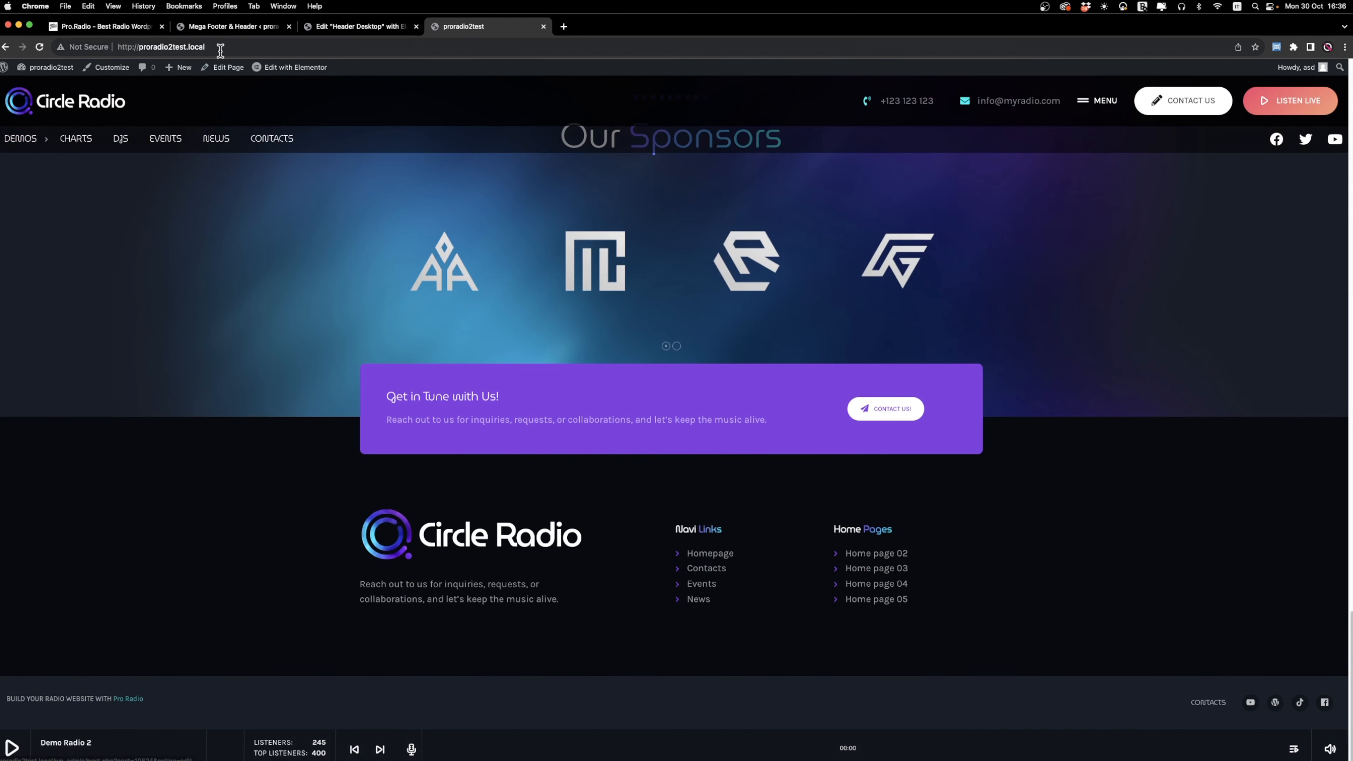
Open the home page proradio2test.local in a fresh incognito window and check the fixed header while scrolling.
click(180, 47)
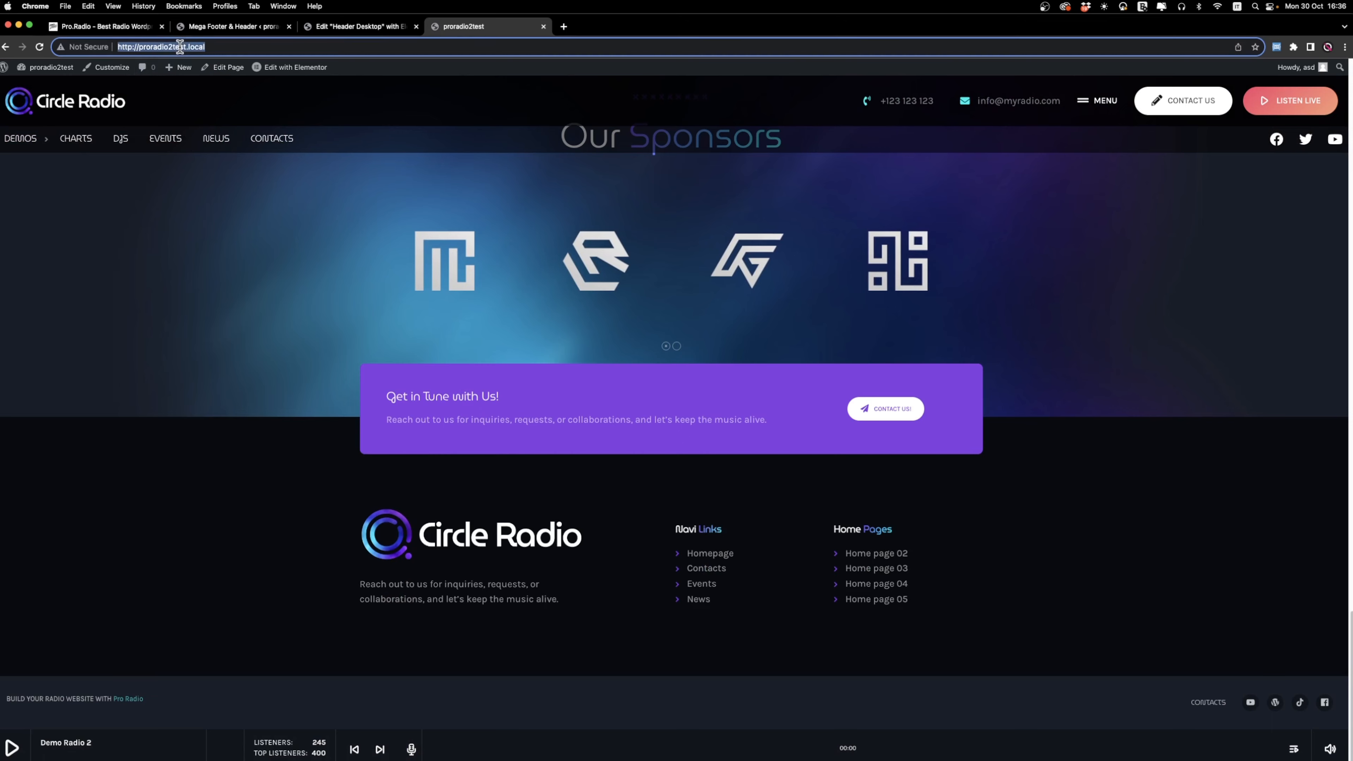
key(super+c)
key(super+shift+n)
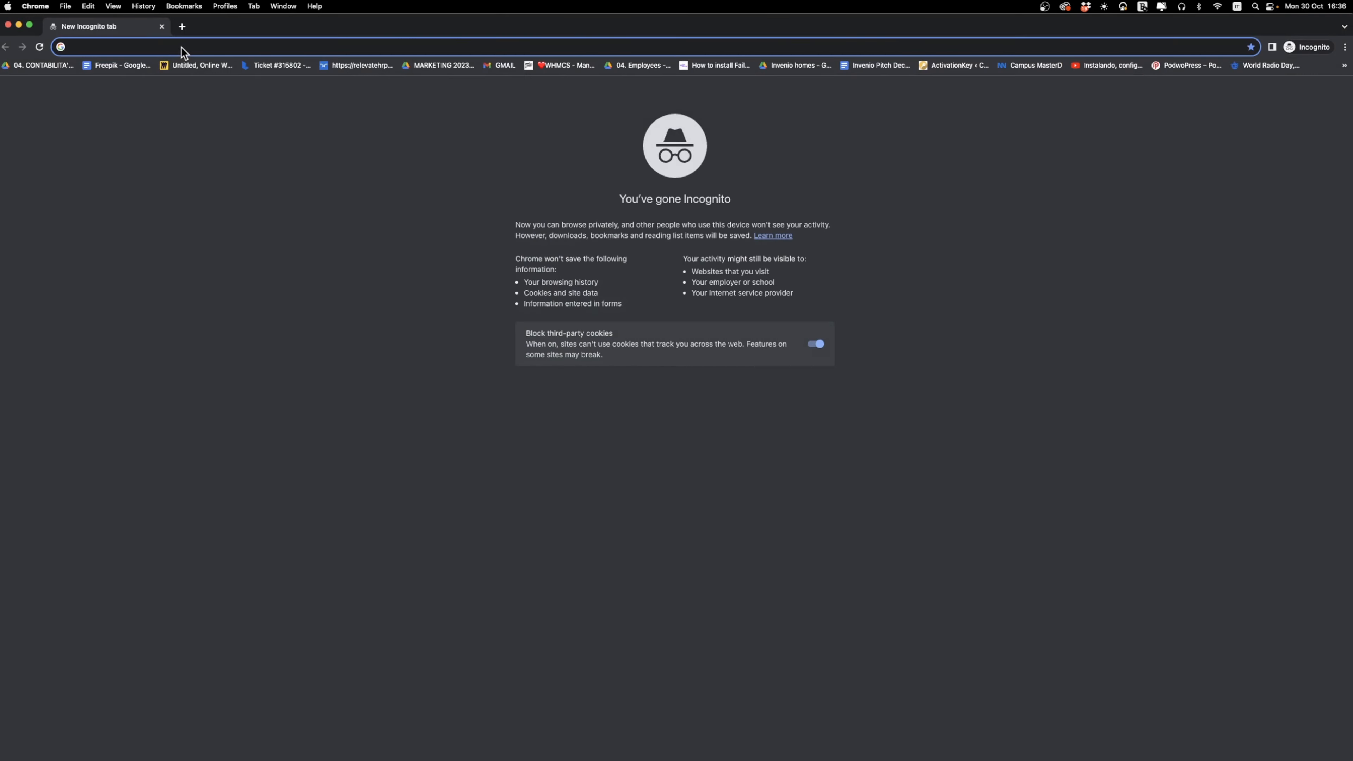
key(super+v)
key(Return)
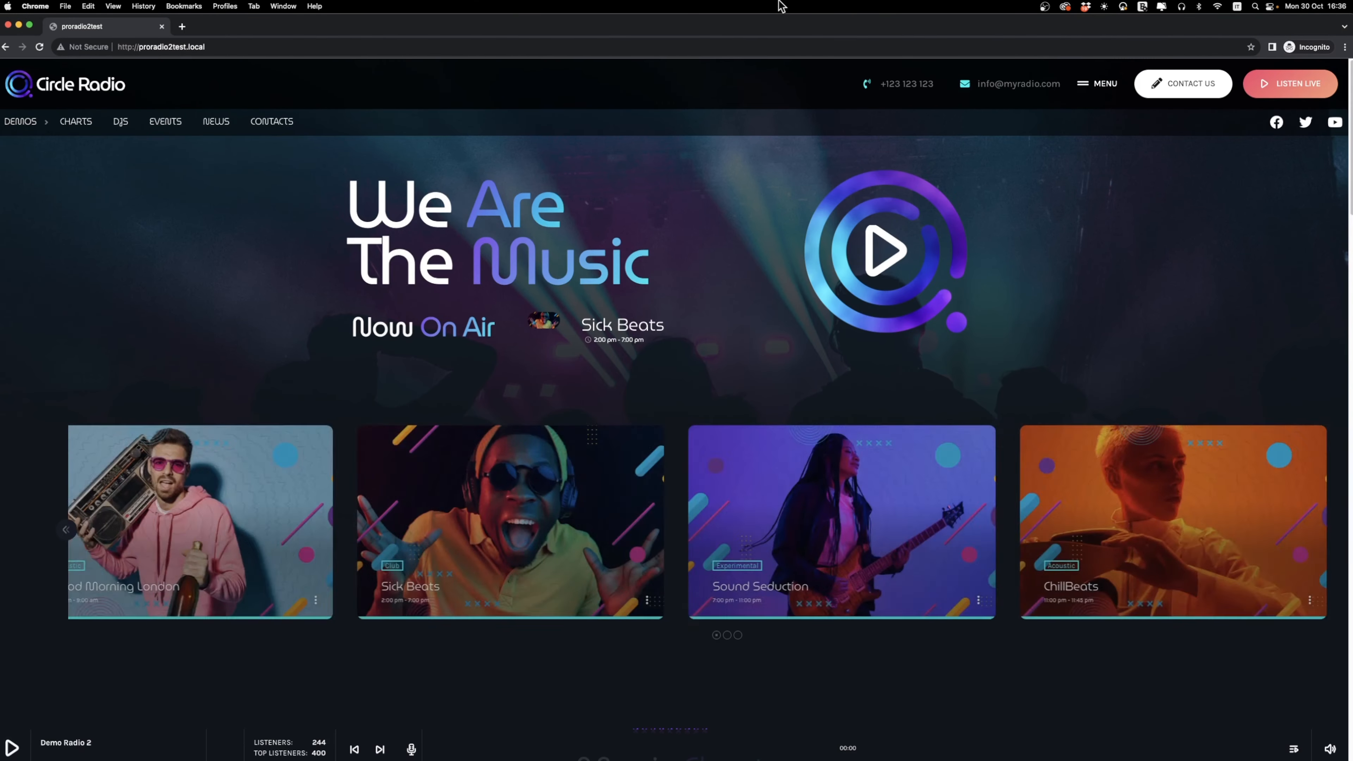
scroll(190, 341, down, 15)
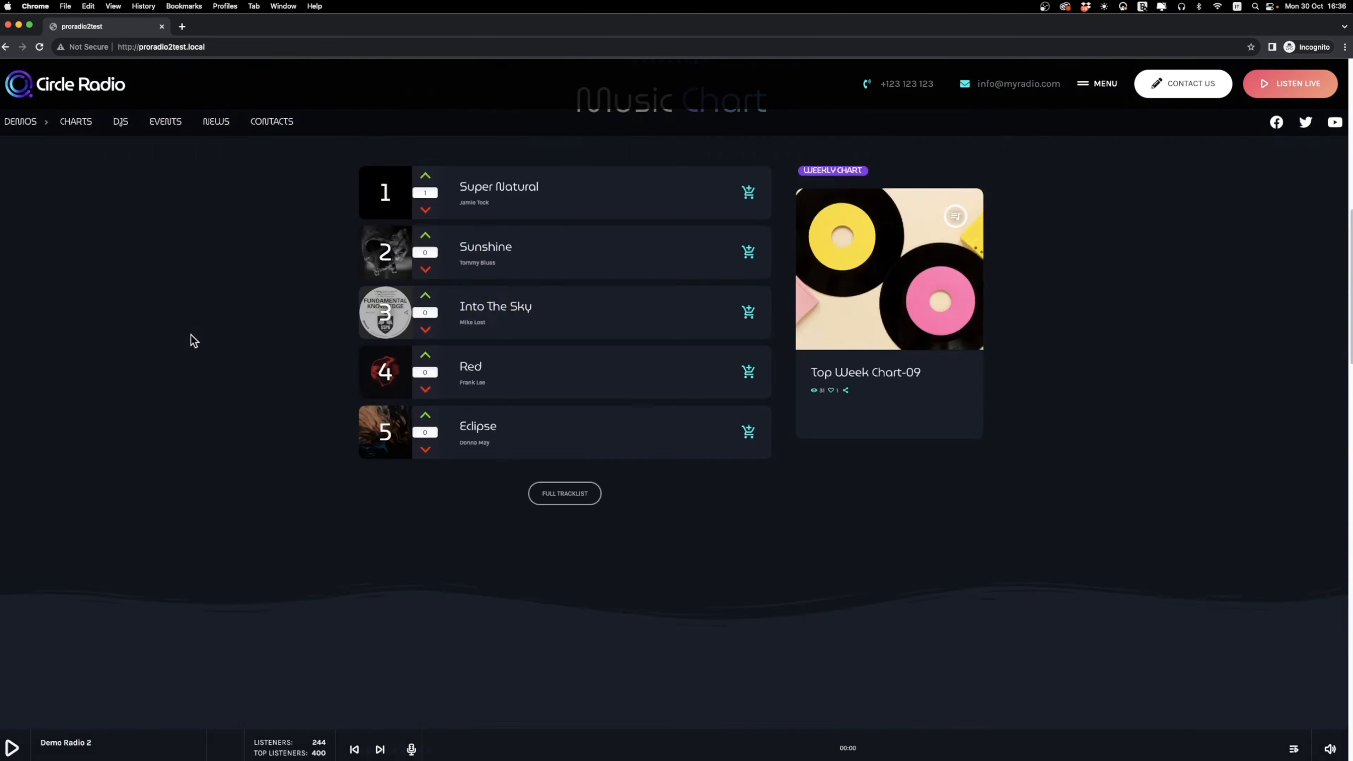
scroll(190, 335, up, 15)
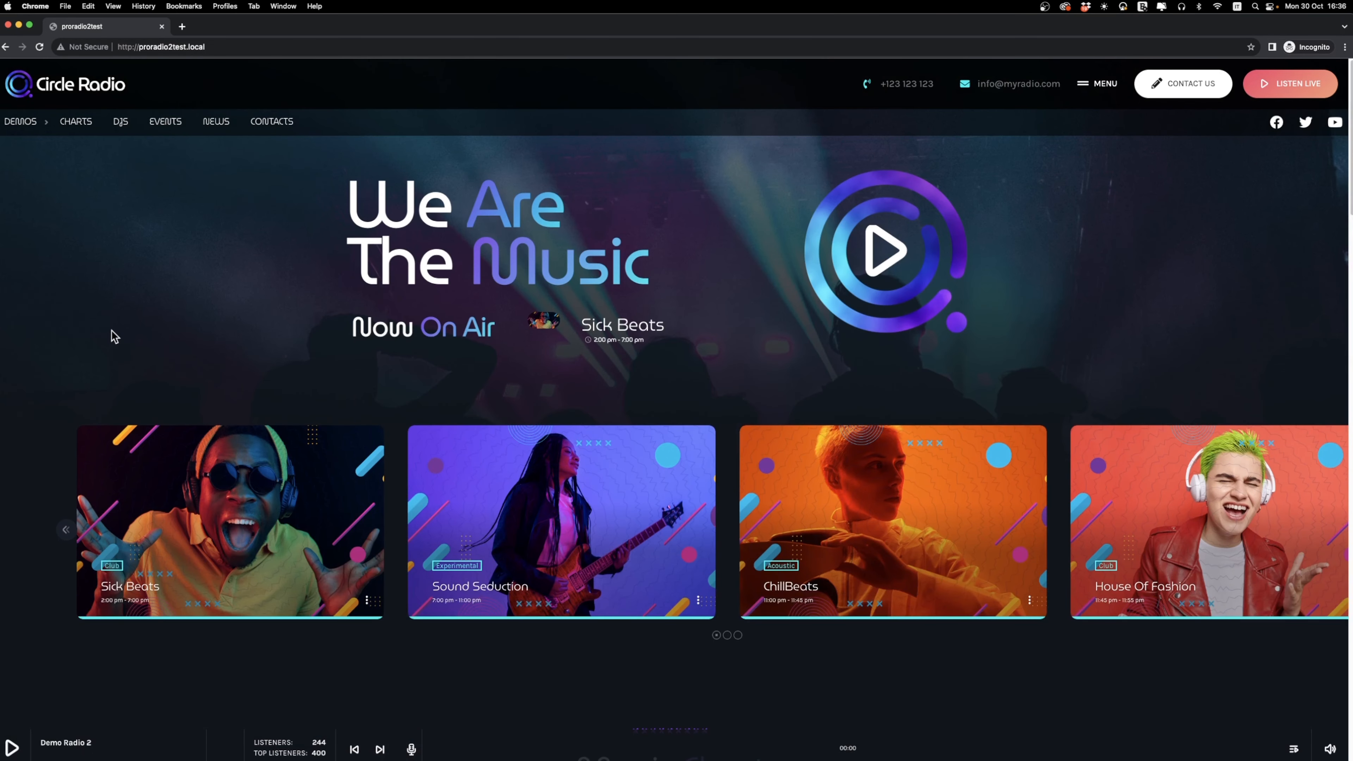